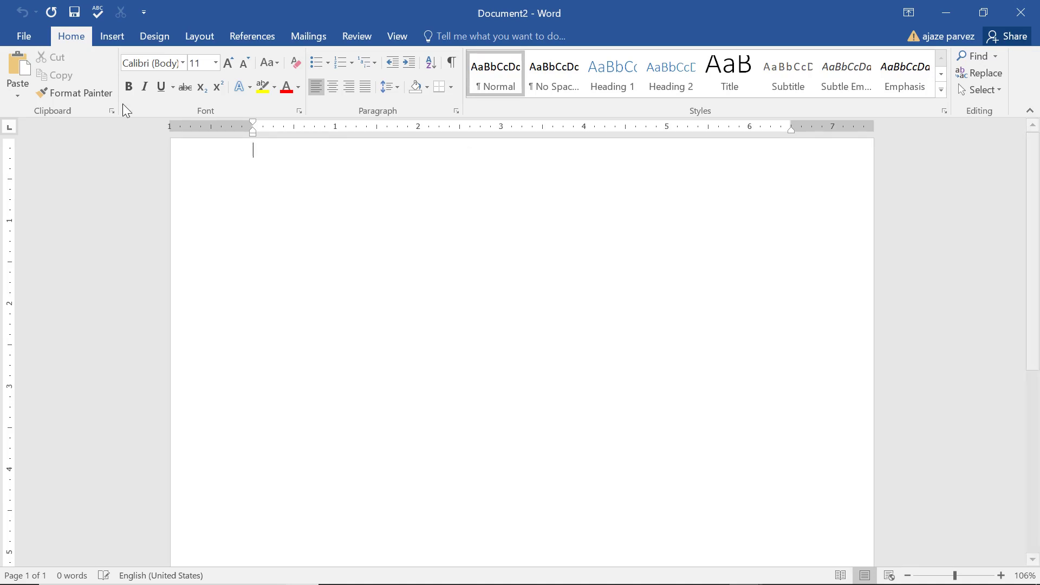
Insert the built-in Whisp cover page into the blank document.
{"action": "left_click", "coordinate": [112, 36]}
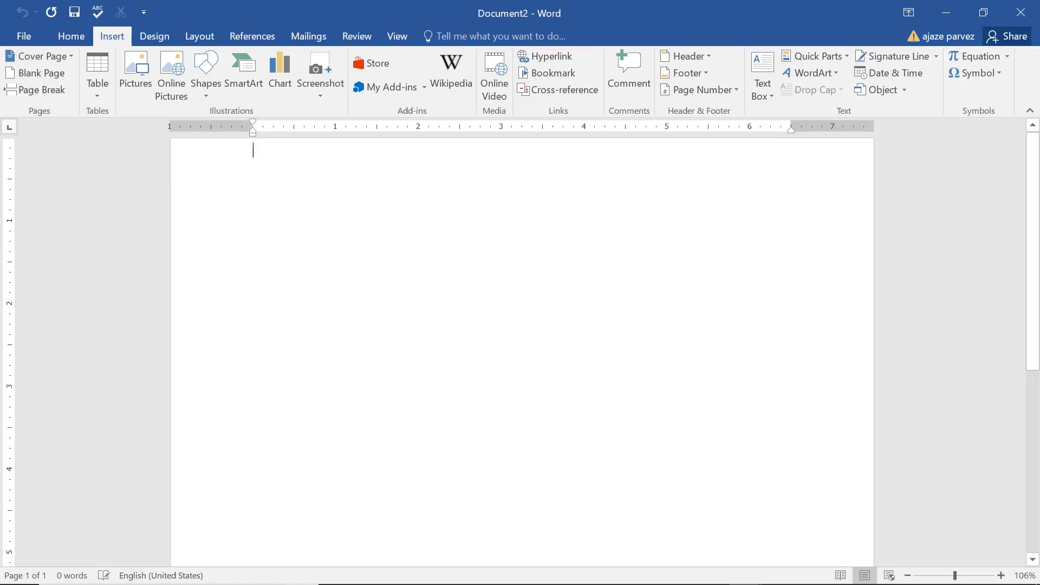
{"action": "scroll", "coordinate": [412, 288], "scroll_direction": "down", "scroll_amount": 5}
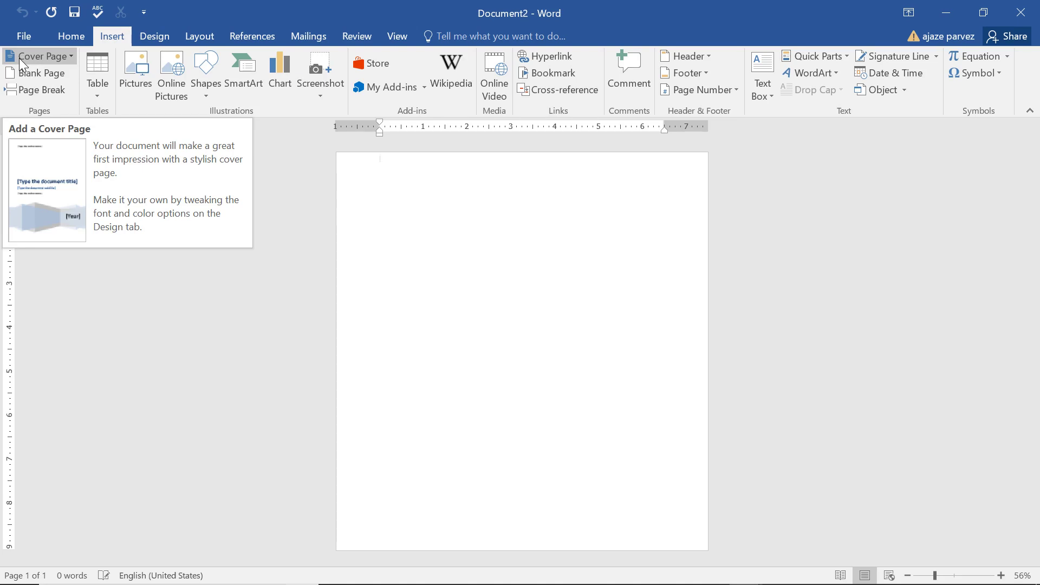
{"action": "left_click", "coordinate": [68, 56]}
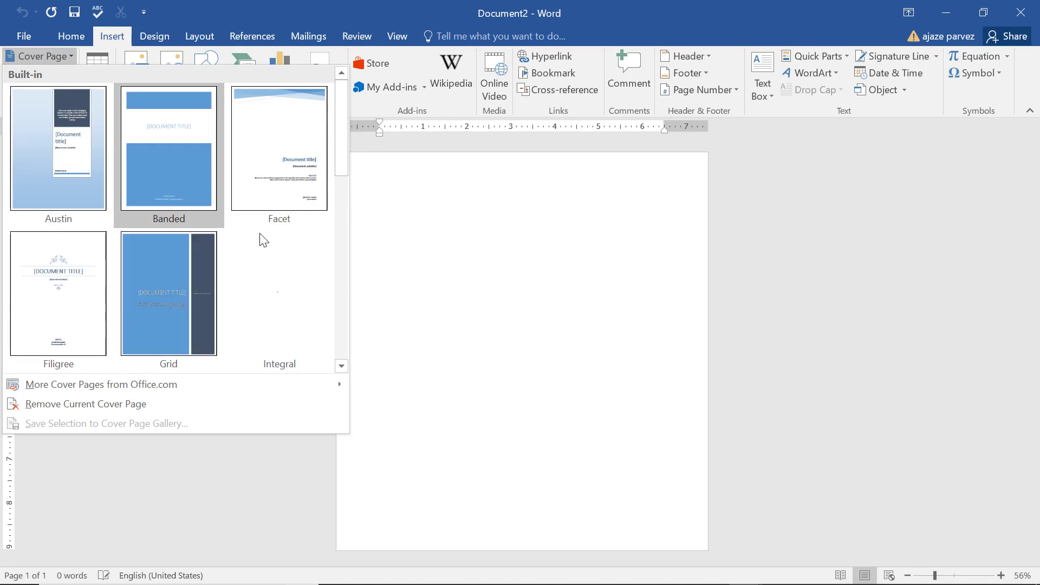
{"action": "scroll", "coordinate": [288, 265], "scroll_direction": "down", "scroll_amount": 5}
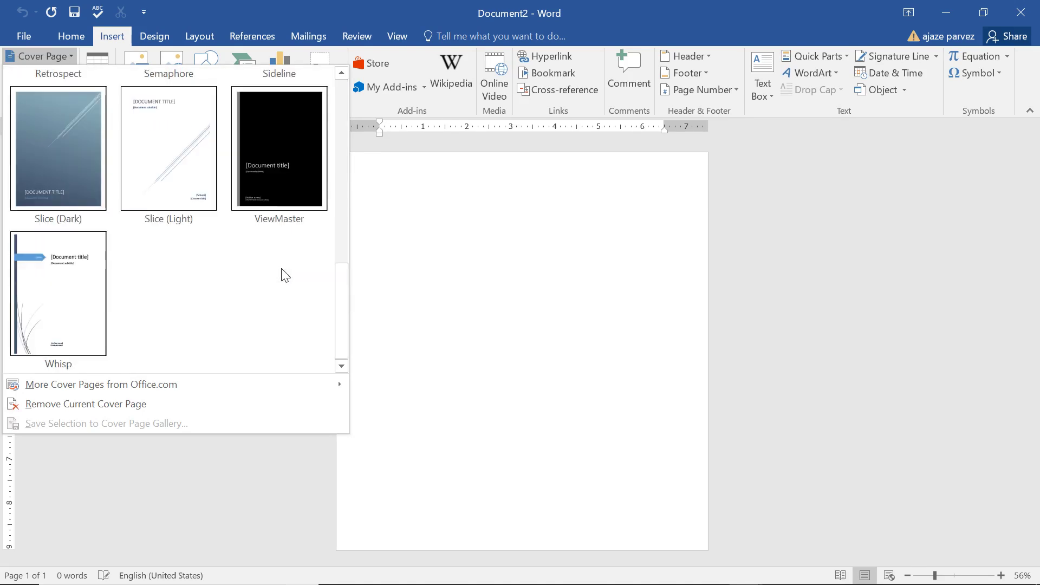
{"action": "left_click", "coordinate": [88, 256]}
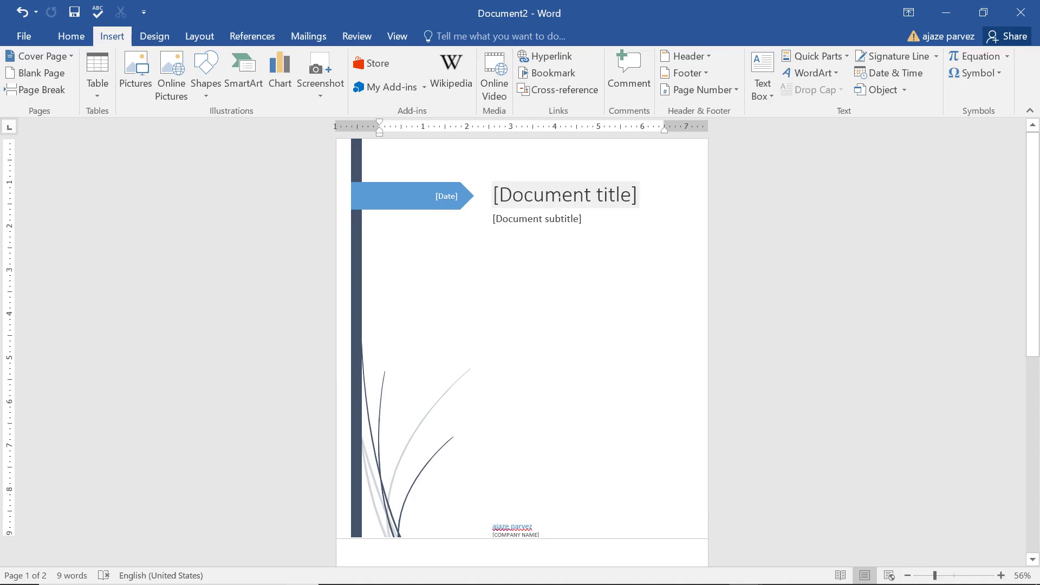
Fill in the cover page with the title "Word" and the subtitle "Learn".
{"action": "left_click", "coordinate": [559, 198]}
{"action": "type", "text": "Word"}
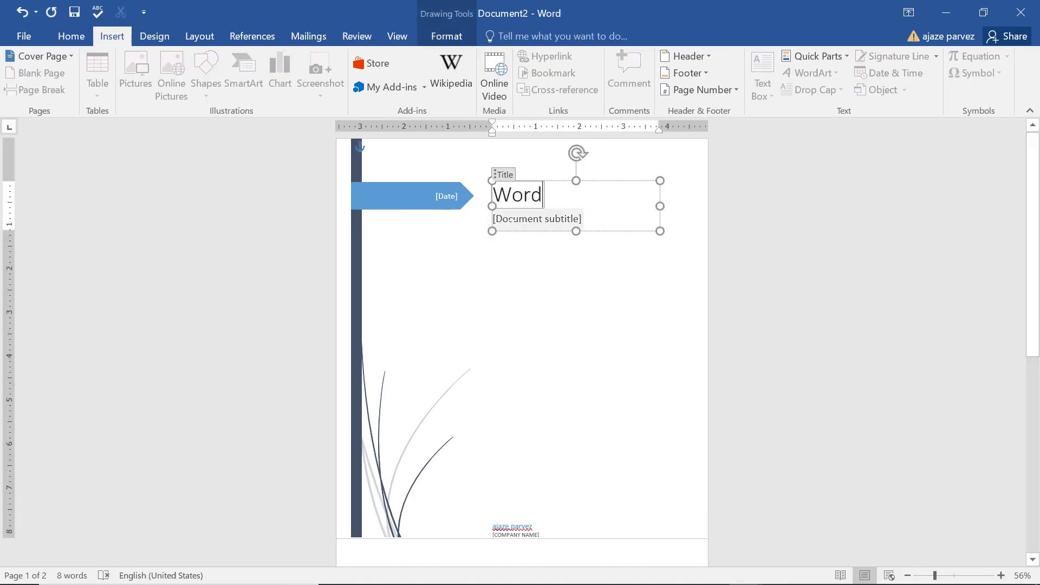
{"action": "left_click", "coordinate": [515, 220]}
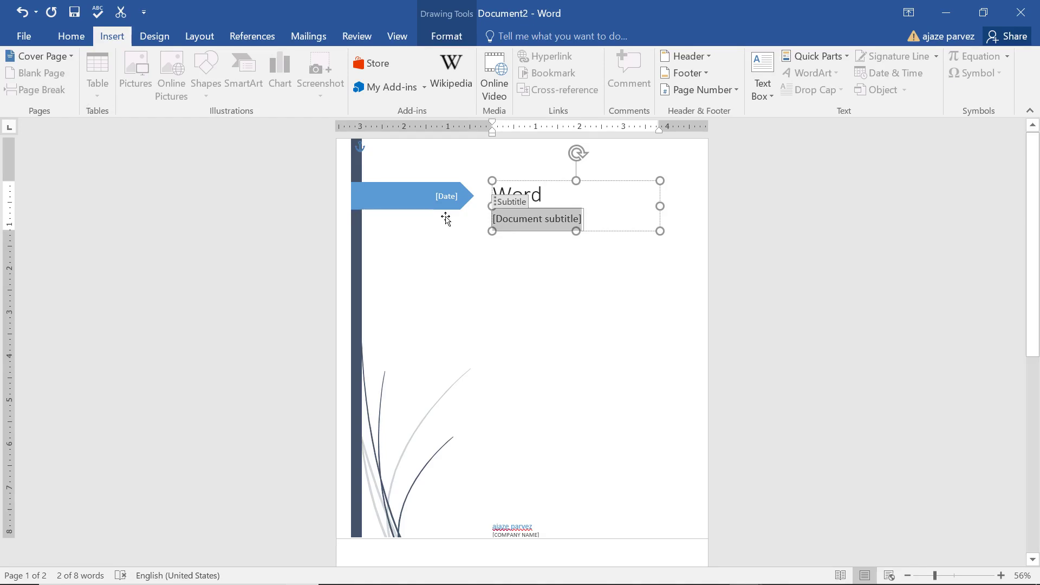
{"action": "type", "text": "Learn"}
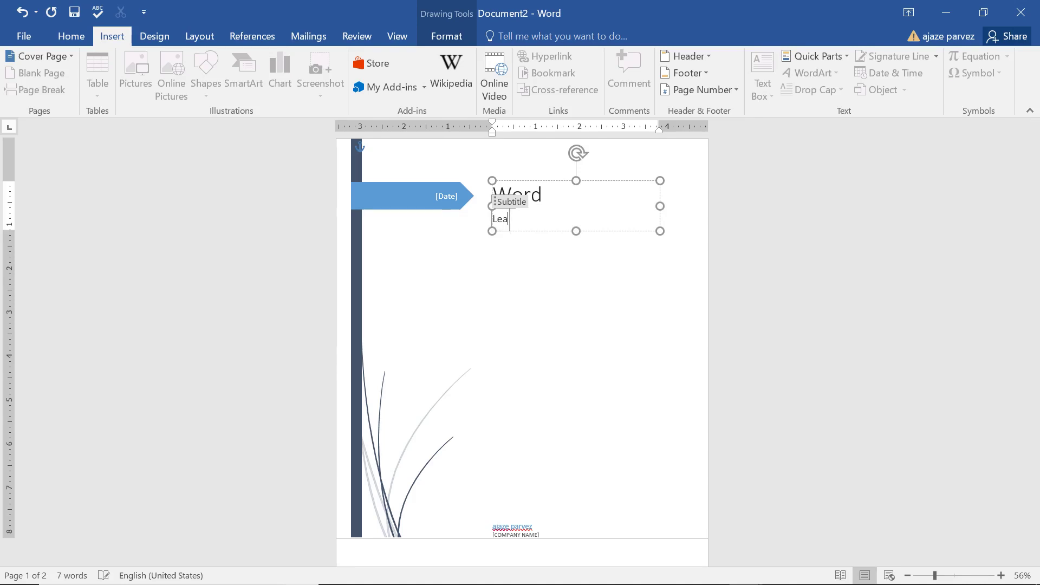
{"action": "left_click", "coordinate": [472, 499]}
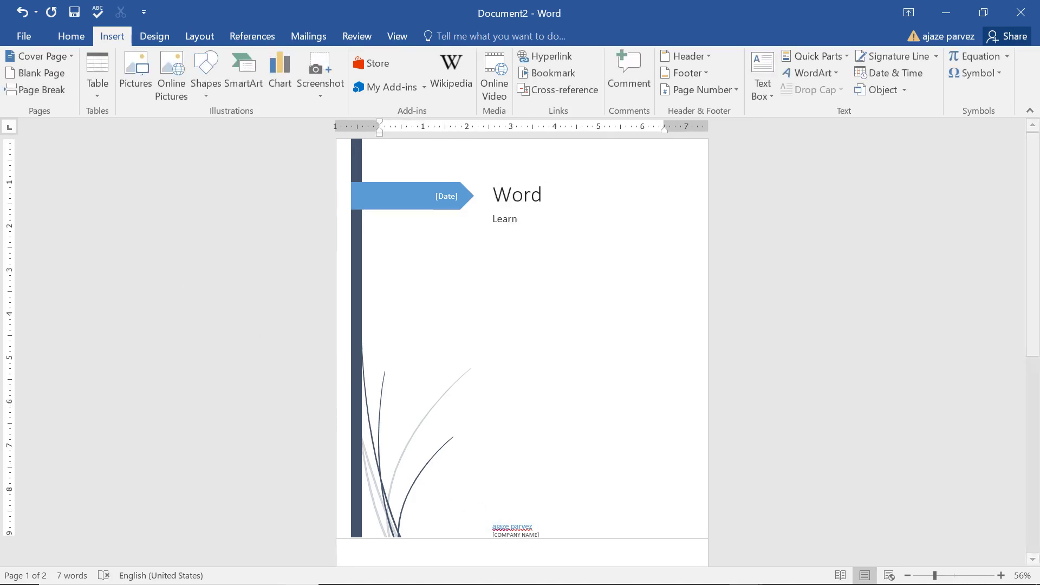
Replace the current cover page with the built-in Filigree design.
{"action": "left_click", "coordinate": [64, 50]}
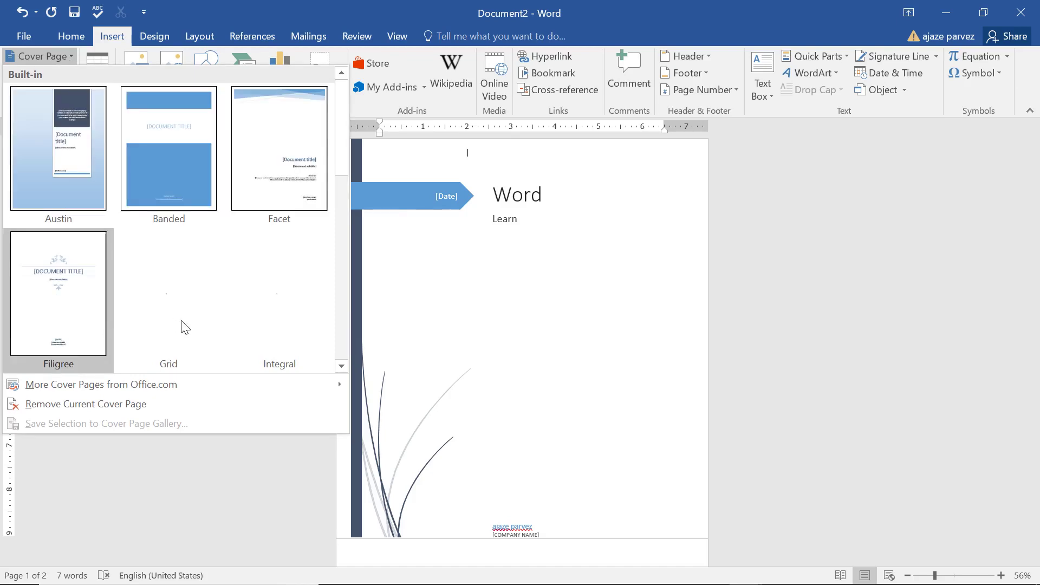
{"action": "left_click", "coordinate": [65, 300]}
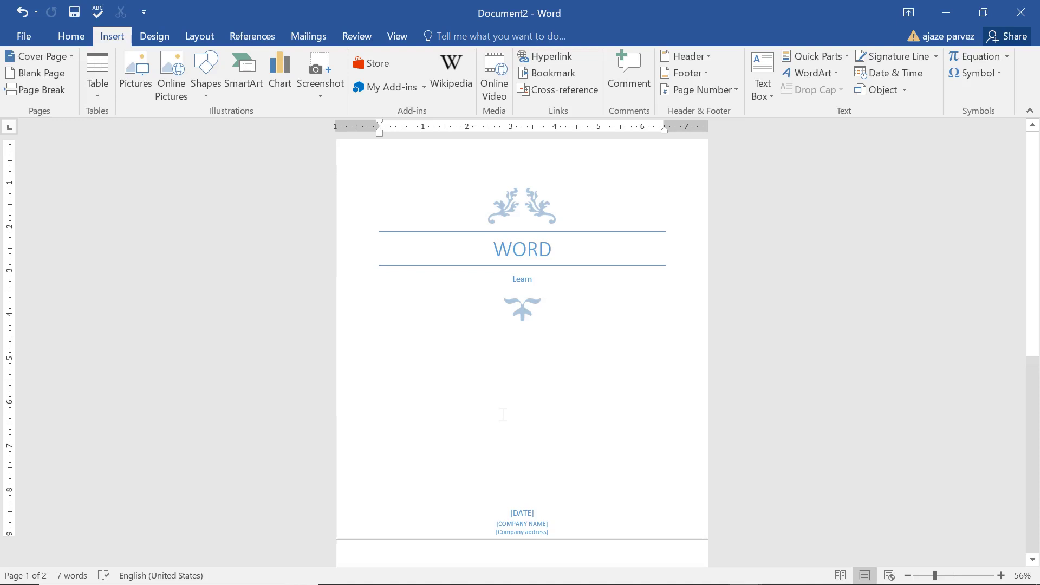
Insert two blank pages at the start of the document, ahead of the cover page content.
{"action": "left_click", "coordinate": [25, 77]}
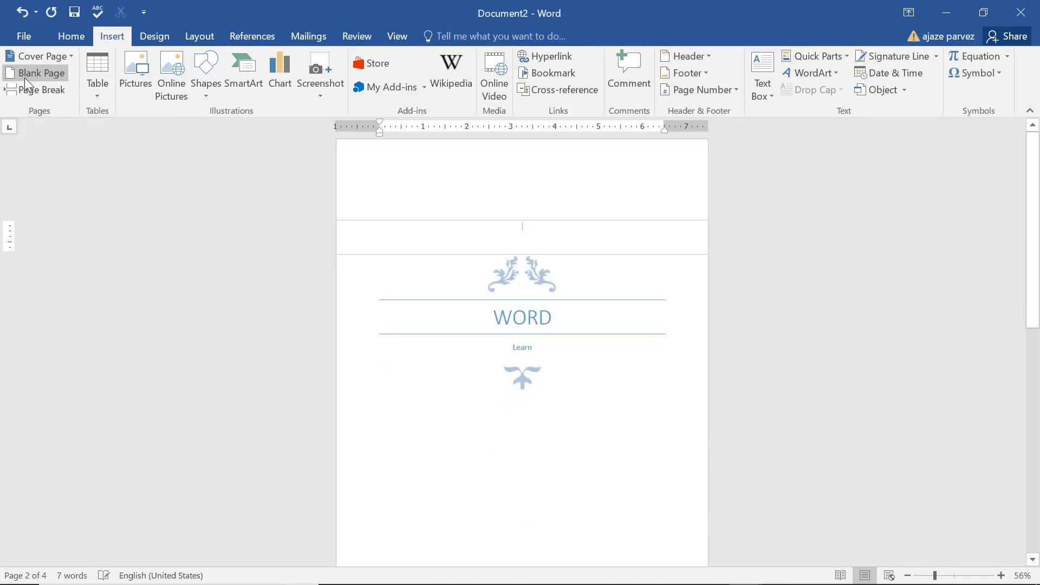
{"action": "scroll", "coordinate": [53, 93], "scroll_direction": "up", "scroll_amount": 1}
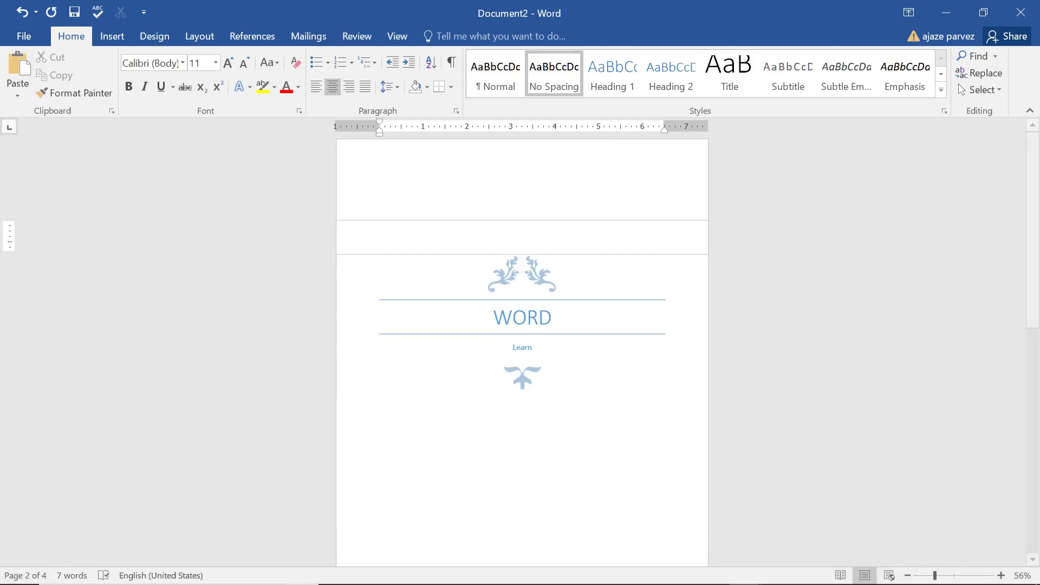
{"action": "left_click", "coordinate": [112, 38]}
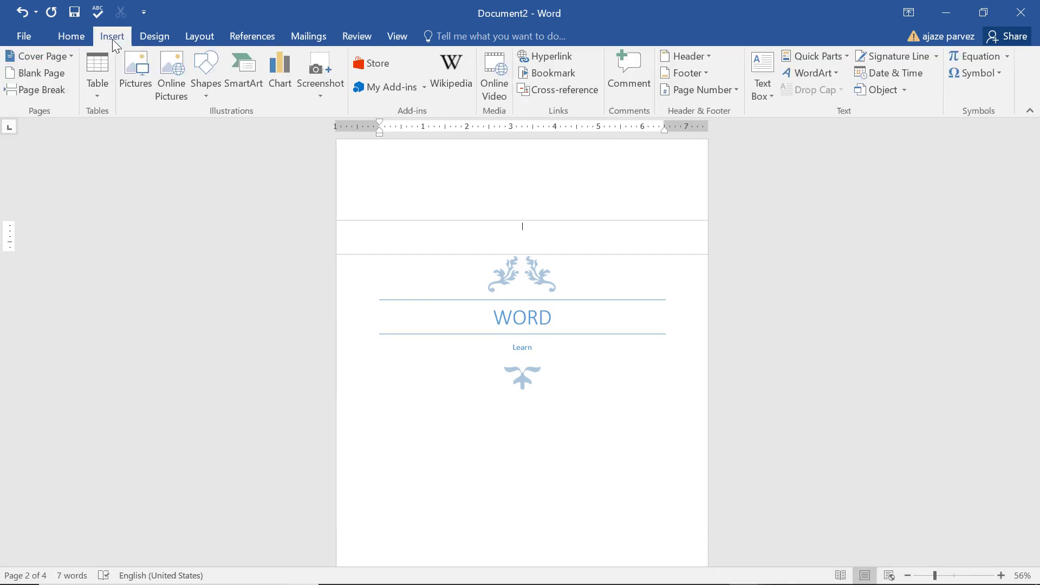
{"action": "left_click", "coordinate": [59, 76]}
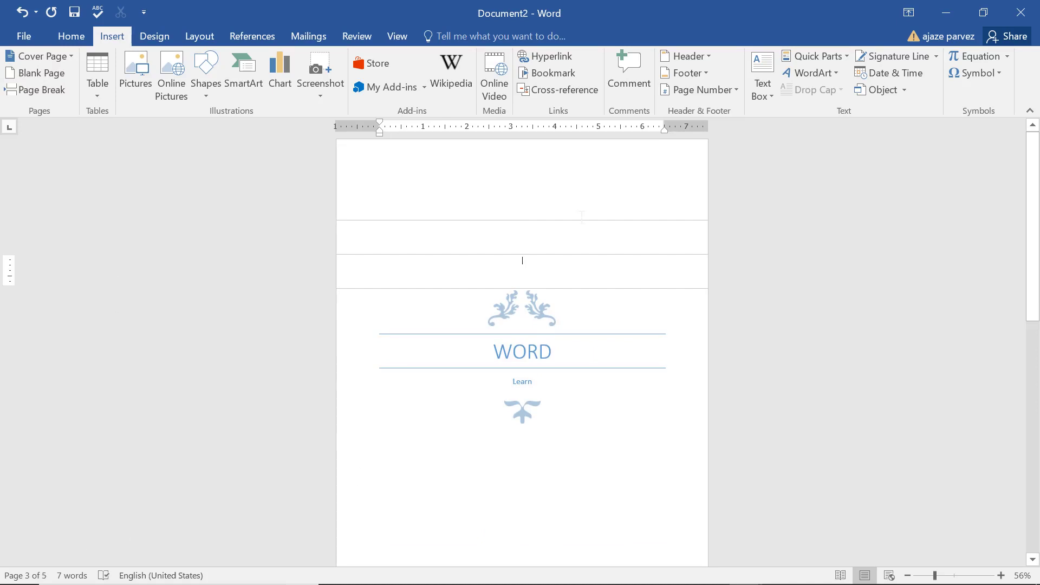
Examine all the document's pages in the print preview and return to editing.
{"action": "scroll", "coordinate": [525, 265], "scroll_direction": "up", "scroll_amount": 7, "text": "ctrl"}
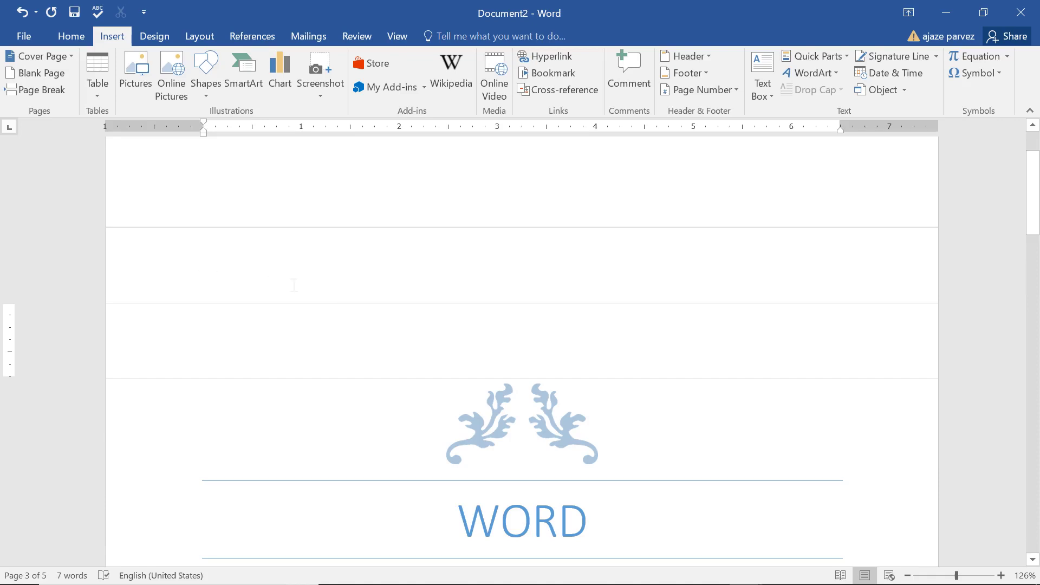
{"action": "left_click", "coordinate": [24, 36]}
{"action": "left_click", "coordinate": [37, 200]}
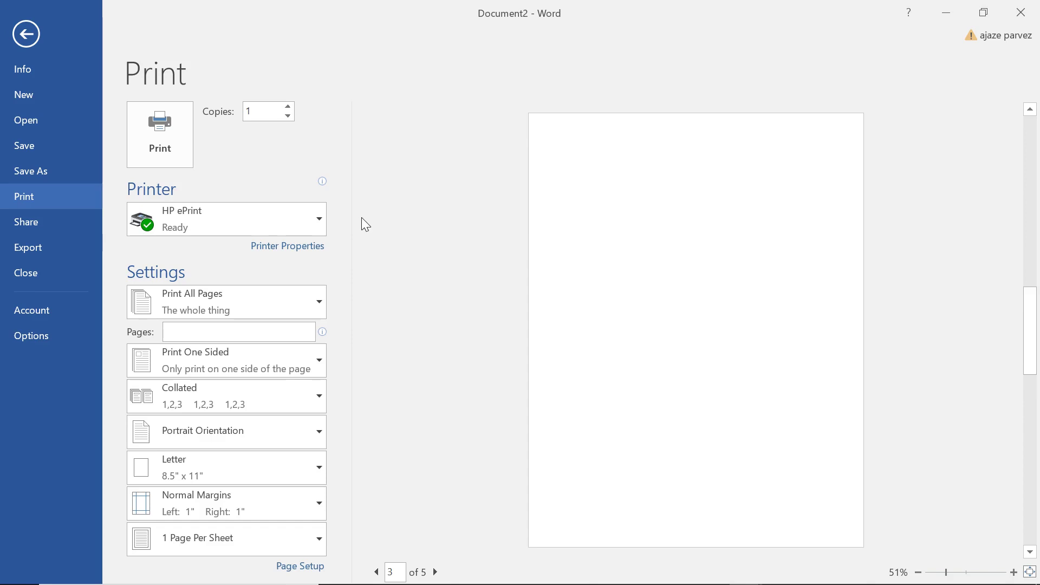
{"action": "scroll", "coordinate": [644, 324], "scroll_direction": "down", "scroll_amount": 1}
{"action": "scroll", "coordinate": [643, 324], "scroll_direction": "down", "scroll_amount": 1}
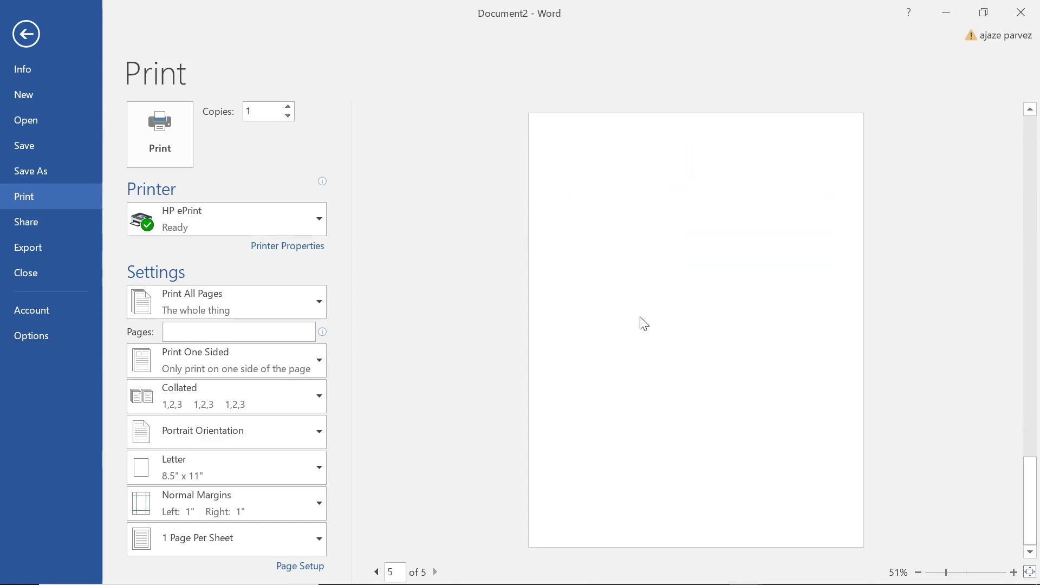
{"action": "scroll", "coordinate": [644, 323], "scroll_direction": "up", "scroll_amount": 3}
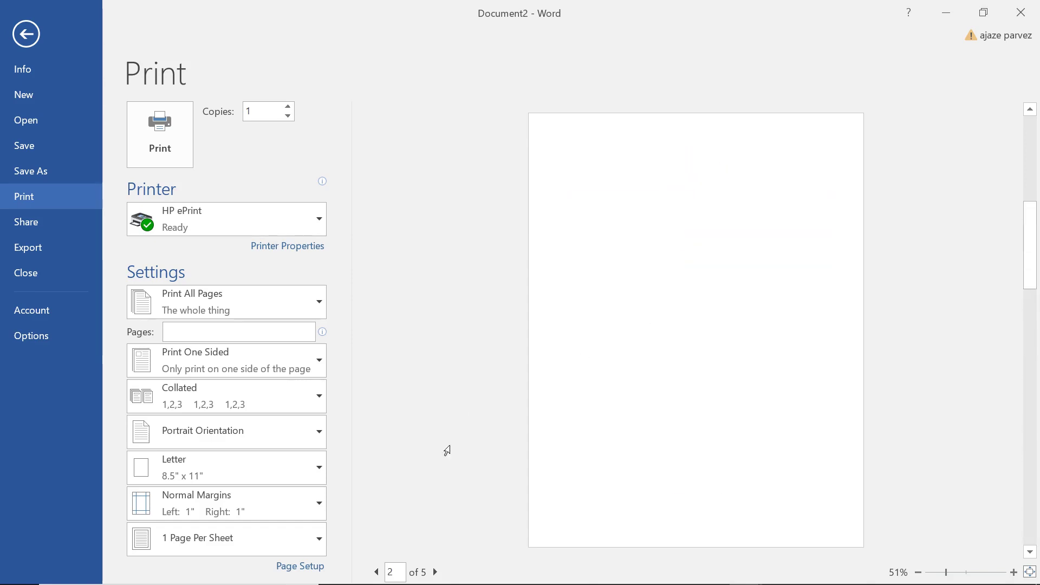
{"action": "scroll", "coordinate": [548, 314], "scroll_direction": "up", "scroll_amount": 1}
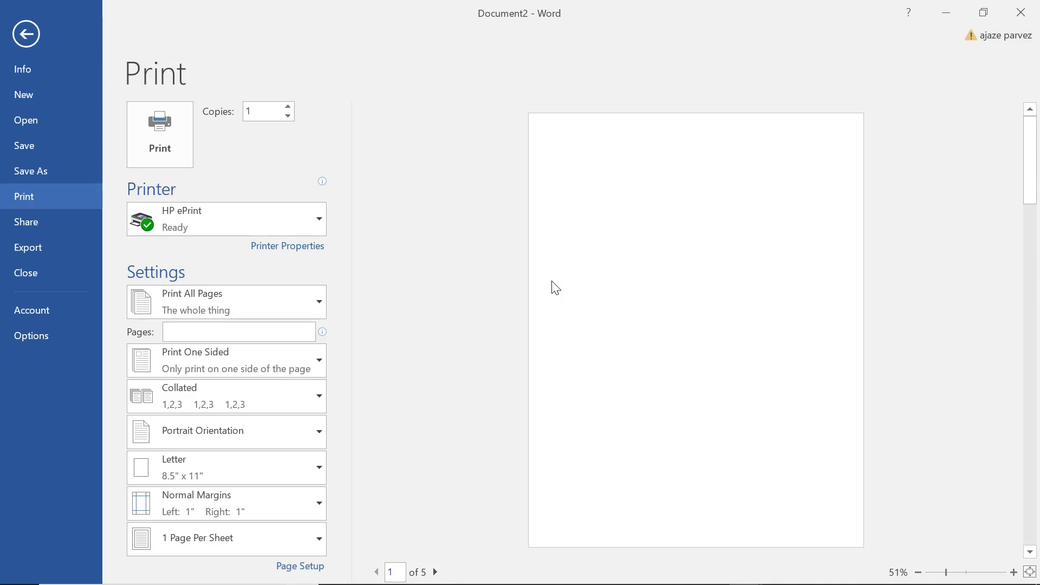
{"action": "left_click", "coordinate": [16, 33]}
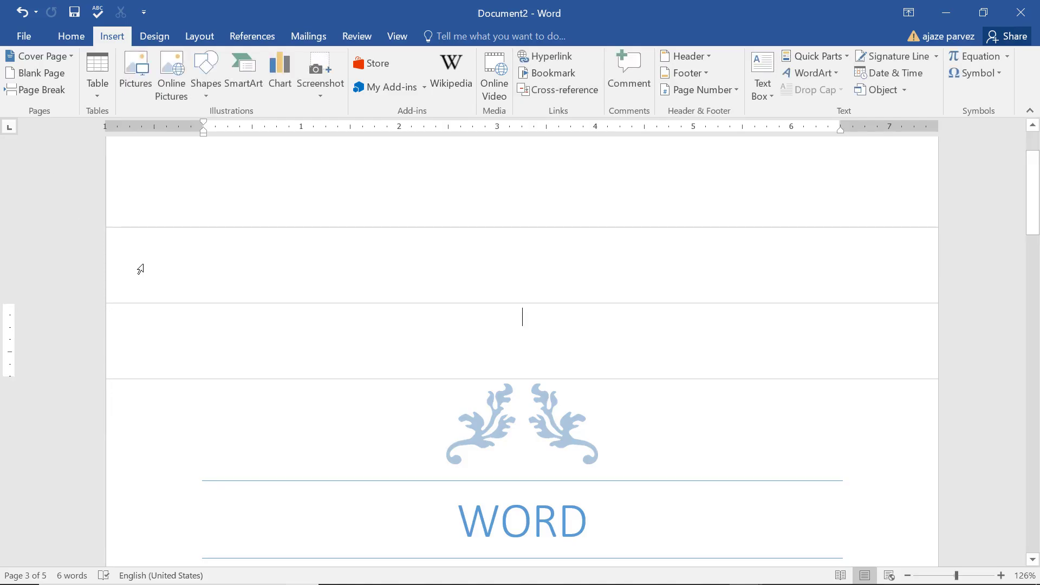
Select the entire document content and delete it.
{"action": "key", "text": "ctrl+a"}
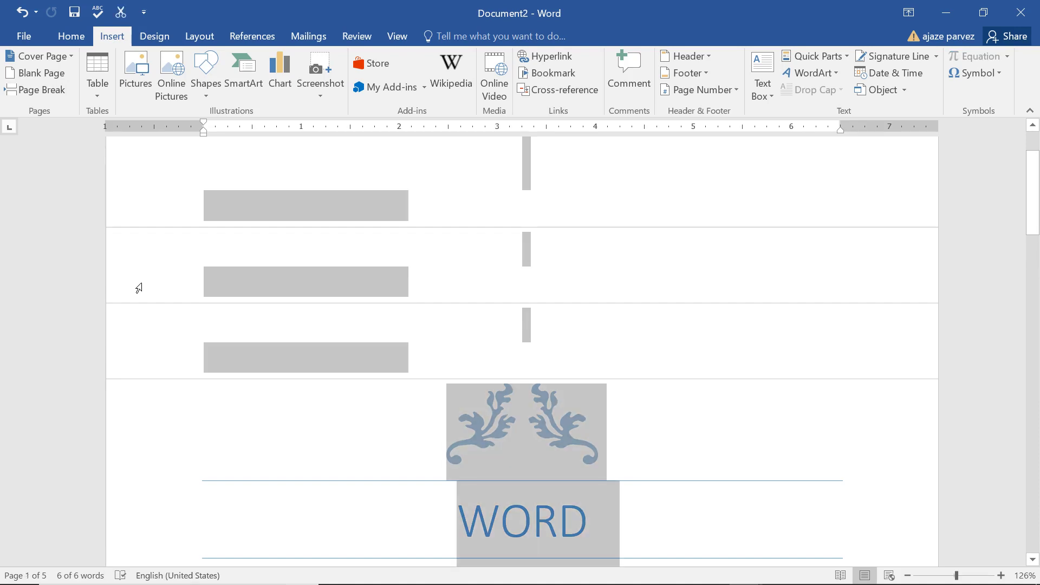
{"action": "key", "text": "Delete"}
{"action": "scroll", "coordinate": [236, 297], "scroll_direction": "down", "scroll_amount": 8}
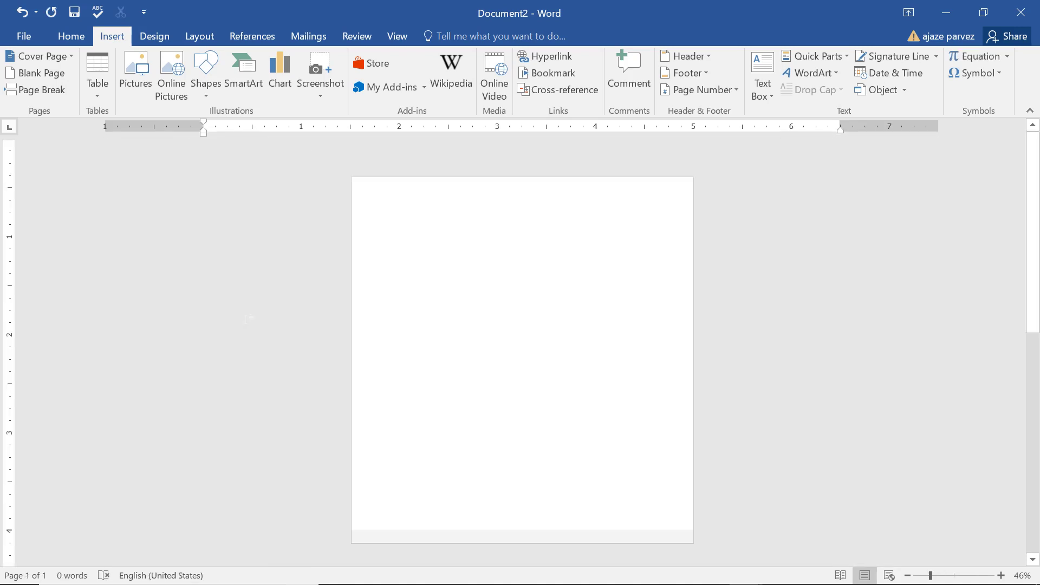
Insert a page break in the empty document and show the hidden white space between the pages.
{"action": "scroll", "coordinate": [236, 297], "scroll_direction": "up", "scroll_amount": 1}
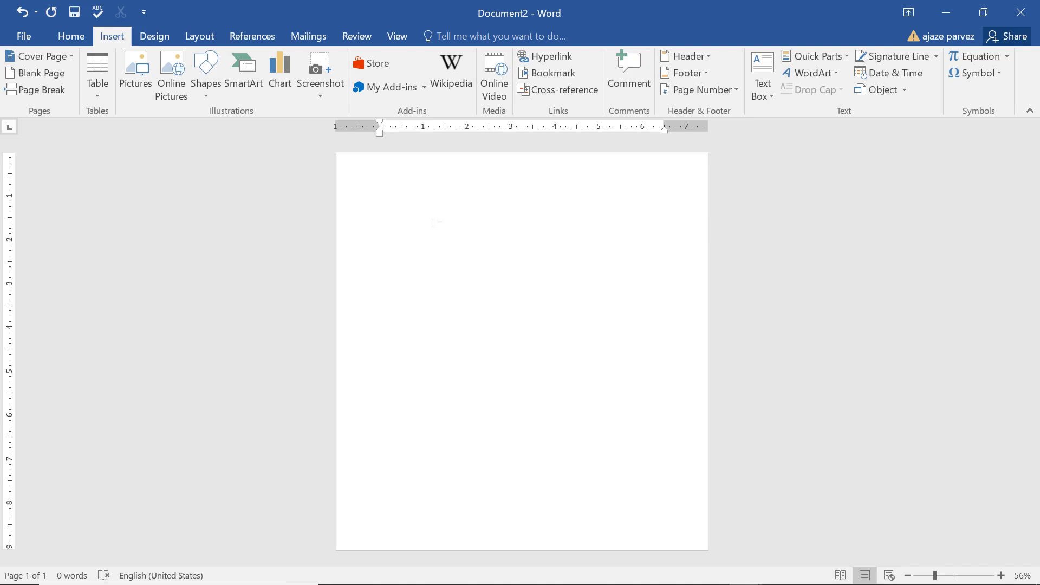
{"action": "key", "text": "ctrl+Return"}
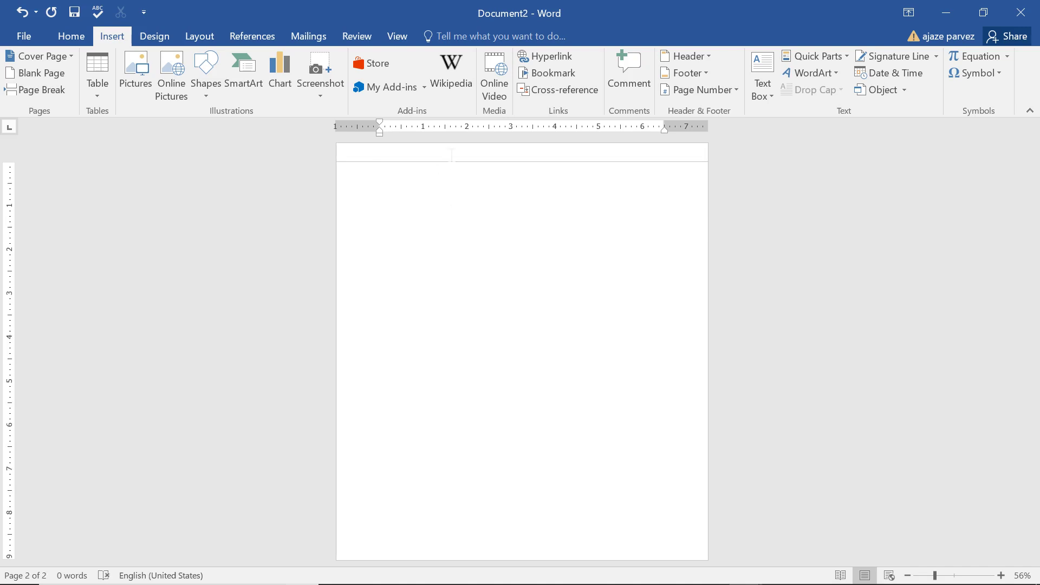
{"action": "left_click_drag", "start_coordinate": [437, 168], "coordinate": [441, 165]}
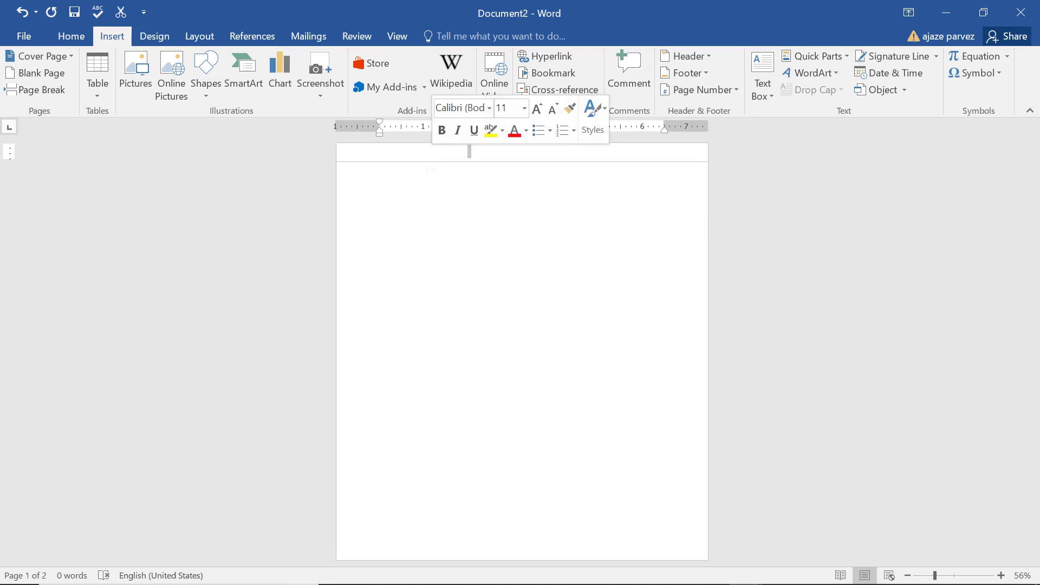
{"action": "key", "text": "Right"}
Display the two pages side by side with the Multiple Pages view.
{"action": "scroll", "coordinate": [522, 262], "scroll_direction": "down", "scroll_amount": 4}
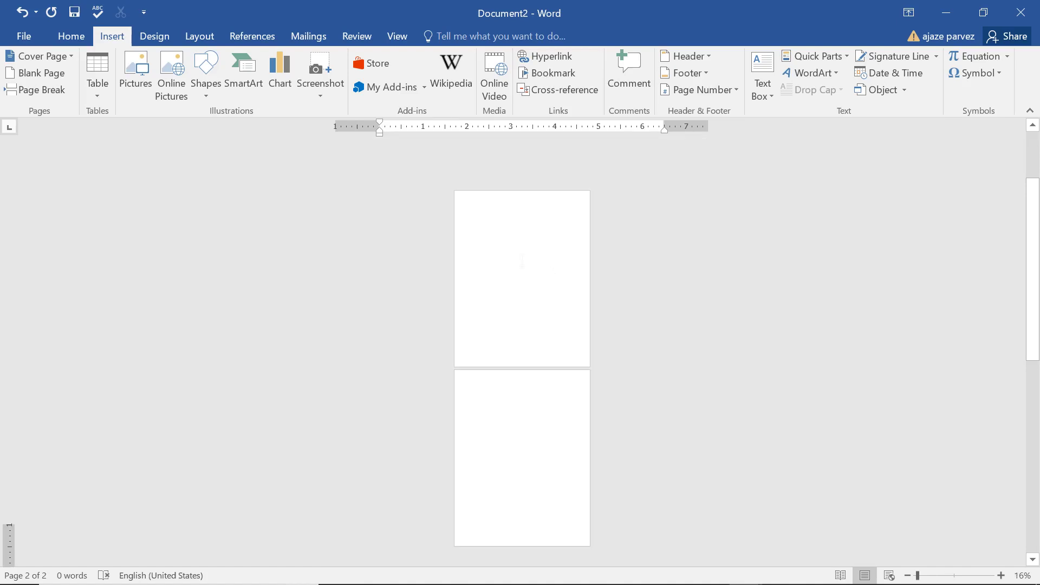
{"action": "scroll", "coordinate": [522, 262], "scroll_direction": "up", "scroll_amount": 2}
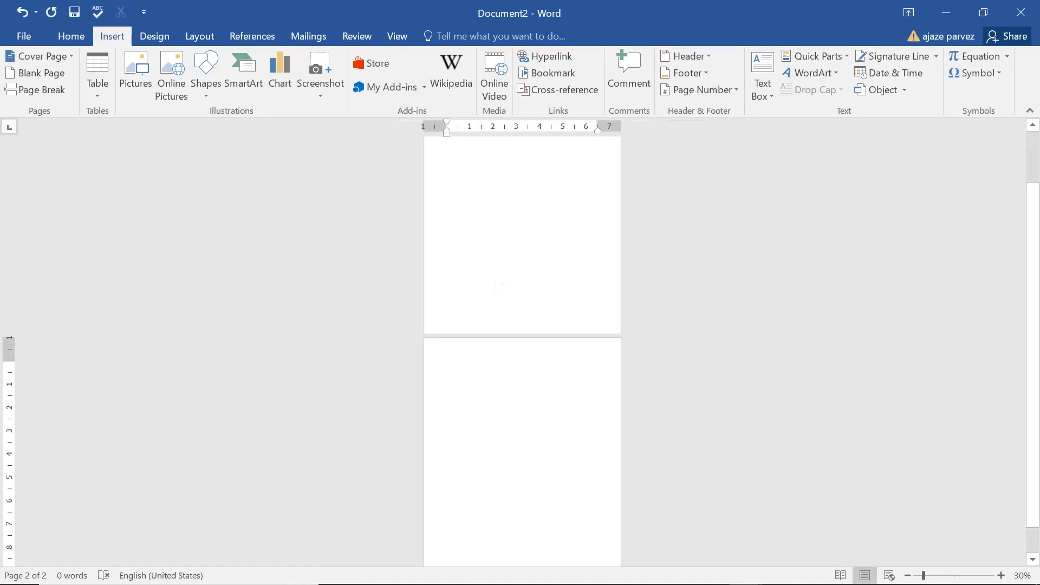
{"action": "left_click", "coordinate": [400, 36]}
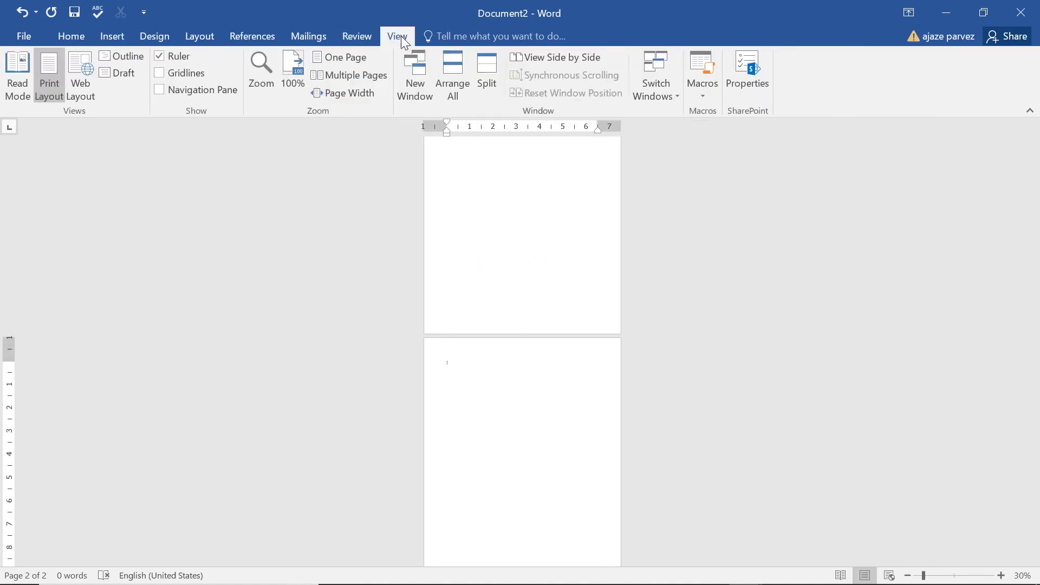
{"action": "left_click", "coordinate": [362, 76]}
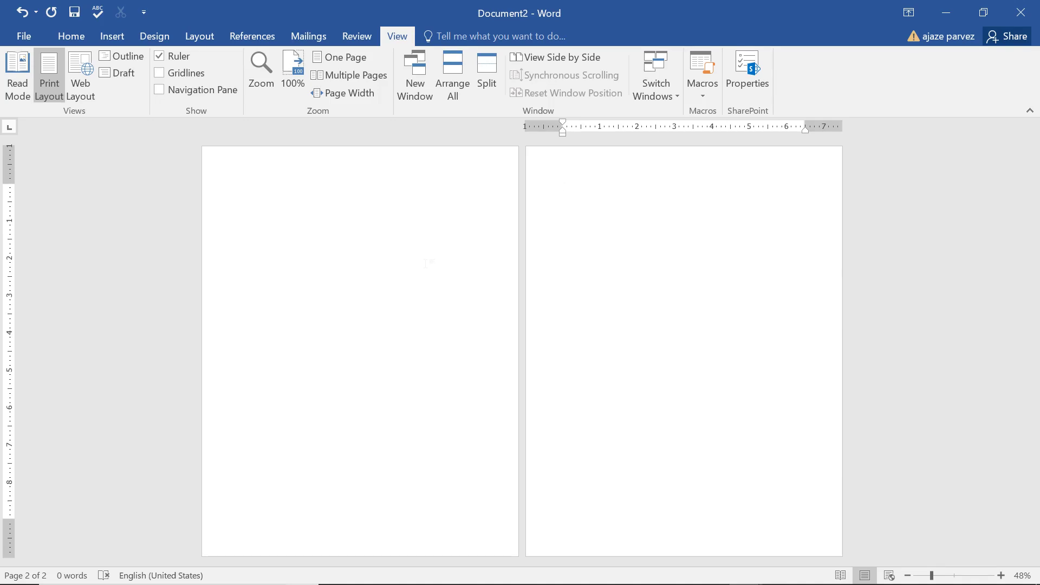
Insert a table with 7 columns and 8 rows at the top of the first page.
{"action": "left_click", "coordinate": [104, 37]}
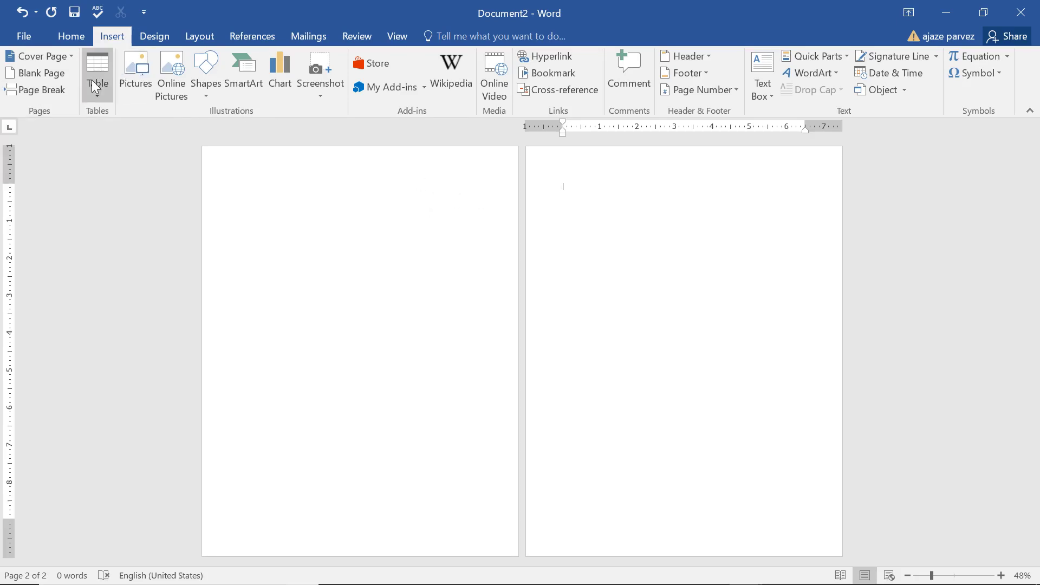
{"action": "left_click", "coordinate": [280, 220]}
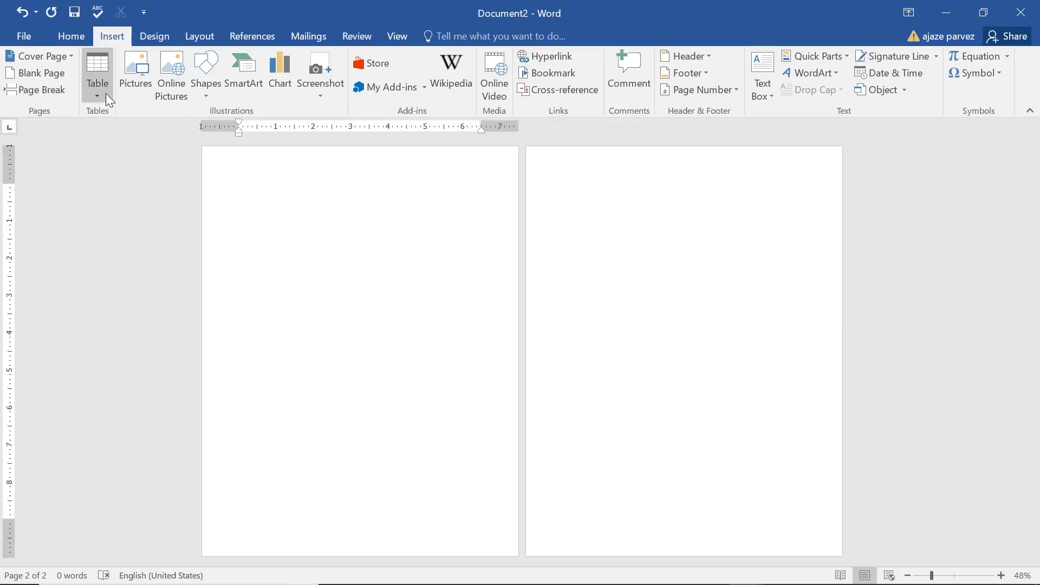
{"action": "left_click", "coordinate": [97, 87]}
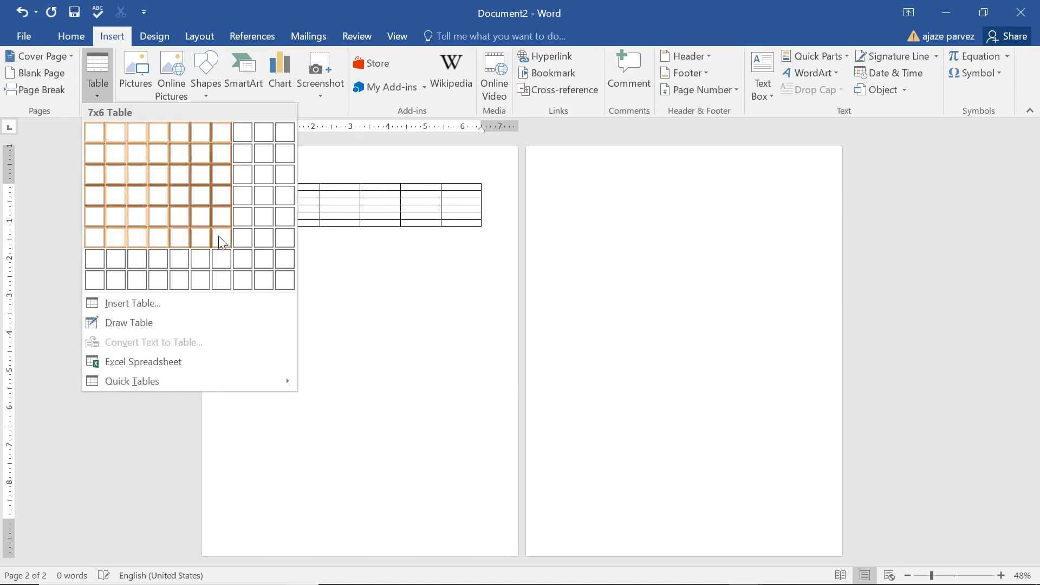
{"action": "key", "text": "Escape"}
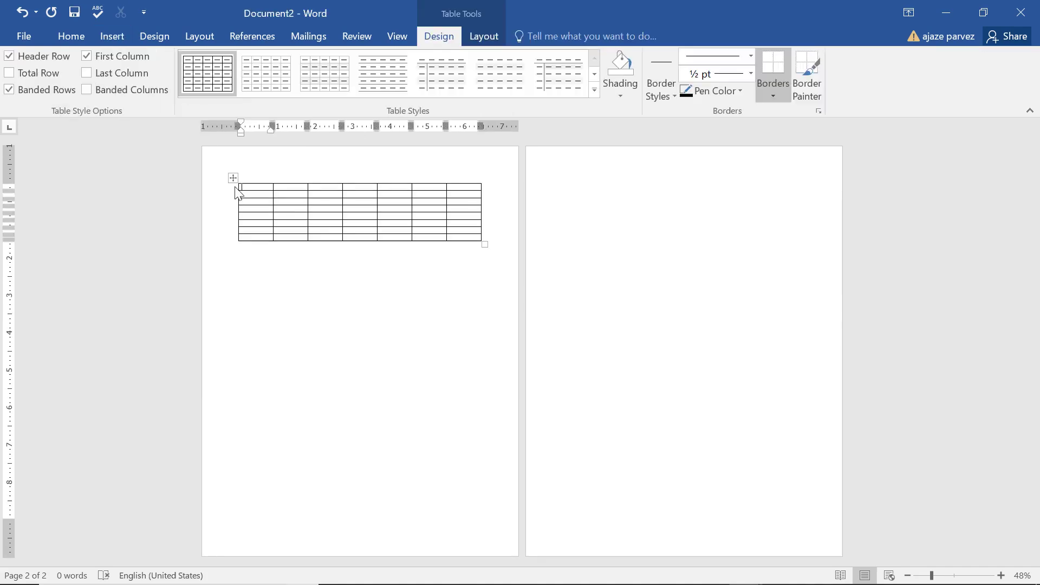
Apply the third listed table style, a light grid with shaded bands, to the whole table and add outside borders.
{"action": "left_click", "coordinate": [234, 179]}
{"action": "right_click", "coordinate": [235, 181]}
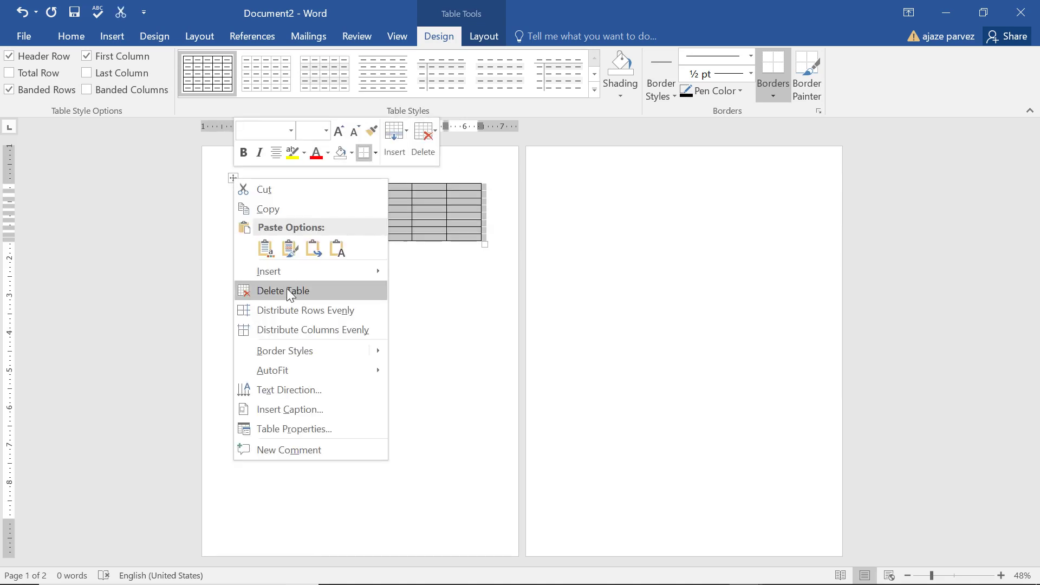
{"action": "left_click", "coordinate": [310, 89]}
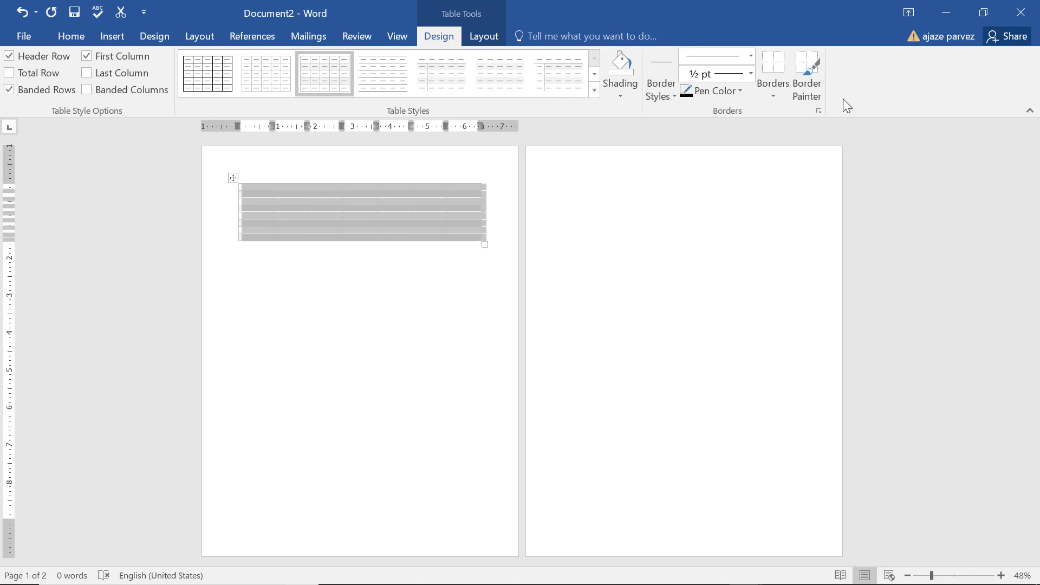
{"action": "left_click", "coordinate": [775, 95]}
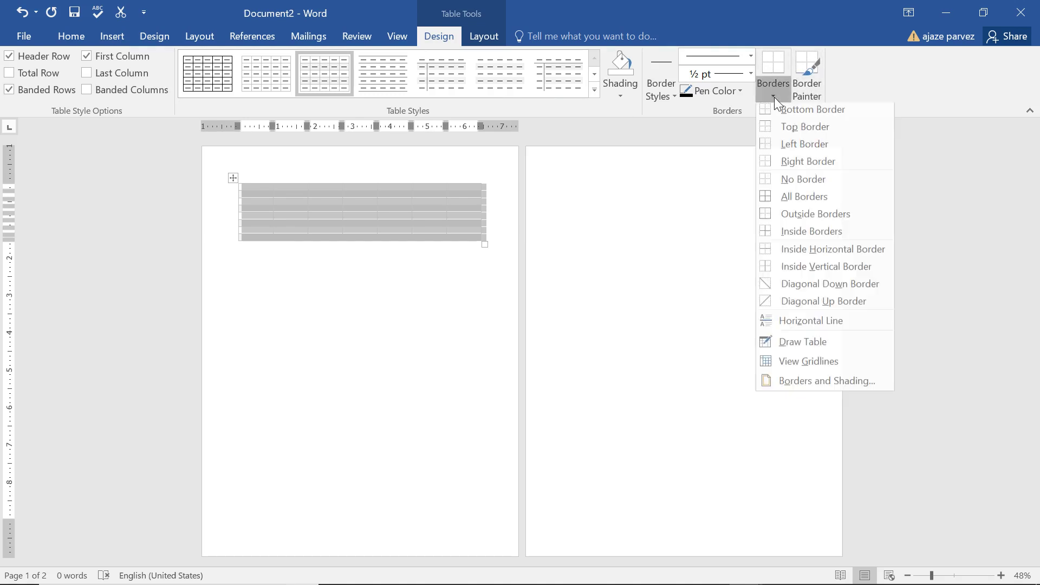
{"action": "left_click", "coordinate": [811, 217]}
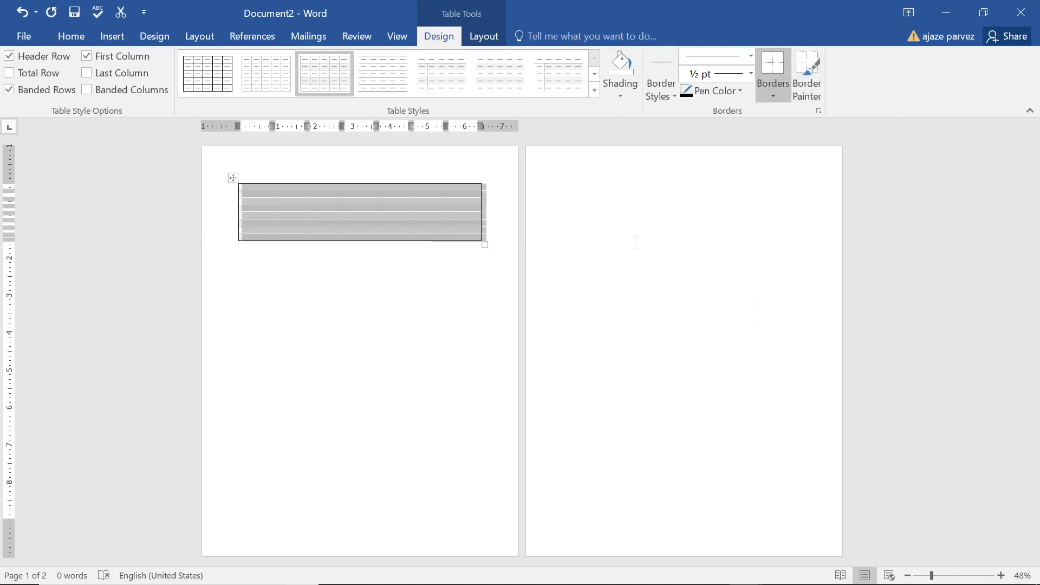
Shade all cells of the table with the standard red color and deselect the table.
{"action": "left_click", "coordinate": [432, 244]}
{"action": "left_click", "coordinate": [242, 186]}
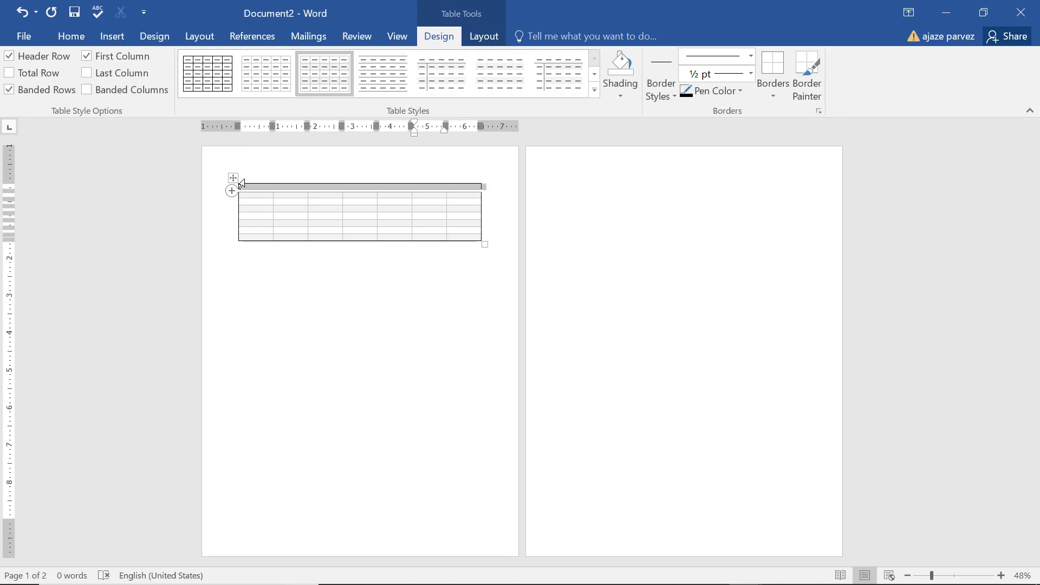
{"action": "left_click", "coordinate": [242, 184]}
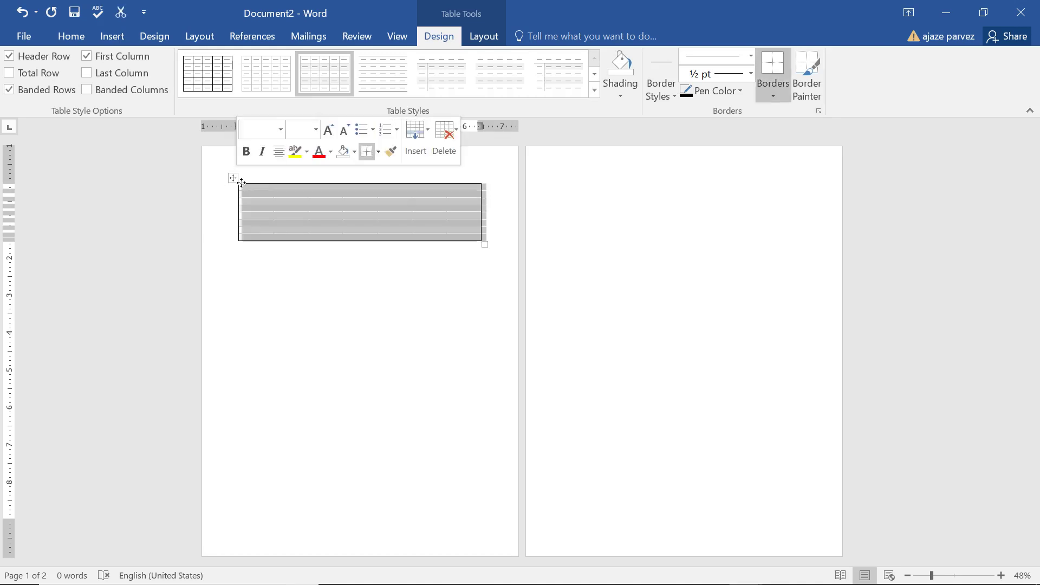
{"action": "left_click", "coordinate": [628, 96]}
{"action": "left_click", "coordinate": [622, 213]}
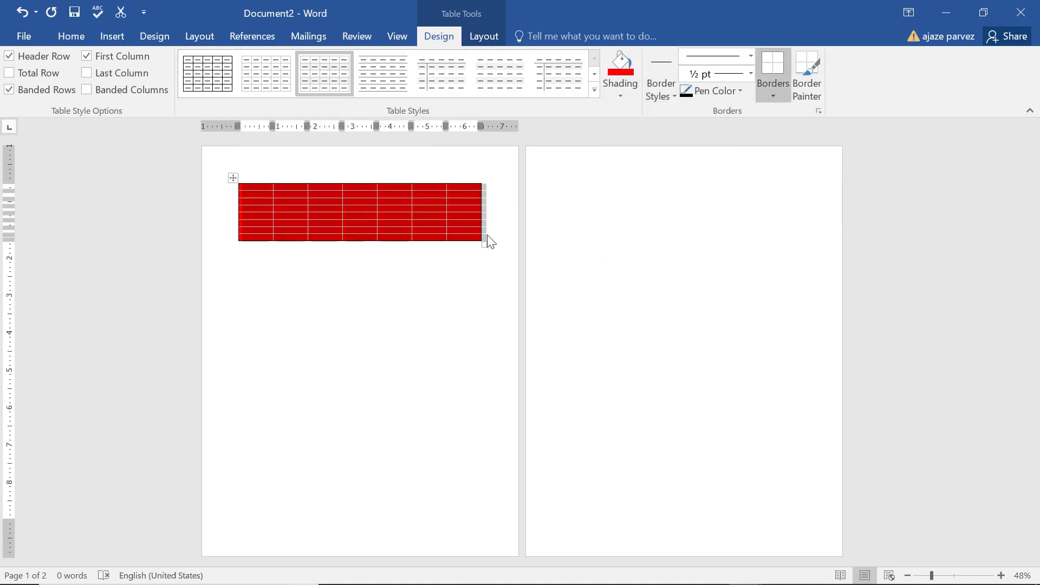
{"action": "left_click", "coordinate": [281, 223]}
{"action": "left_click", "coordinate": [322, 225]}
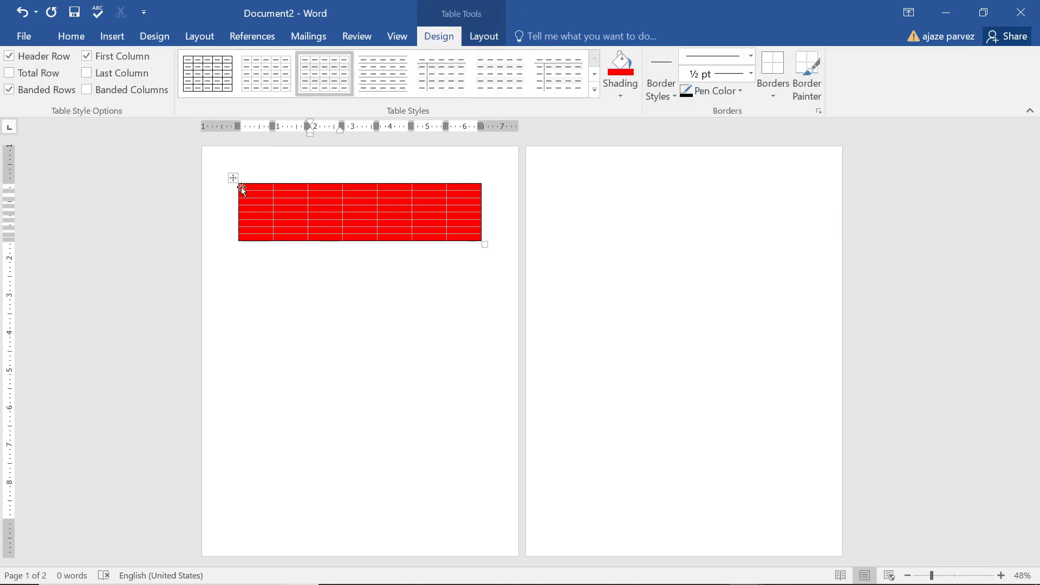
{"action": "left_click", "coordinate": [102, 37]}
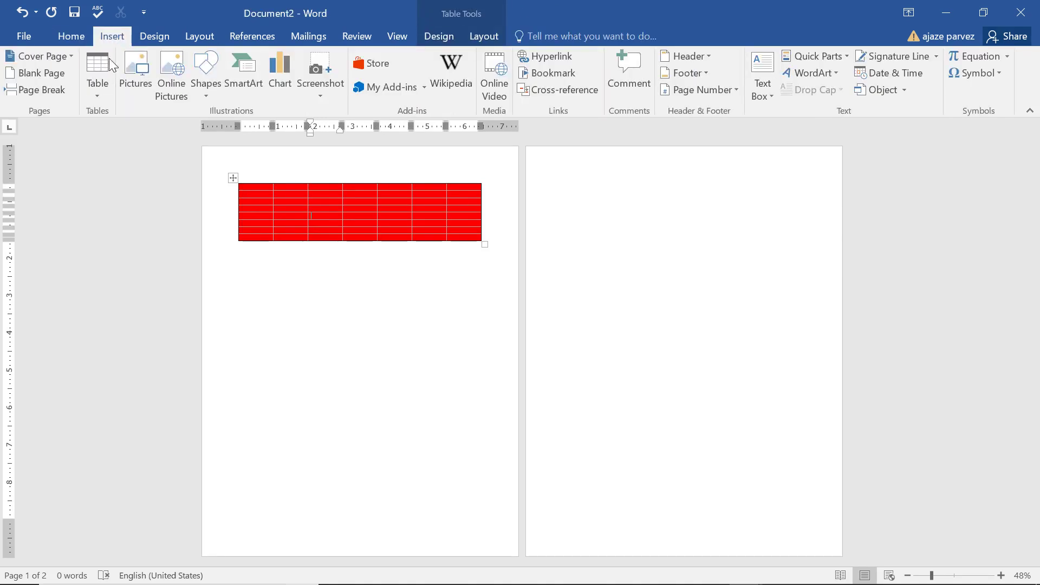
{"action": "left_click", "coordinate": [105, 93]}
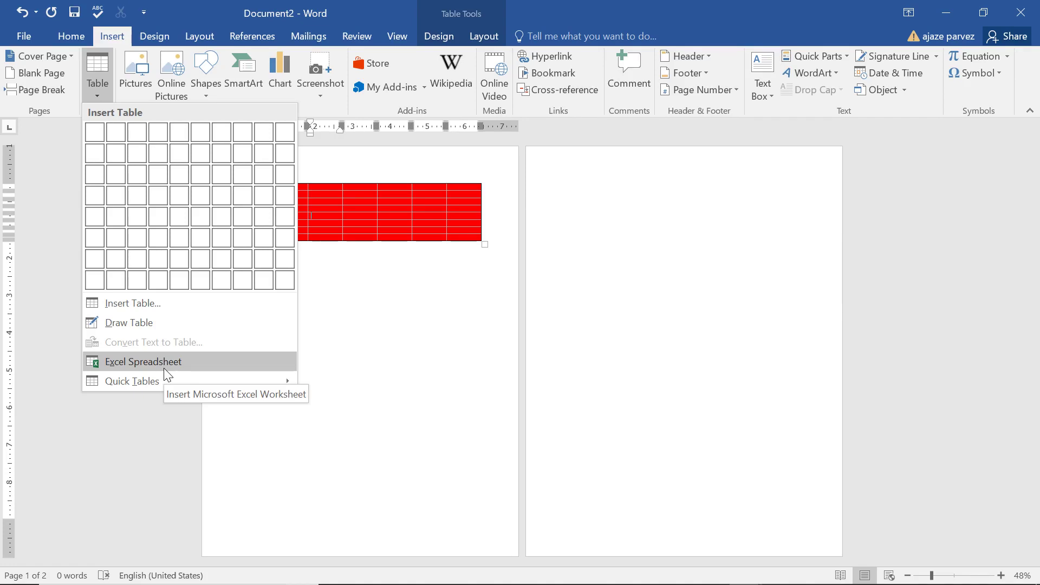
{"action": "left_click", "coordinate": [403, 408]}
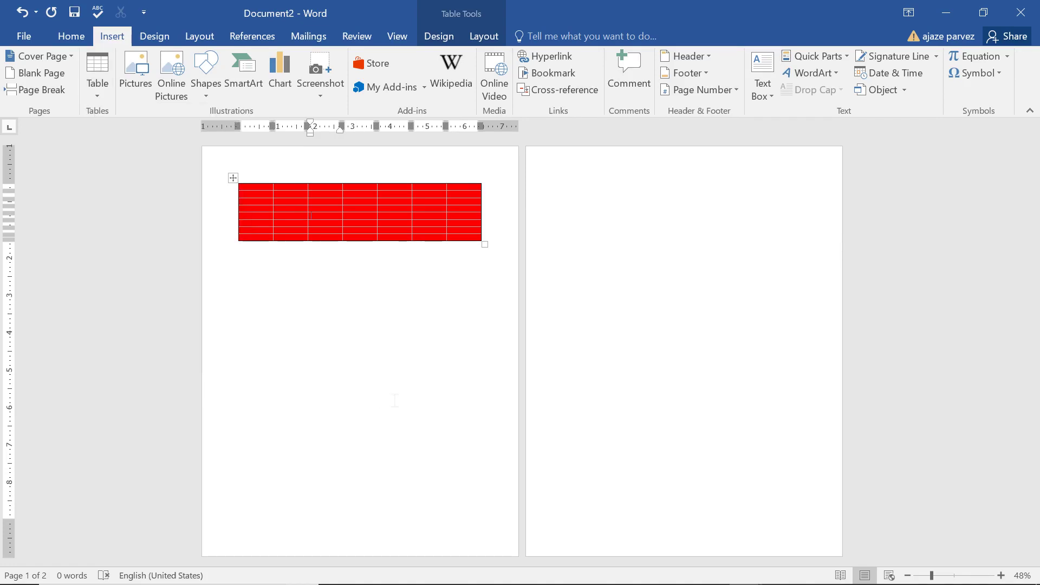
Delete the entire document content, including the red table and the page break.
{"action": "key", "text": "ctrl+a"}
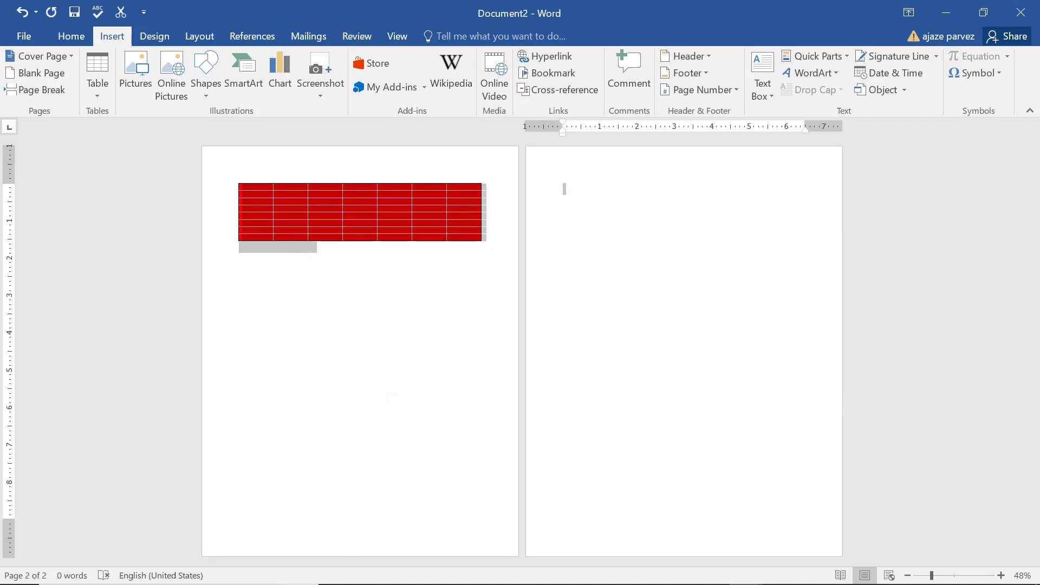
{"action": "key", "text": "Delete"}
Insert the baby photo from the Pictures folder and scale it down to about 3.13" high by 5.23" wide.
{"action": "scroll", "coordinate": [522, 352], "scroll_direction": "up", "scroll_amount": 3}
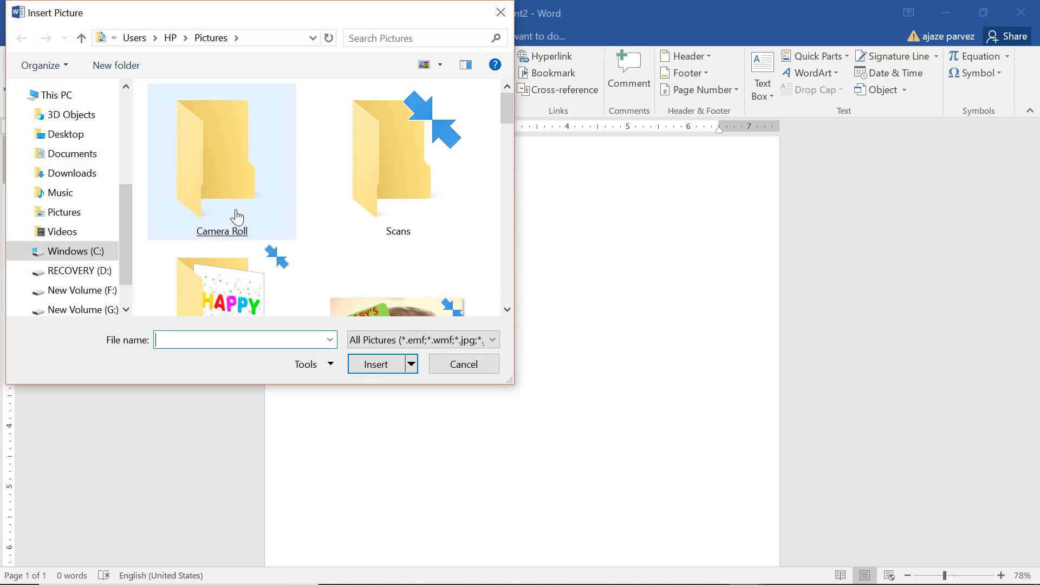
{"action": "scroll", "coordinate": [318, 258], "scroll_direction": "down", "scroll_amount": 3}
{"action": "double_click", "coordinate": [405, 136]}
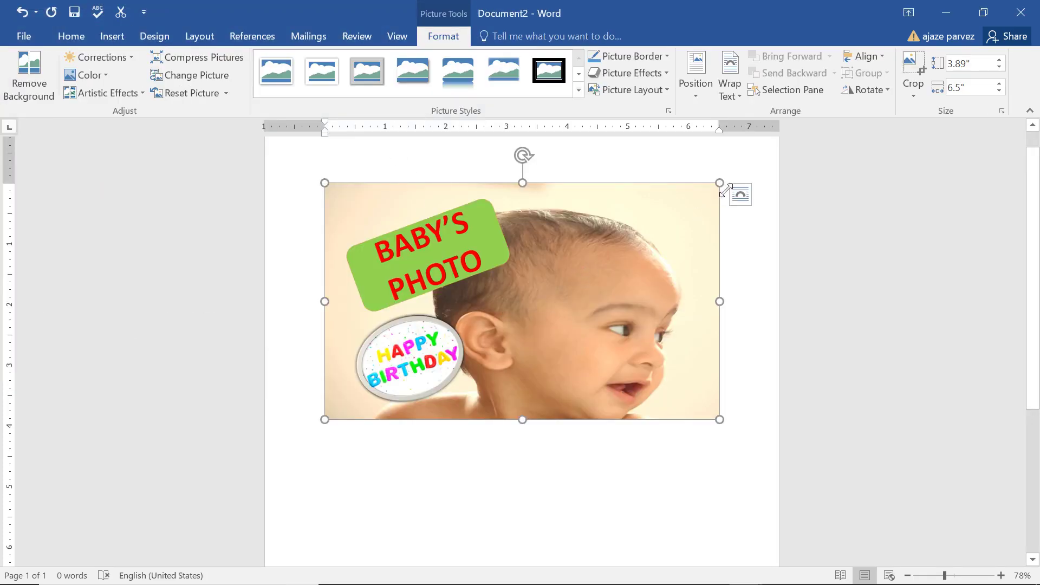
{"action": "left_click_drag", "start_coordinate": [723, 186], "coordinate": [644, 184]}
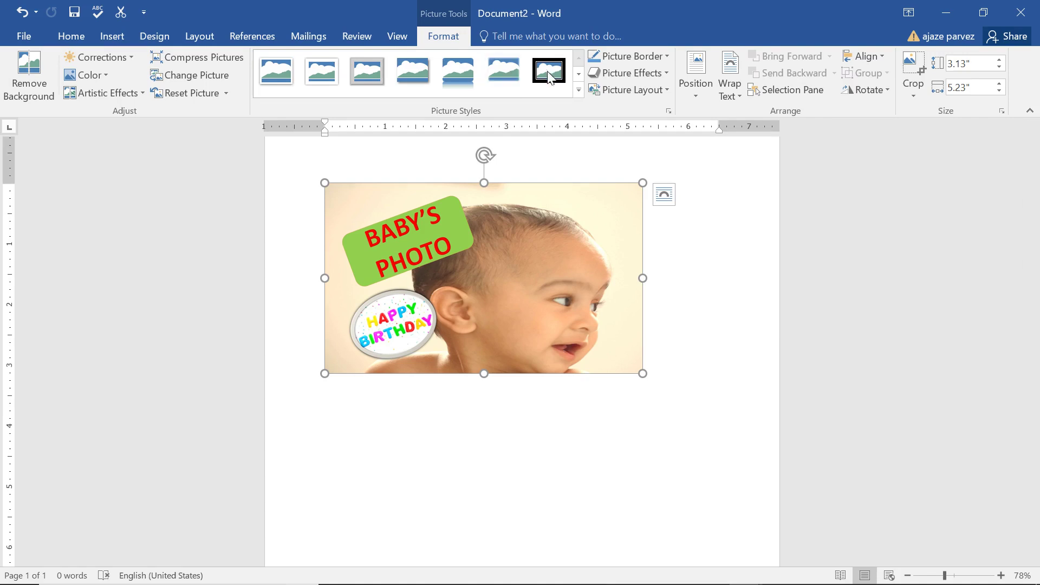
Give the photo a tilted perspective picture style with a shadow and set its picture border to light green.
{"action": "left_click", "coordinate": [579, 90]}
{"action": "left_click", "coordinate": [504, 168]}
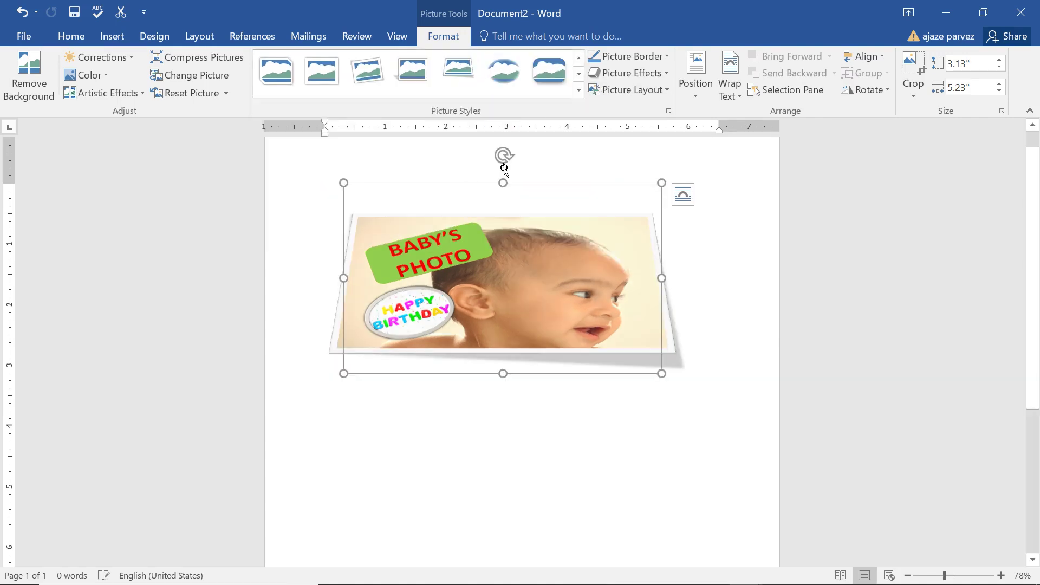
{"action": "left_click", "coordinate": [633, 56]}
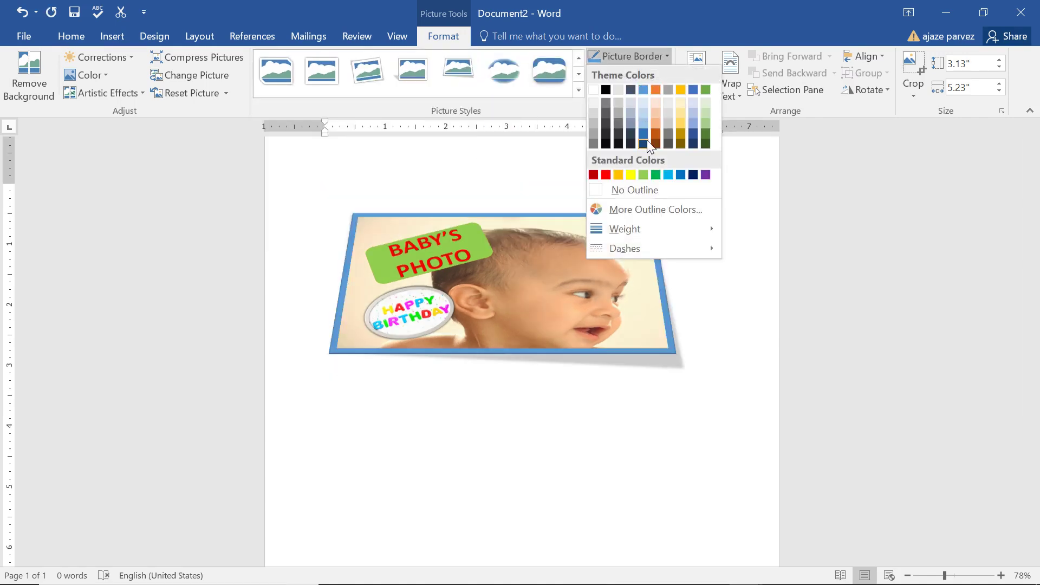
{"action": "left_click", "coordinate": [643, 175]}
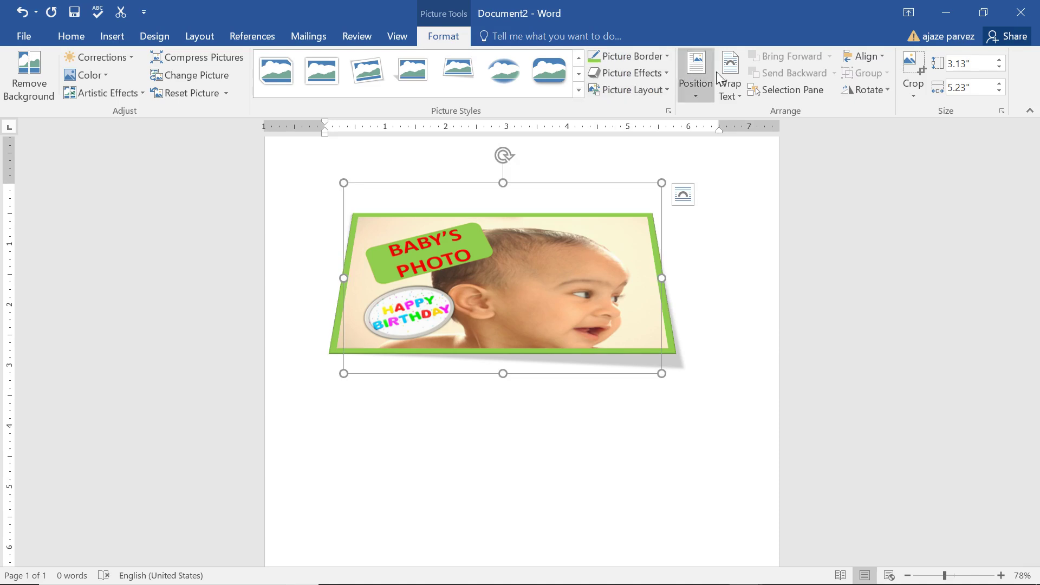
Position the photo at the middle center of the page and flip it horizontally.
{"action": "left_click", "coordinate": [695, 91]}
{"action": "left_click", "coordinate": [738, 259]}
{"action": "left_click", "coordinate": [868, 90]}
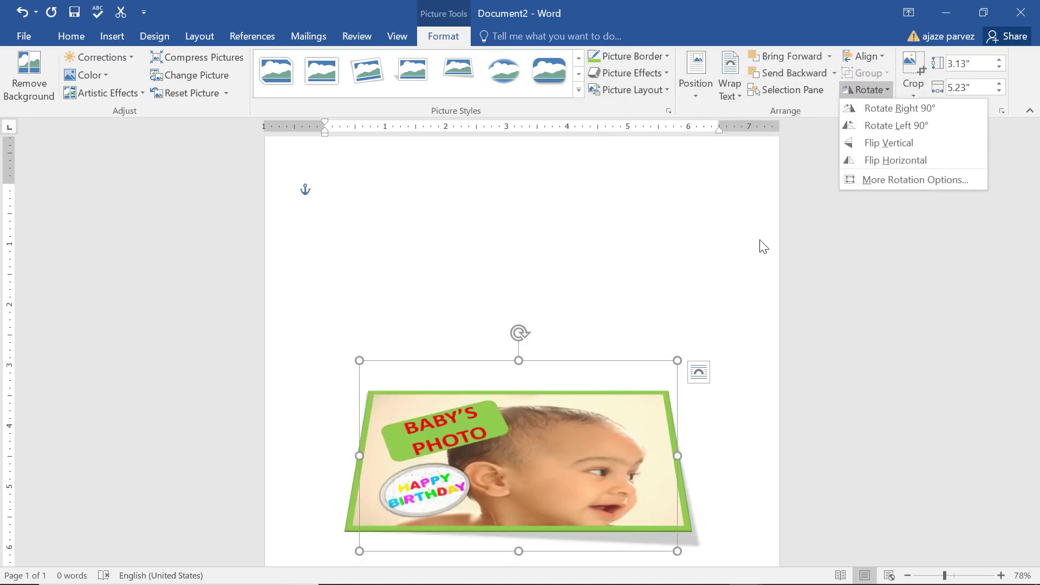
{"action": "left_click", "coordinate": [903, 160]}
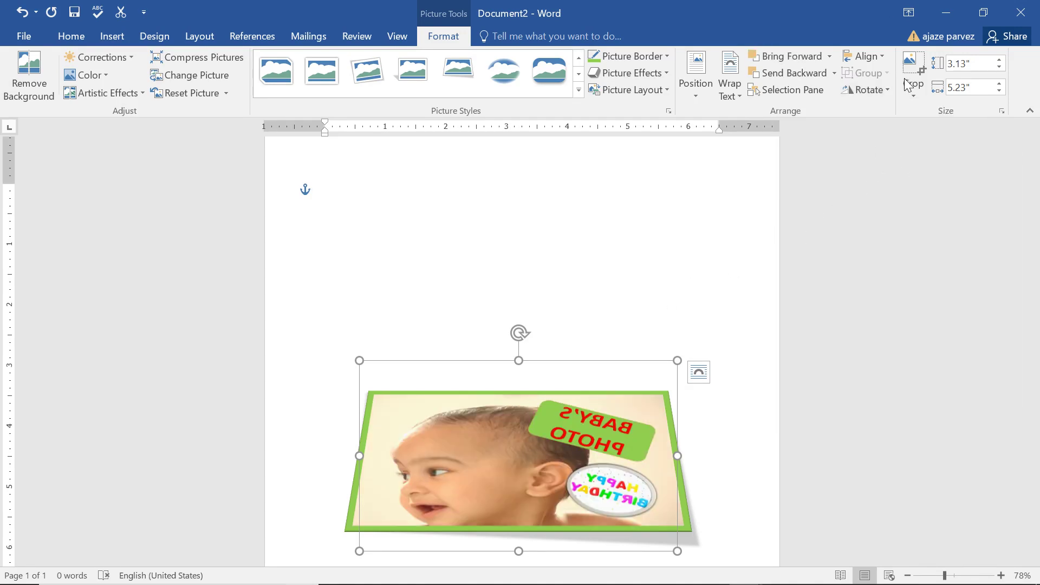
Crop the photo's upper and right edges to leave it about 2.69" high by 4.78" wide.
{"action": "left_click", "coordinate": [913, 92]}
{"action": "left_click", "coordinate": [932, 113]}
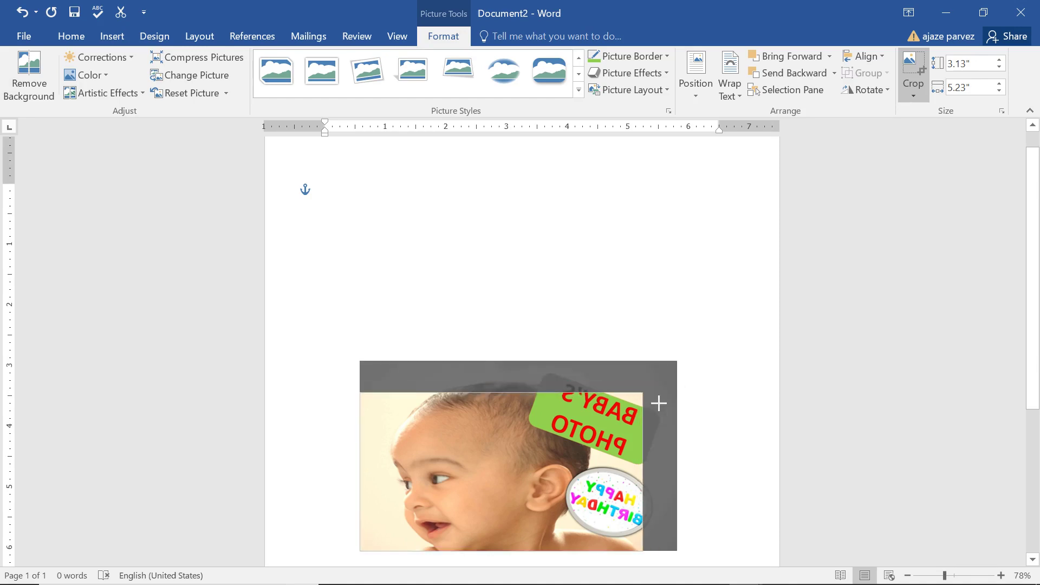
{"action": "left_click", "coordinate": [759, 385]}
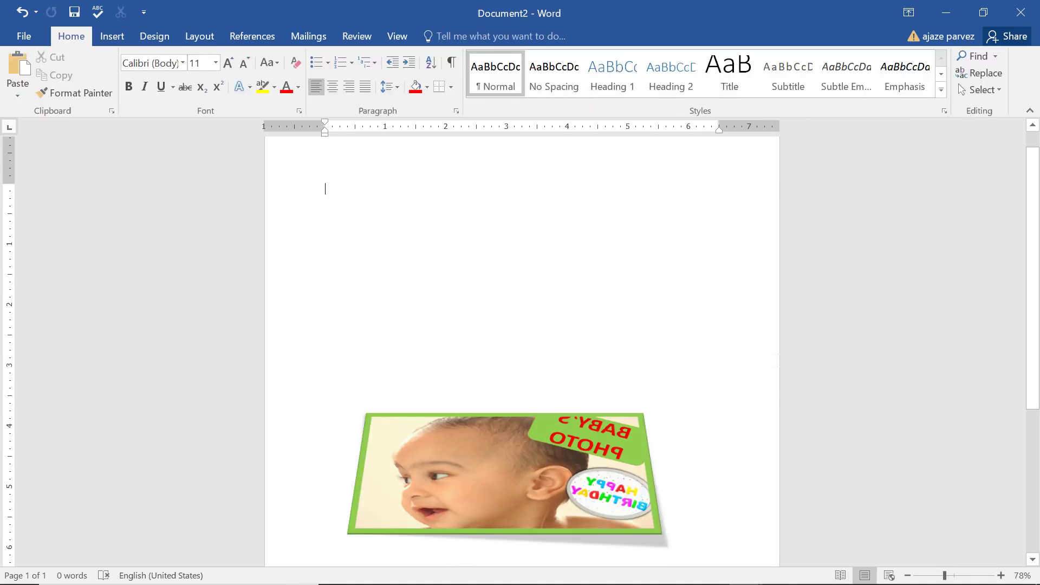
Brighten the cropped photo with a Brightness/Contrast correction preset and recolor it in grayscale.
{"action": "double_click", "coordinate": [467, 474]}
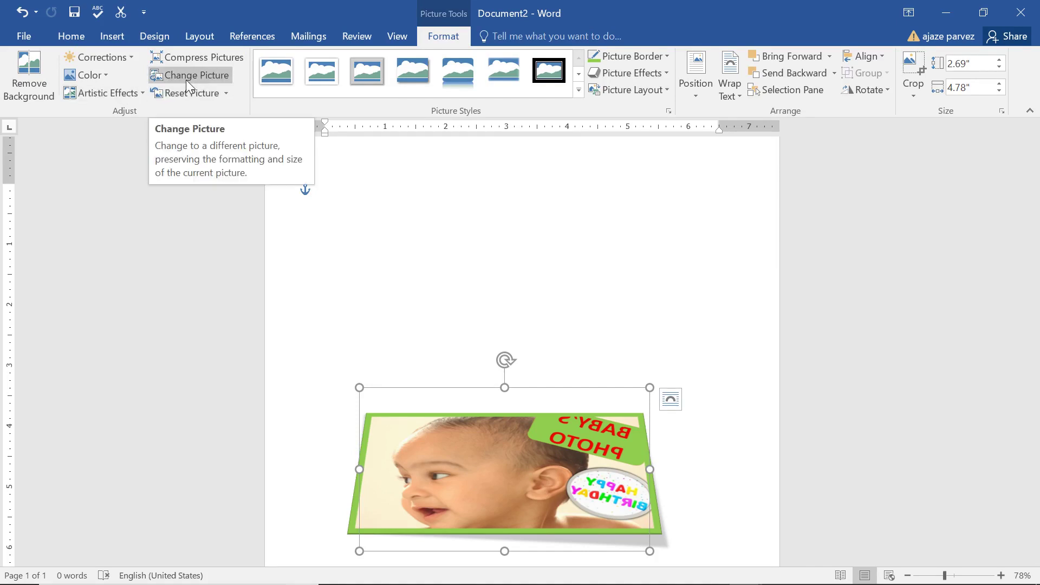
{"action": "left_click", "coordinate": [98, 57]}
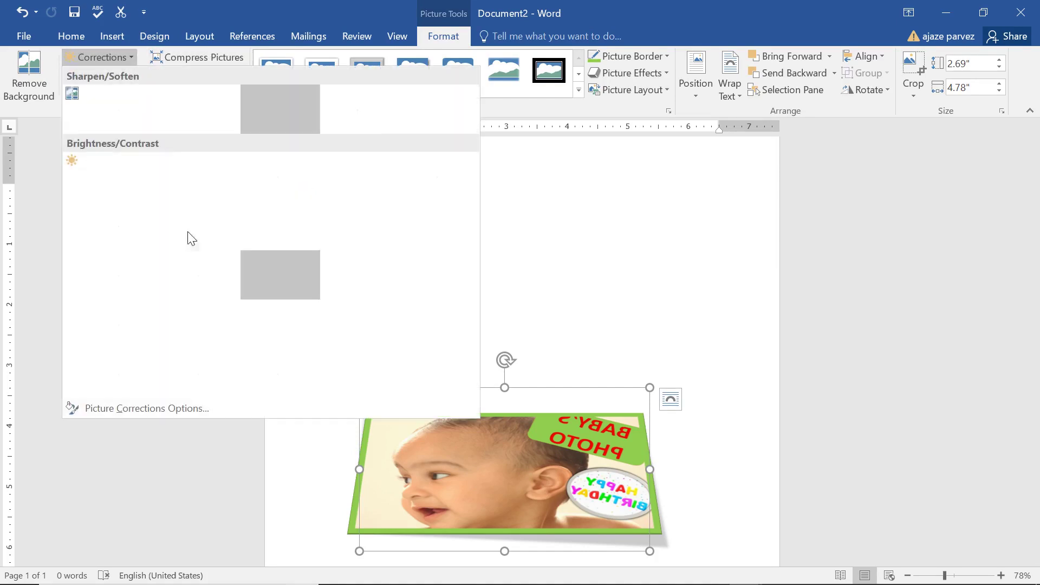
{"action": "left_click", "coordinate": [388, 284]}
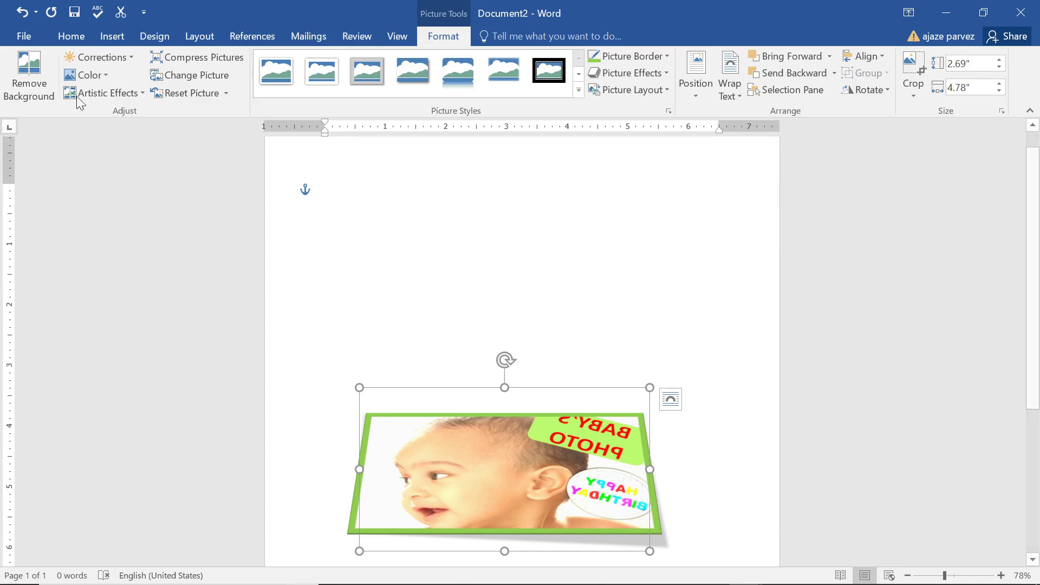
{"action": "left_click", "coordinate": [85, 76]}
{"action": "left_click", "coordinate": [209, 260]}
Apply an artistic effect from the fourth row of presets to the photo and move it up near the page's upper margin.
{"action": "left_click", "coordinate": [109, 93]}
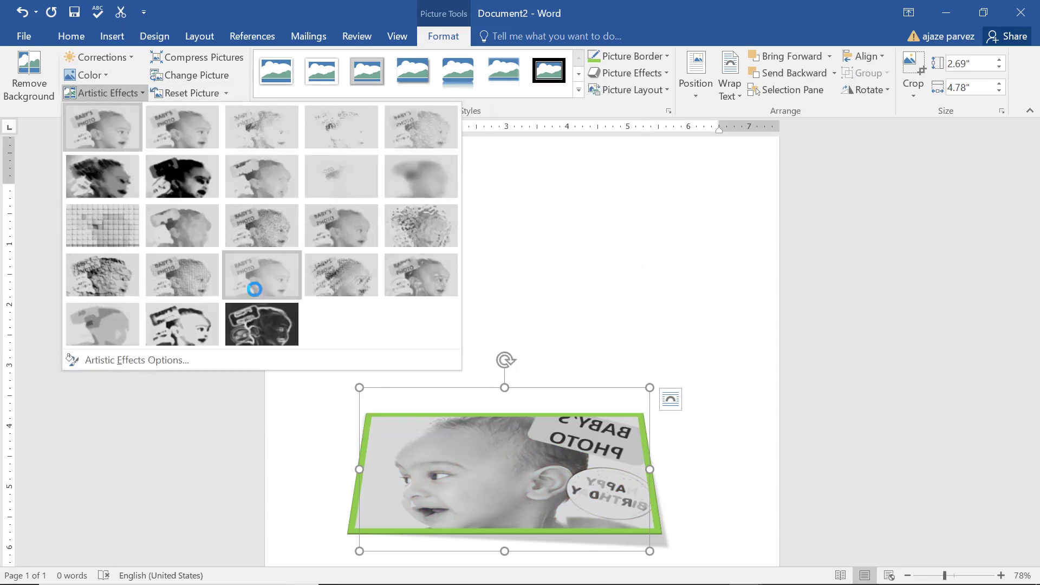
{"action": "left_click", "coordinate": [362, 280]}
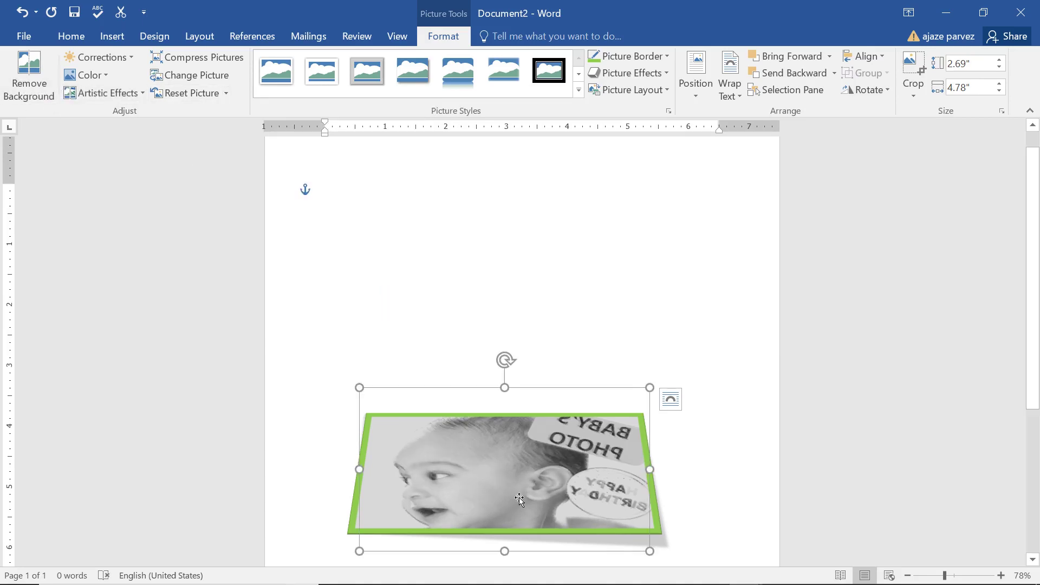
{"action": "left_click_drag", "start_coordinate": [521, 491], "coordinate": [521, 305]}
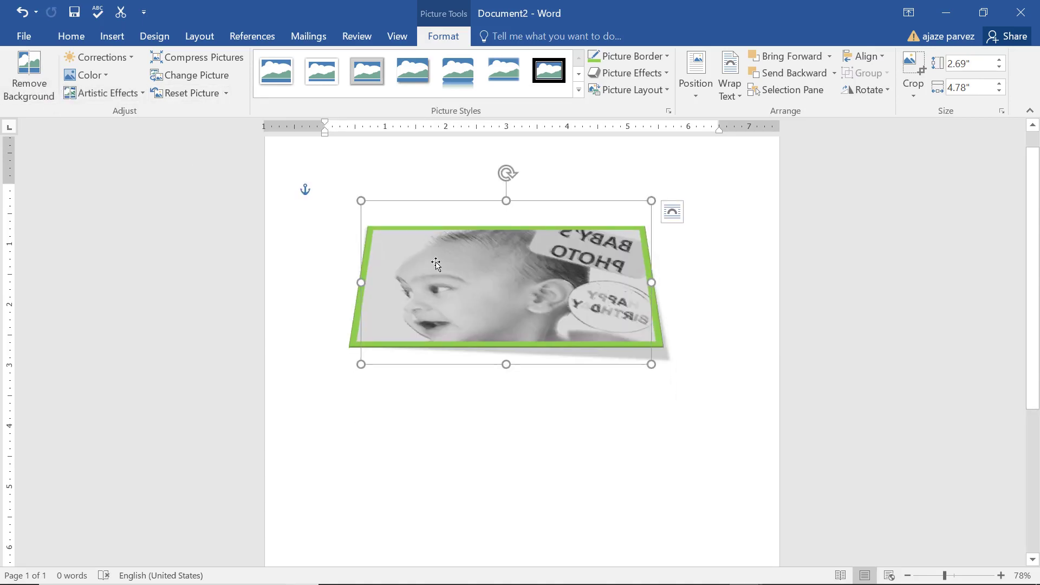
{"action": "left_click", "coordinate": [106, 34]}
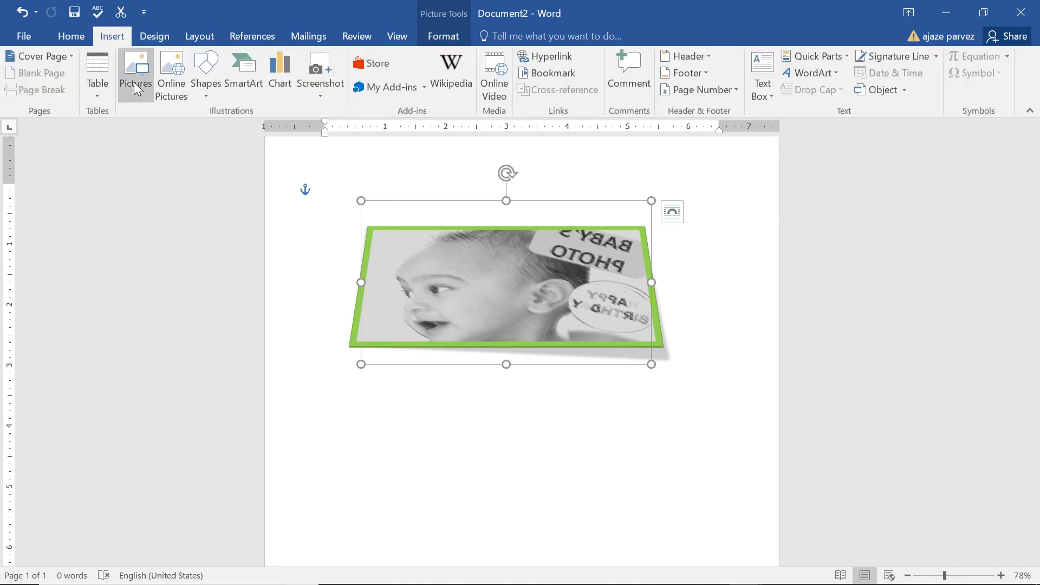
{"action": "left_click", "coordinate": [183, 92]}
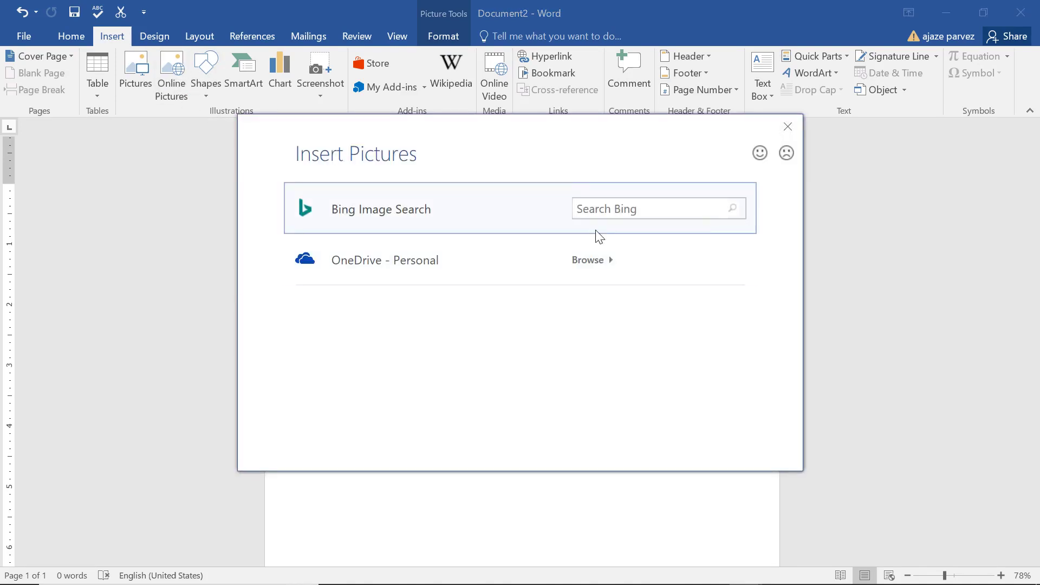
{"action": "left_click", "coordinate": [788, 128]}
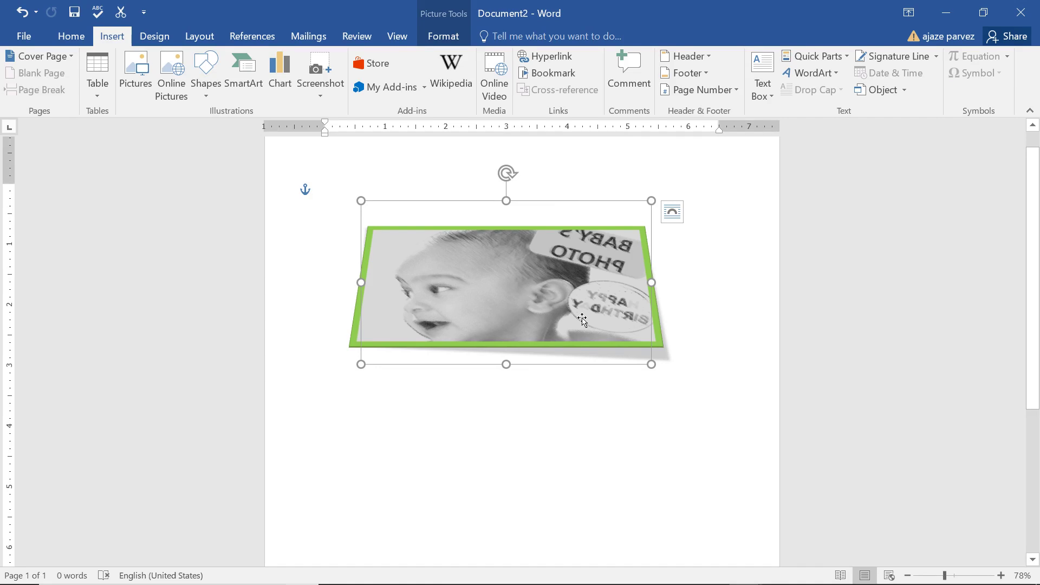
Replace the photo with a flowchart parallelogram about 0.96" high by 1.42" wide in the upper middle of the page.
{"action": "key", "text": "Delete"}
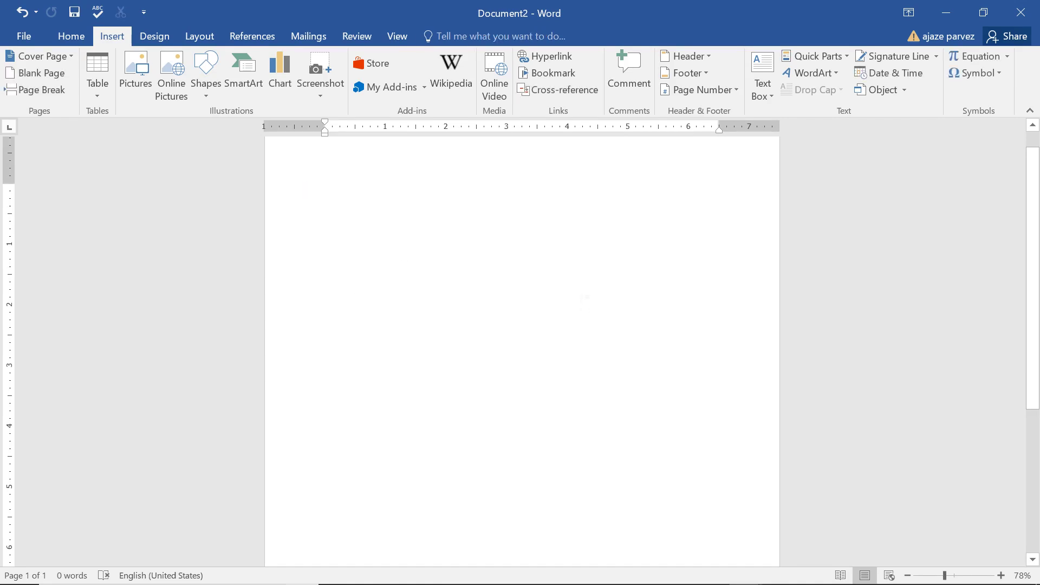
{"action": "left_click", "coordinate": [207, 92]}
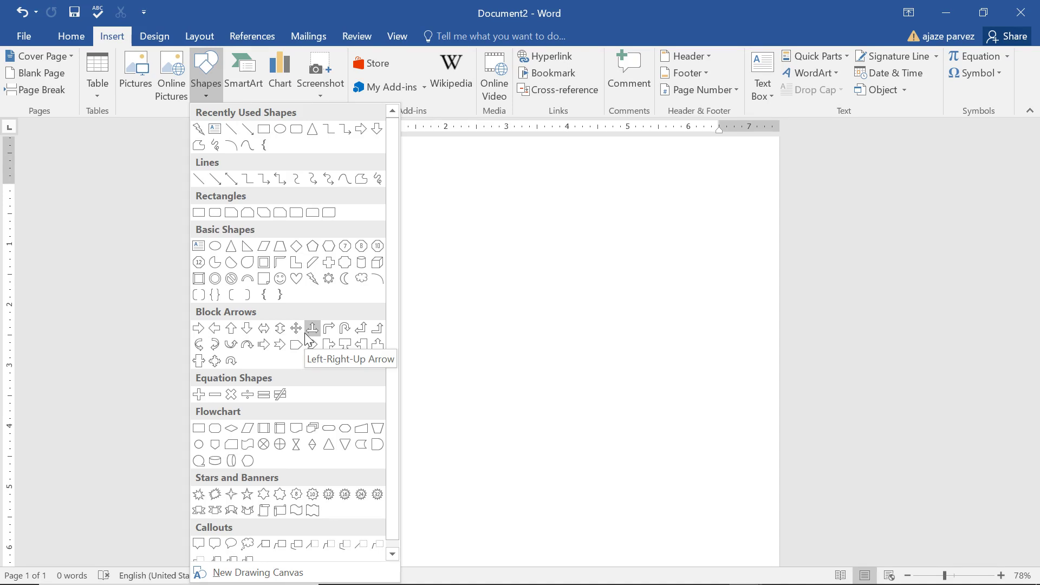
{"action": "left_click", "coordinate": [248, 428]}
{"action": "left_click", "coordinate": [565, 347]}
{"action": "left_click_drag", "start_coordinate": [583, 352], "coordinate": [467, 272]}
{"action": "left_click_drag", "start_coordinate": [508, 304], "coordinate": [531, 320]}
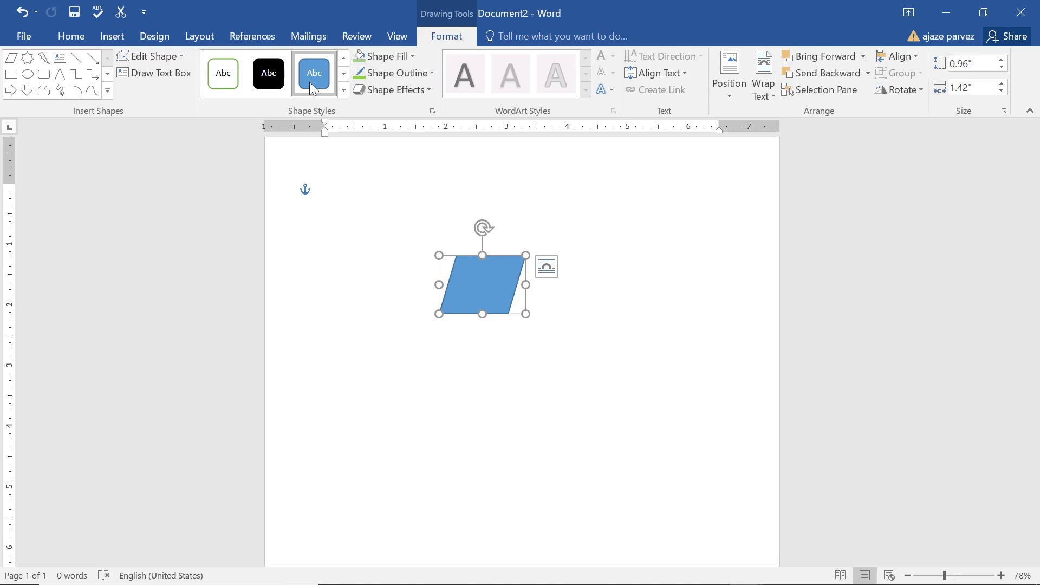
Apply the light gold gradient theme style to the parallelogram and pull its upper-left edit point outward, making it about 2.11" wide.
{"action": "left_click", "coordinate": [343, 92]}
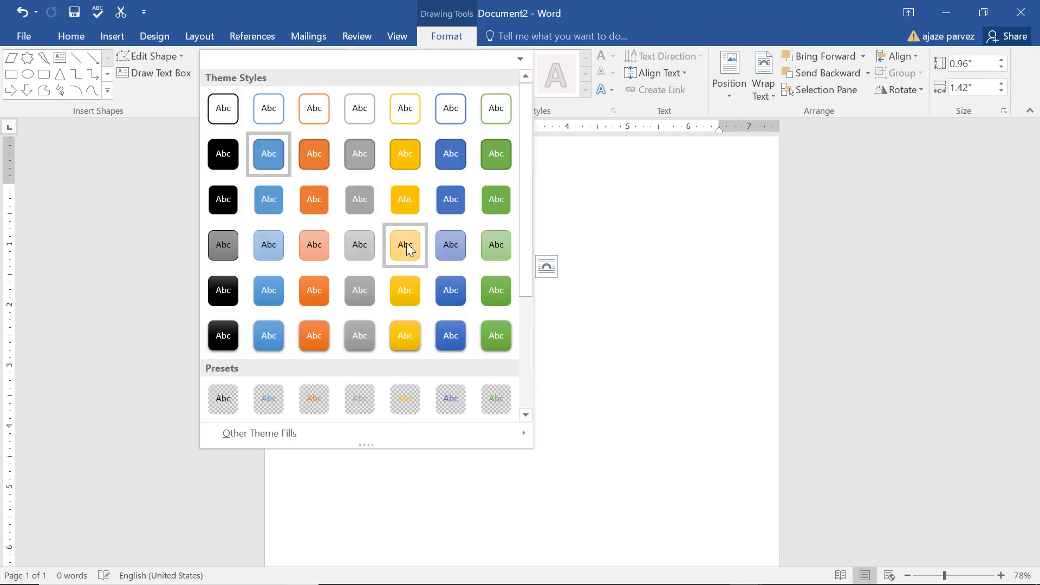
{"action": "left_click", "coordinate": [406, 242]}
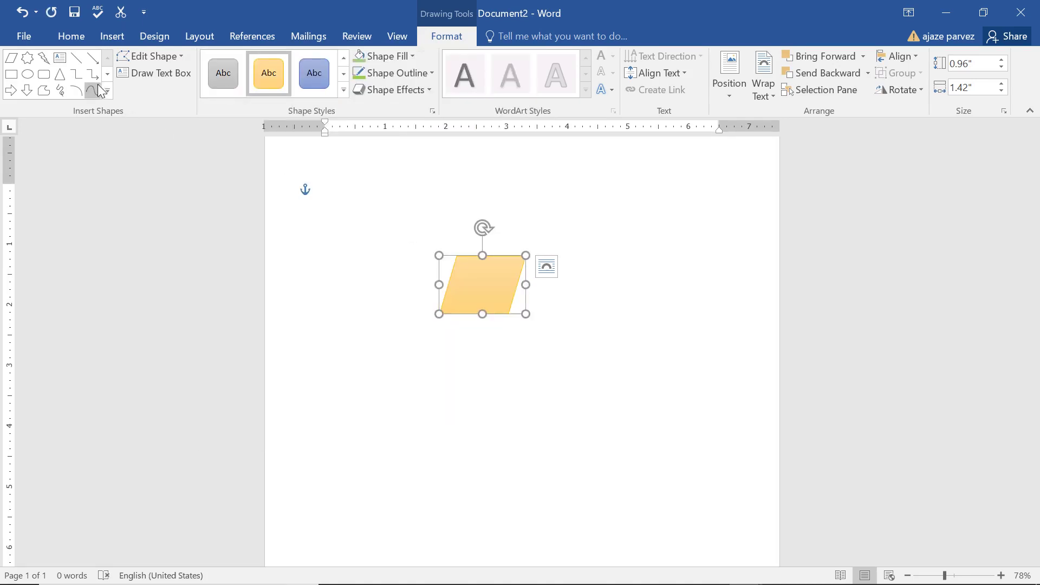
{"action": "left_click", "coordinate": [138, 60]}
{"action": "left_click", "coordinate": [183, 103]}
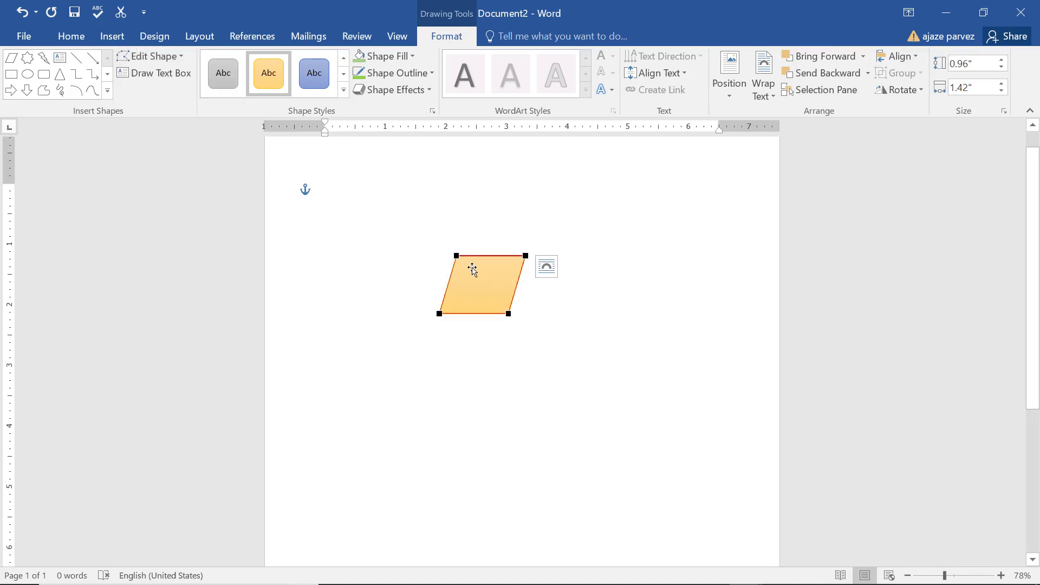
{"action": "left_click_drag", "start_coordinate": [460, 261], "coordinate": [409, 274]}
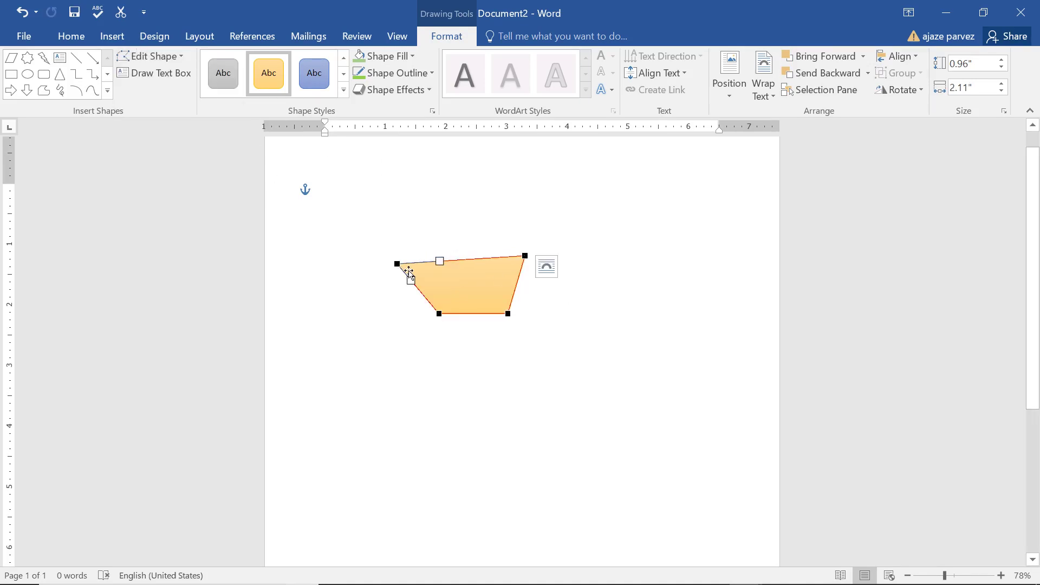
{"action": "left_click", "coordinate": [326, 189]}
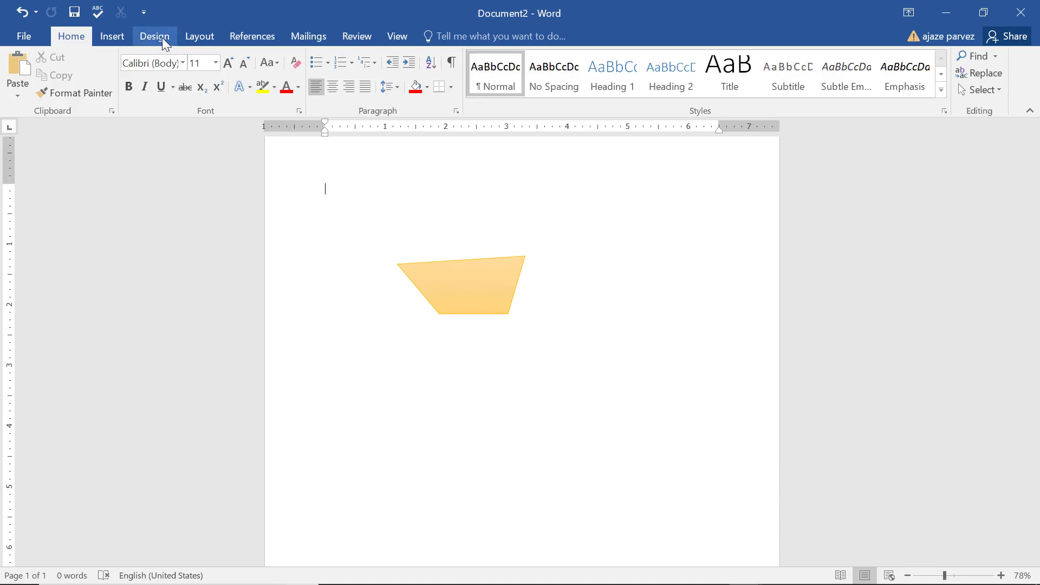
Insert a right arrow callout below the gold shape and stretch it to about 1" high by 3.44" wide.
{"action": "left_click", "coordinate": [112, 35]}
{"action": "left_click", "coordinate": [209, 84]}
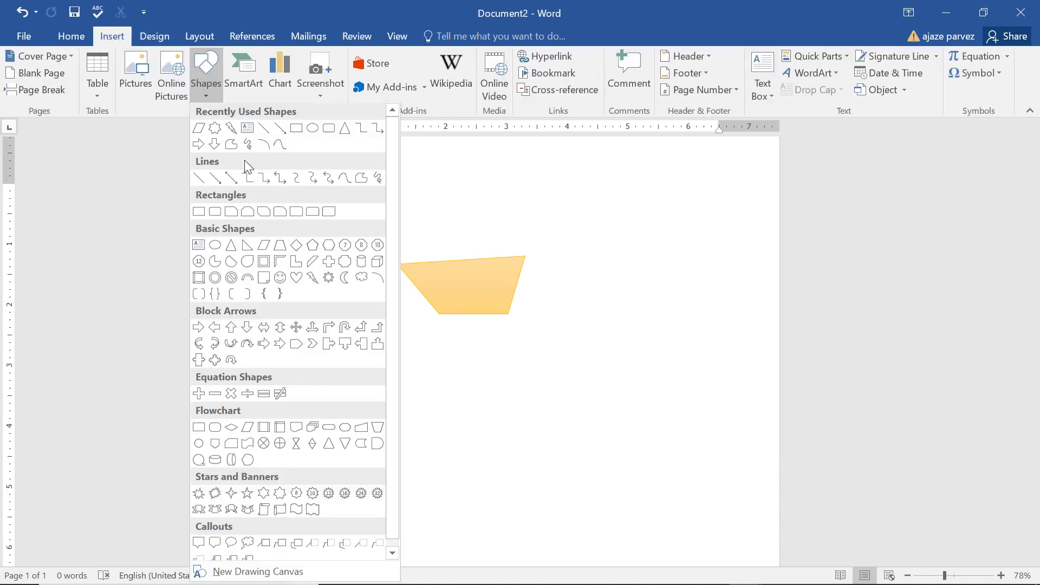
{"action": "left_click", "coordinate": [330, 346]}
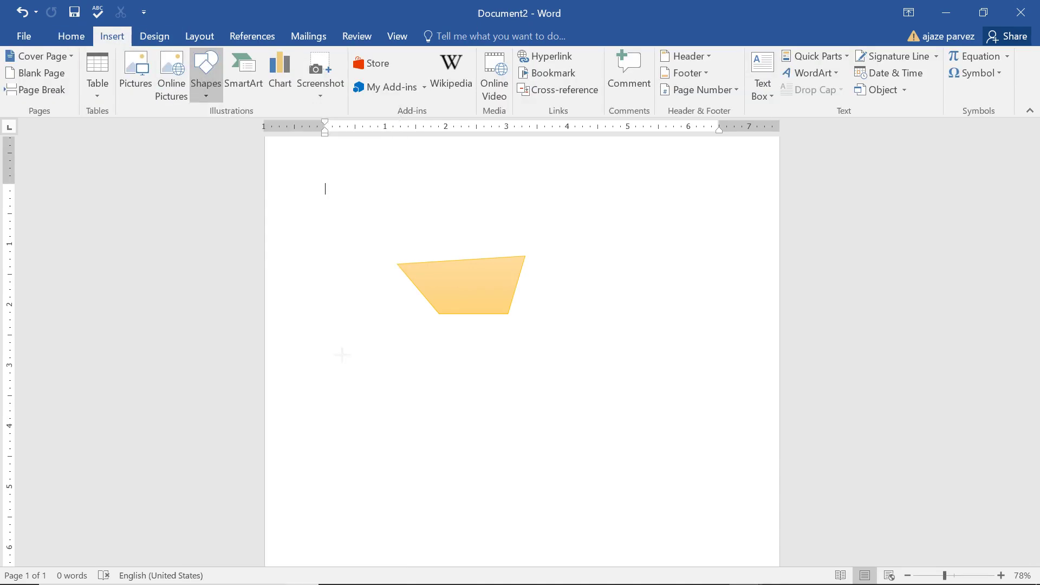
{"action": "left_click", "coordinate": [432, 360]}
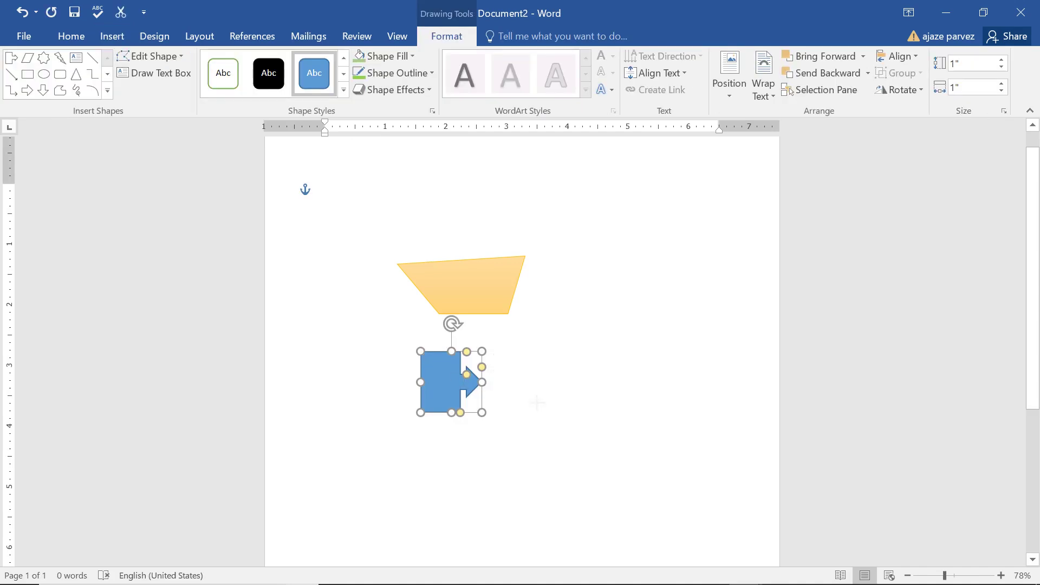
{"action": "left_click_drag", "start_coordinate": [494, 385], "coordinate": [641, 385]}
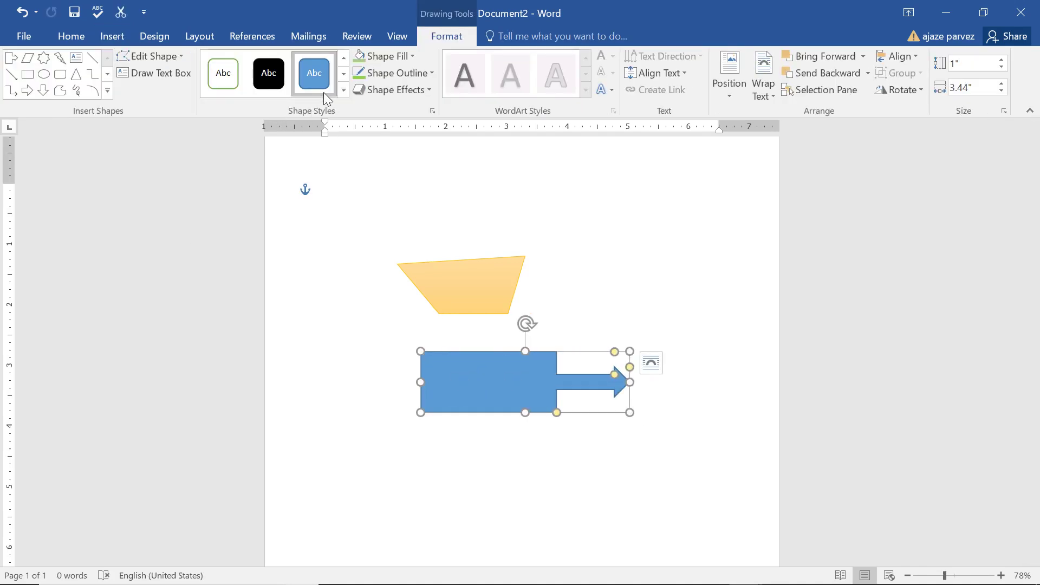
Give the arrow callout a standard red outline and a standard light green fill.
{"action": "left_click", "coordinate": [387, 73]}
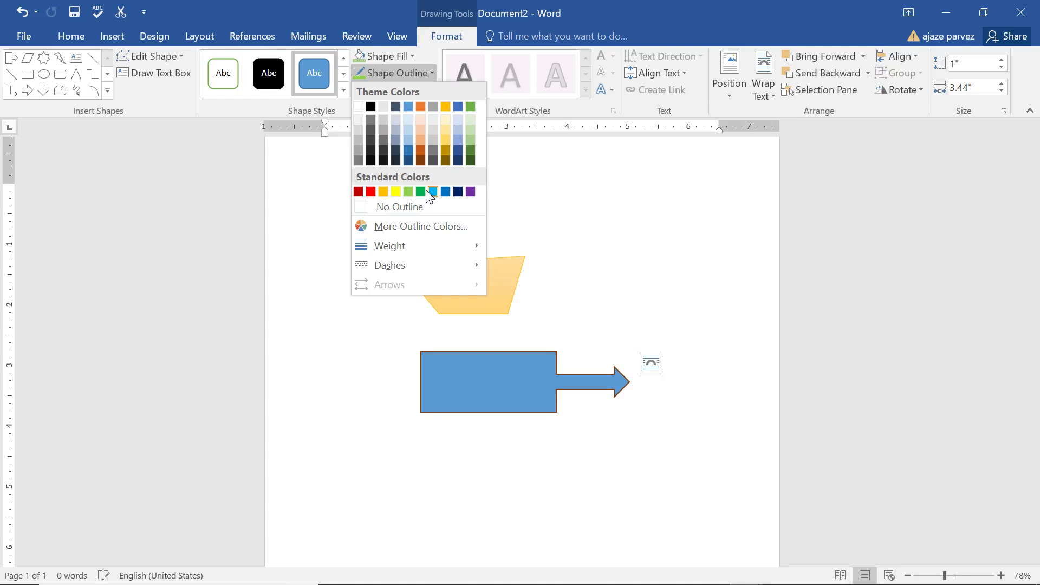
{"action": "left_click", "coordinate": [373, 192]}
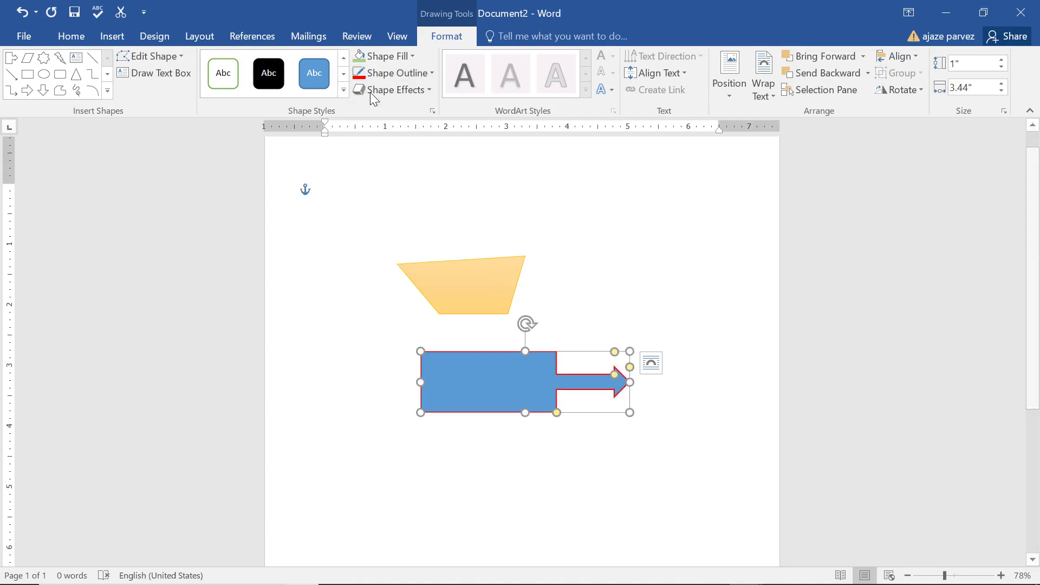
{"action": "left_click", "coordinate": [382, 56]}
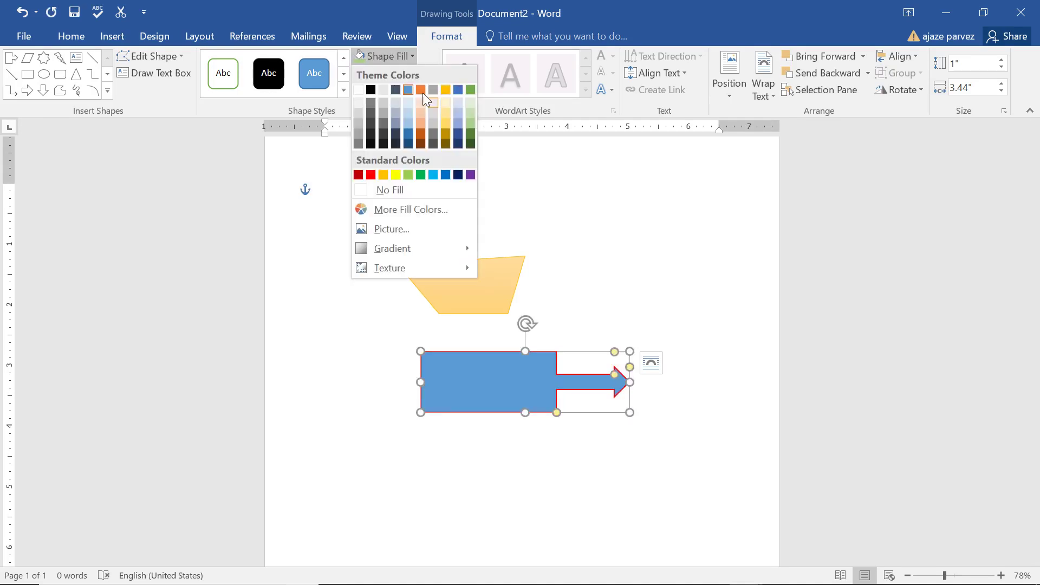
{"action": "left_click", "coordinate": [408, 174]}
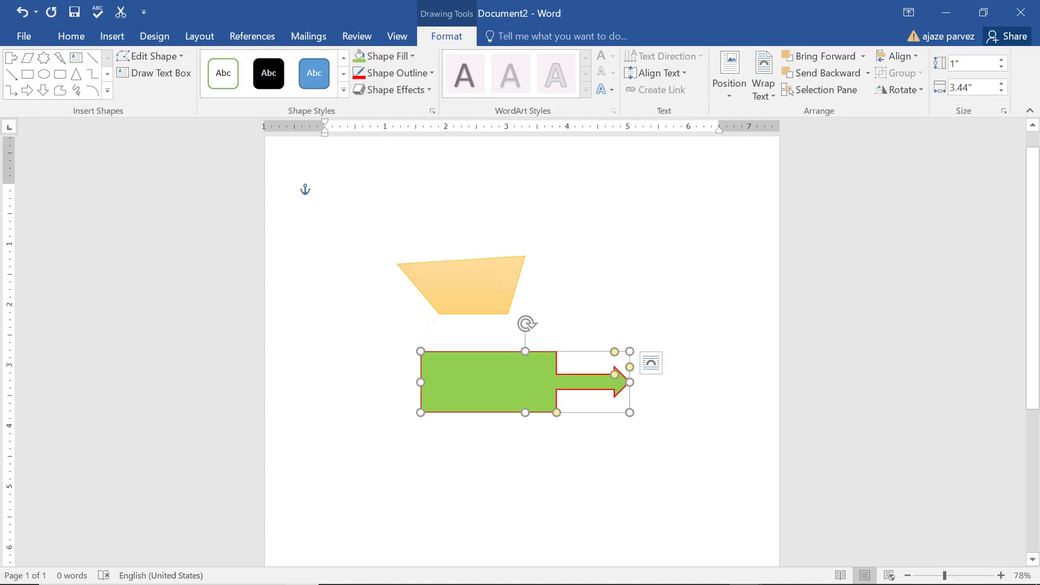
Draw a text box about 1" by 0.3" beside the callout and an arc about 1.94" by 0.6" from the gold shape into the callout.
{"action": "left_click", "coordinate": [151, 75]}
{"action": "left_click_drag", "start_coordinate": [378, 344], "coordinate": [396, 405]}
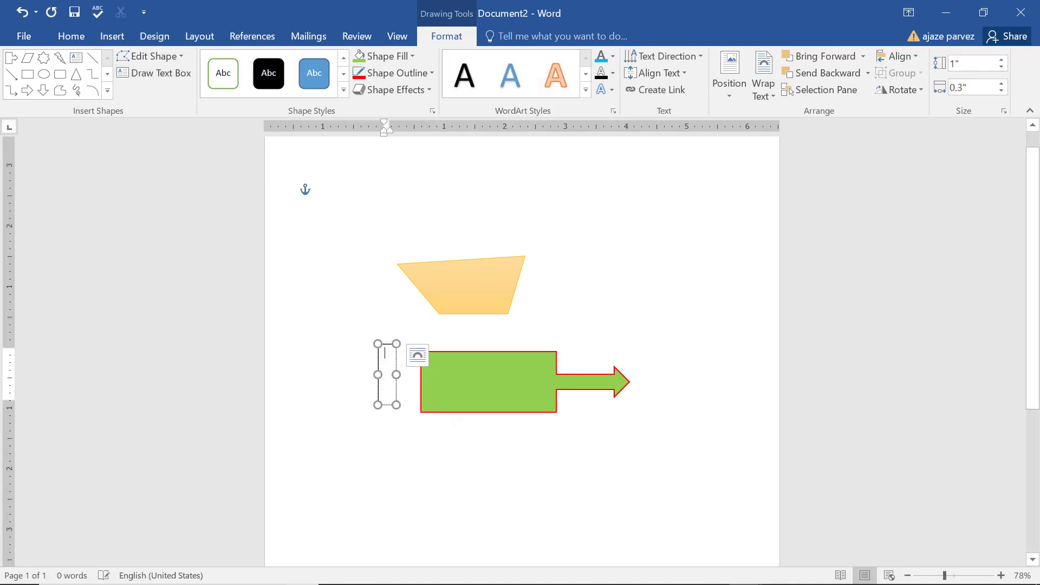
{"action": "left_click", "coordinate": [92, 90]}
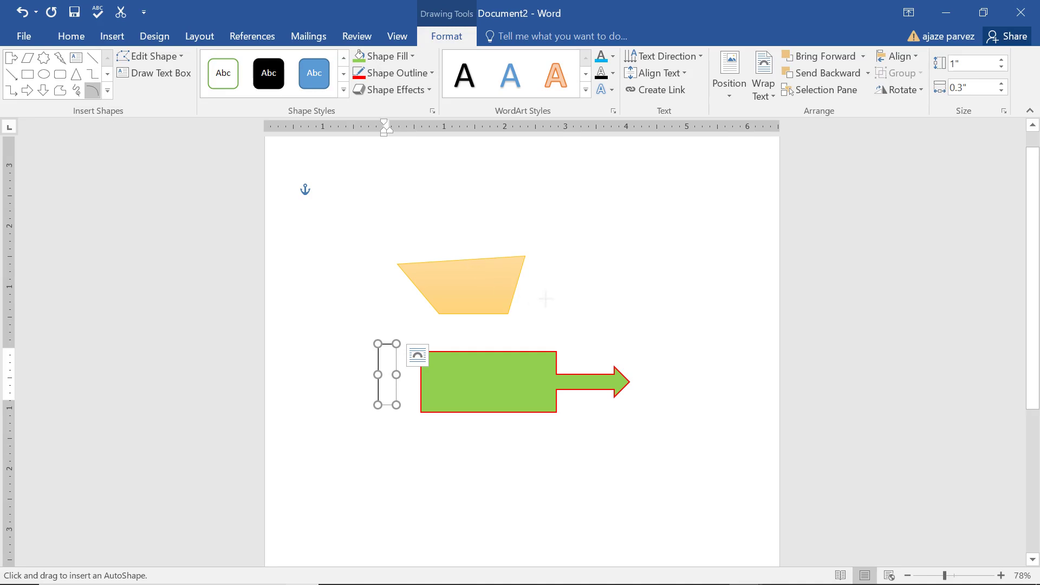
{"action": "mouse_move", "coordinate": [500, 277]}
{"action": "left_mouse_down"}
{"action": "mouse_move", "coordinate": [576, 315]}
{"action": "mouse_move", "coordinate": [566, 385]}
{"action": "mouse_move", "coordinate": [548, 401]}
{"action": "mouse_move", "coordinate": [536, 395]}
{"action": "left_mouse_up"}
{"action": "left_click_drag", "start_coordinate": [536, 353], "coordinate": [536, 390]}
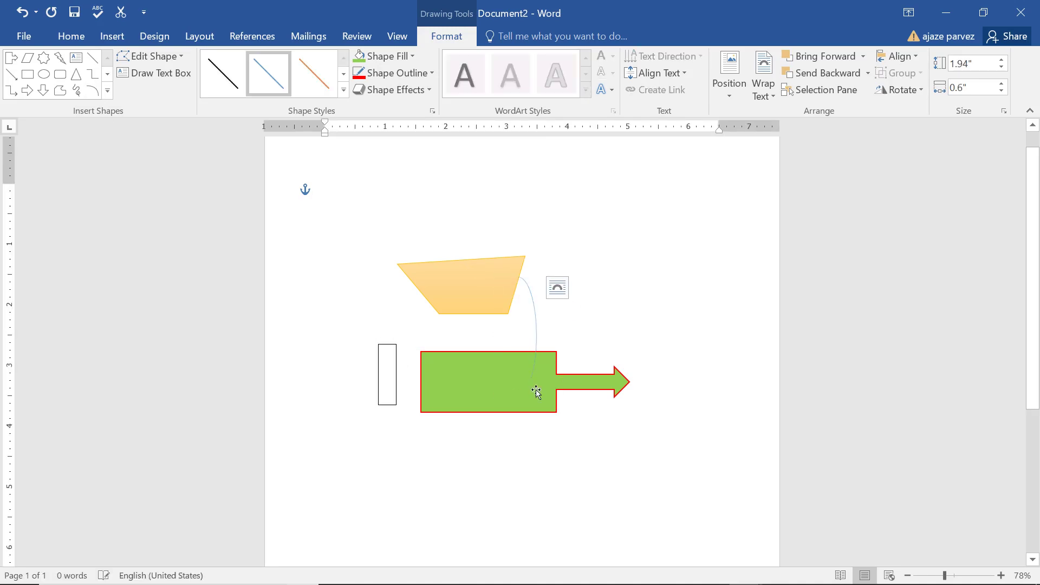
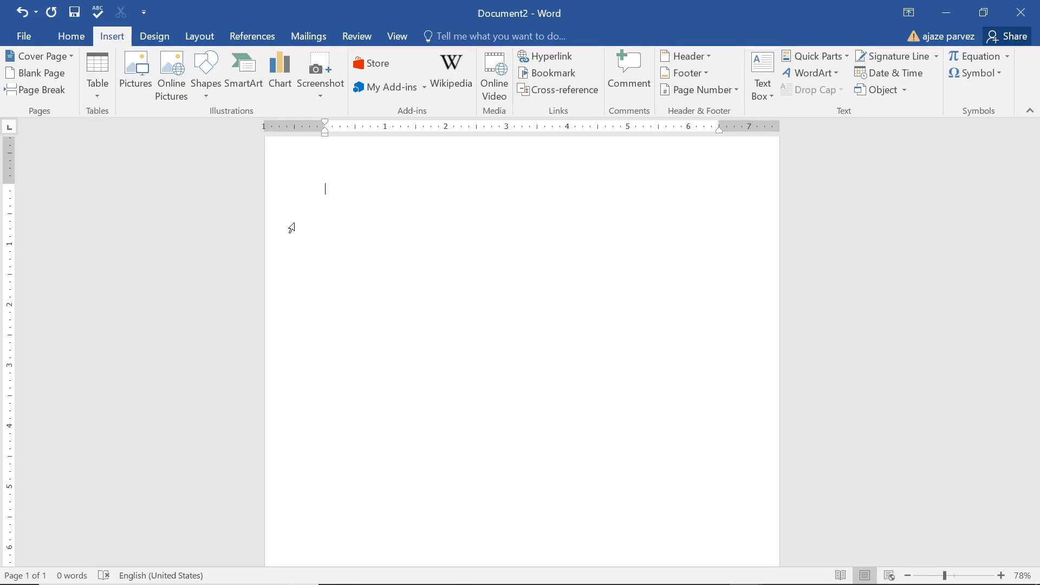
Insert a Radial Cycle SmartArt graphic from the Cycle category.
{"action": "left_click", "coordinate": [245, 93]}
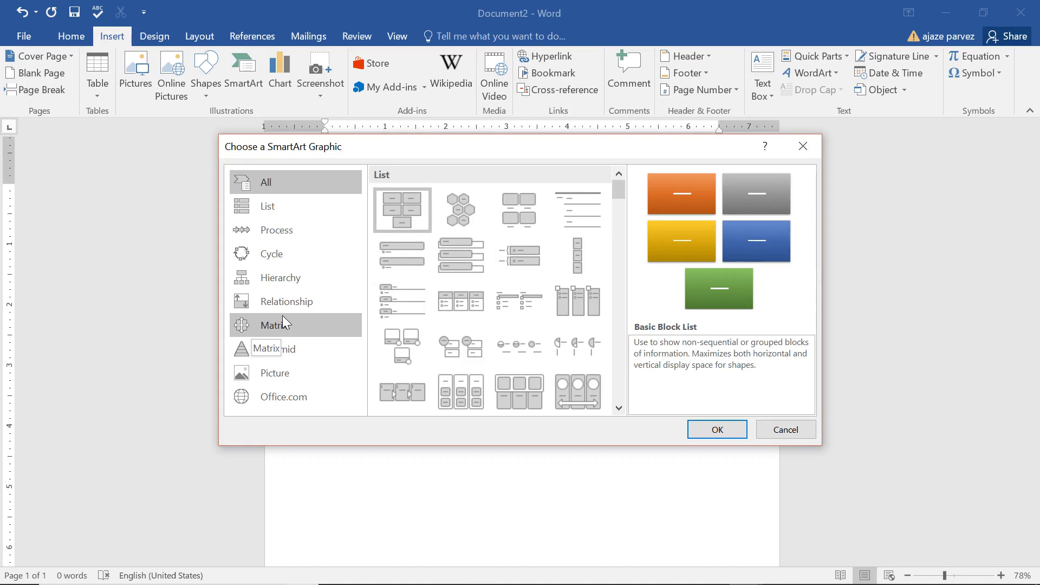
{"action": "left_click", "coordinate": [281, 250]}
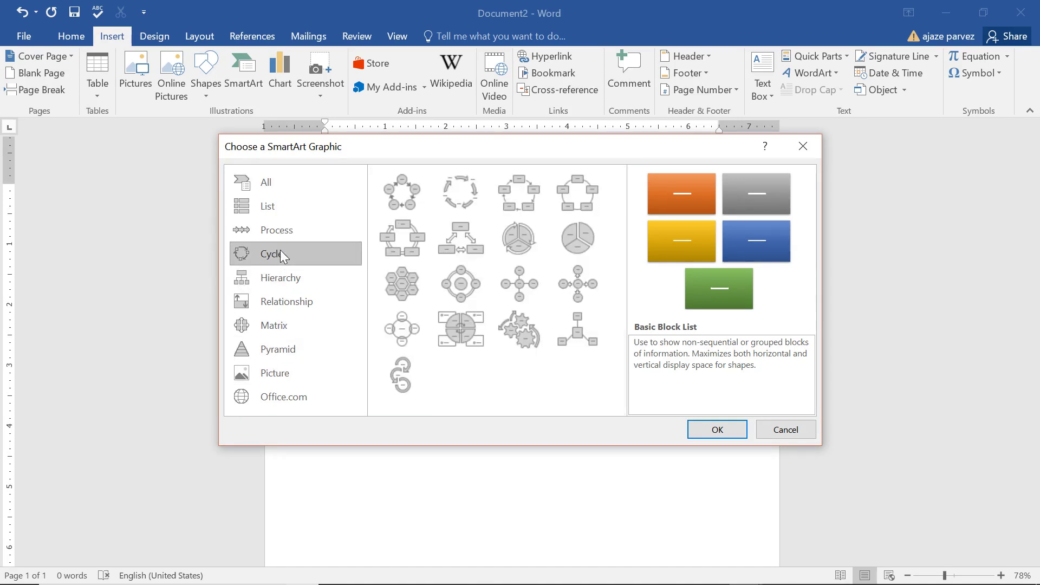
{"action": "left_click", "coordinate": [446, 273]}
{"action": "left_click", "coordinate": [714, 430]}
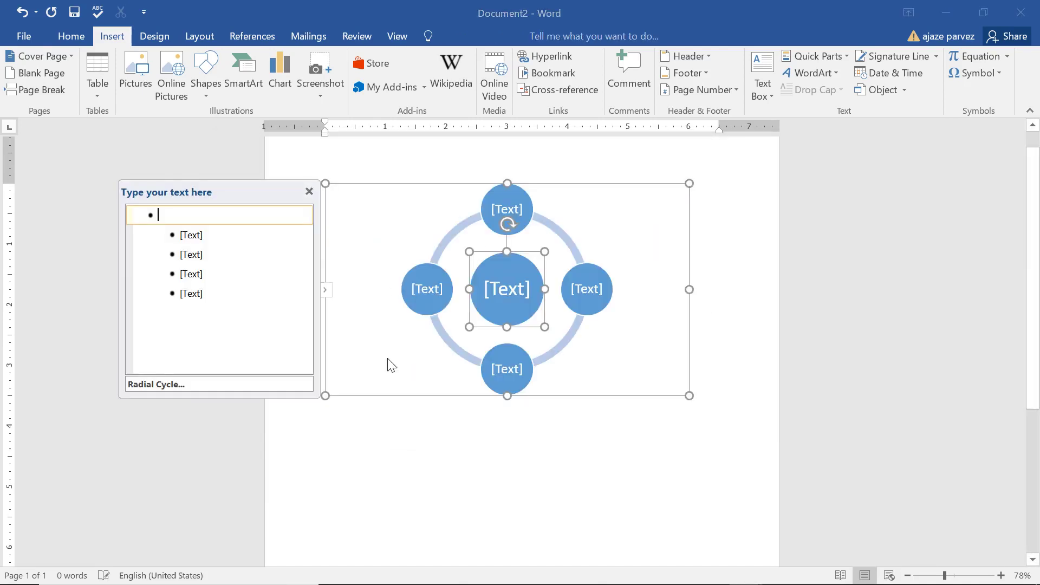
Select individual outer circles of the radial cycle, ending with the bottom one, and apply the glossy 3-D SmartArt style to the graphic.
{"action": "left_click", "coordinate": [504, 208]}
{"action": "left_click", "coordinate": [596, 302]}
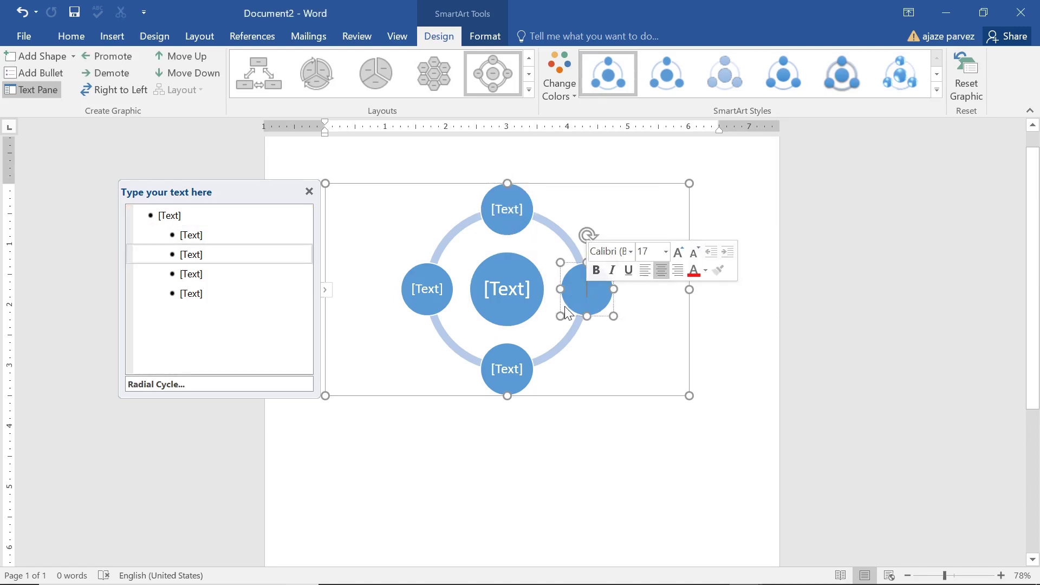
{"action": "left_click", "coordinate": [515, 385]}
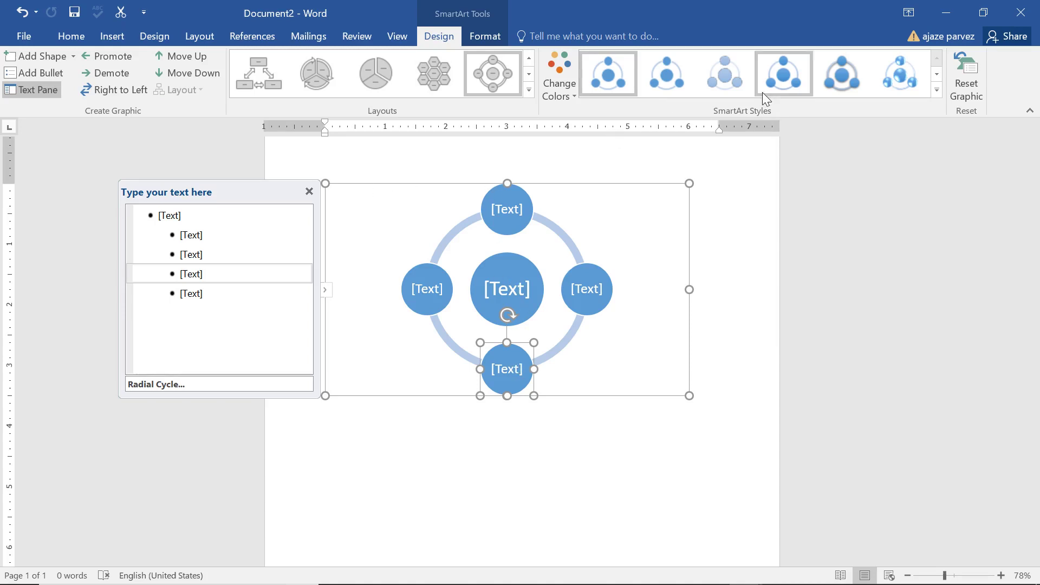
{"action": "left_click", "coordinate": [845, 81]}
{"action": "left_click", "coordinate": [887, 79]}
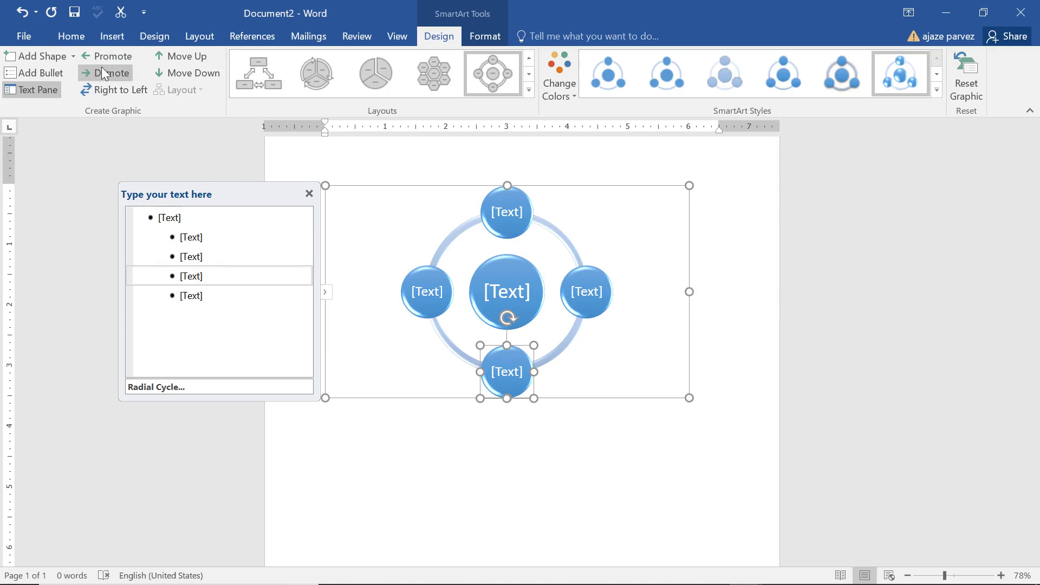
Add an outer circle after the bottom one, then move it up one place in the order and back down.
{"action": "left_click", "coordinate": [21, 56]}
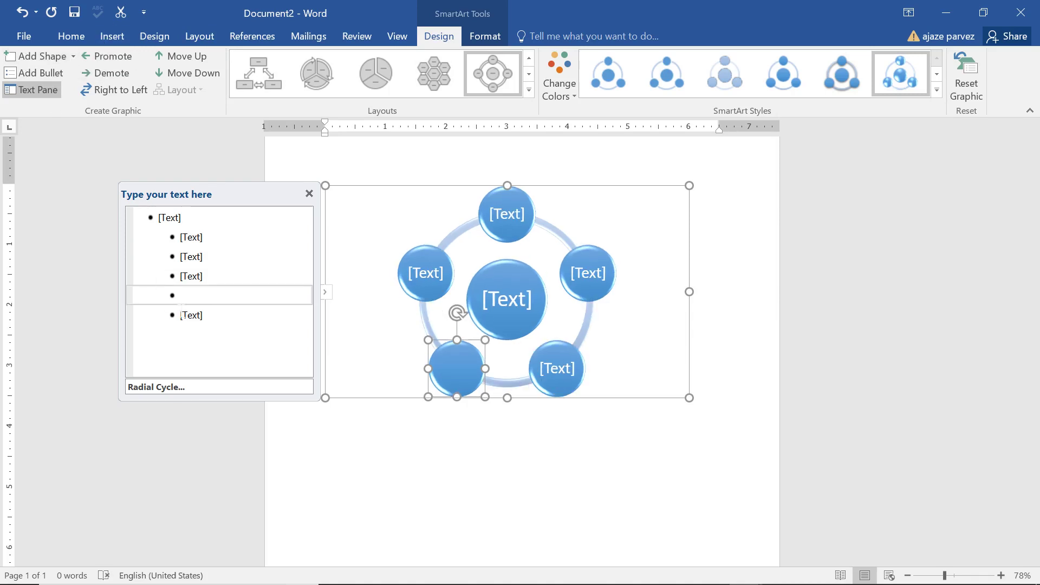
{"action": "left_click", "coordinate": [190, 57]}
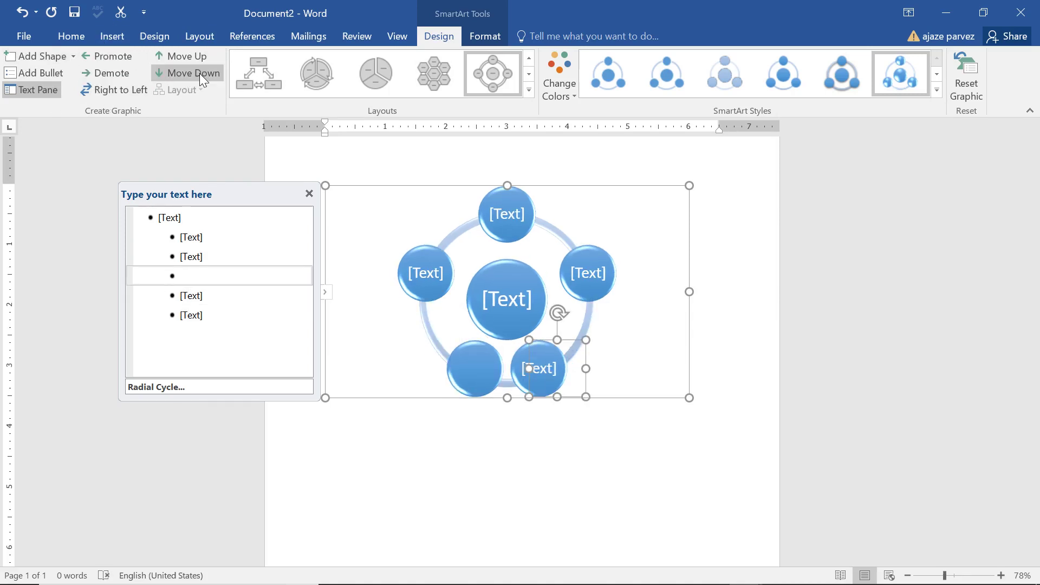
{"action": "left_click", "coordinate": [200, 73]}
Reposition the two lower circles of the radial cycle, undoing the first placement of the lower-right circle.
{"action": "left_click_drag", "start_coordinate": [445, 376], "coordinate": [480, 355]}
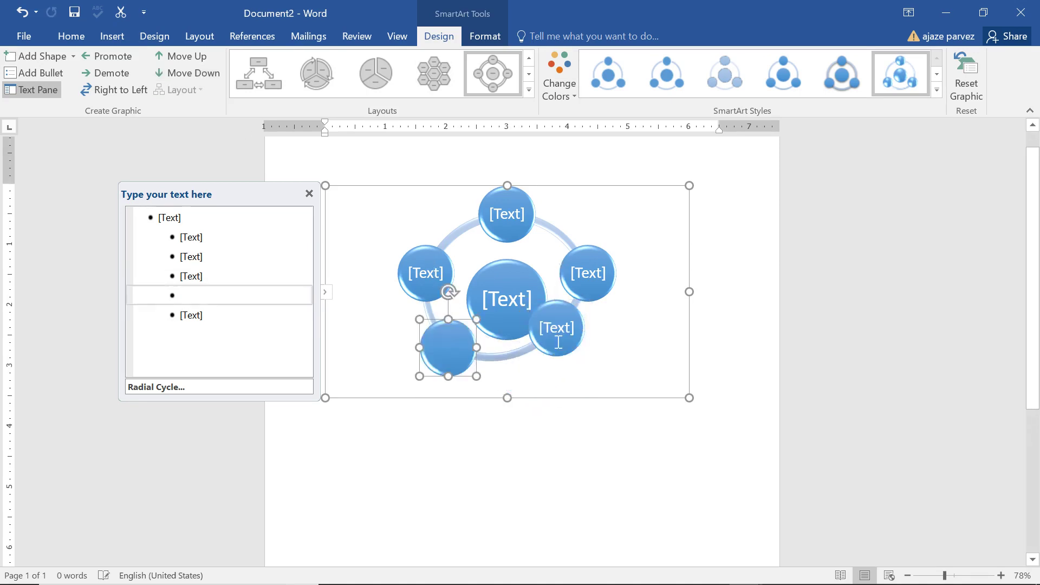
{"action": "key", "text": "ctrl+z"}
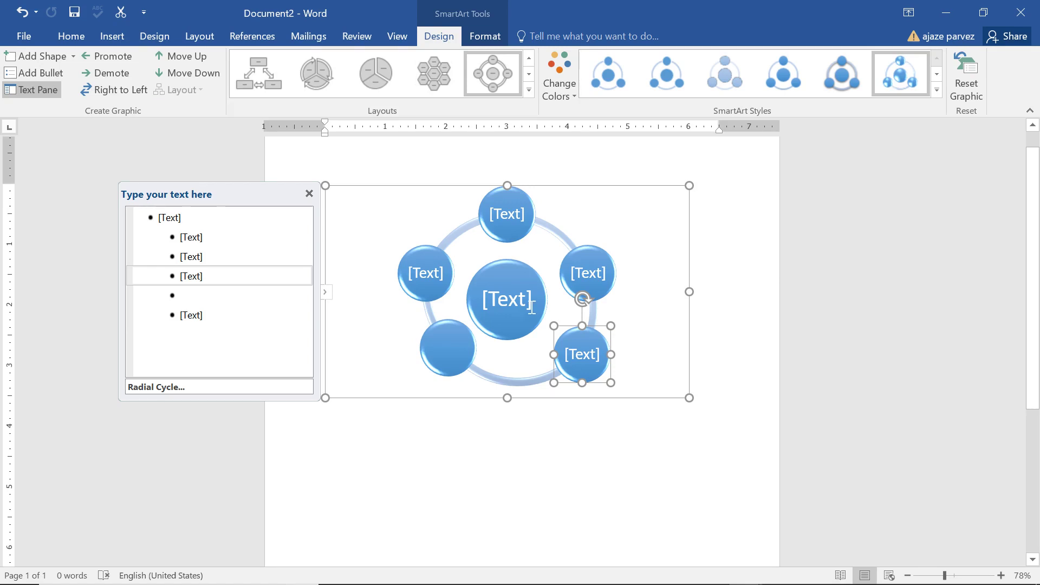
Browse the full SmartArt layout collection through the Hierarchy and Relationship layouts without inserting one.
{"action": "left_click", "coordinate": [117, 37]}
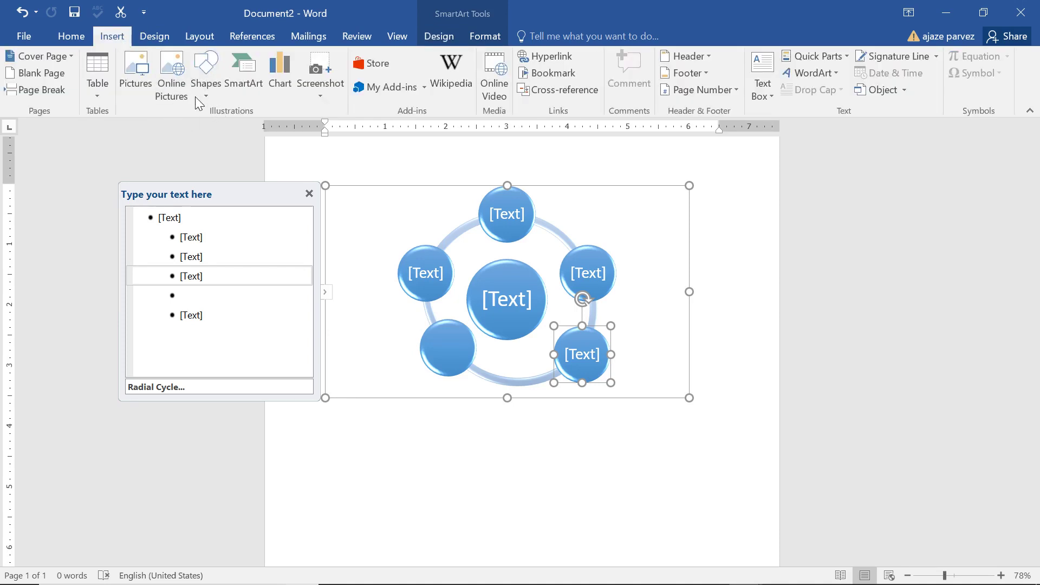
{"action": "left_click", "coordinate": [244, 81]}
{"action": "scroll", "coordinate": [515, 291], "scroll_direction": "down", "scroll_amount": 3}
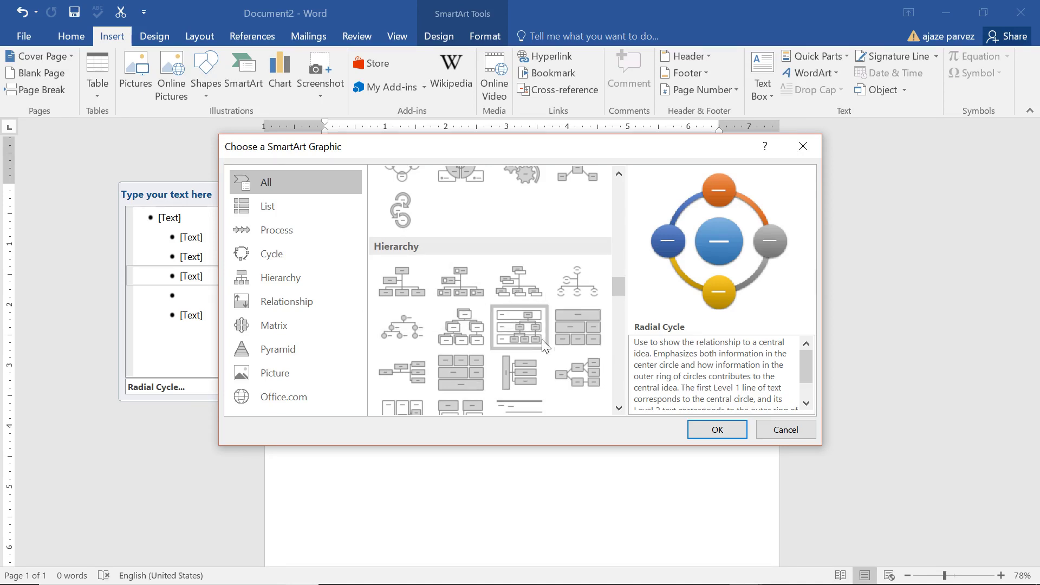
{"action": "scroll", "coordinate": [541, 339], "scroll_direction": "down", "scroll_amount": 4}
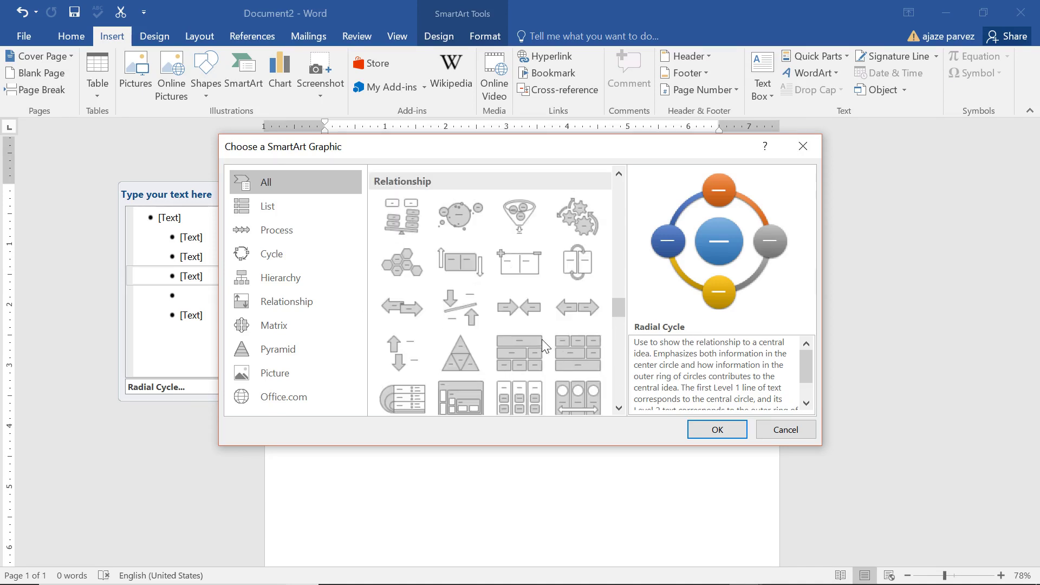
{"action": "left_click", "coordinate": [787, 433]}
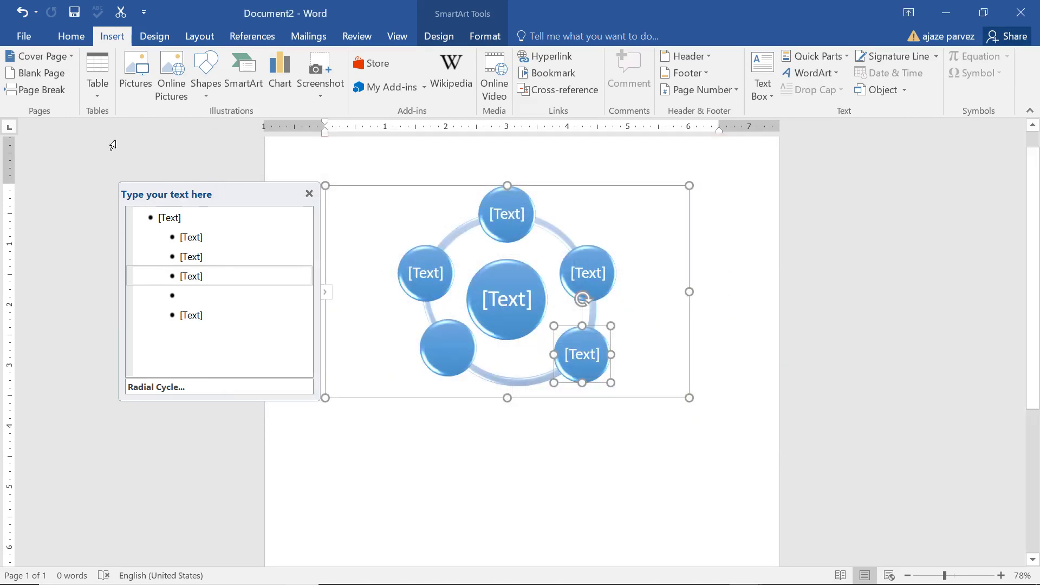
Delete the whole radial cycle graphic from the page.
{"action": "left_click", "coordinate": [458, 379]}
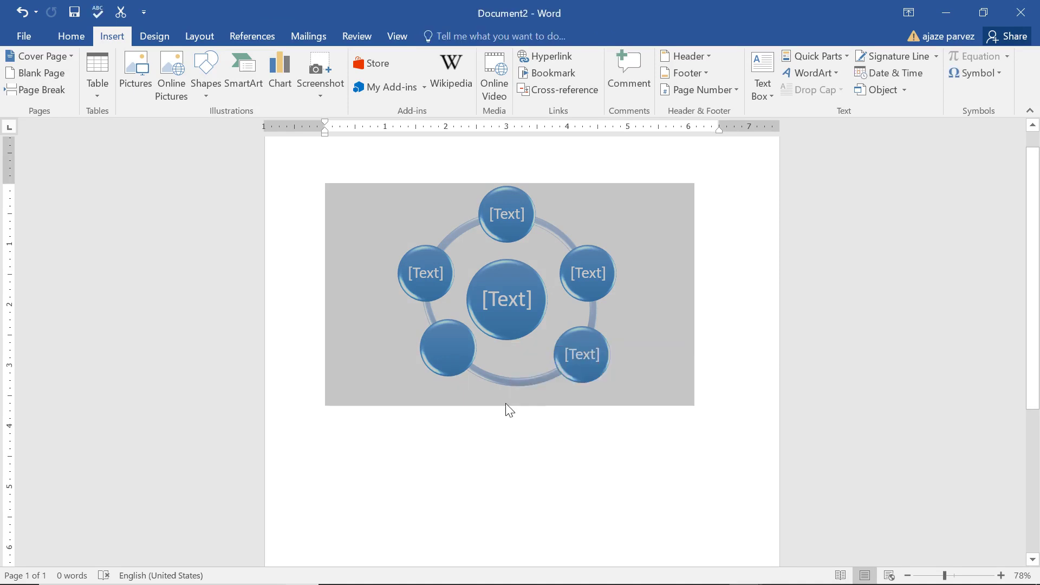
{"action": "key", "text": "Delete"}
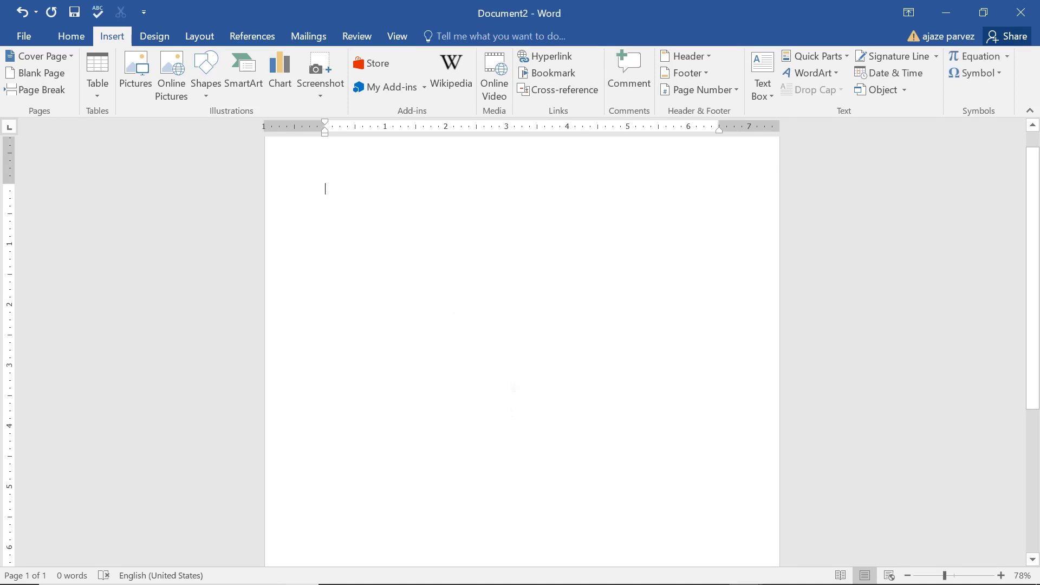
Insert a Clustered Bar chart on the blank page.
{"action": "left_click", "coordinate": [281, 87]}
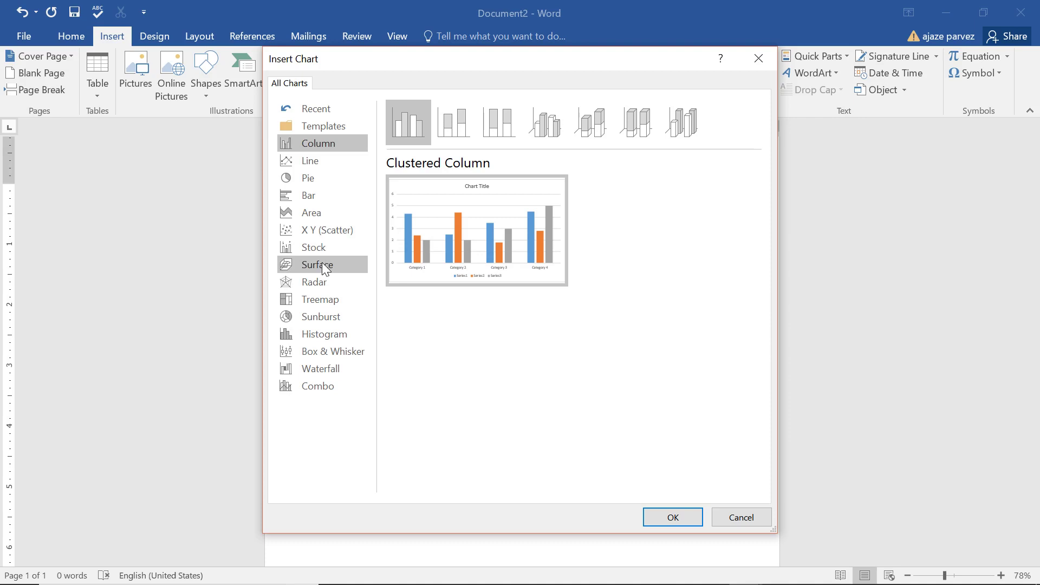
{"action": "left_click", "coordinate": [315, 198]}
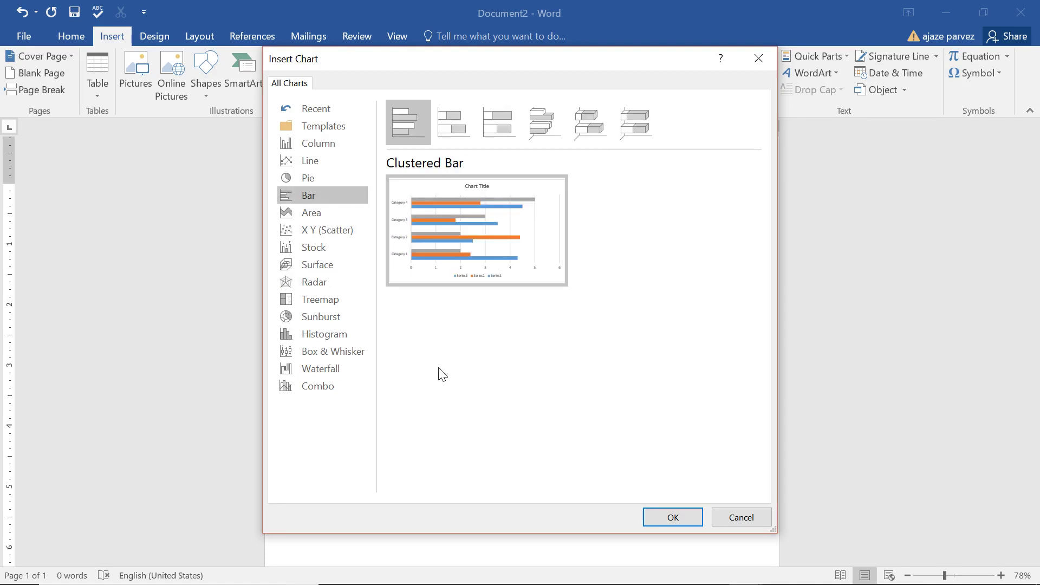
{"action": "left_click", "coordinate": [673, 517]}
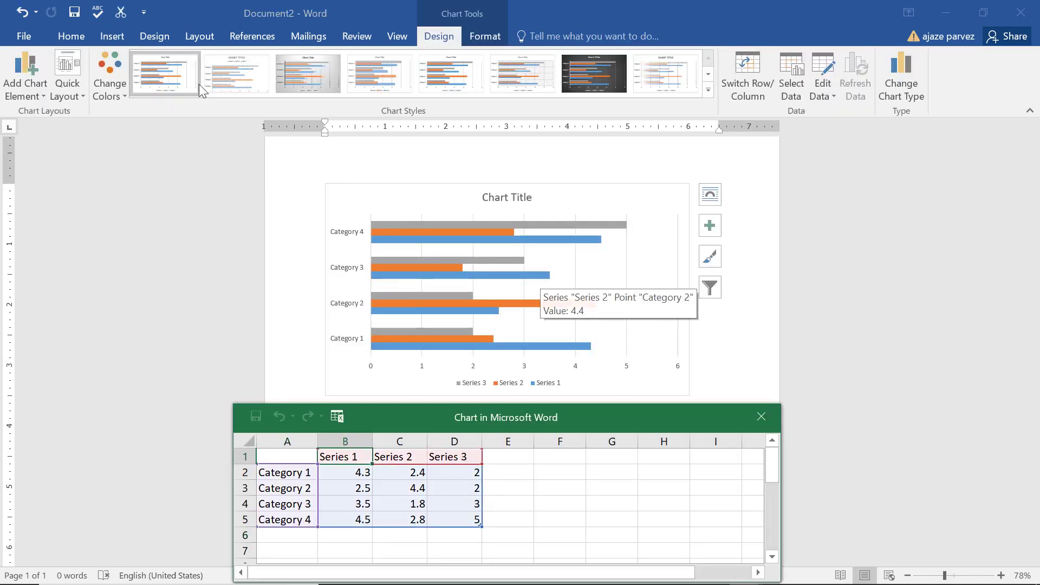
Apply the chart style with gradient-faded bars and a quick layout that adds a data table beneath the bar chart.
{"action": "left_click", "coordinate": [383, 115]}
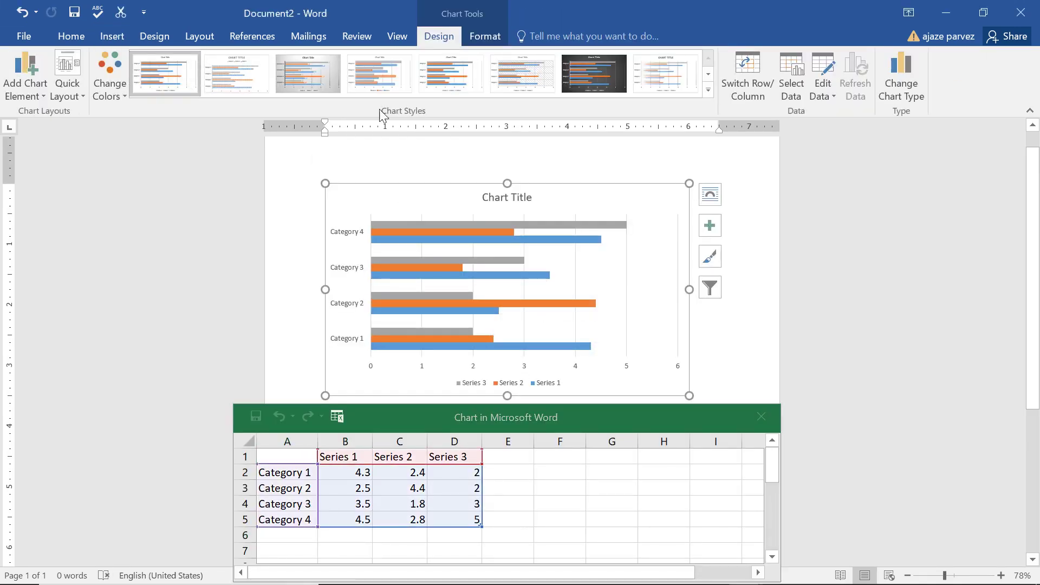
{"action": "left_click", "coordinate": [665, 74]}
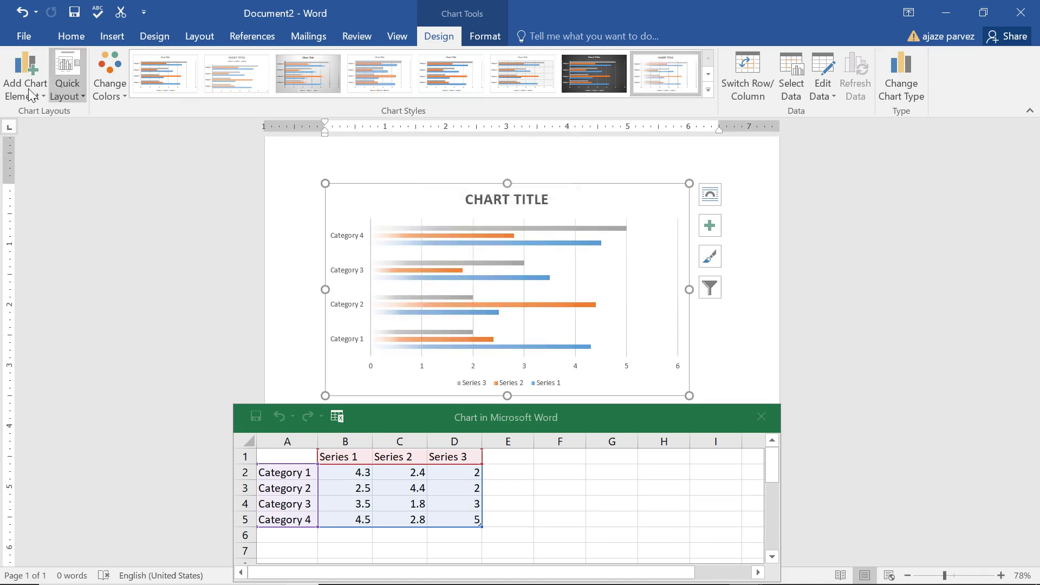
{"action": "left_click", "coordinate": [64, 99]}
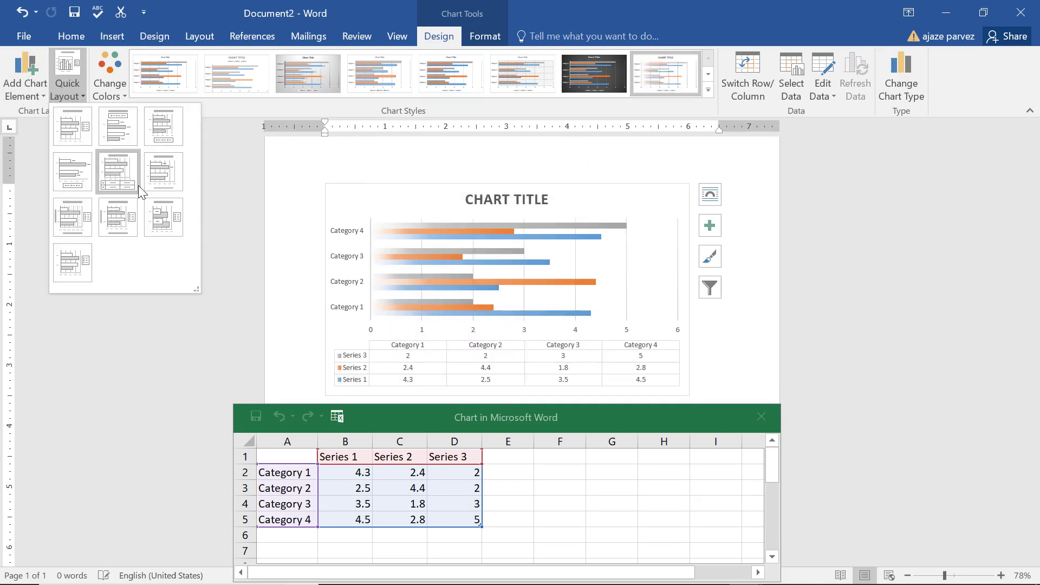
{"action": "left_click", "coordinate": [137, 181]}
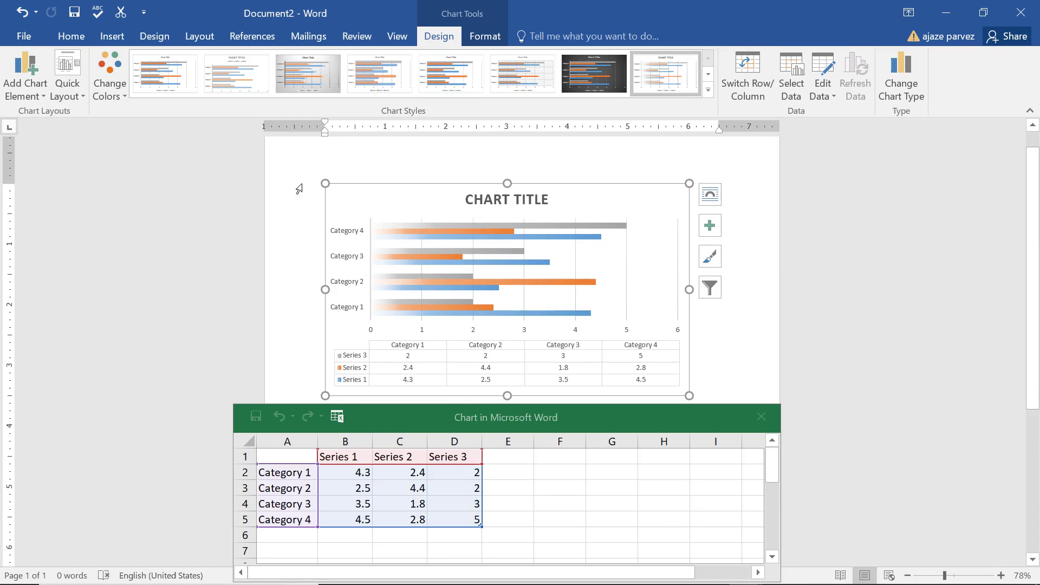
Review the chart's data source selection without changing it, and move the data sheet down clear of the chart to inspect its values.
{"action": "left_click", "coordinate": [793, 89]}
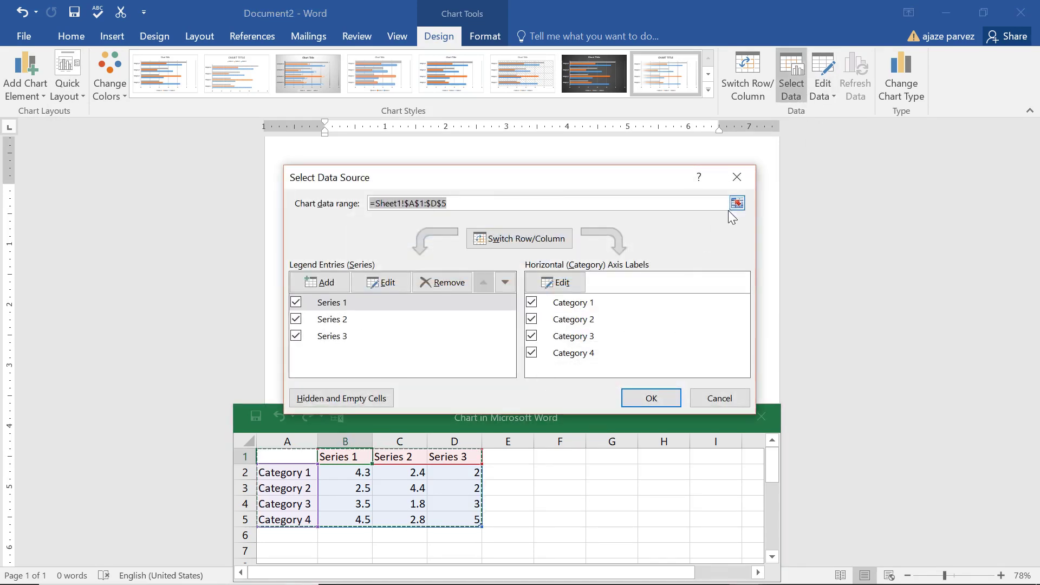
{"action": "left_click", "coordinate": [720, 399]}
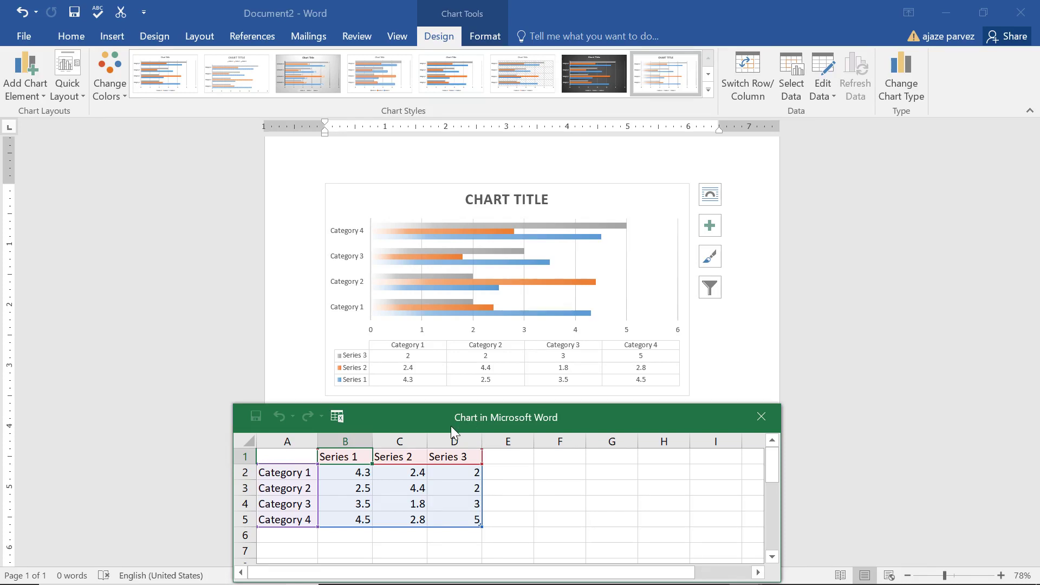
{"action": "left_click_drag", "start_coordinate": [451, 425], "coordinate": [448, 466]}
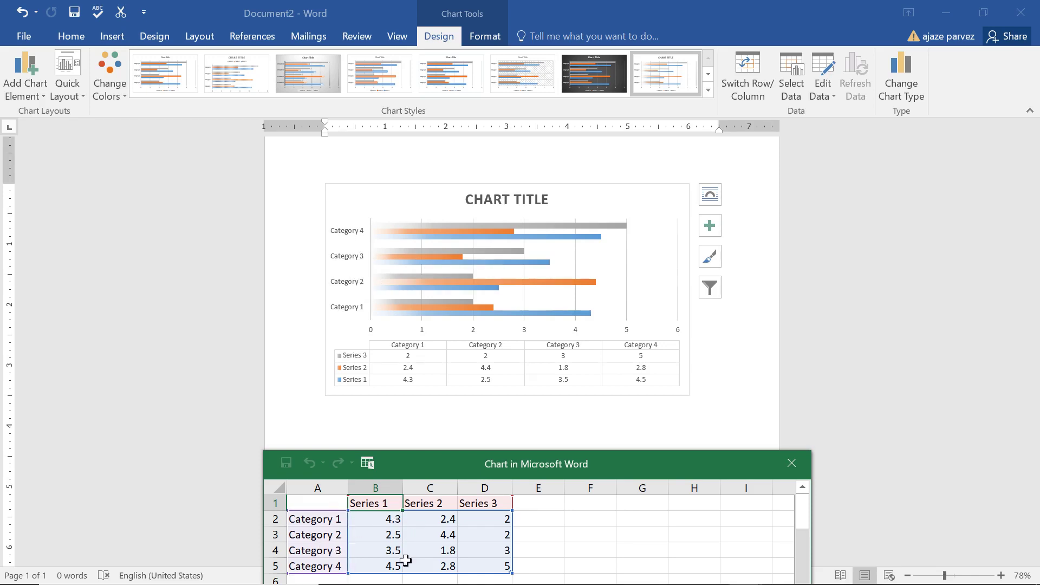
{"action": "left_click", "coordinate": [400, 551]}
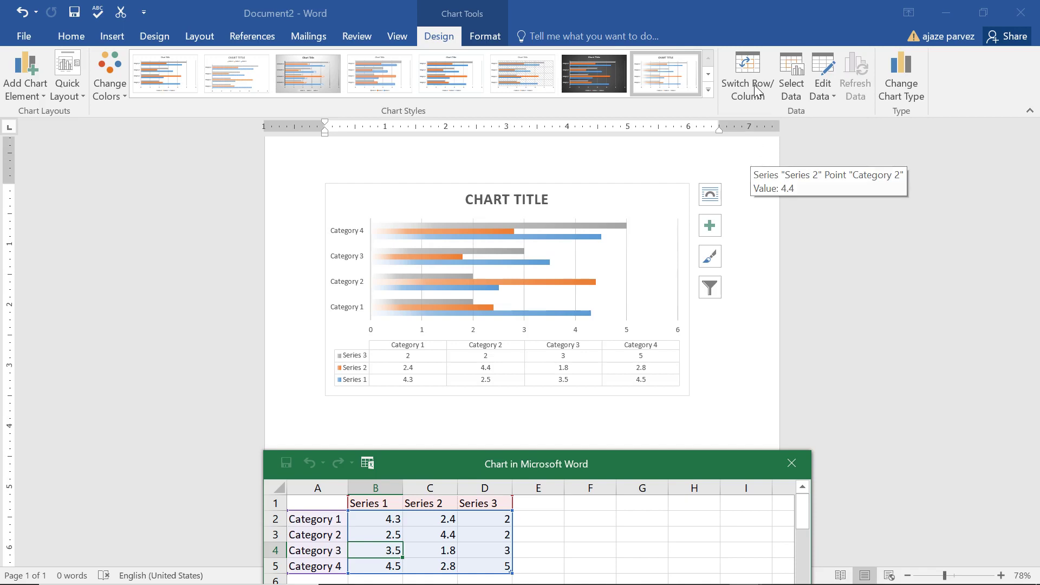
Change the bar chart to the basic Area chart type.
{"action": "left_click", "coordinate": [457, 83]}
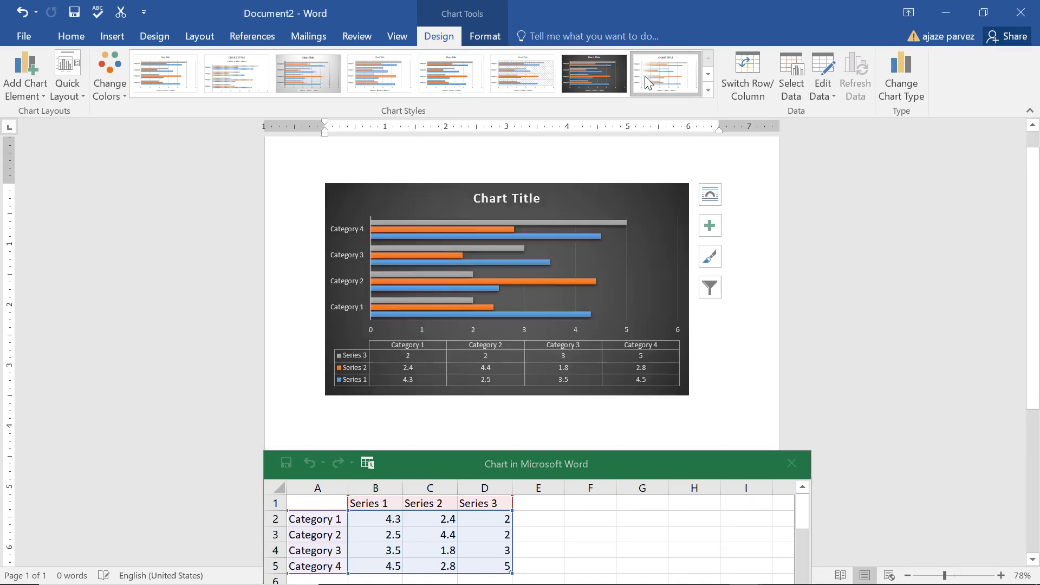
{"action": "left_click", "coordinate": [108, 42]}
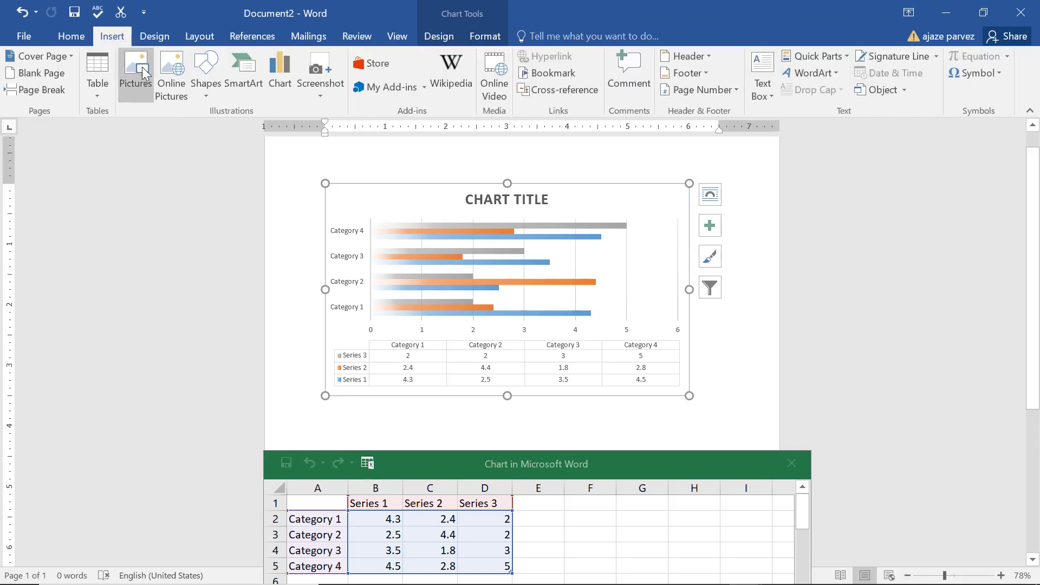
{"action": "left_click", "coordinate": [279, 83]}
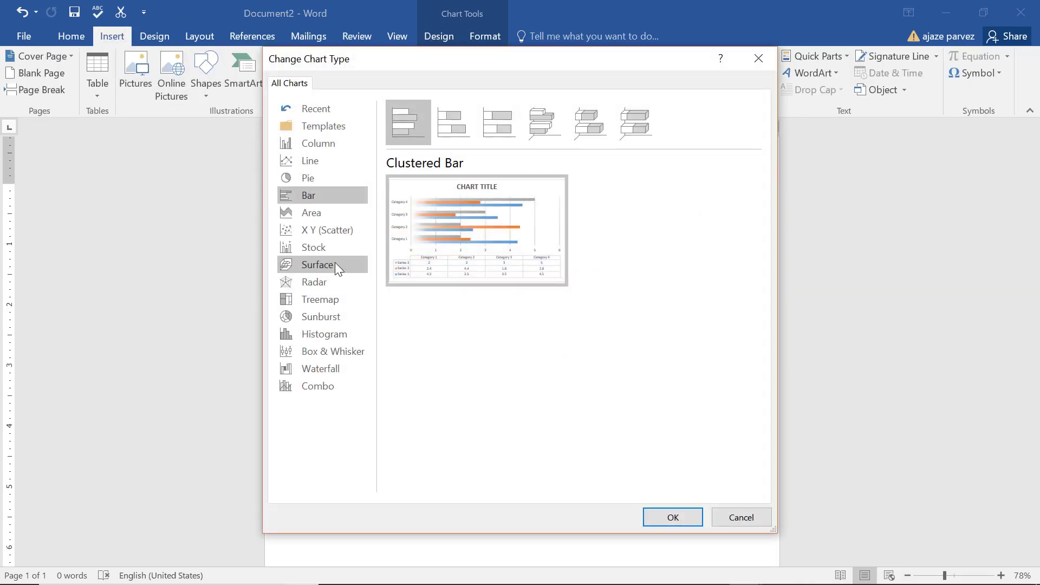
{"action": "left_click", "coordinate": [314, 214]}
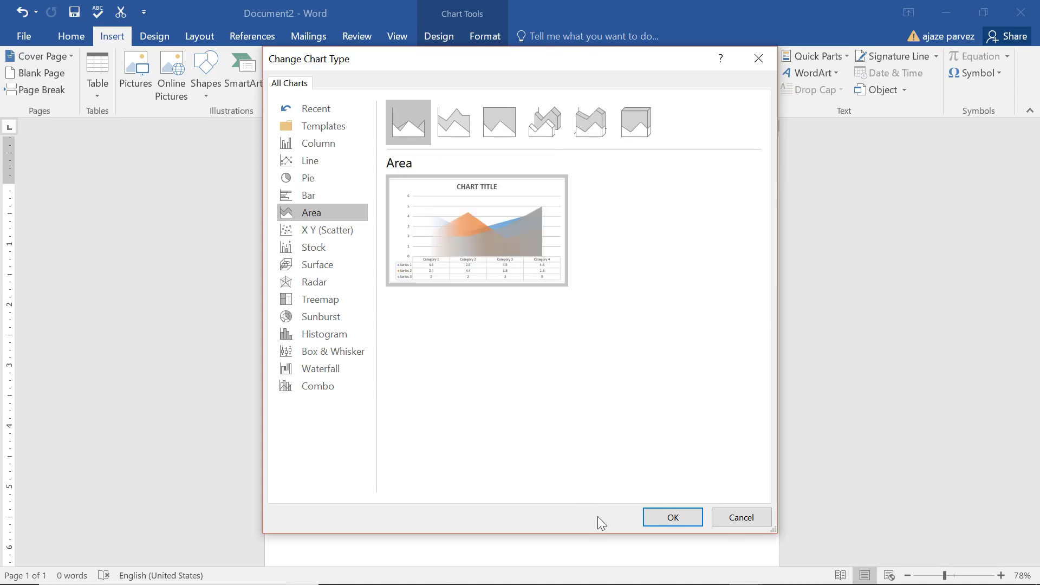
{"action": "left_click", "coordinate": [671, 518]}
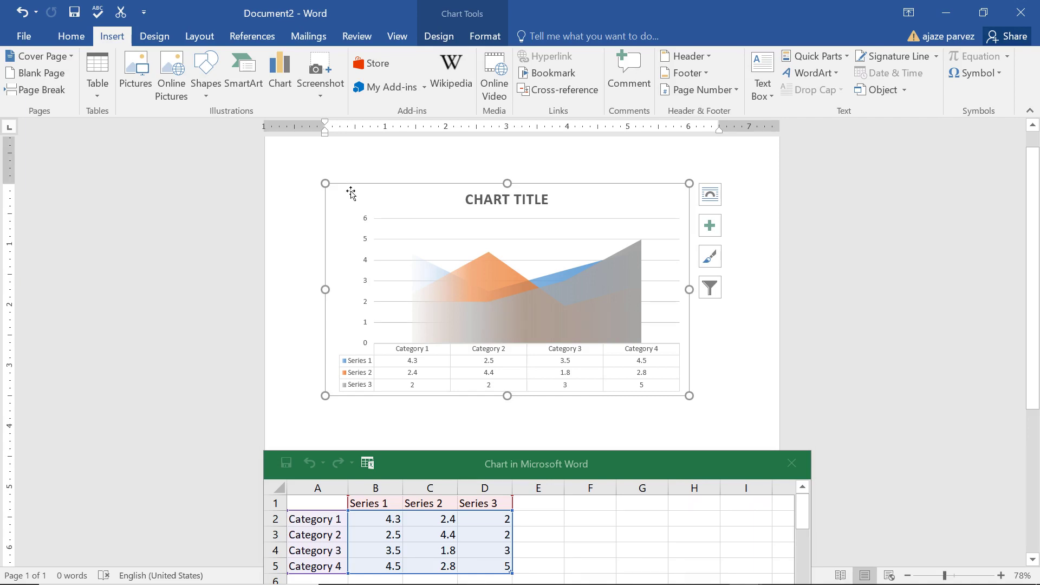
View the open windows available for a screenshot without inserting one, and delete the area chart from the page.
{"action": "left_click", "coordinate": [322, 92]}
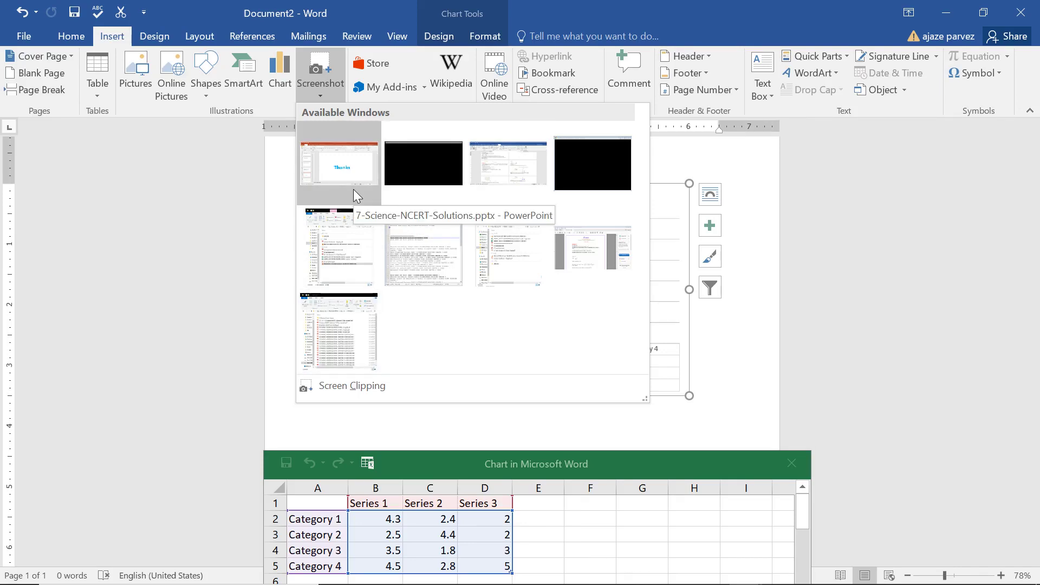
{"action": "key", "text": "Escape"}
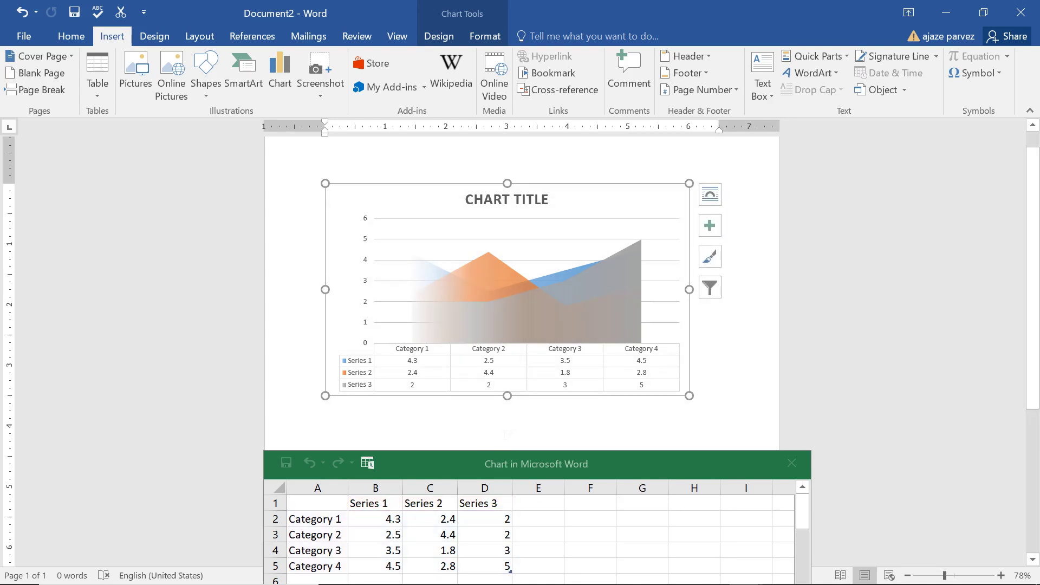
{"action": "scroll", "coordinate": [508, 433], "scroll_direction": "down", "scroll_amount": 5}
{"action": "left_click", "coordinate": [509, 382]}
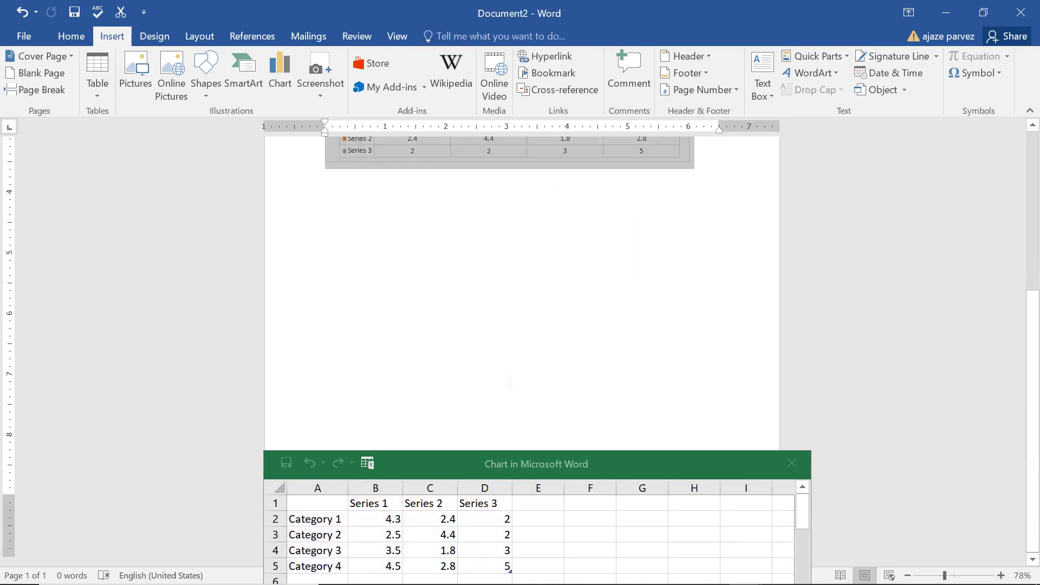
{"action": "key", "text": "ctrl+z"}
Insert a screenshot of the 7-Science-NCERT-Solutions.pptx window and shrink it to about 2.57" high by 4.53" wide.
{"action": "left_click", "coordinate": [319, 81]}
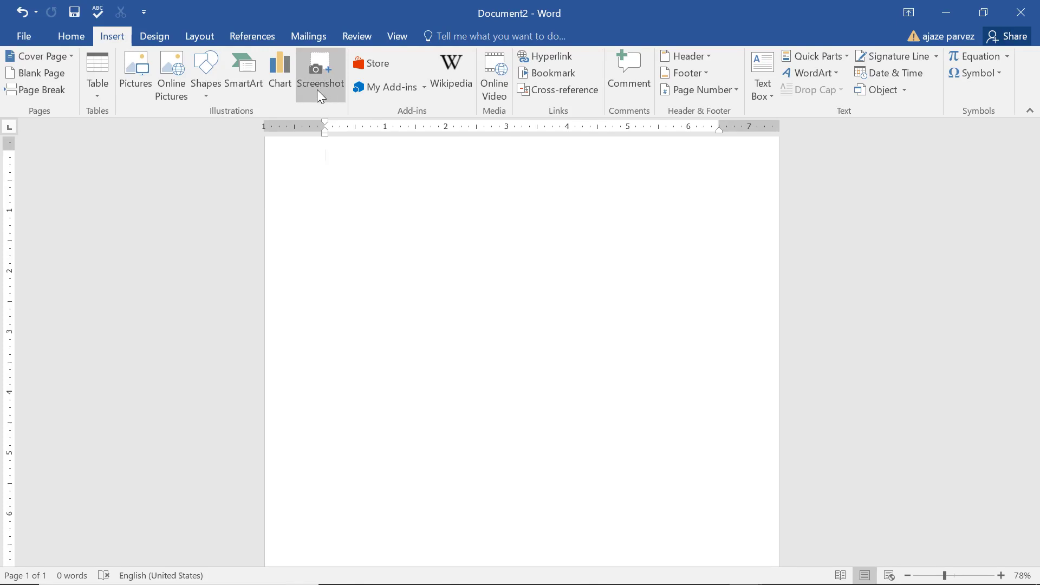
{"action": "left_click", "coordinate": [357, 164]}
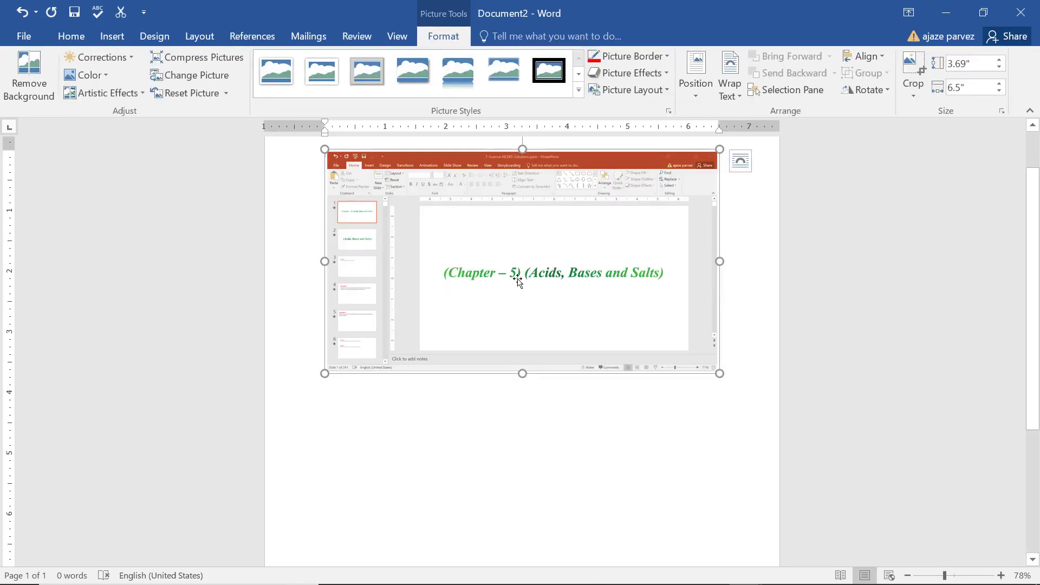
{"action": "left_click", "coordinate": [512, 328]}
{"action": "left_click_drag", "start_coordinate": [721, 375], "coordinate": [600, 305]}
{"action": "left_click_drag", "start_coordinate": [494, 257], "coordinate": [536, 311]}
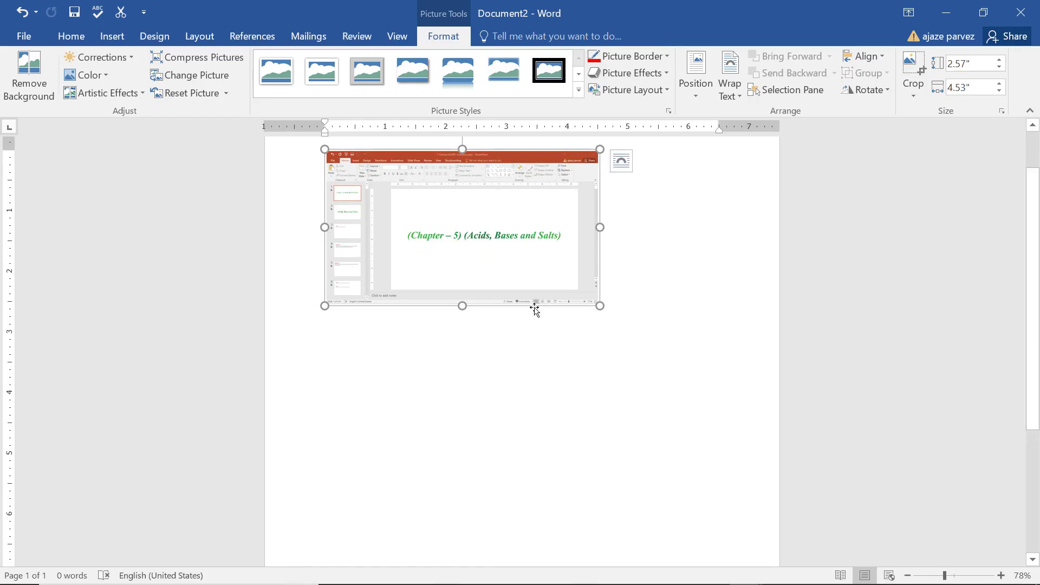
Switch to the 7-Science-NCERT-Solutions.pptx window in PowerPoint to view the original slide, and return to Document2 in Word.
{"action": "key", "text": "alt+Tab"}
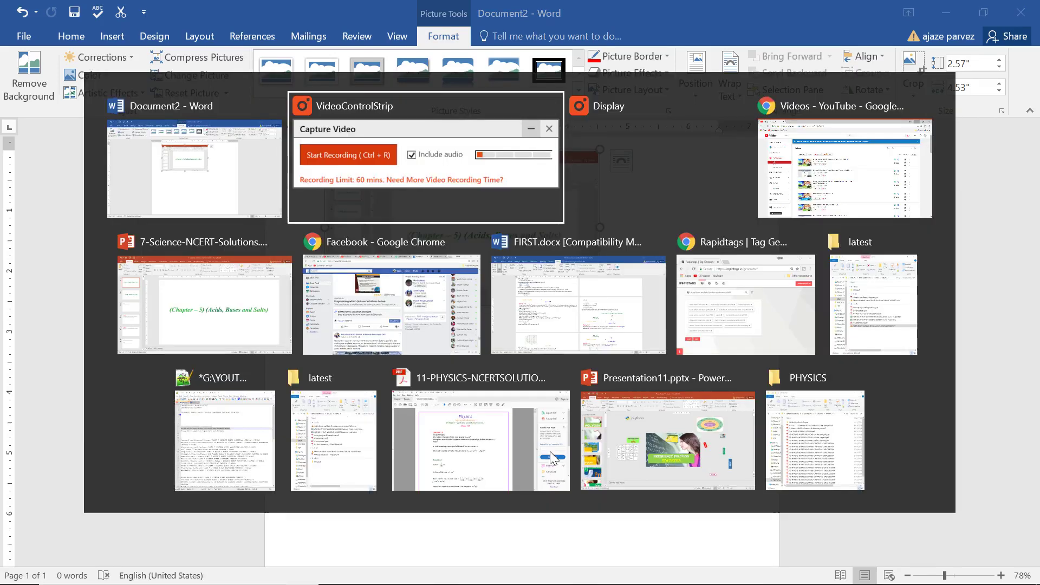
{"action": "key", "text": "Tab"}
{"action": "key", "text": "Tab"}
{"action": "key", "text": "Tab"}
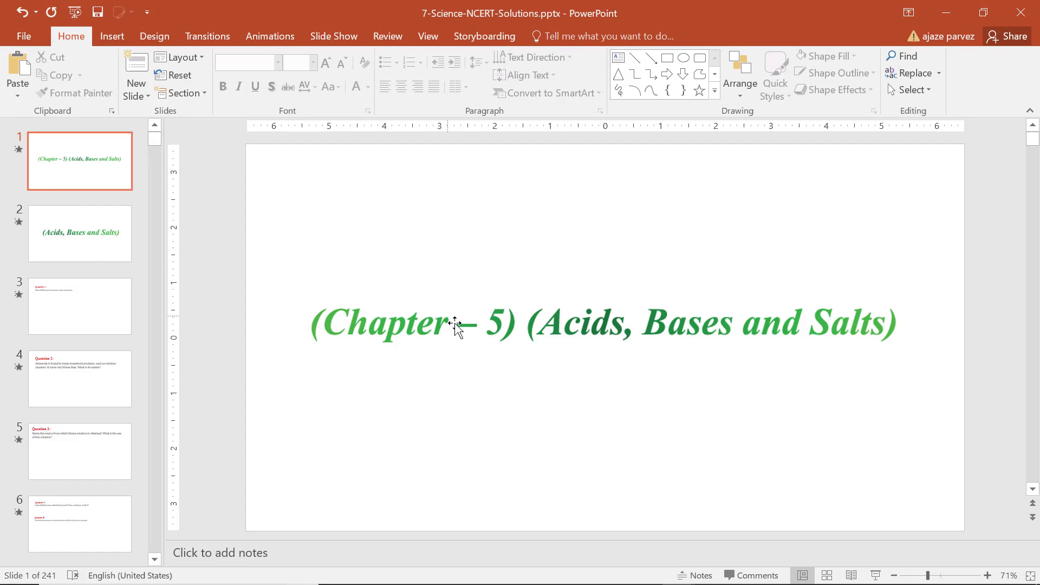
{"action": "key", "text": "Print"}
{"action": "key", "text": "alt+Tab"}
{"action": "key", "text": "ctrl+v"}
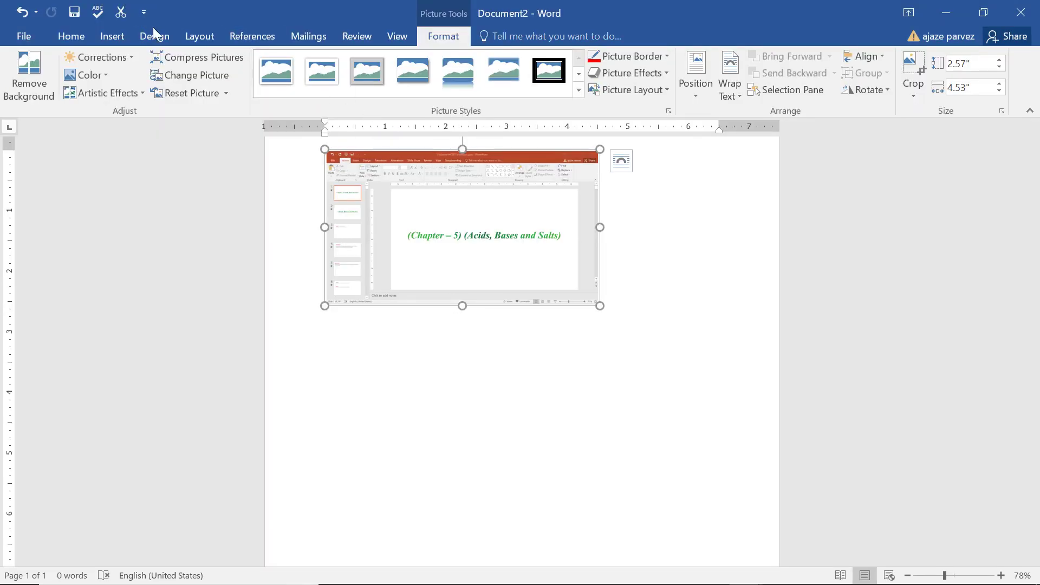
Open the Wikipedia add-in to see its pane and close it without signing in.
{"action": "left_click", "coordinate": [112, 35]}
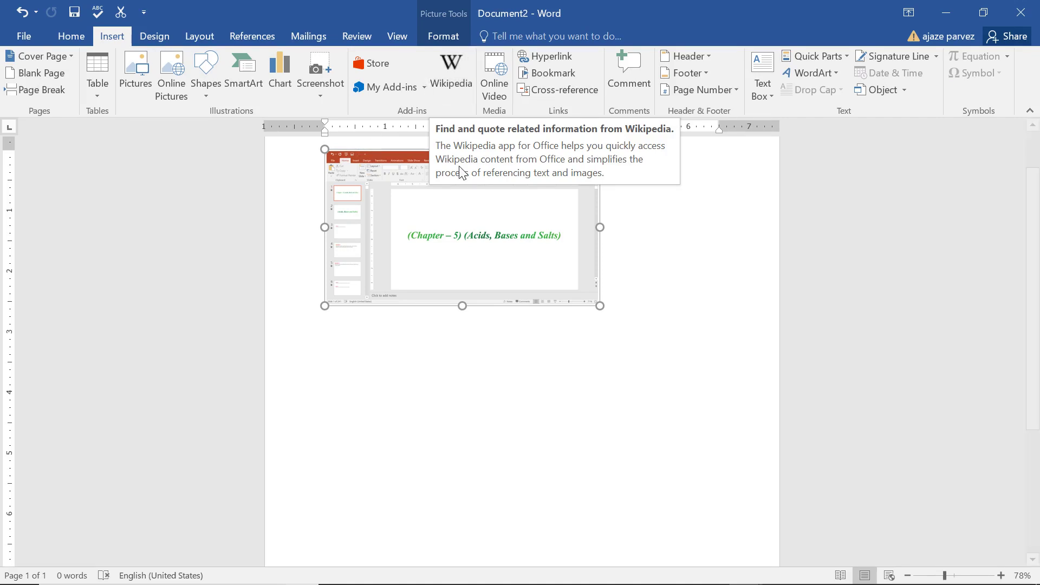
{"action": "left_click", "coordinate": [451, 75]}
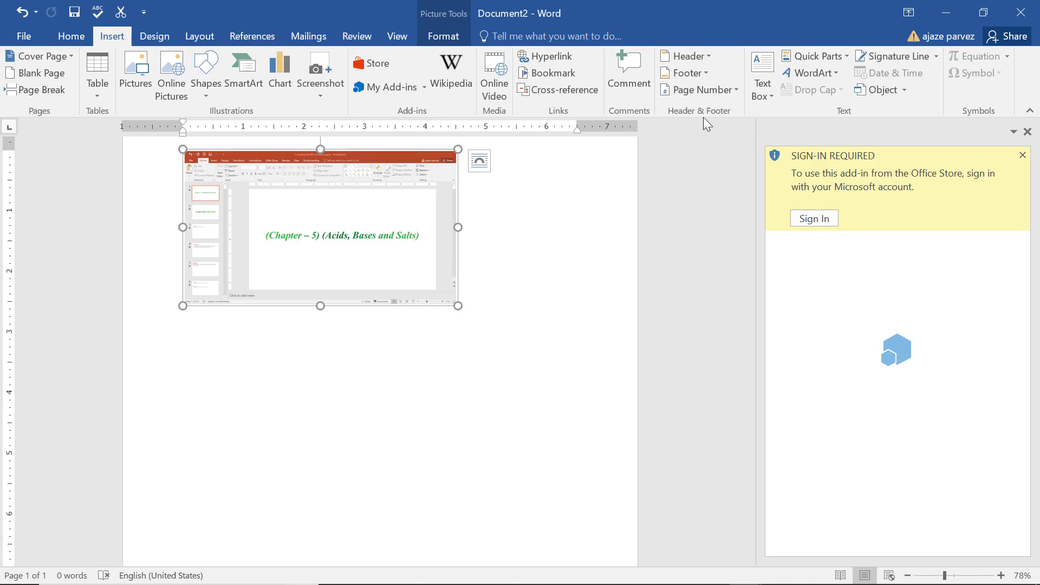
{"action": "left_click", "coordinate": [1028, 132]}
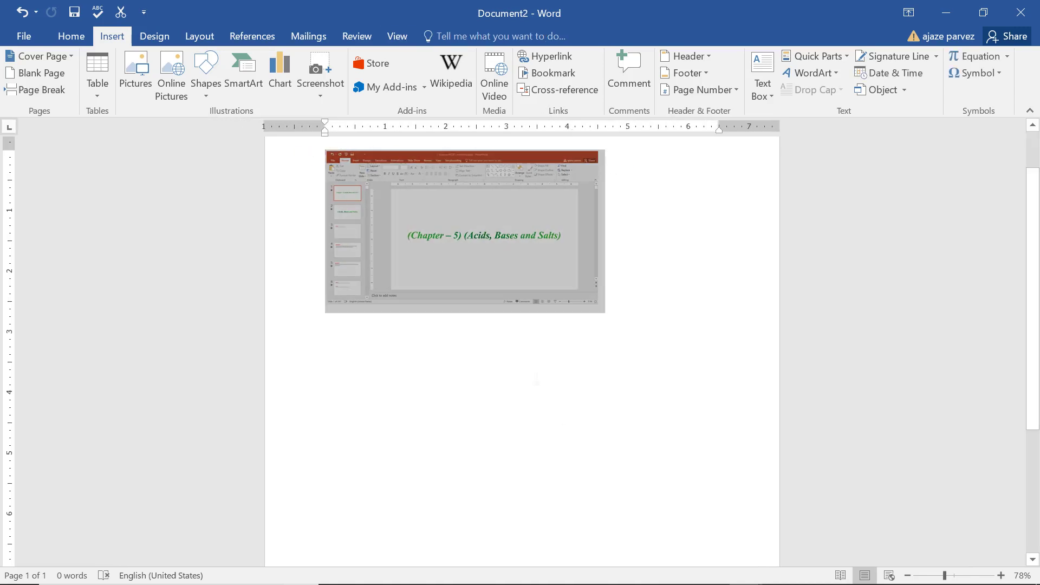
Delete the screenshot and insert the GIS Geographic Information System Questions Answers online video from a YouTube search for the creator's name.
{"action": "key", "text": "Delete"}
{"action": "left_click", "coordinate": [495, 89]}
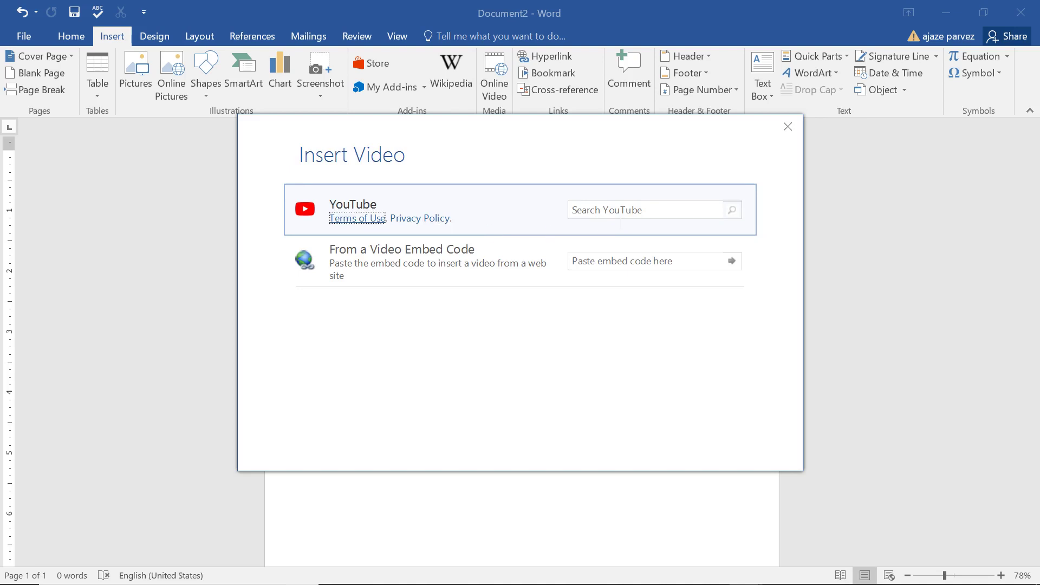
{"action": "left_click", "coordinate": [621, 217]}
{"action": "type", "text": "ajaze khan"}
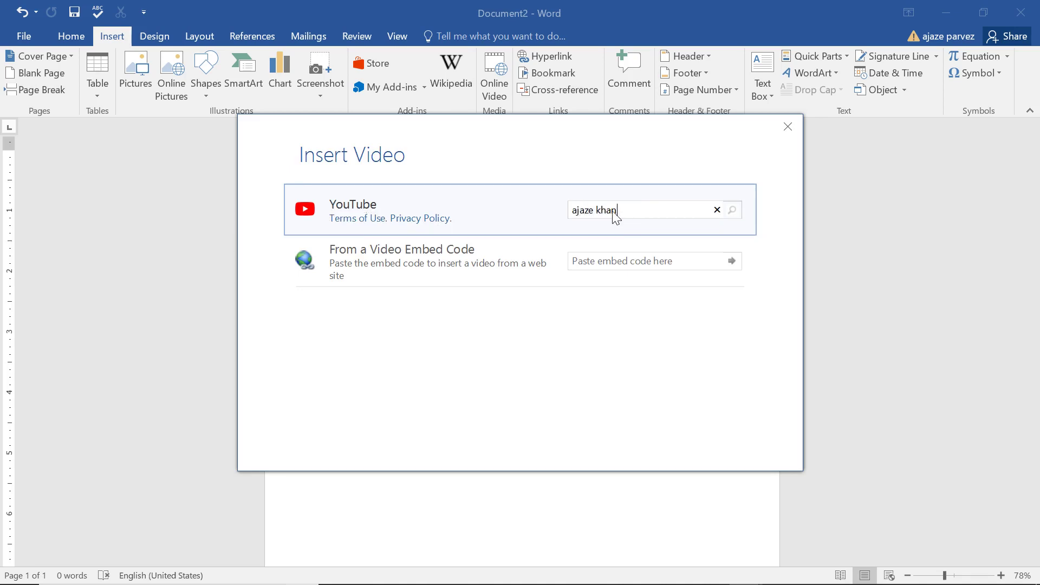
{"action": "key", "text": "Return"}
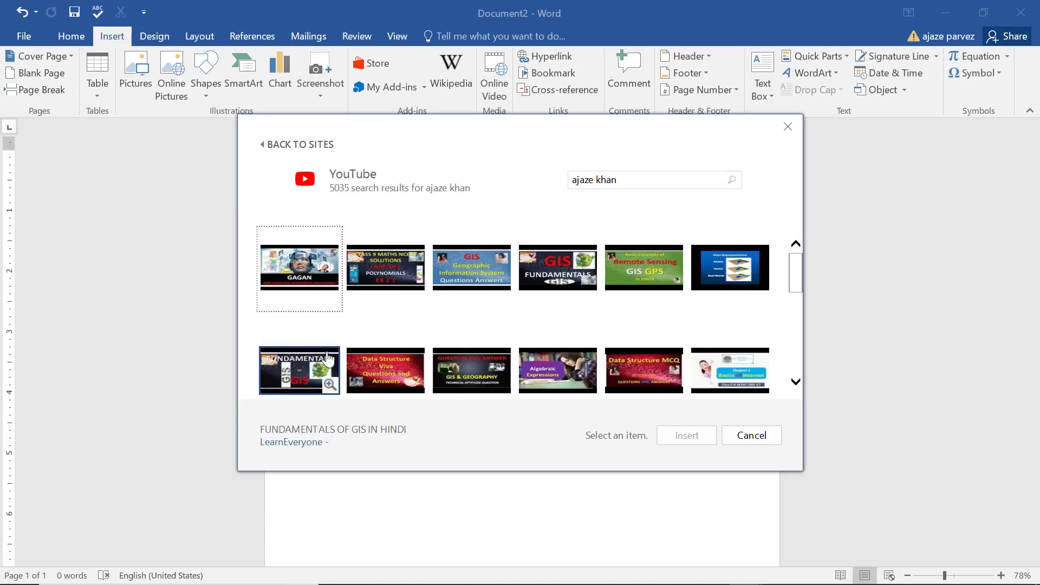
{"action": "left_click", "coordinate": [478, 278]}
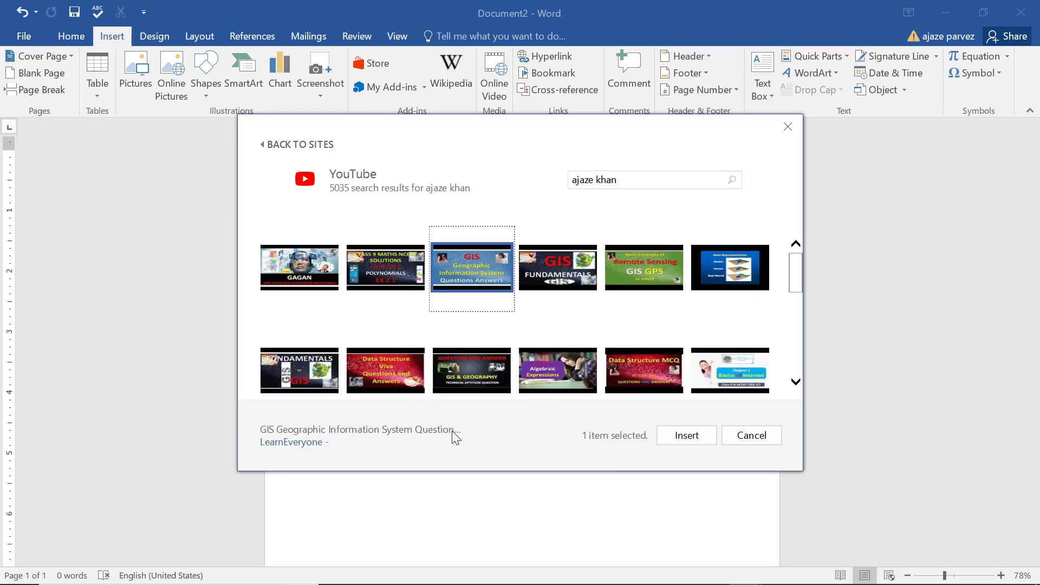
{"action": "left_click", "coordinate": [687, 438]}
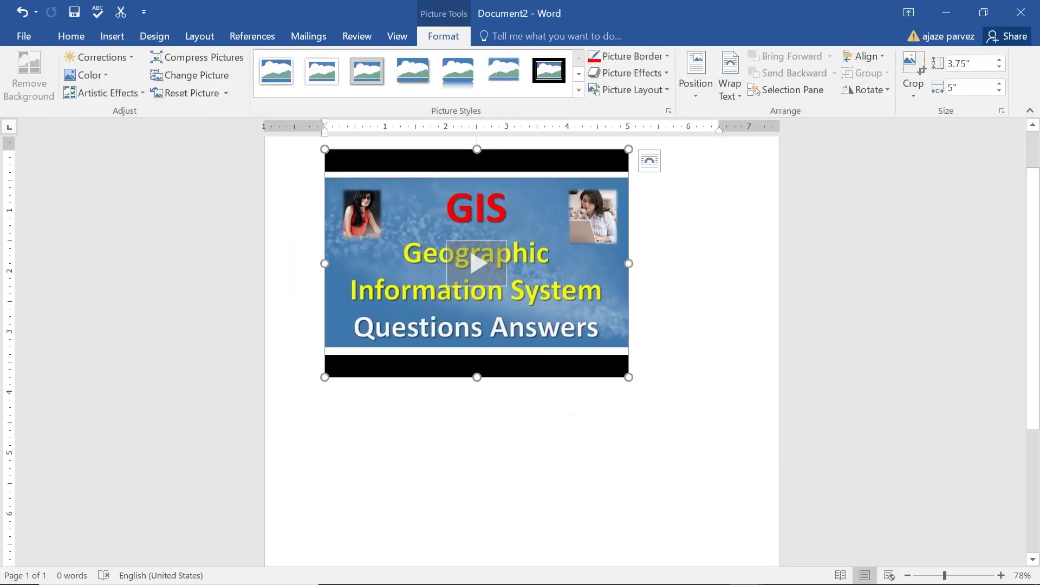
Try to move the inserted GIS video down the page and play it inside the document.
{"action": "left_click_drag", "start_coordinate": [457, 222], "coordinate": [482, 310]}
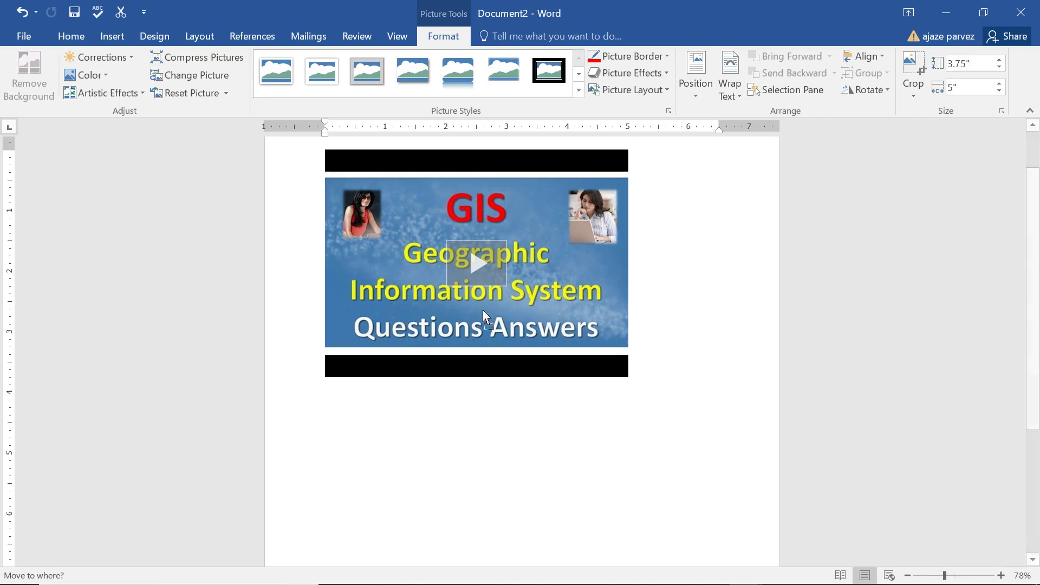
{"action": "left_click", "coordinate": [486, 270]}
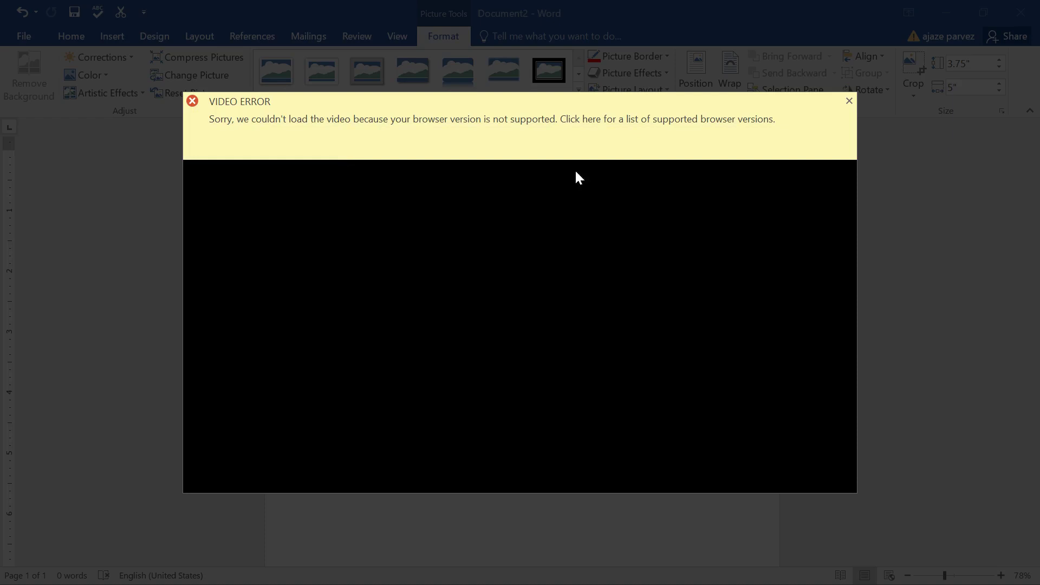
Close the video player, then shrink the GIS video to about 2.59" by 3.45" and delete it from the document.
{"action": "left_click", "coordinate": [849, 101]}
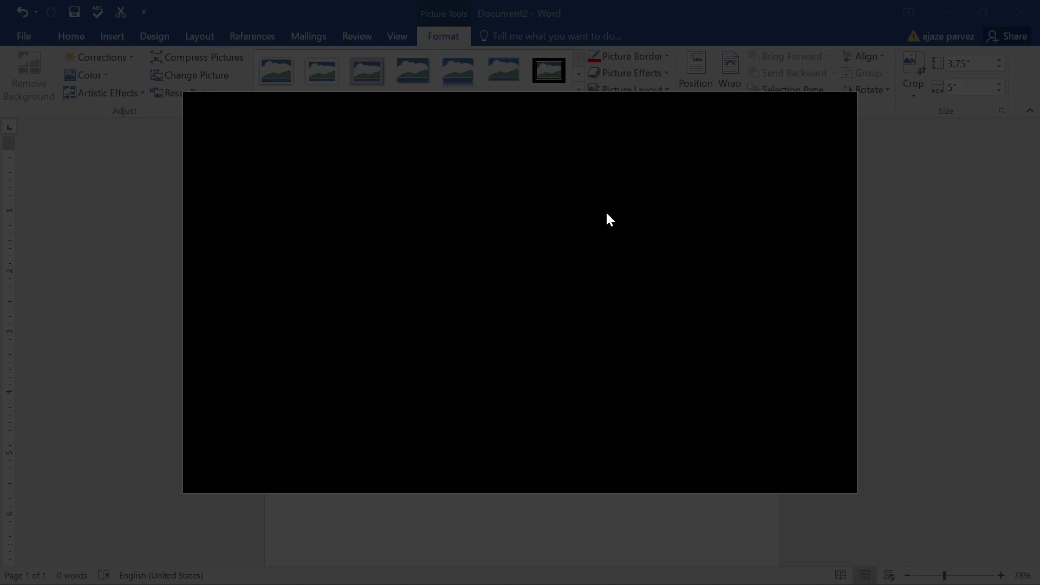
{"action": "key", "text": "Escape"}
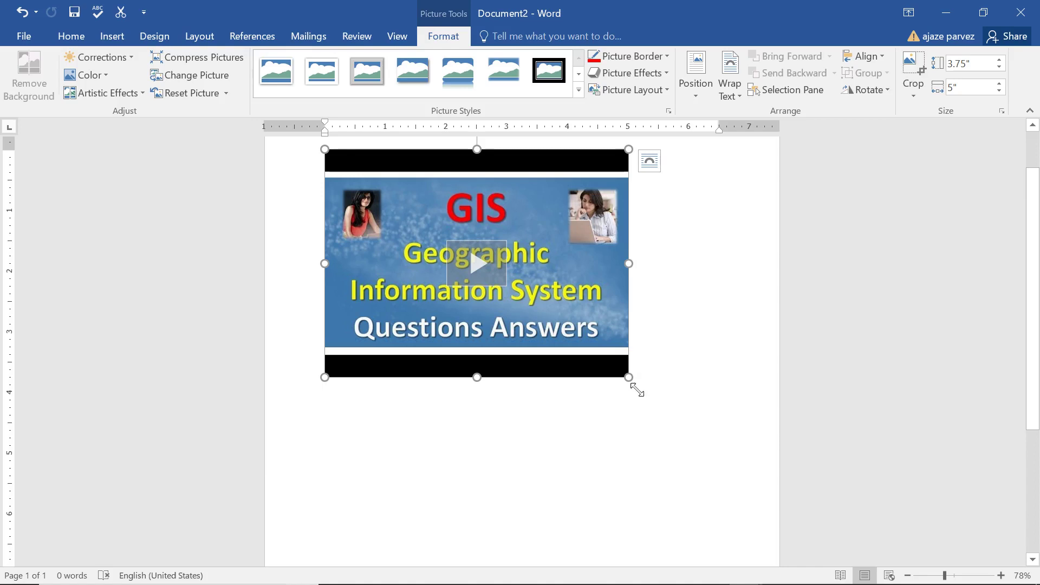
{"action": "left_click_drag", "start_coordinate": [635, 386], "coordinate": [542, 318]}
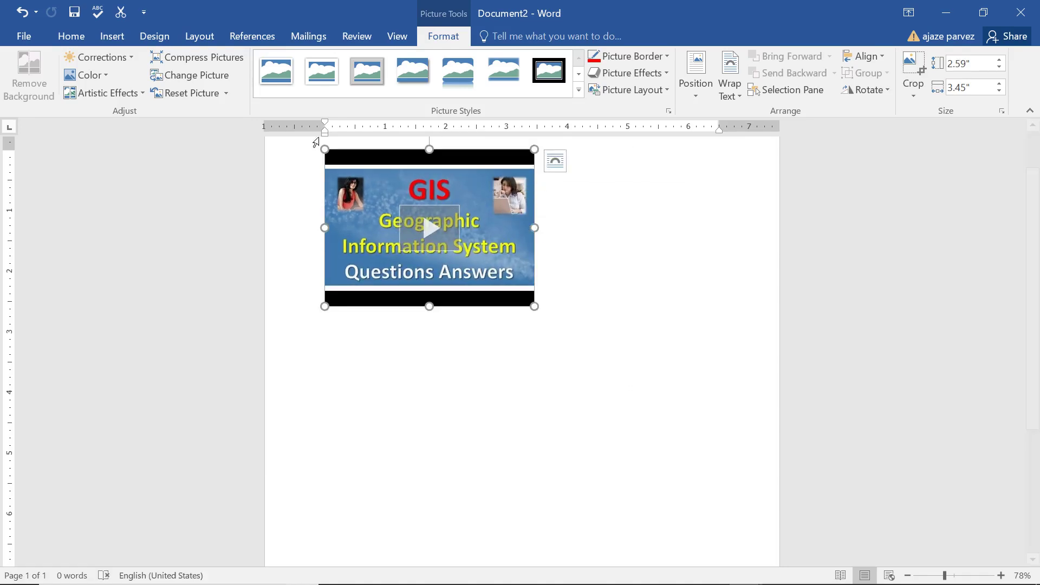
{"action": "left_click", "coordinate": [238, 280]}
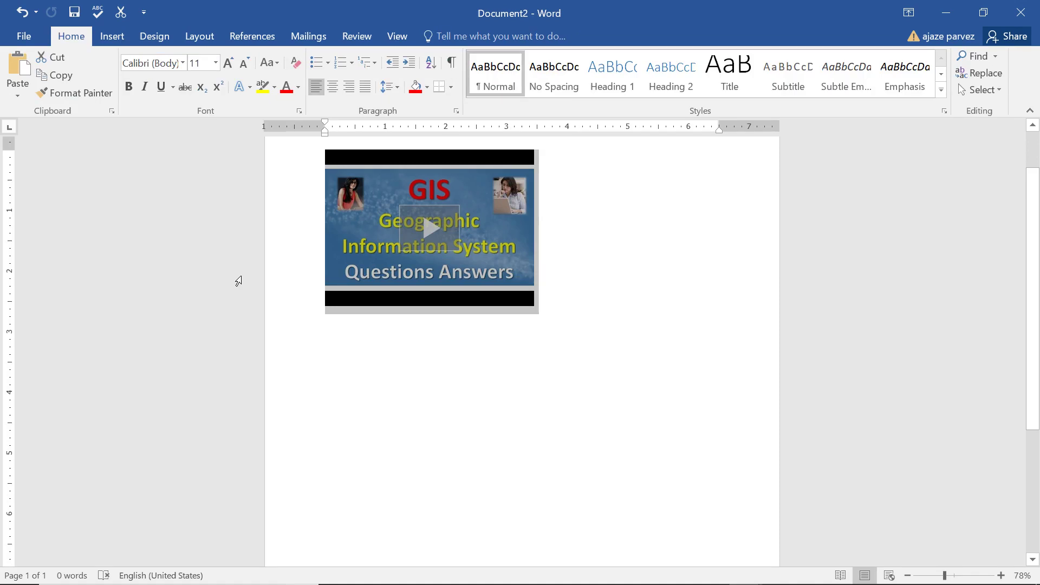
{"action": "key", "text": "Delete"}
Copy the Facebook page address from the Chrome window and return to Word, dismissing Insert Hyperlink without adding a link.
{"action": "left_click", "coordinate": [121, 35]}
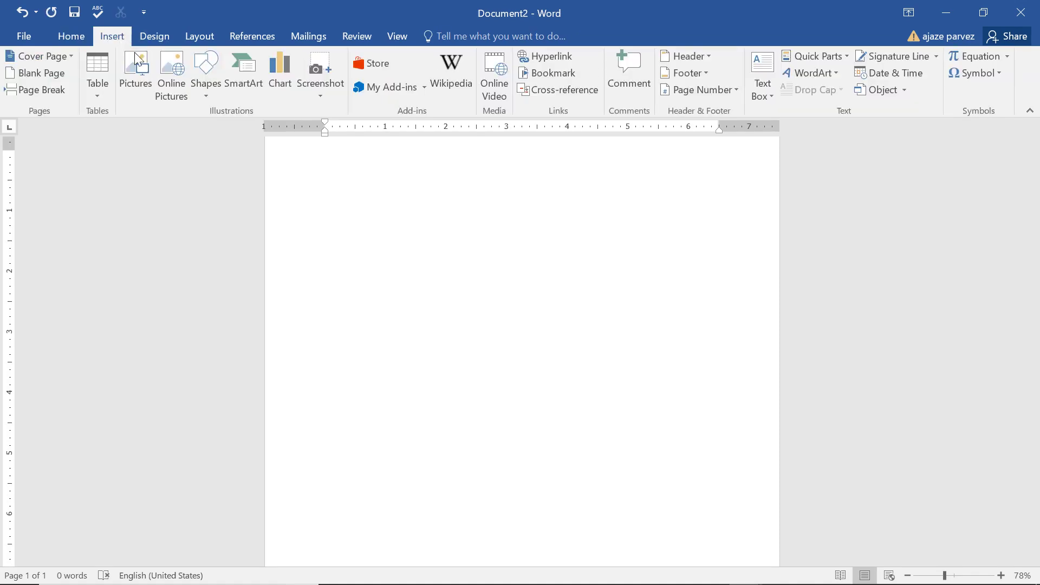
{"action": "left_click", "coordinate": [563, 57]}
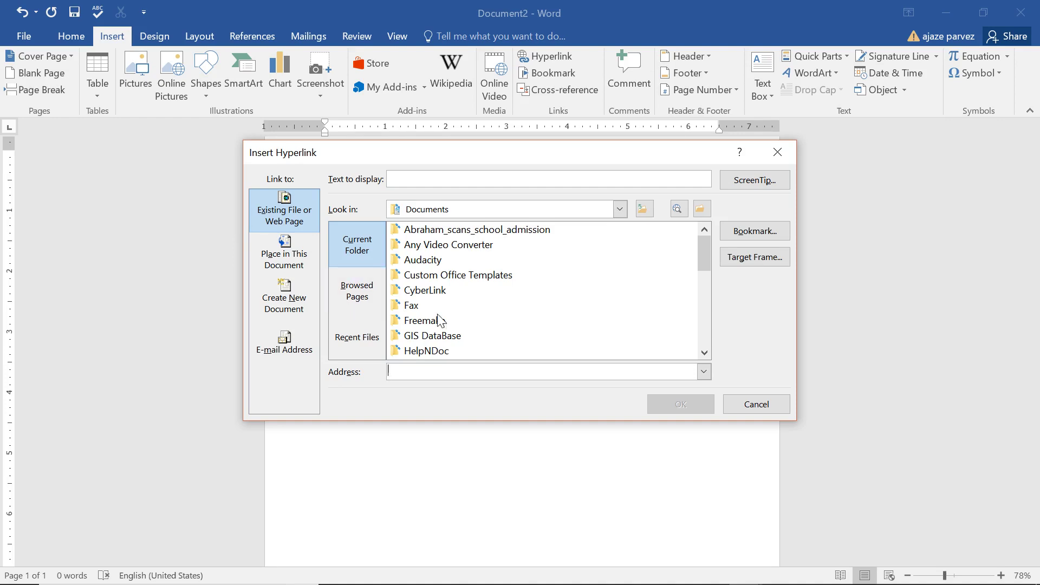
{"action": "left_click", "coordinate": [374, 569]}
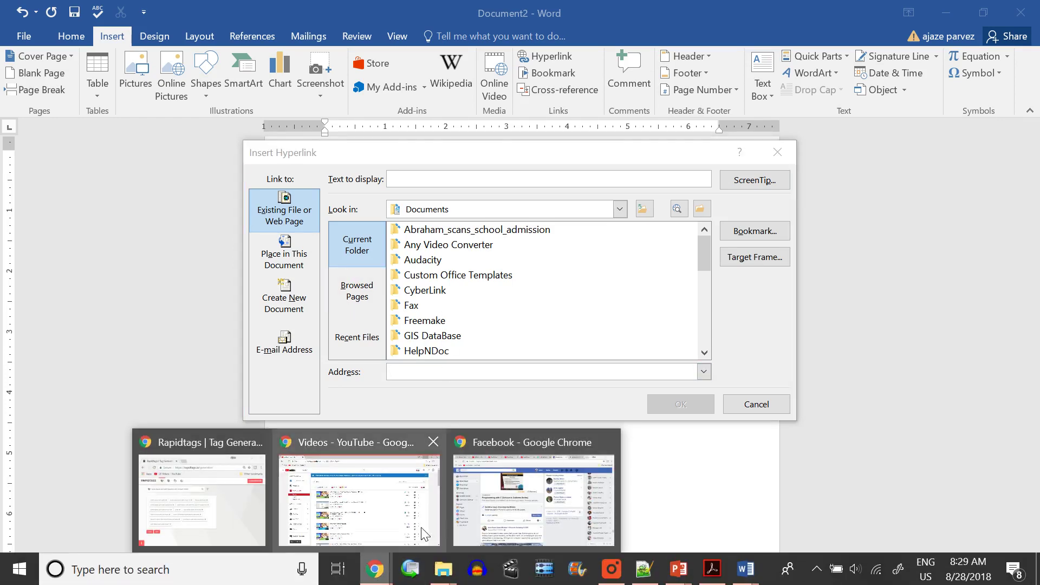
{"action": "mouse_move", "coordinate": [483, 489]}
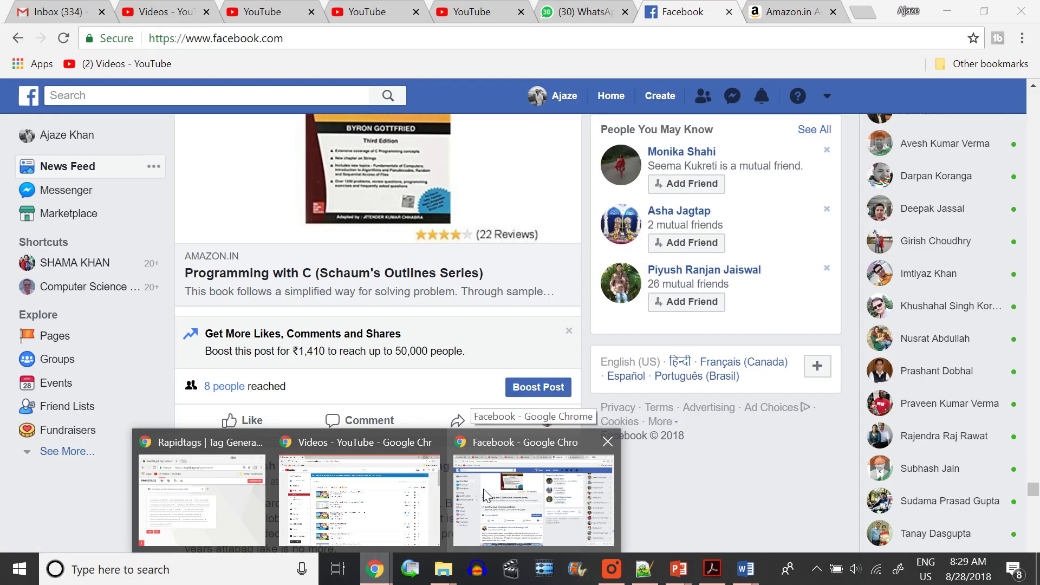
{"action": "left_click", "coordinate": [483, 489]}
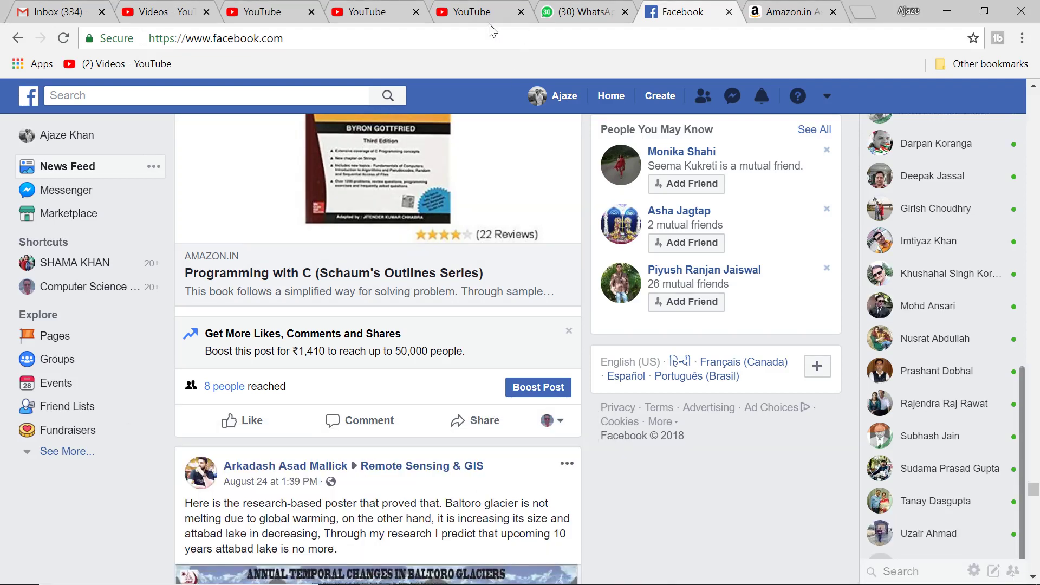
{"action": "left_click", "coordinate": [439, 42]}
{"action": "key", "text": "ctrl+c"}
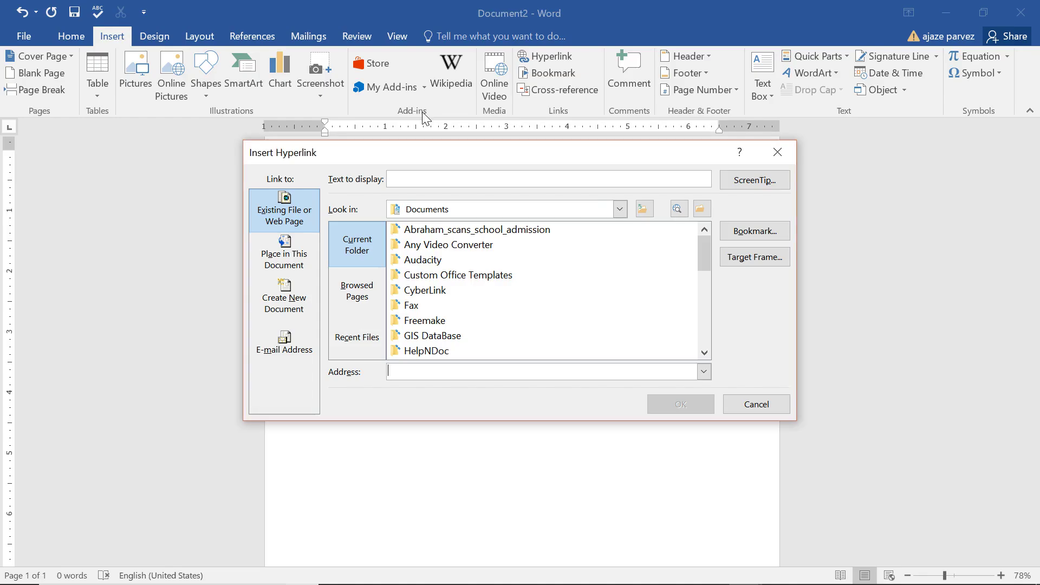
{"action": "left_click", "coordinate": [780, 150]}
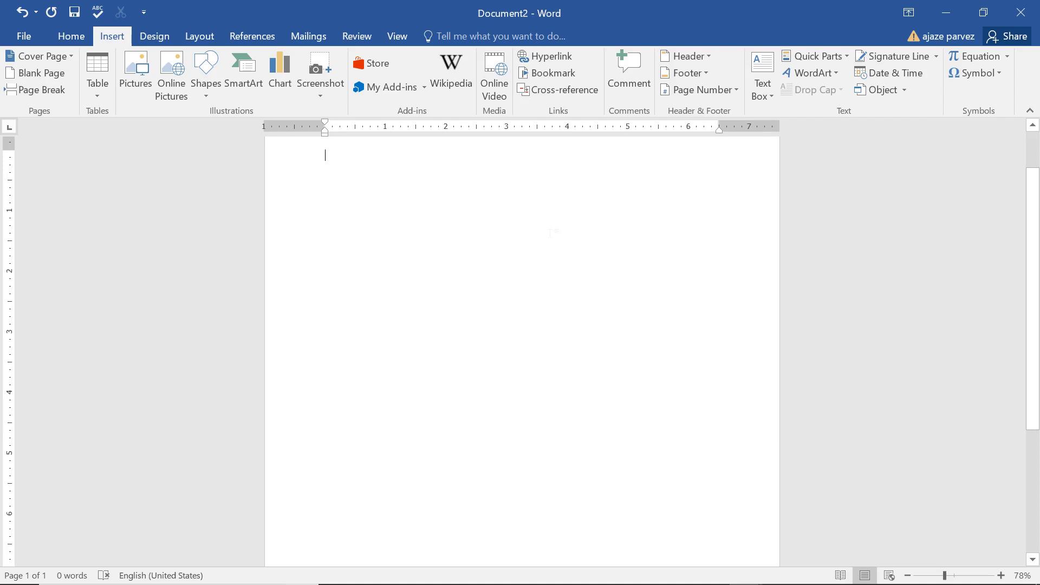
{"action": "key", "text": "ctrl+v"}
{"action": "scroll", "coordinate": [522, 352], "scroll_direction": "up", "scroll_amount": 2}
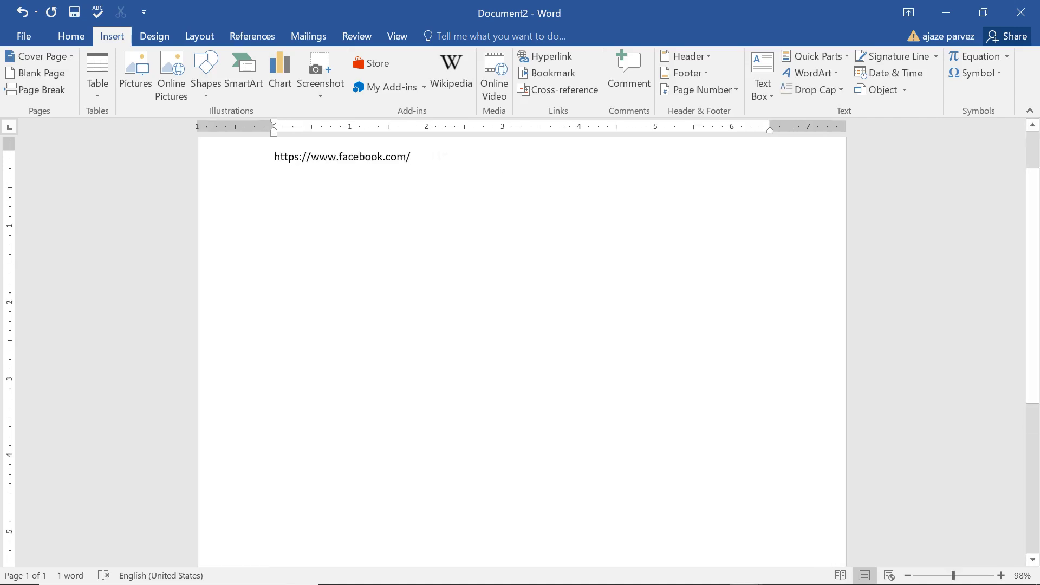
{"action": "key", "text": "ctrl+a"}
{"action": "left_click", "coordinate": [550, 55]}
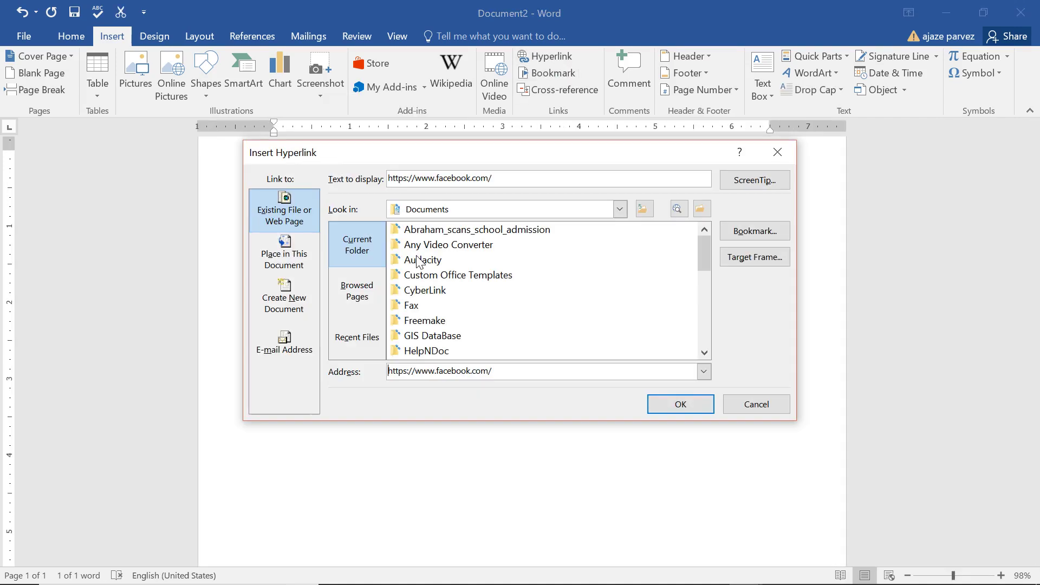
{"action": "left_click", "coordinate": [681, 405]}
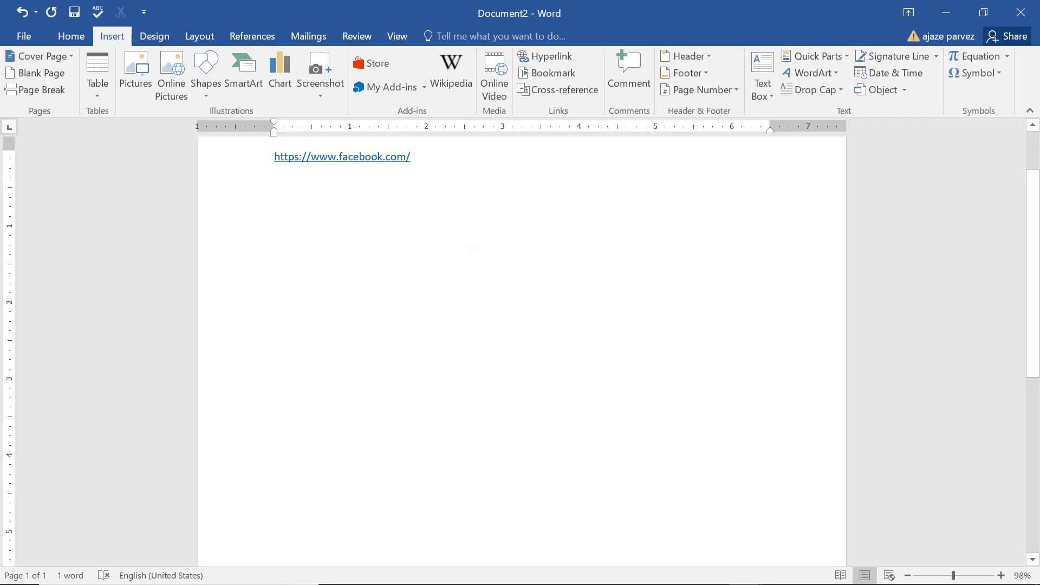
Try twice to open the Facebook hyperlink from the document.
{"action": "scroll", "coordinate": [470, 250], "scroll_direction": "up", "scroll_amount": 3}
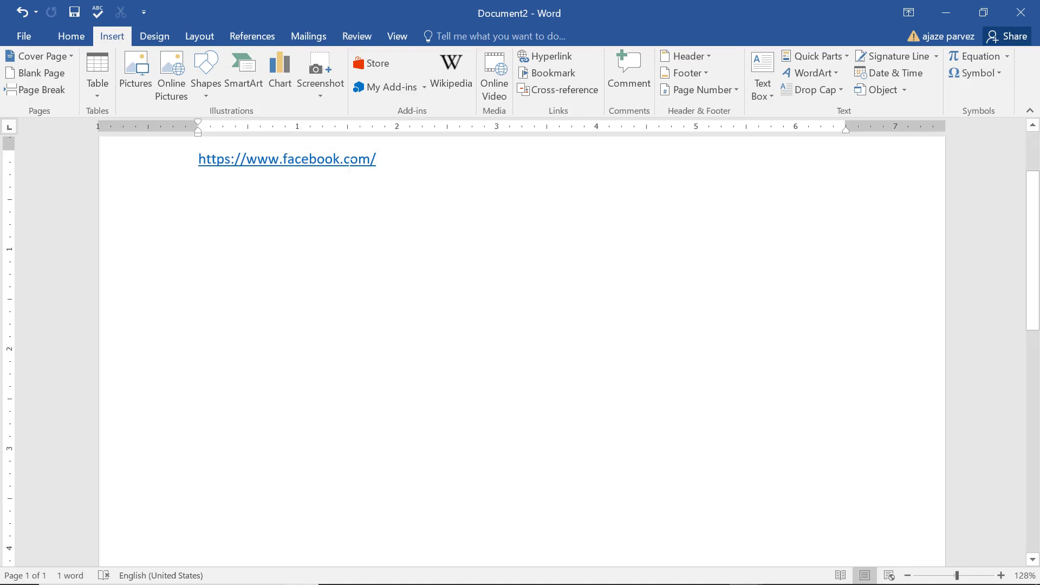
{"action": "right_click", "coordinate": [340, 160]}
{"action": "key", "text": "Escape"}
{"action": "right_click", "coordinate": [349, 159]}
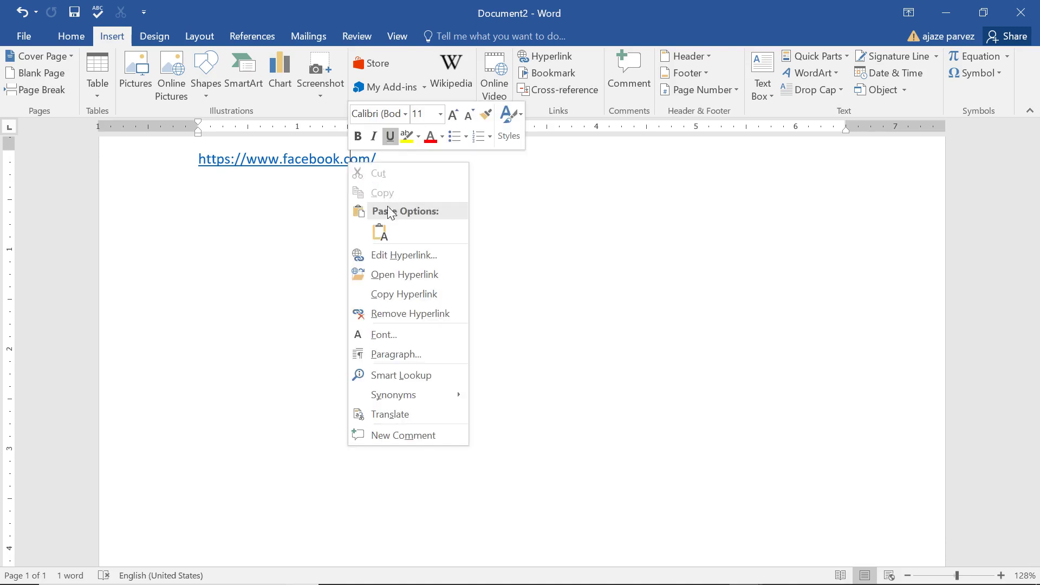
{"action": "left_click", "coordinate": [396, 275]}
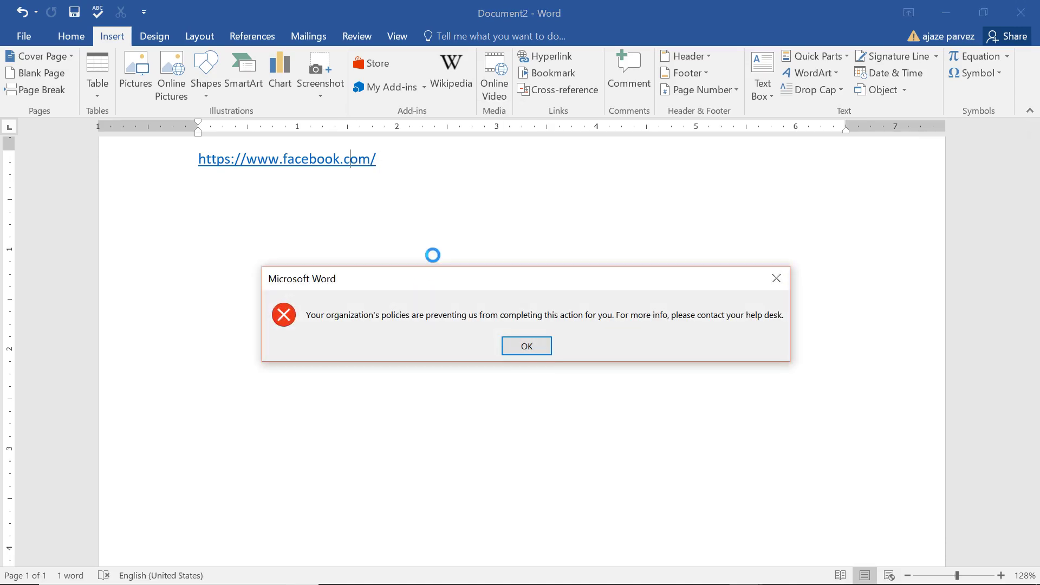
{"action": "left_click", "coordinate": [509, 350]}
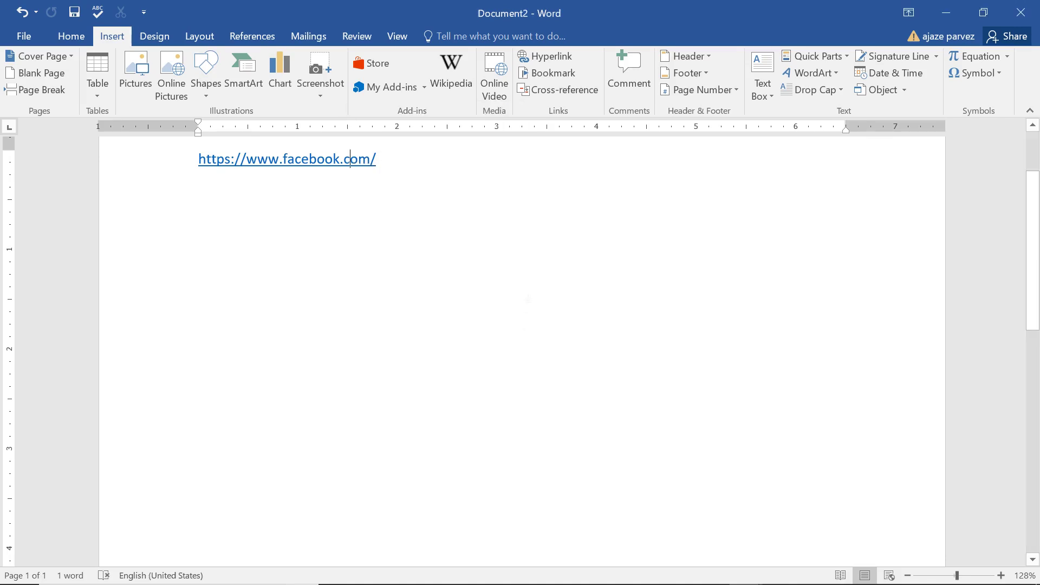
{"action": "right_click", "coordinate": [334, 160]}
{"action": "key", "text": "Up"}
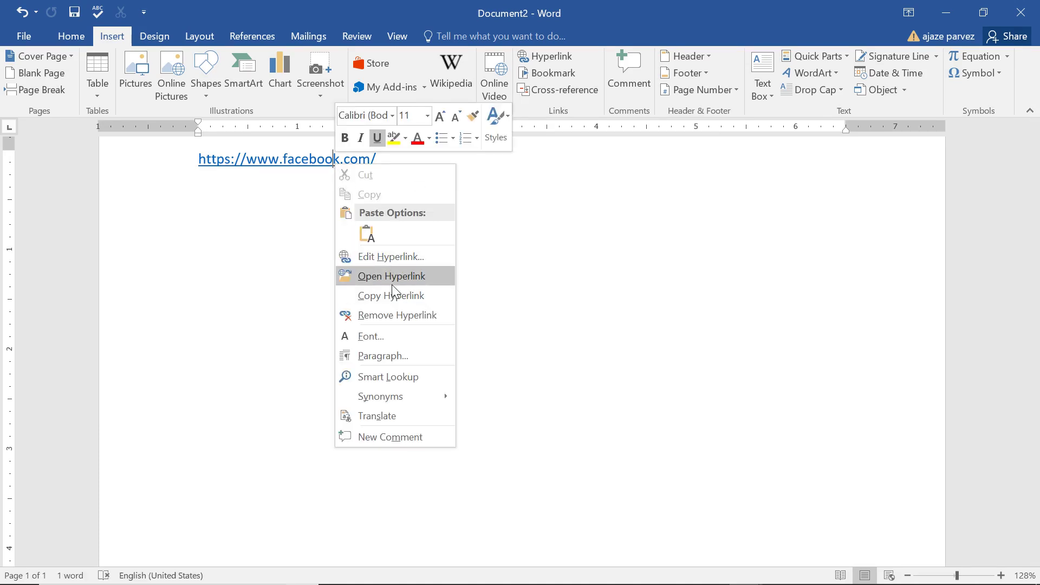
{"action": "left_click", "coordinate": [395, 278]}
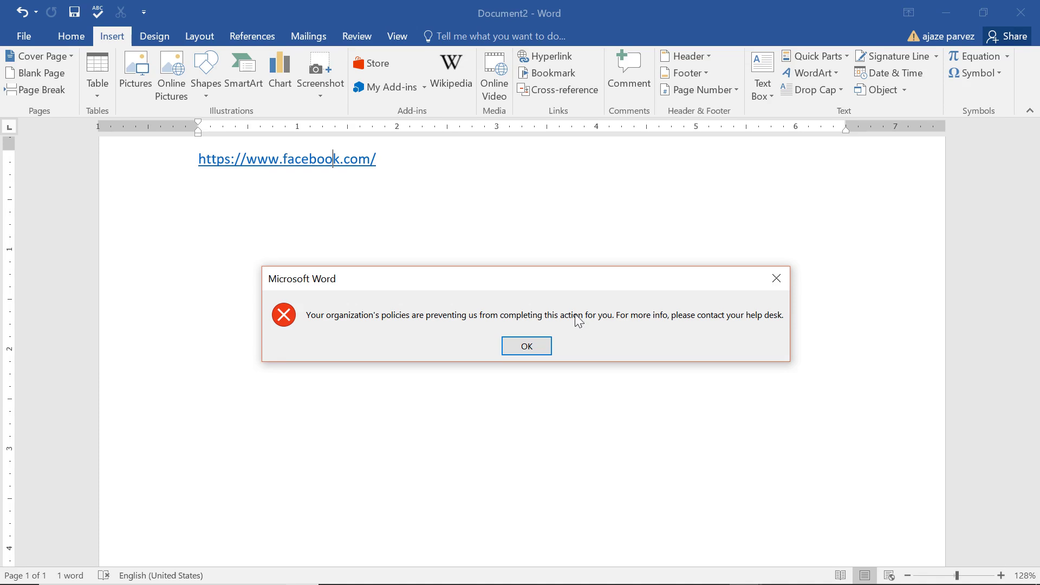
{"action": "left_click", "coordinate": [772, 286]}
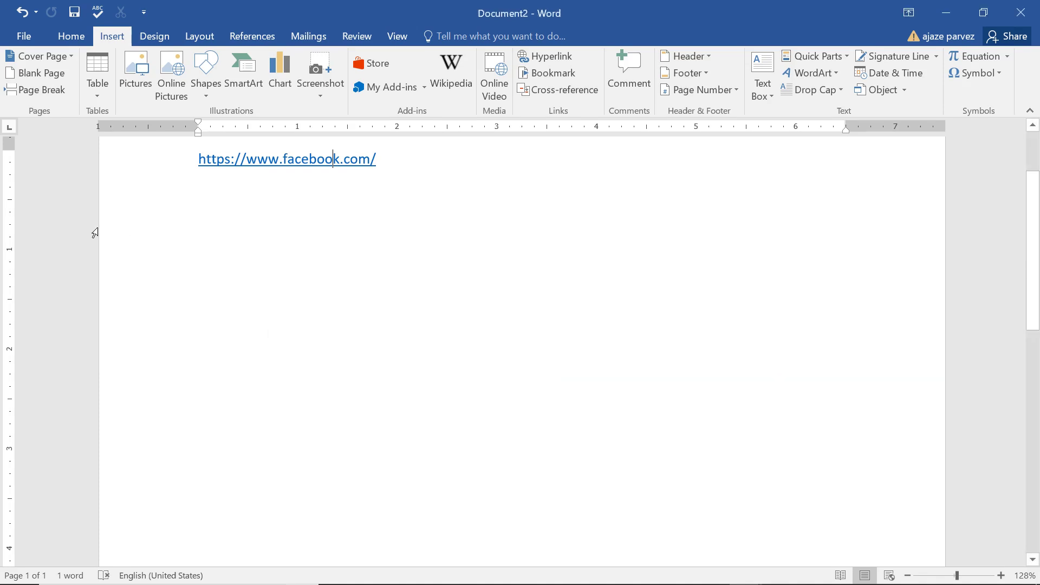
{"action": "left_click", "coordinate": [24, 36]}
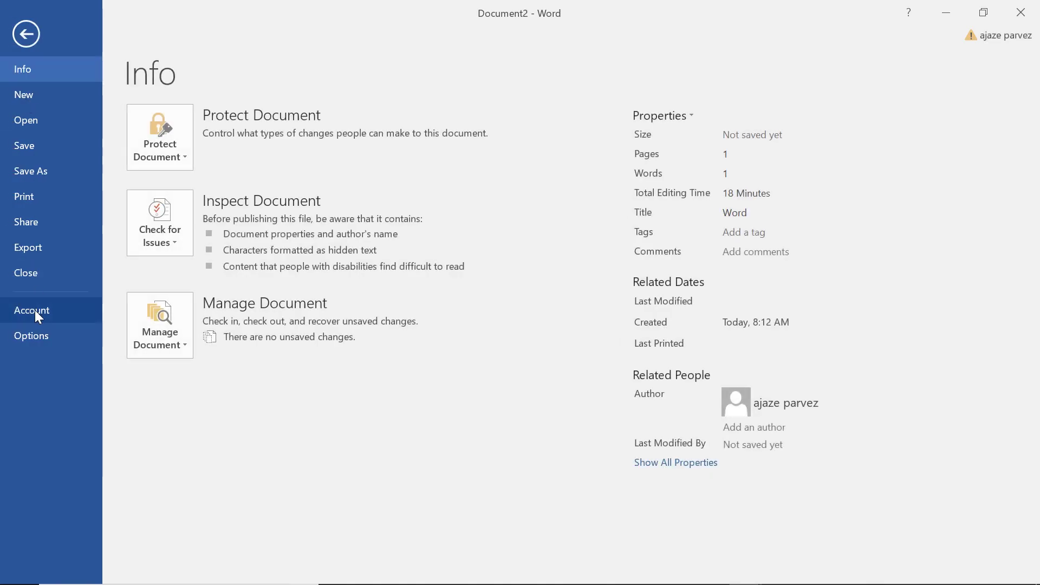
{"action": "left_click", "coordinate": [26, 34]}
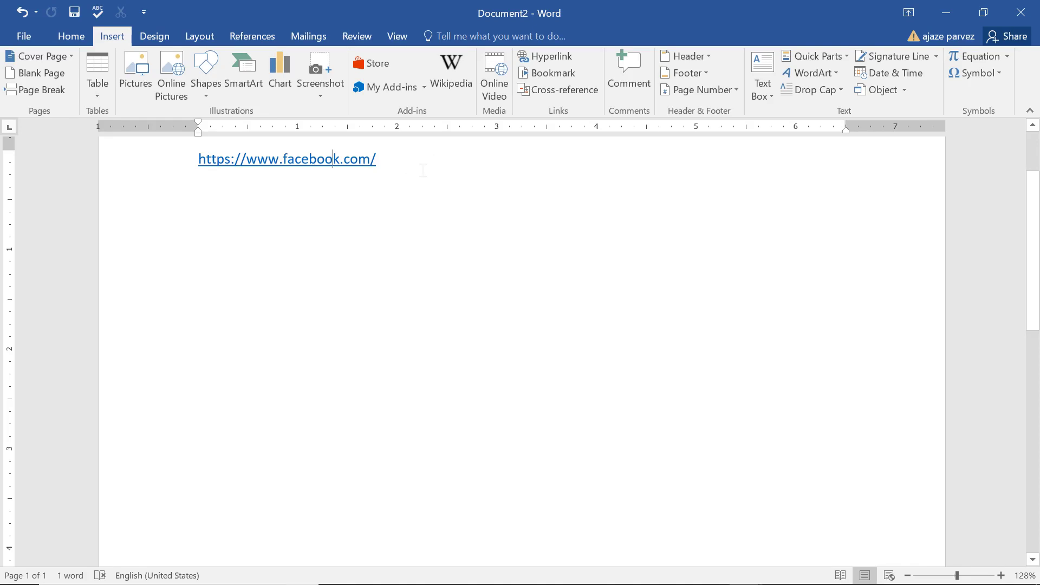
Delete the whole Facebook hyperlink line from the document.
{"action": "scroll", "coordinate": [454, 185], "scroll_direction": "up", "scroll_amount": 1, "text": "ctrl"}
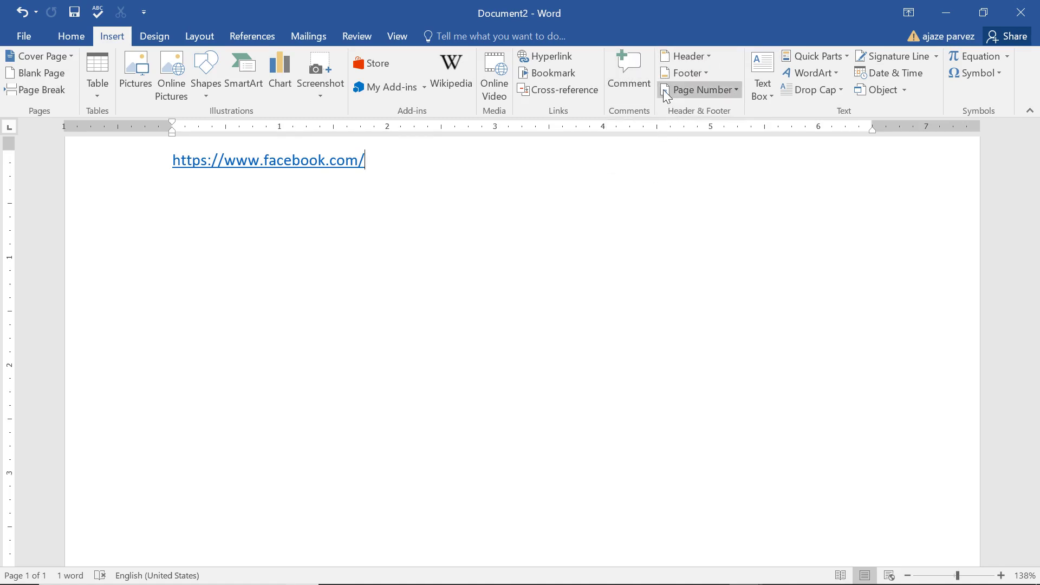
{"action": "left_click", "coordinate": [79, 163]}
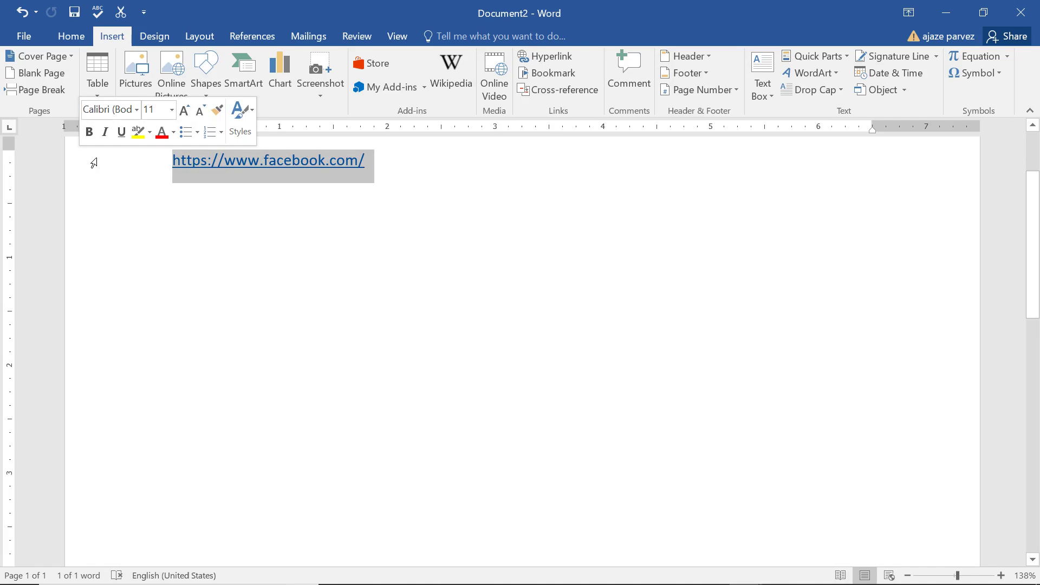
{"action": "key", "text": "Delete"}
Insert the built-in Austin header into the blank page.
{"action": "scroll", "coordinate": [510, 317], "scroll_direction": "down", "scroll_amount": 7, "text": "ctrl"}
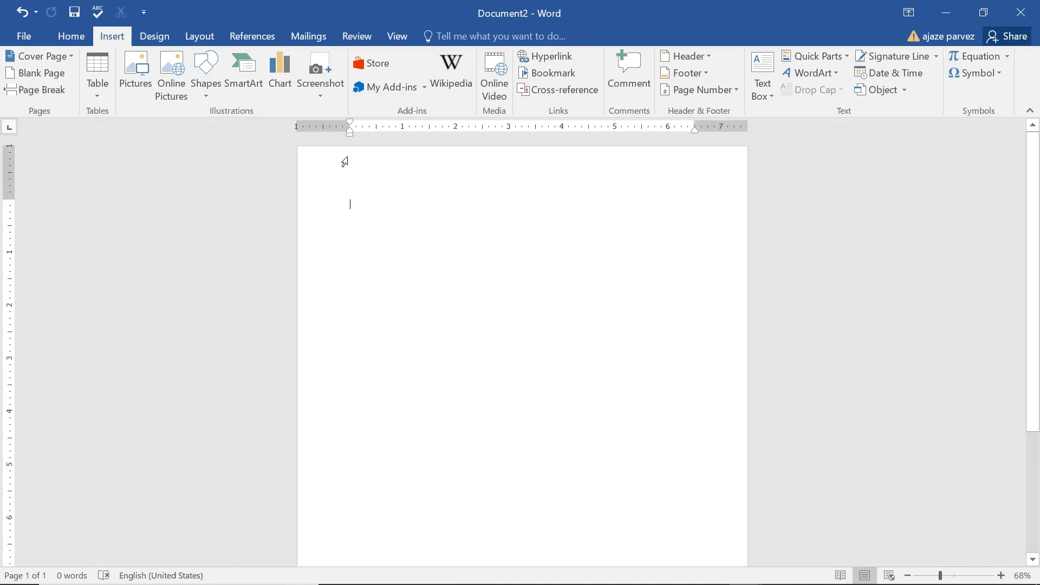
{"action": "scroll", "coordinate": [436, 215], "scroll_direction": "down", "scroll_amount": 3, "text": "ctrl"}
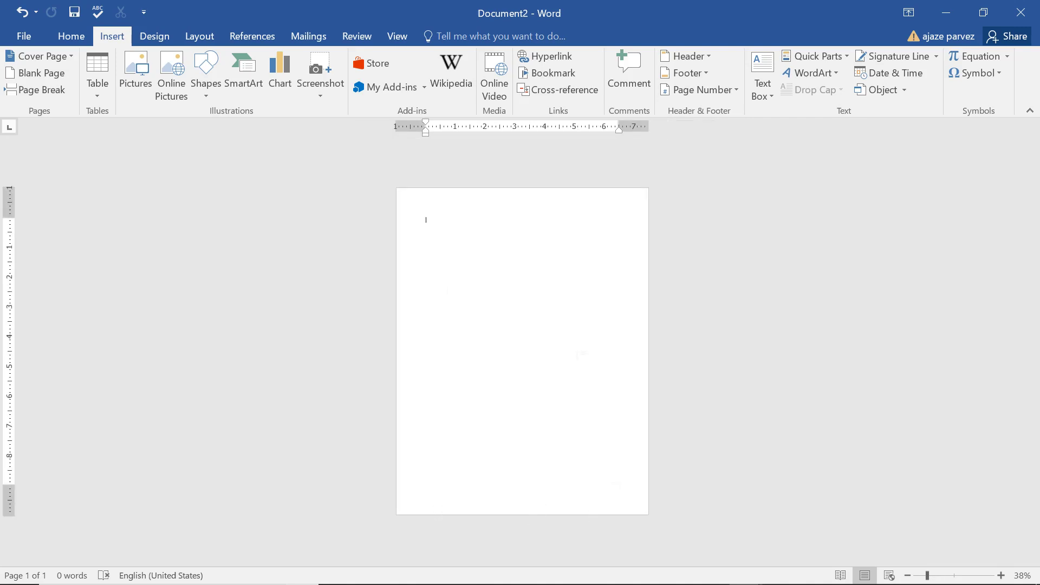
{"action": "left_click", "coordinate": [686, 56]}
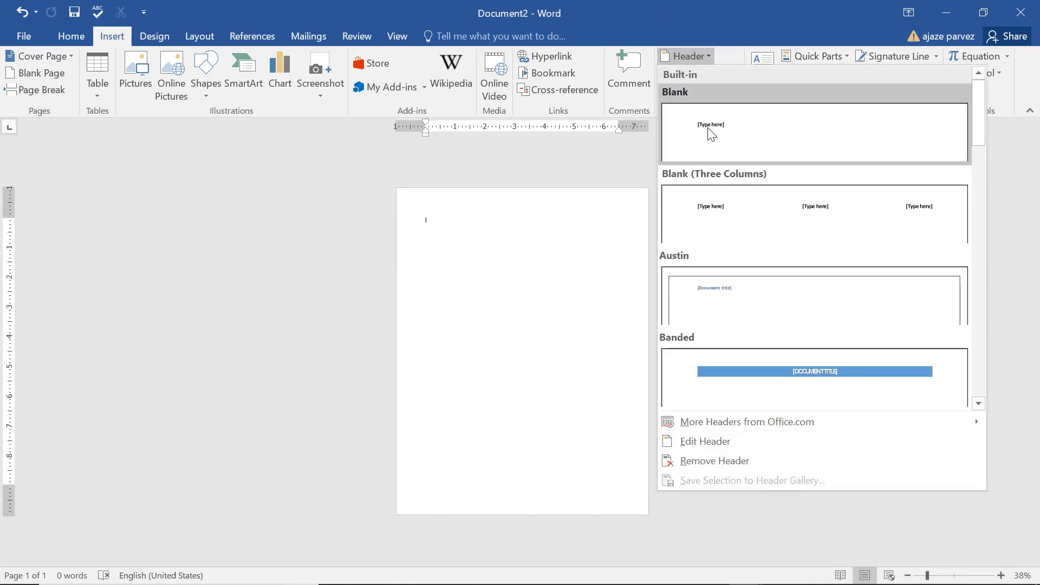
{"action": "left_click", "coordinate": [756, 305]}
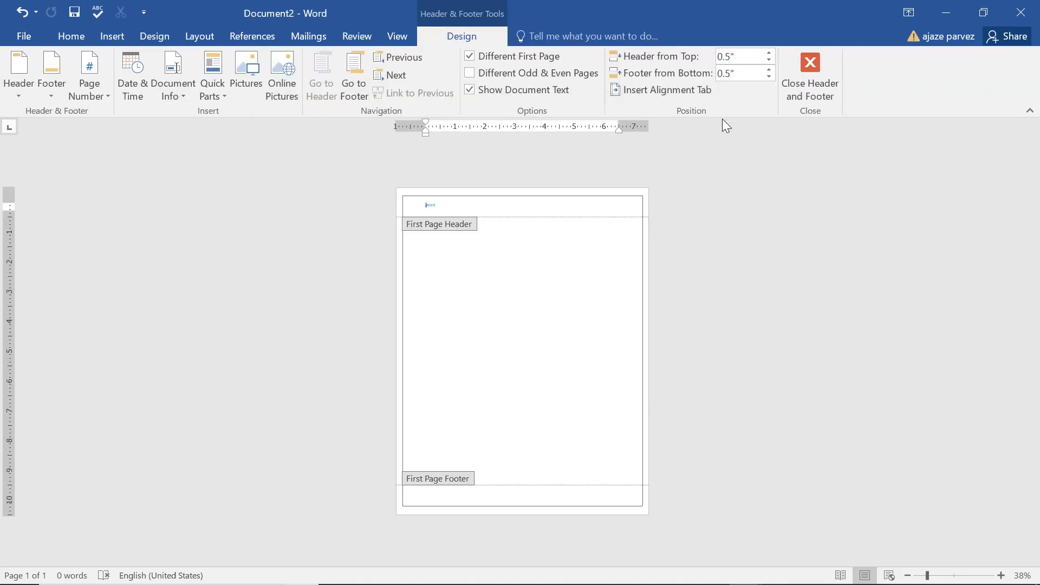
Try a header distance of 0.9", return it to 0.5", and set the footer distance to 0.1" before leaving header editing.
{"action": "left_click", "coordinate": [770, 58]}
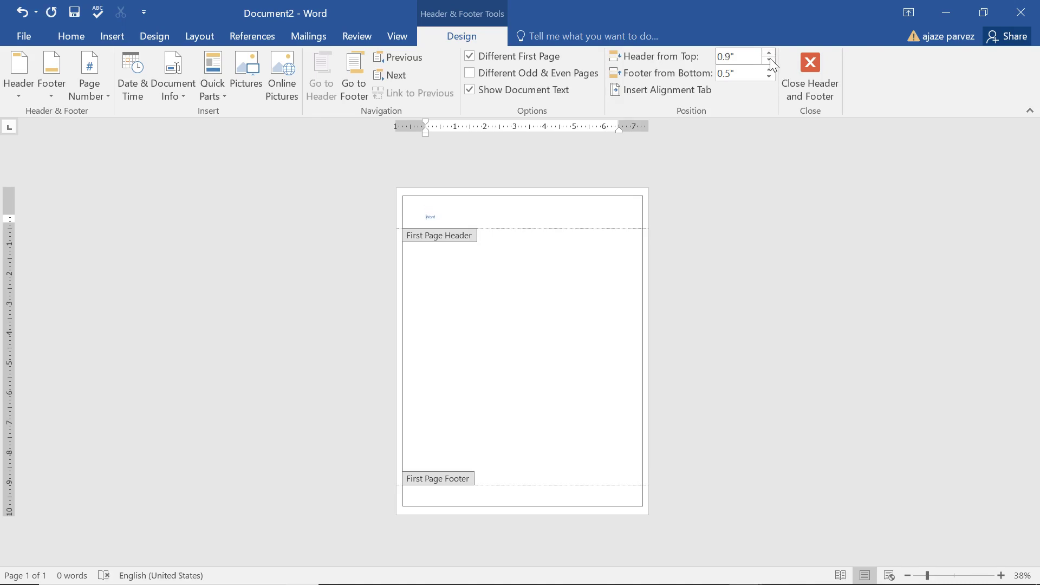
{"action": "left_click", "coordinate": [769, 60]}
{"action": "left_click", "coordinate": [769, 77]}
{"action": "left_click", "coordinate": [769, 77]}
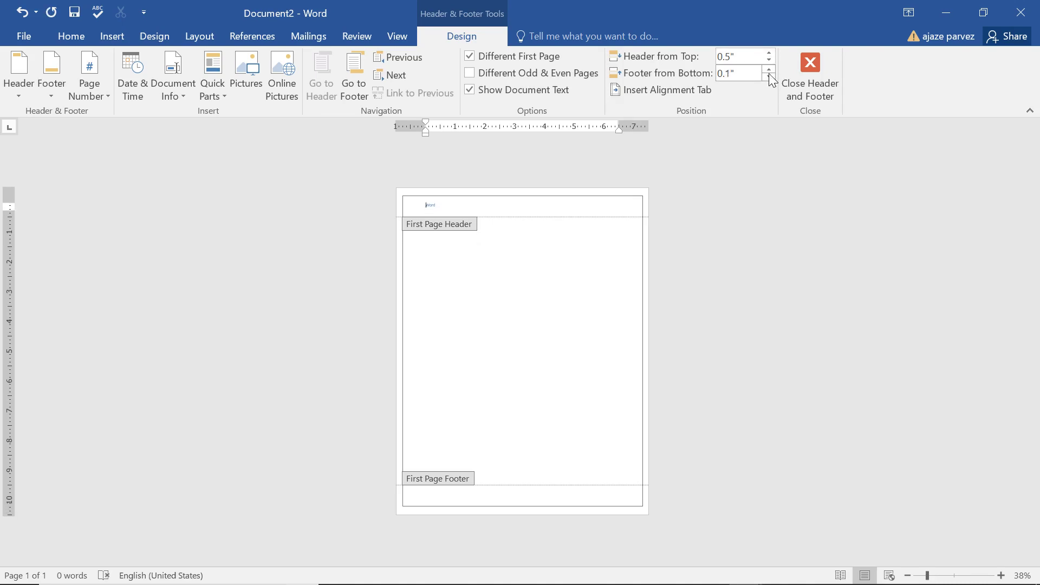
{"action": "left_click", "coordinate": [770, 69]}
{"action": "left_click", "coordinate": [769, 69]}
{"action": "left_click", "coordinate": [770, 71]}
{"action": "left_click", "coordinate": [769, 79]}
{"action": "left_click", "coordinate": [487, 506]}
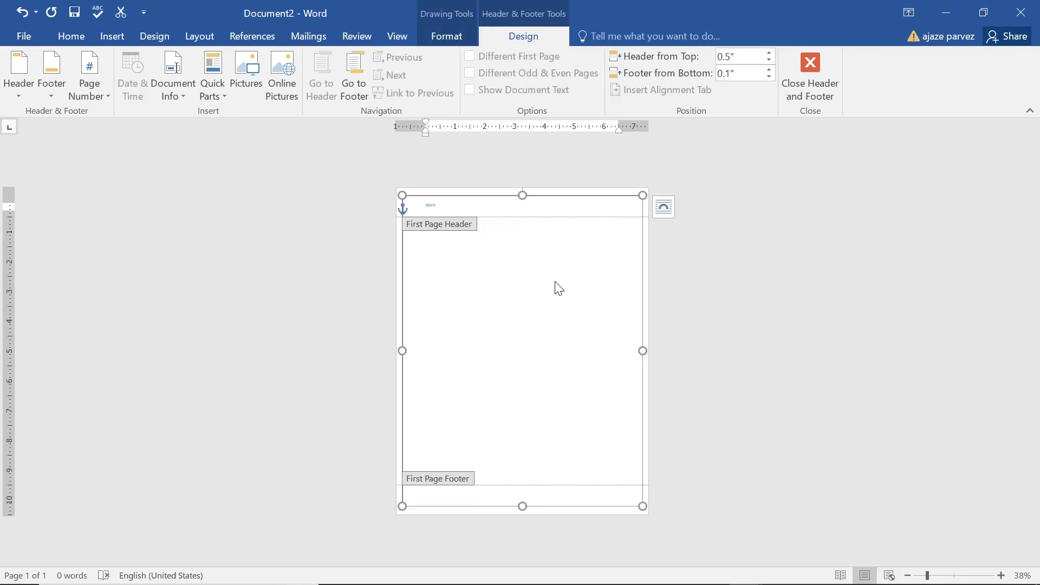
{"action": "double_click", "coordinate": [567, 315]}
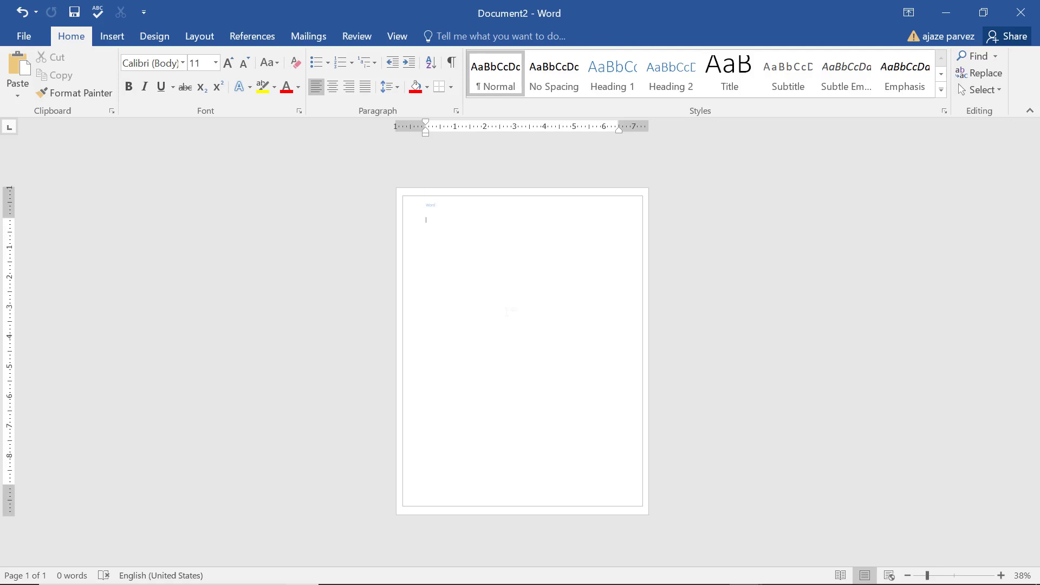
Insert a page break at the start of the body text to add a second page.
{"action": "scroll", "coordinate": [569, 180], "scroll_direction": "up", "scroll_amount": 2}
{"action": "scroll", "coordinate": [388, 184], "scroll_direction": "down", "scroll_amount": 2}
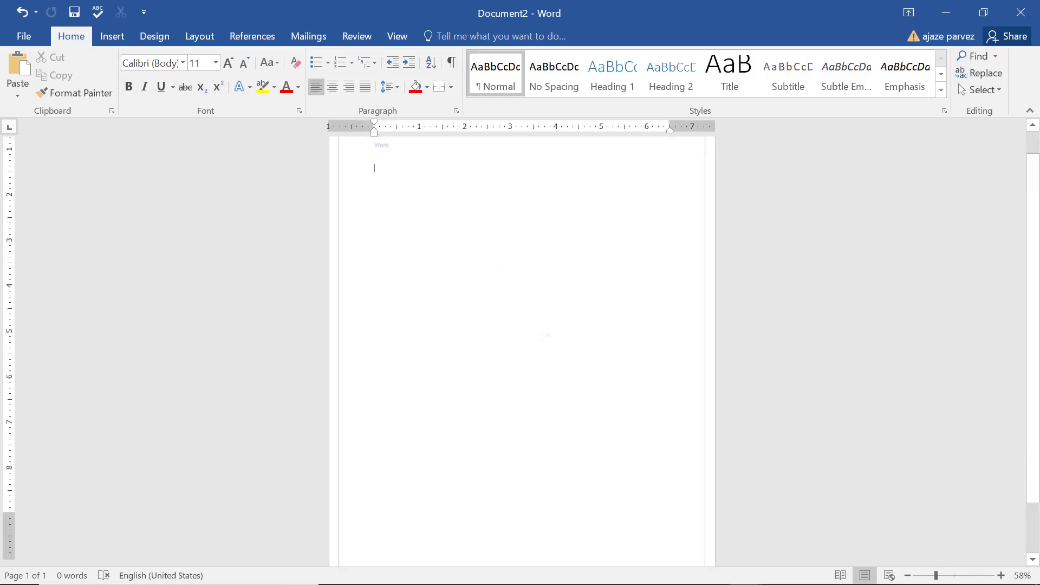
{"action": "key", "text": "ctrl+Return"}
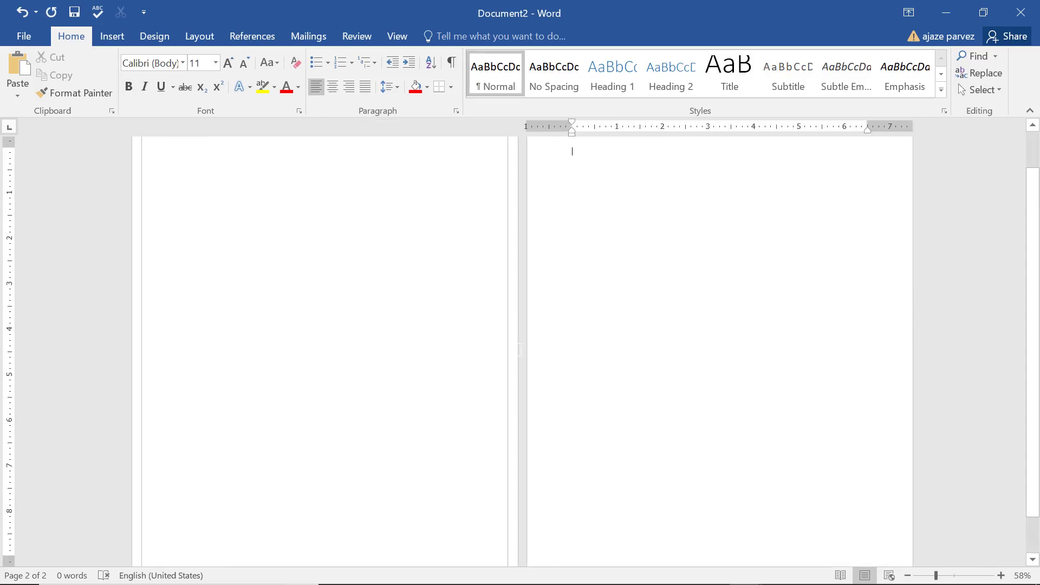
{"action": "scroll", "coordinate": [554, 338], "scroll_direction": "down", "scroll_amount": 3}
{"action": "scroll", "coordinate": [432, 242], "scroll_direction": "up", "scroll_amount": 1}
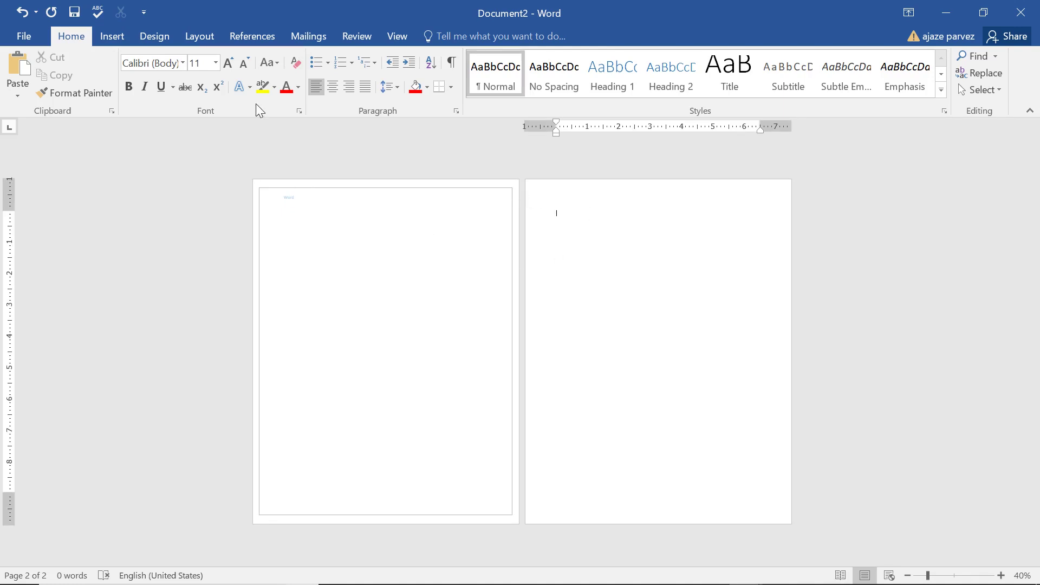
{"action": "left_click", "coordinate": [209, 32]}
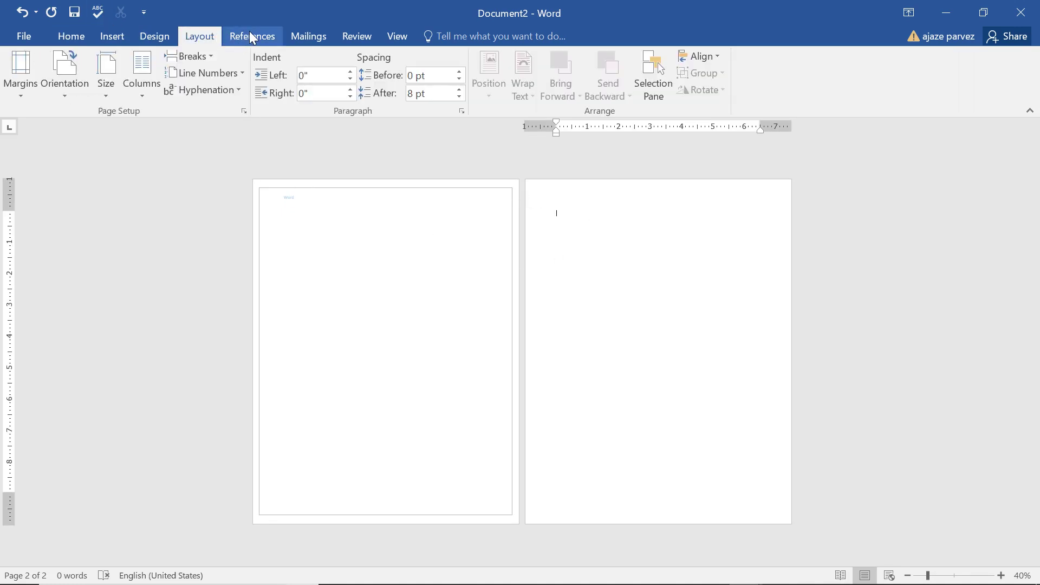
{"action": "left_click", "coordinate": [250, 31]}
{"action": "left_click", "coordinate": [303, 37]}
{"action": "left_click", "coordinate": [400, 38]}
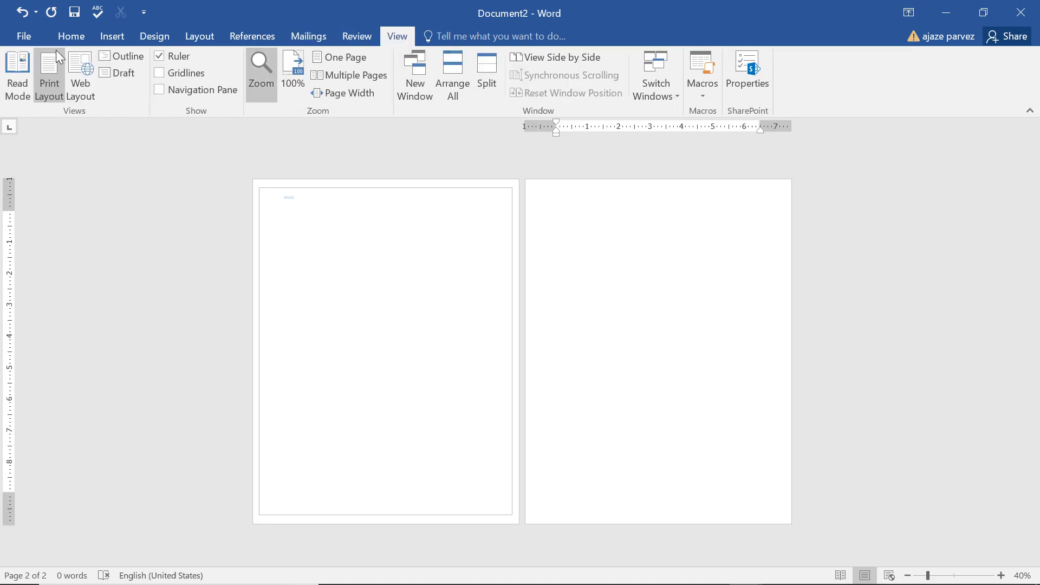
{"action": "left_click", "coordinate": [354, 38]}
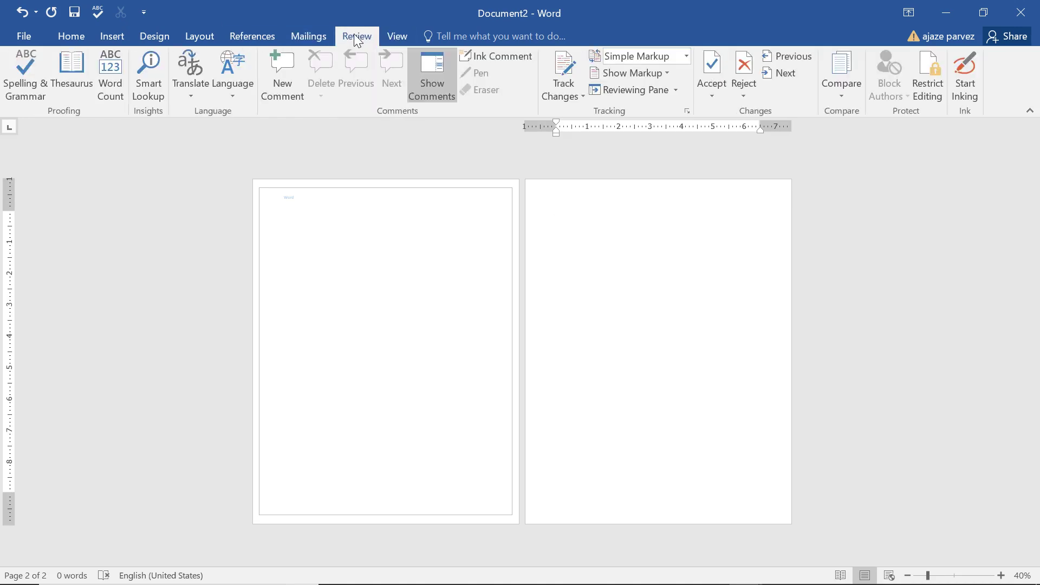
{"action": "left_click", "coordinate": [310, 36]}
{"action": "left_click", "coordinate": [266, 35]}
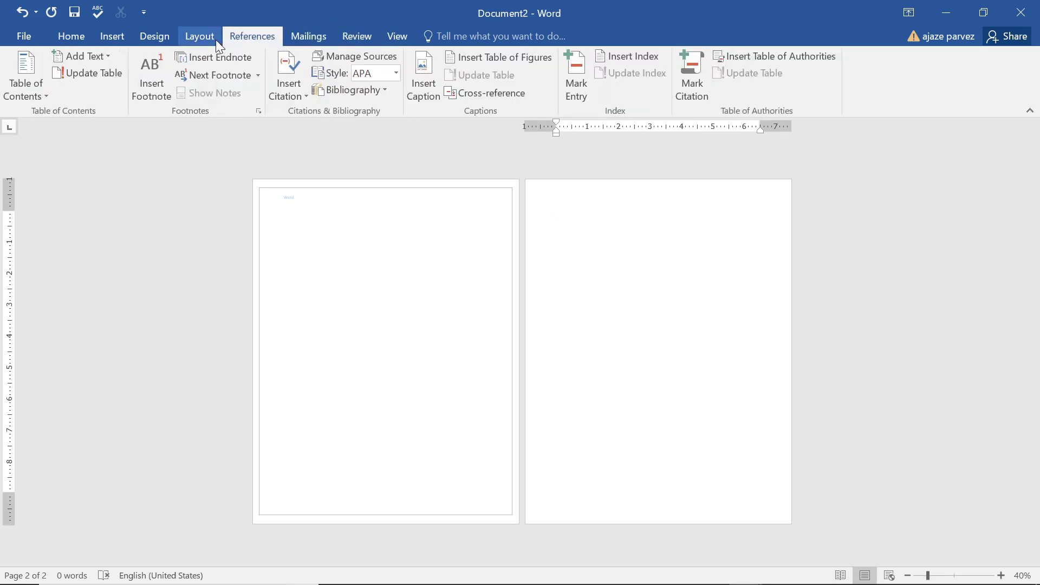
{"action": "left_click", "coordinate": [211, 38]}
Insert the built-in Austin header on the second page and return to the body text.
{"action": "left_click", "coordinate": [123, 38]}
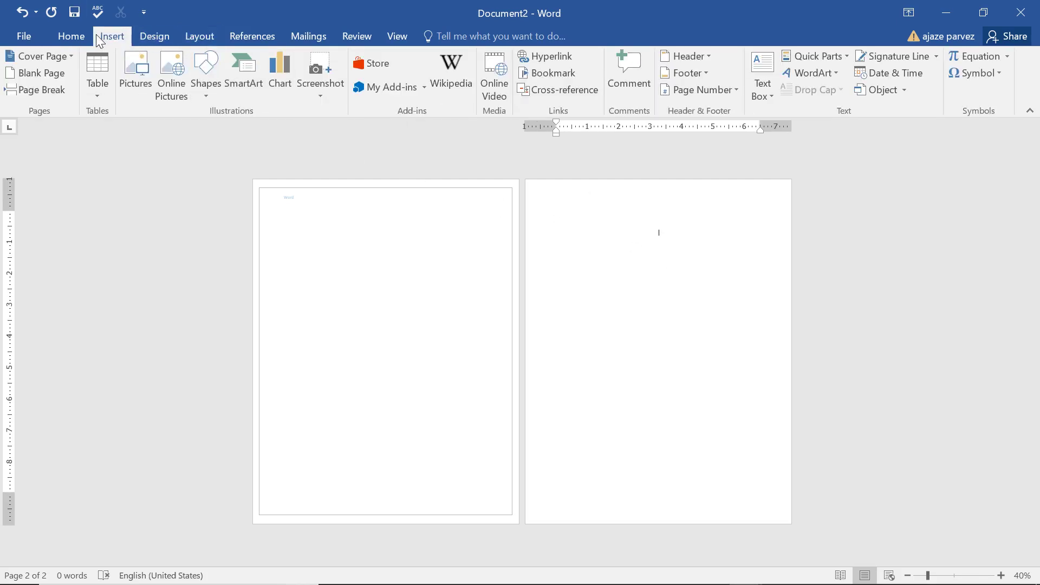
{"action": "left_click", "coordinate": [687, 60]}
{"action": "left_click", "coordinate": [759, 300]}
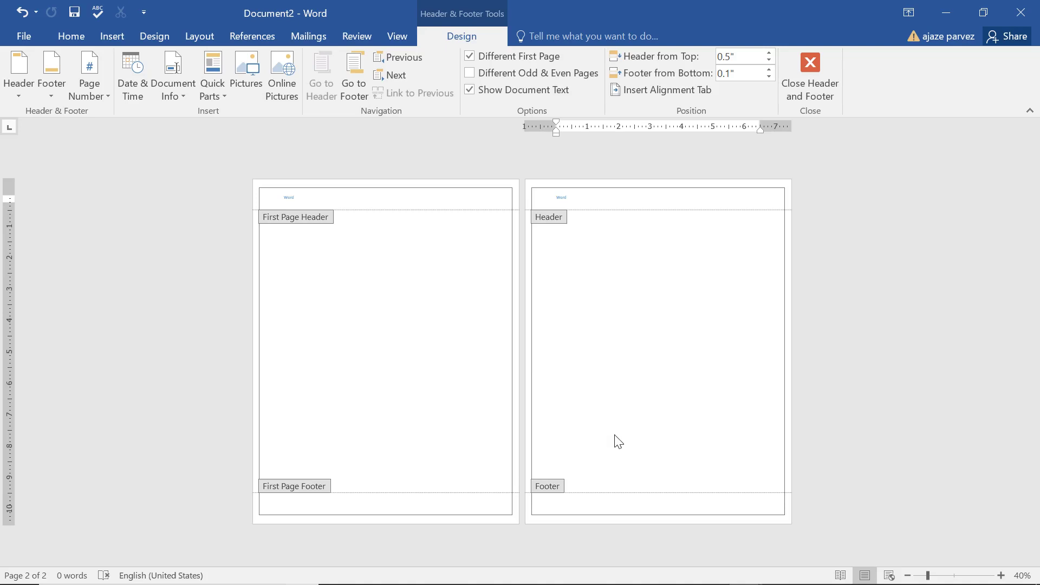
{"action": "left_click", "coordinate": [616, 516]}
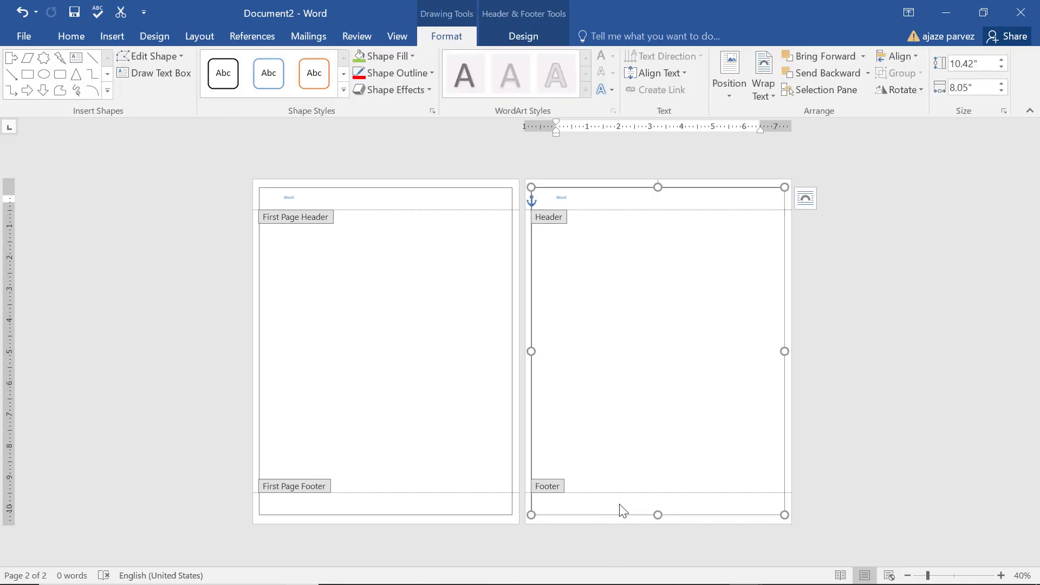
{"action": "right_click", "coordinate": [618, 501]}
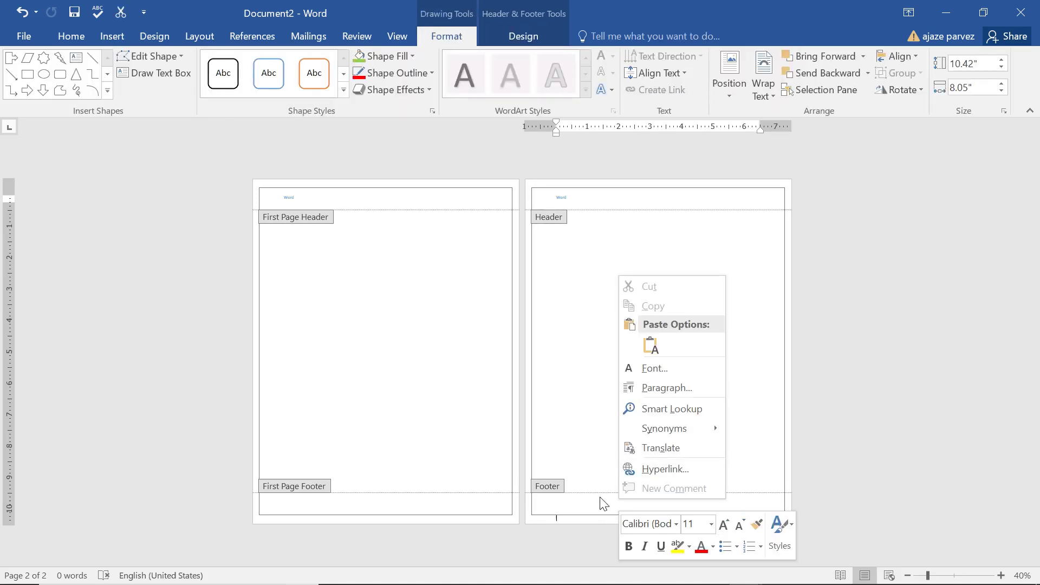
{"action": "left_click", "coordinate": [564, 506]}
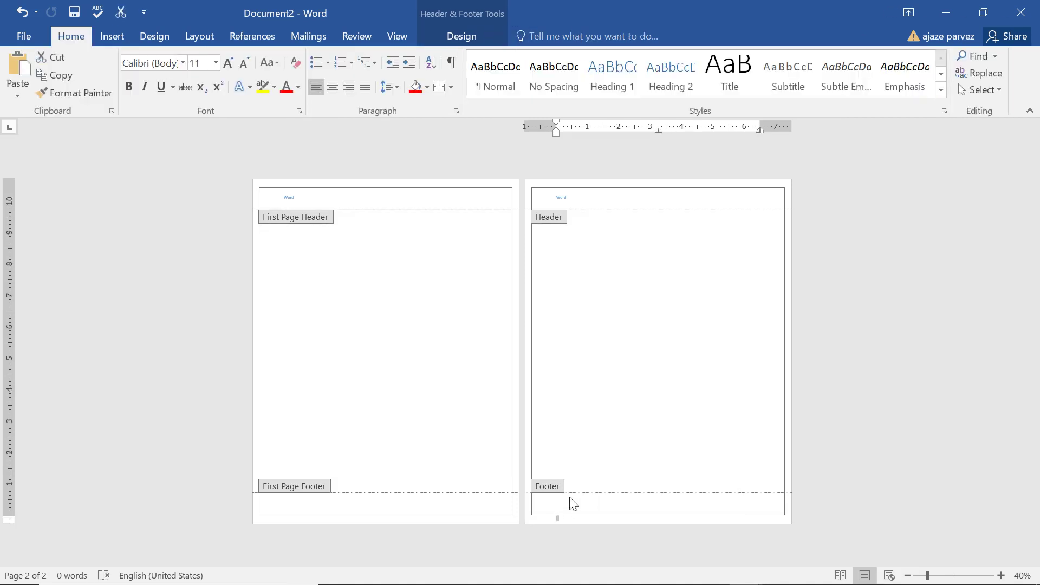
{"action": "key", "text": "Delete"}
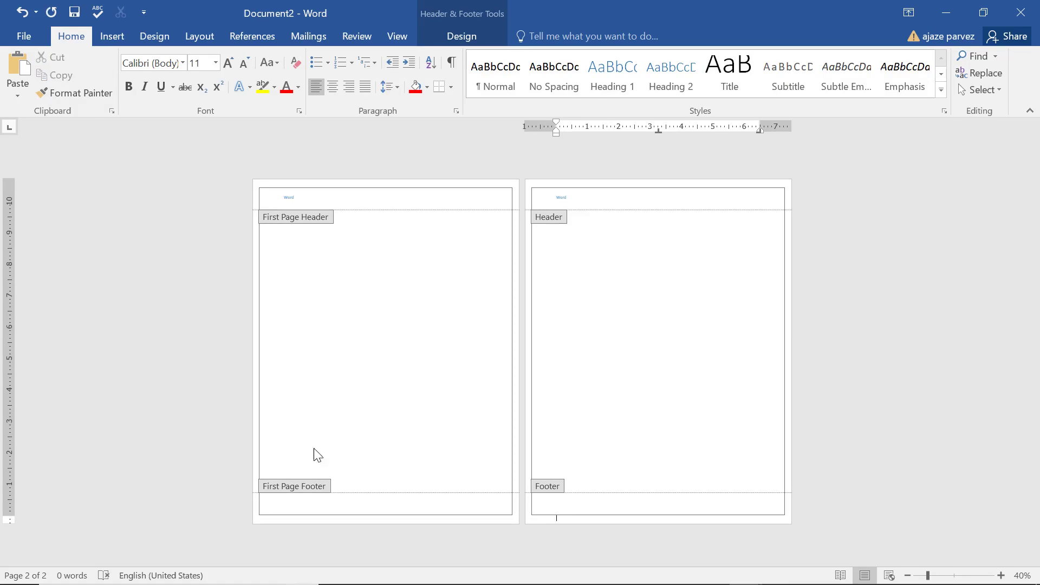
{"action": "double_click", "coordinate": [590, 430]}
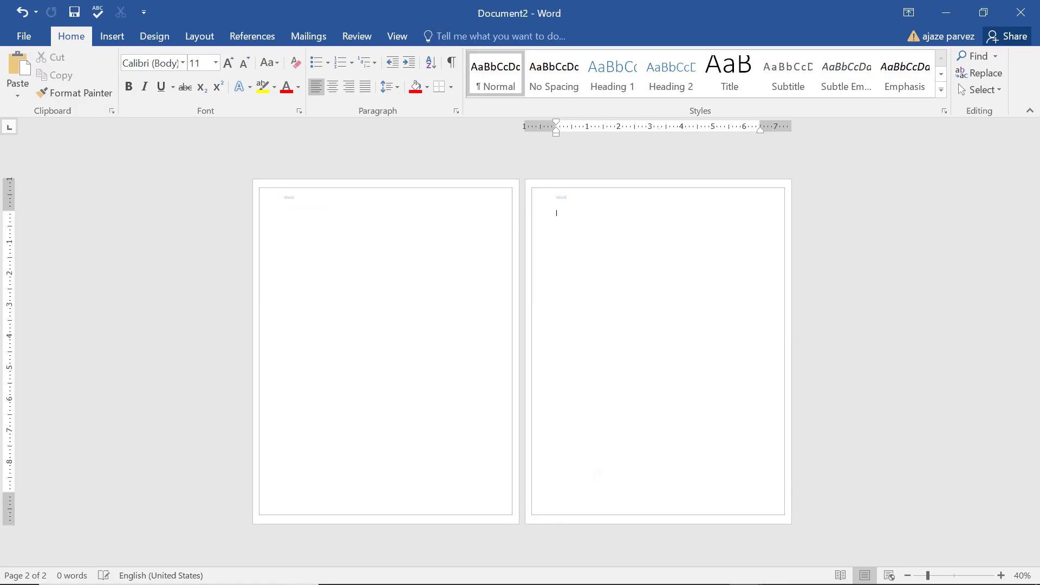
Insert the built-in Blank (Three Columns) footer on the second page.
{"action": "left_click", "coordinate": [112, 36]}
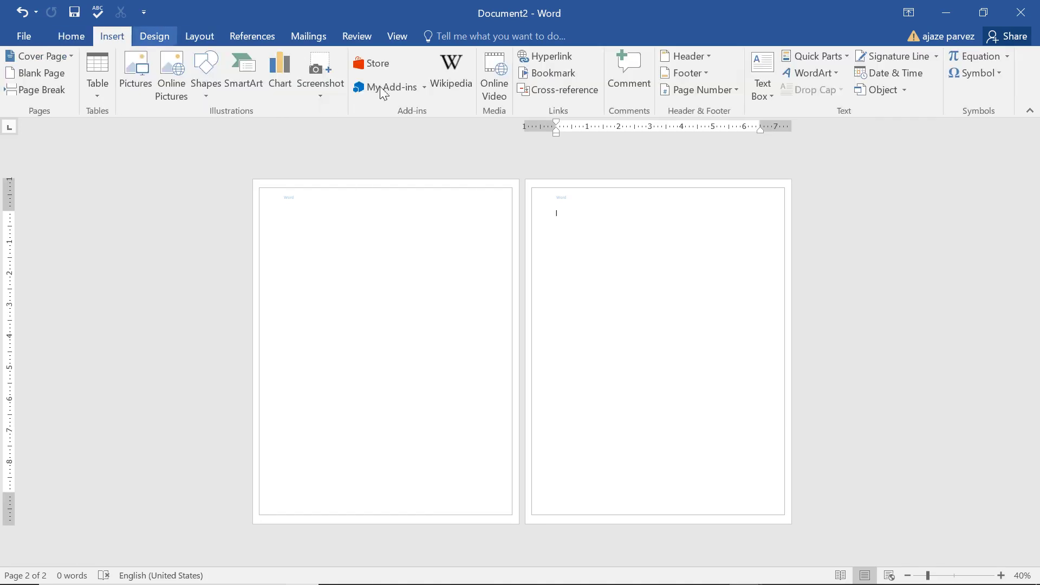
{"action": "left_click", "coordinate": [685, 73]}
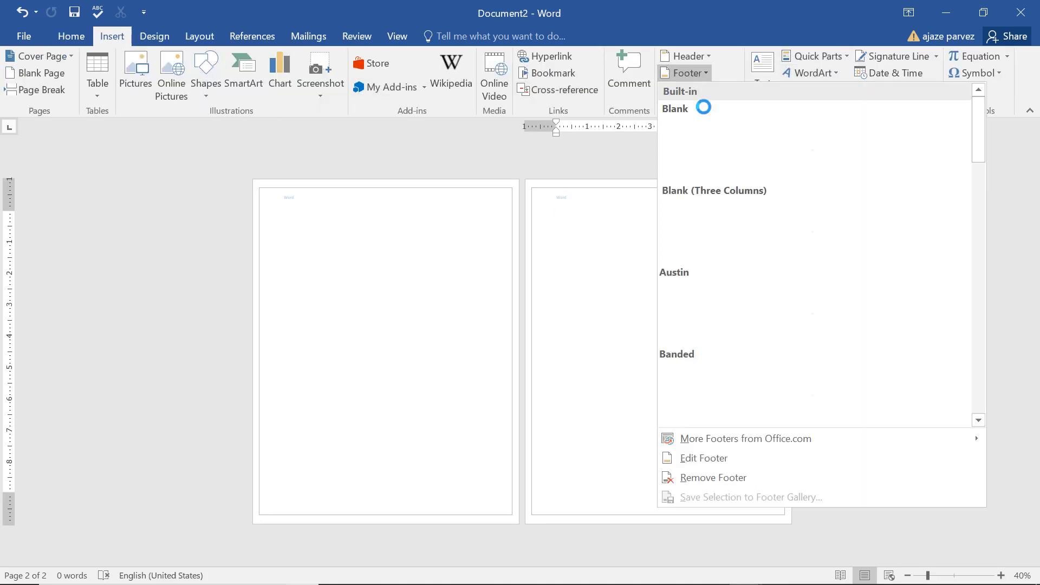
{"action": "left_click", "coordinate": [763, 254]}
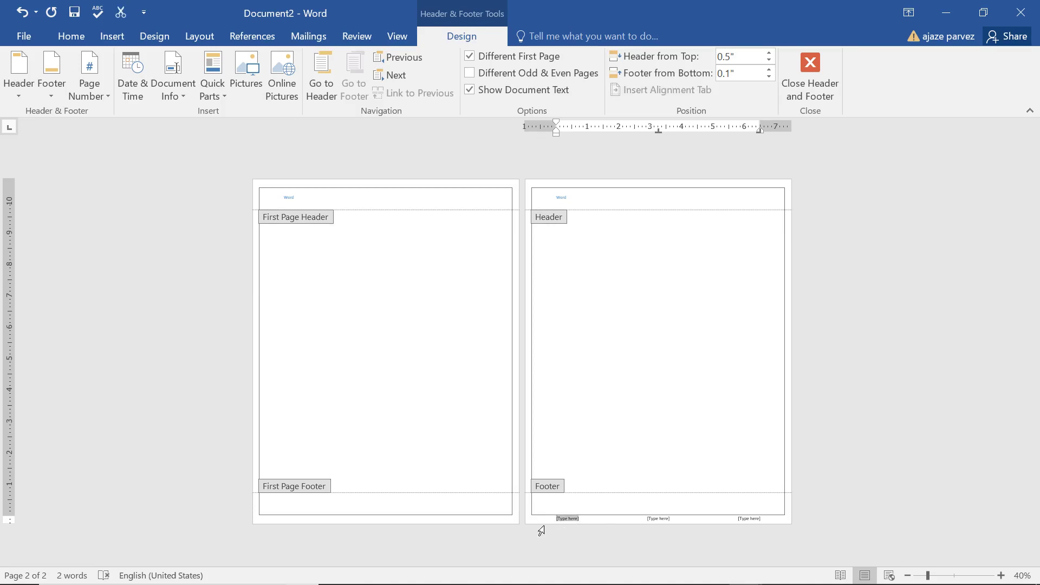
Fill the first two footer placeholders with "My" and "page", clear the third one, and leave footer editing.
{"action": "type", "text": "my"}
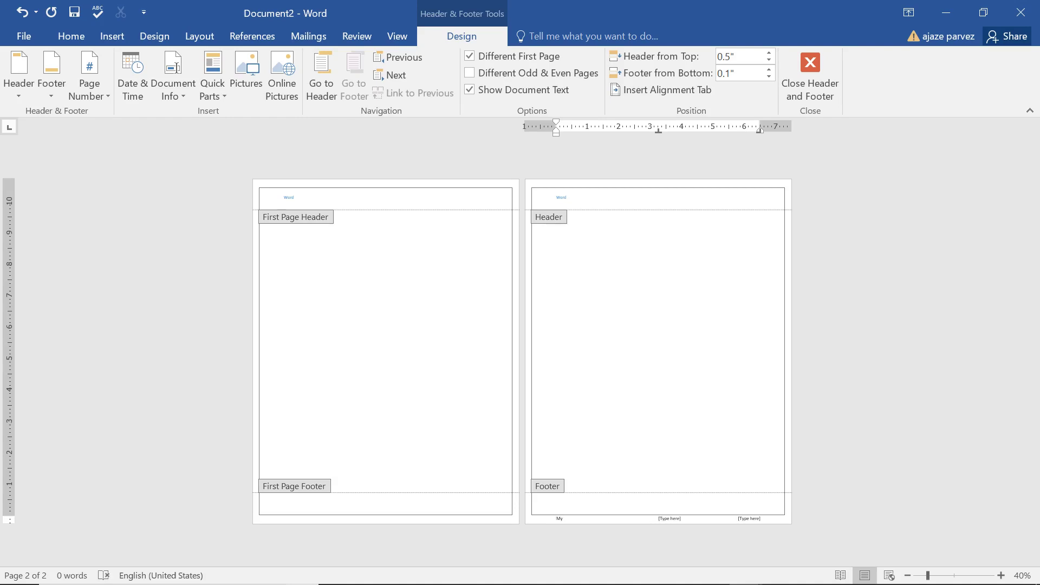
{"action": "type", "text": "page"}
{"action": "key", "text": "Tab"}
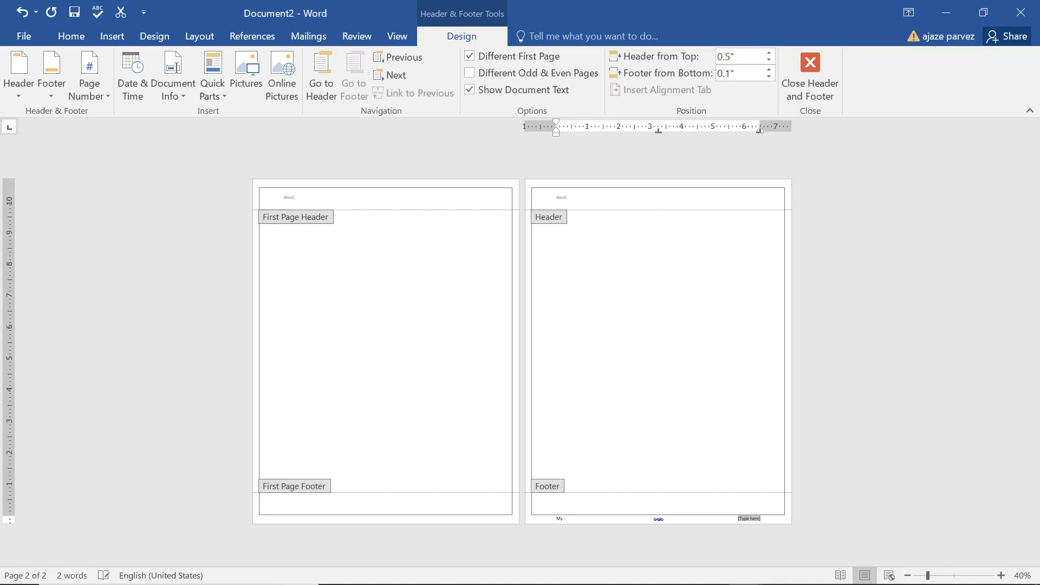
{"action": "key", "text": "BackSpace"}
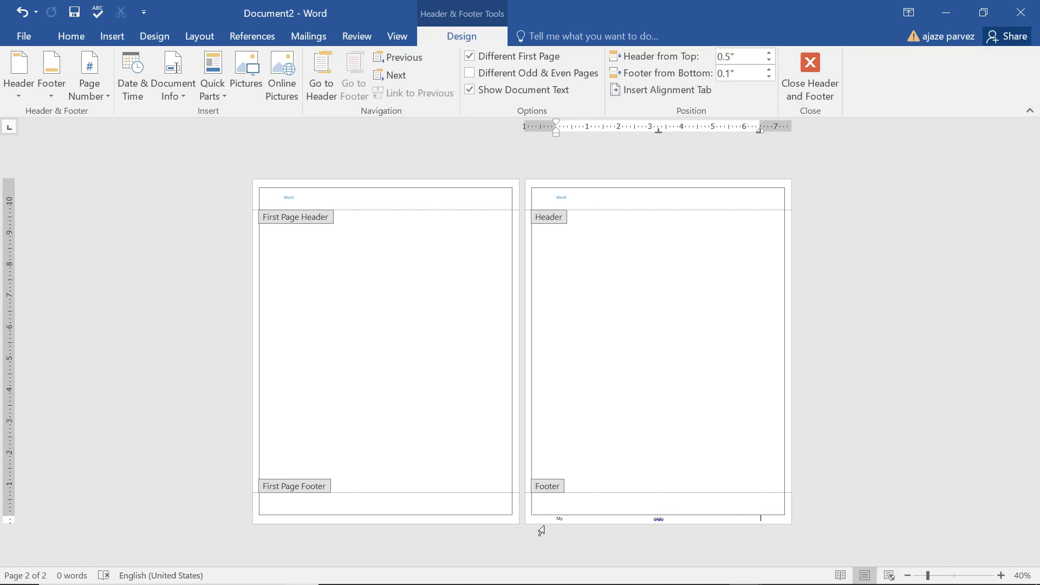
{"action": "scroll", "coordinate": [542, 531], "scroll_direction": "up", "scroll_amount": 5}
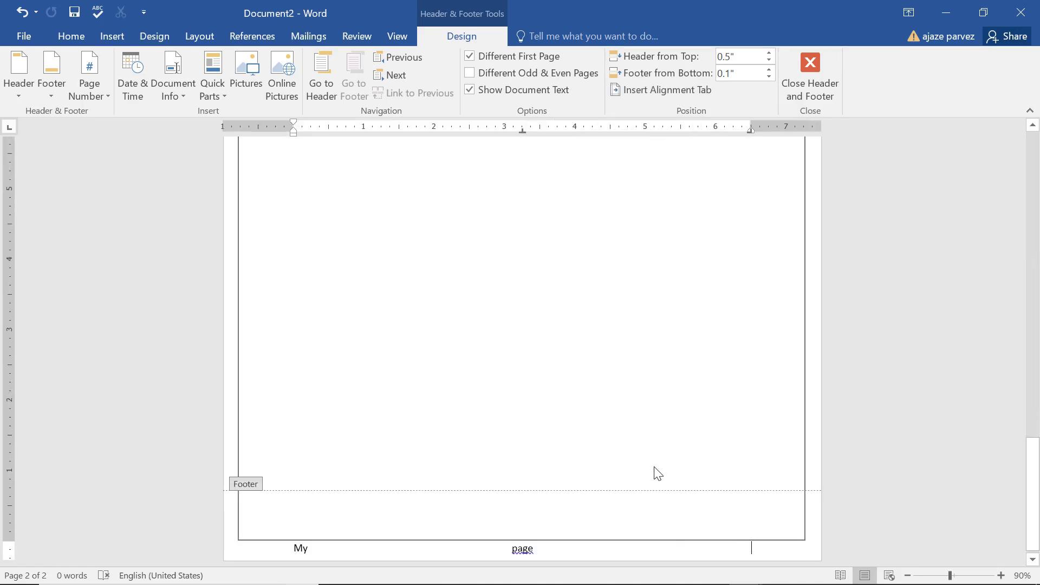
{"action": "key", "text": "shift+Home"}
{"action": "double_click", "coordinate": [644, 347]}
Insert a page break on the second page to add a third page.
{"action": "scroll", "coordinate": [645, 350], "scroll_direction": "down", "scroll_amount": 2}
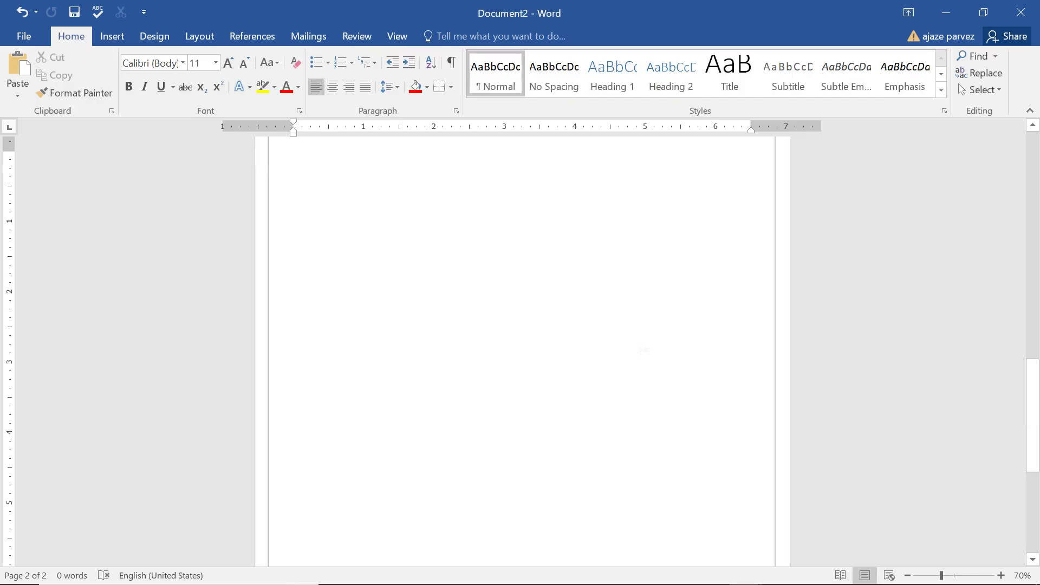
{"action": "scroll", "coordinate": [645, 349], "scroll_direction": "down", "scroll_amount": 2}
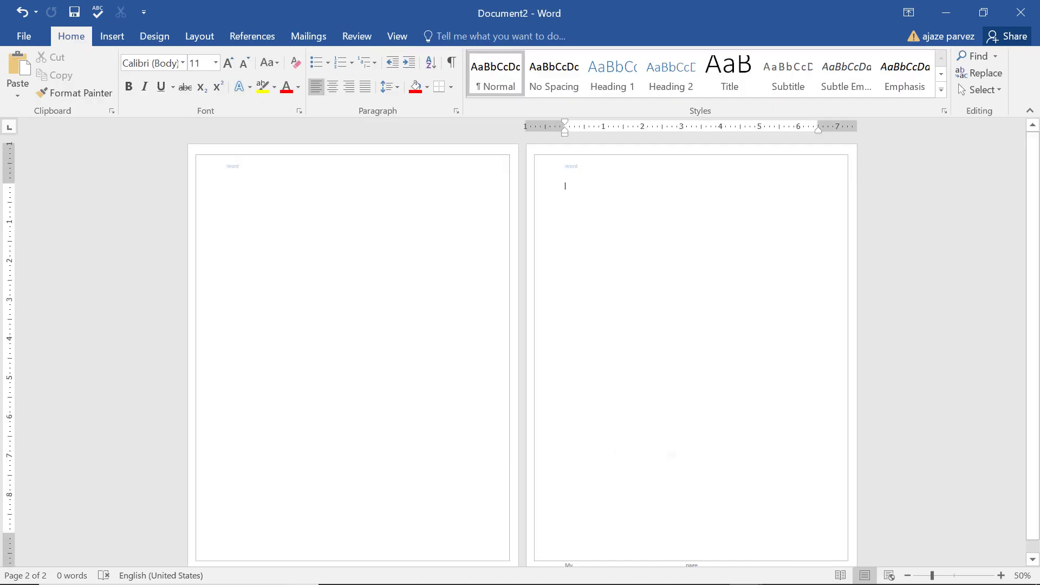
{"action": "key", "text": "ctrl+Return"}
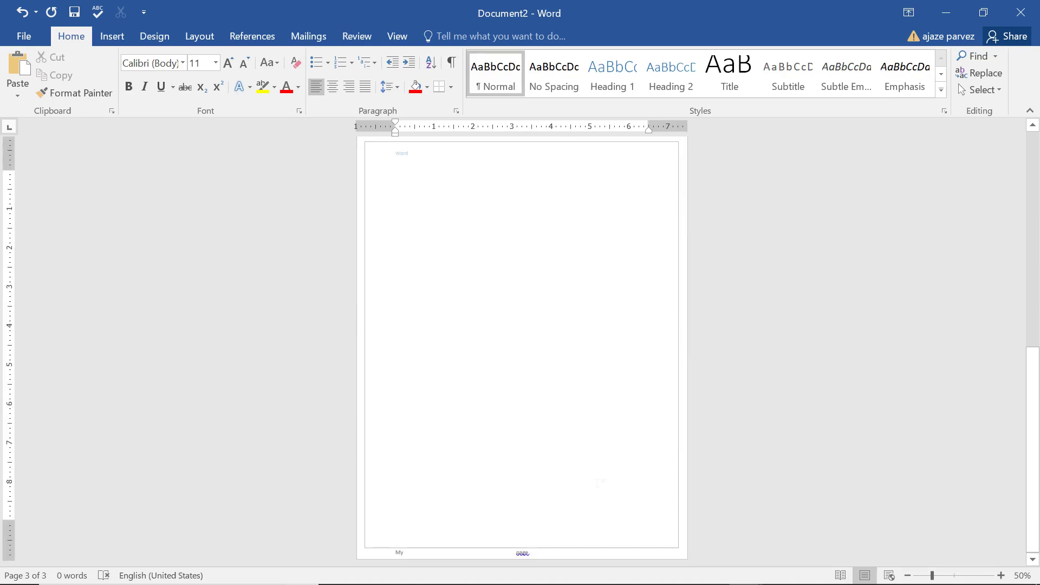
{"action": "scroll", "coordinate": [551, 410], "scroll_direction": "down", "scroll_amount": 2}
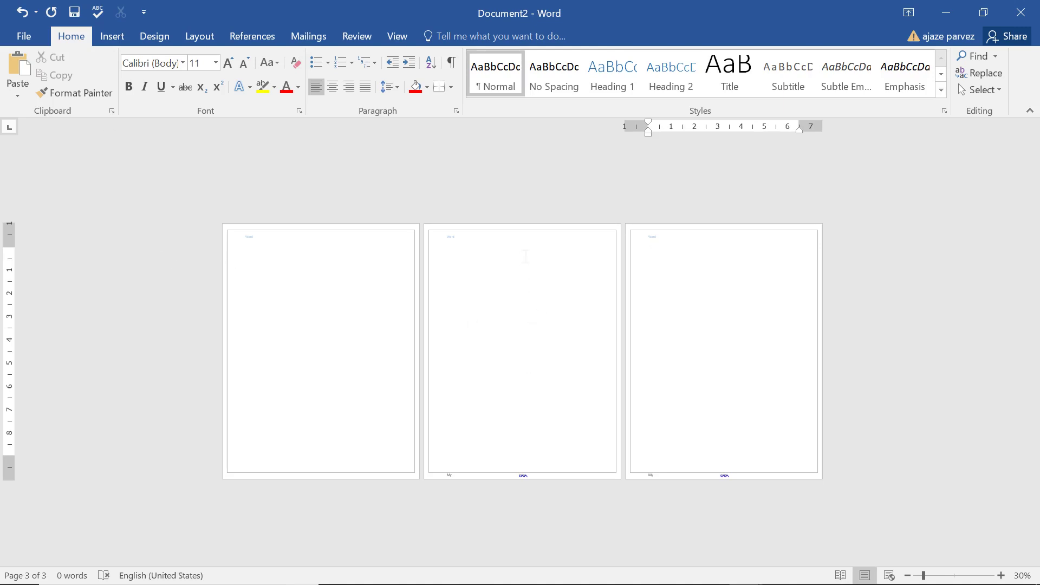
{"action": "scroll", "coordinate": [641, 262], "scroll_direction": "up", "scroll_amount": 2}
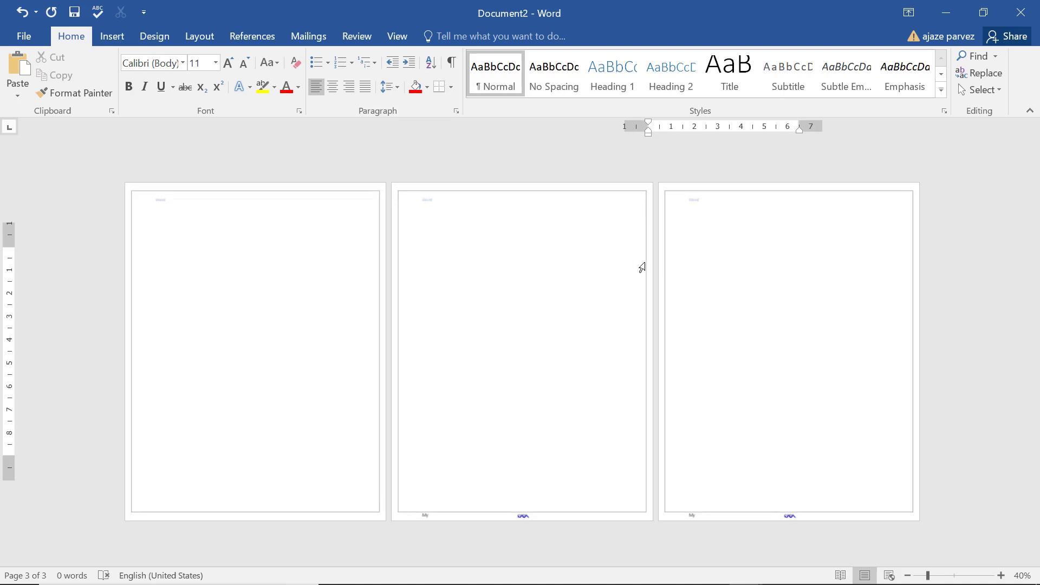
Remove the header from the first page.
{"action": "left_click", "coordinate": [405, 159]}
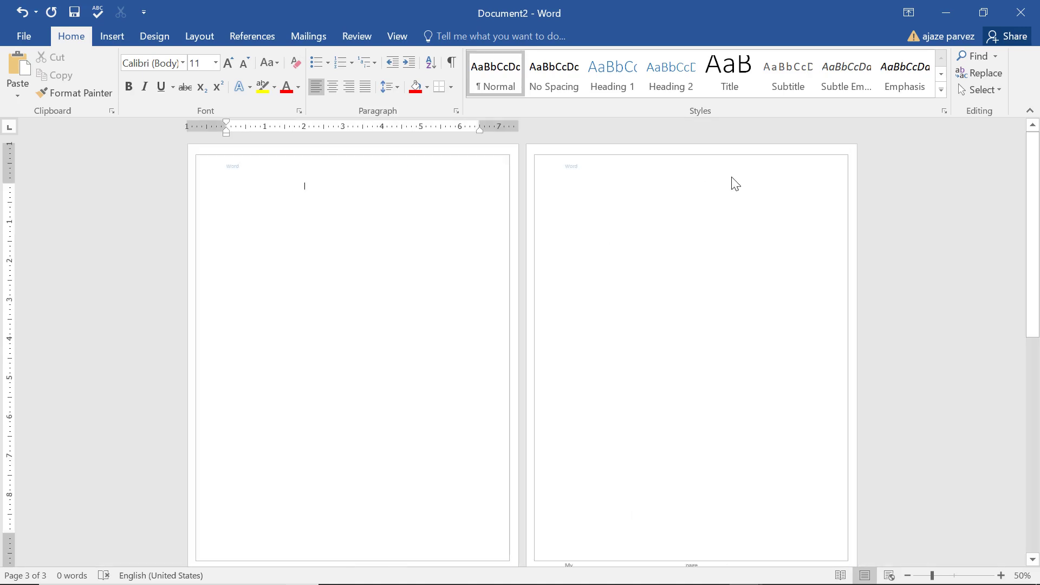
{"action": "scroll", "coordinate": [439, 520], "scroll_direction": "down", "scroll_amount": 2}
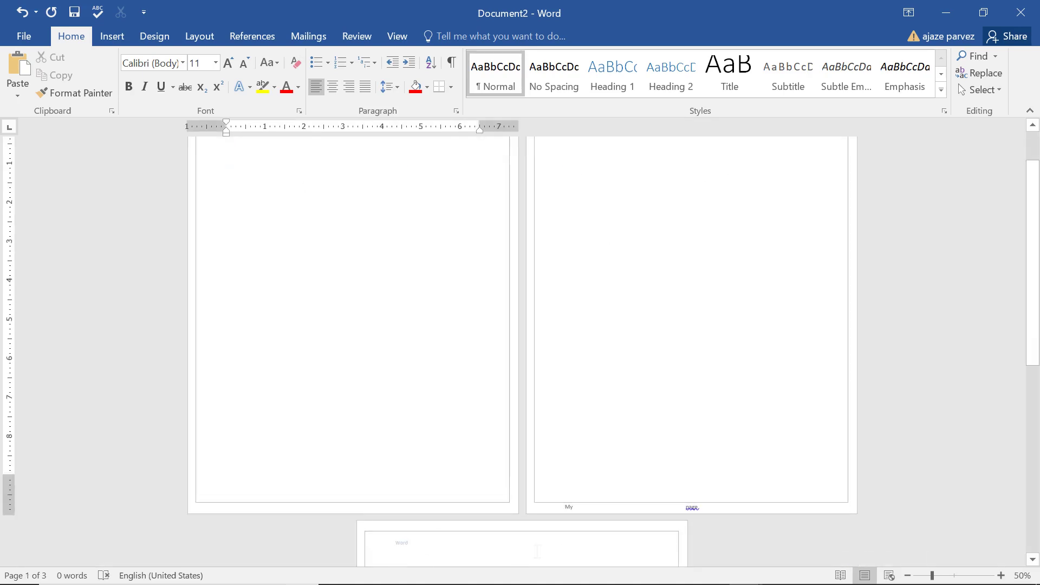
{"action": "scroll", "coordinate": [537, 551], "scroll_direction": "down", "scroll_amount": 10}
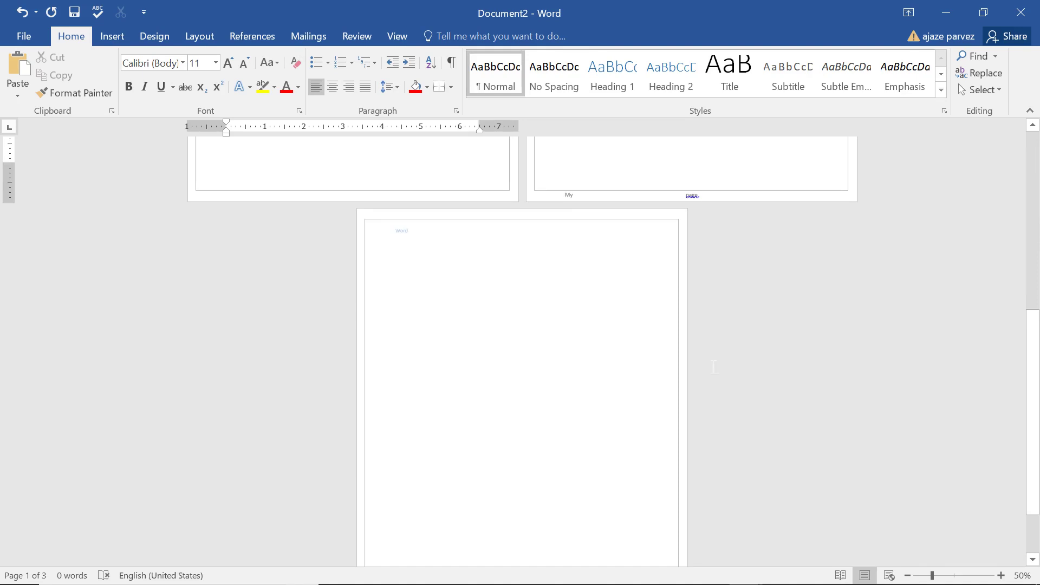
{"action": "scroll", "coordinate": [714, 367], "scroll_direction": "up", "scroll_amount": 1}
{"action": "left_click", "coordinate": [112, 36]}
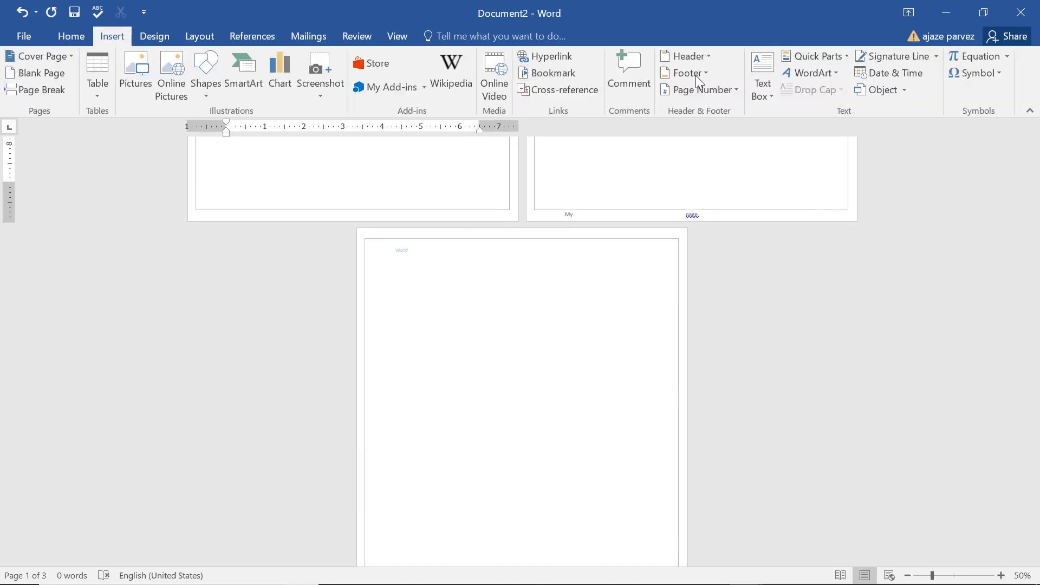
{"action": "left_click", "coordinate": [710, 57]}
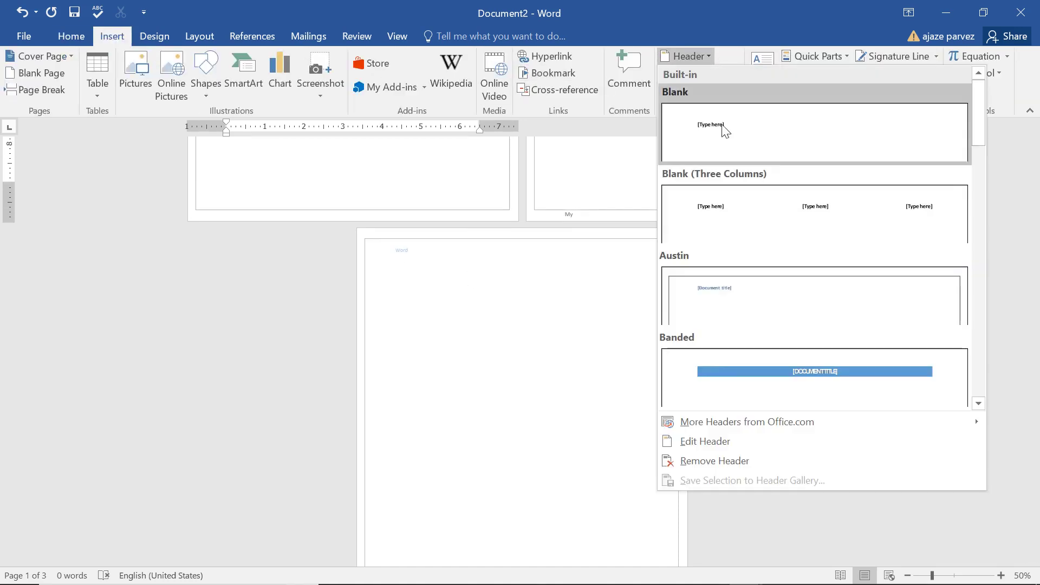
{"action": "left_click", "coordinate": [730, 461]}
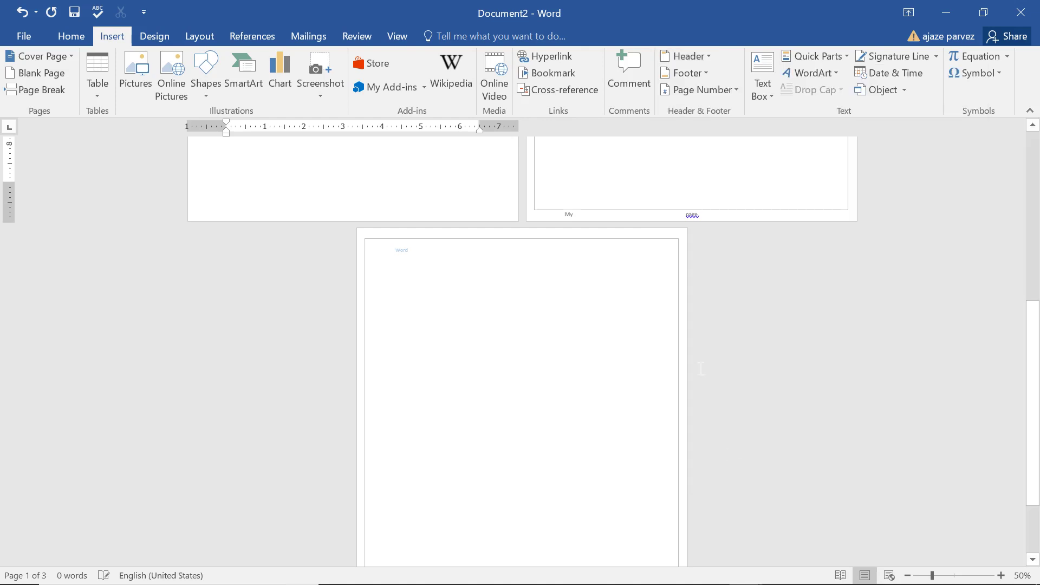
Remove the first page's footer, and open the footer area for editing before returning to the body text.
{"action": "left_click", "coordinate": [681, 74]}
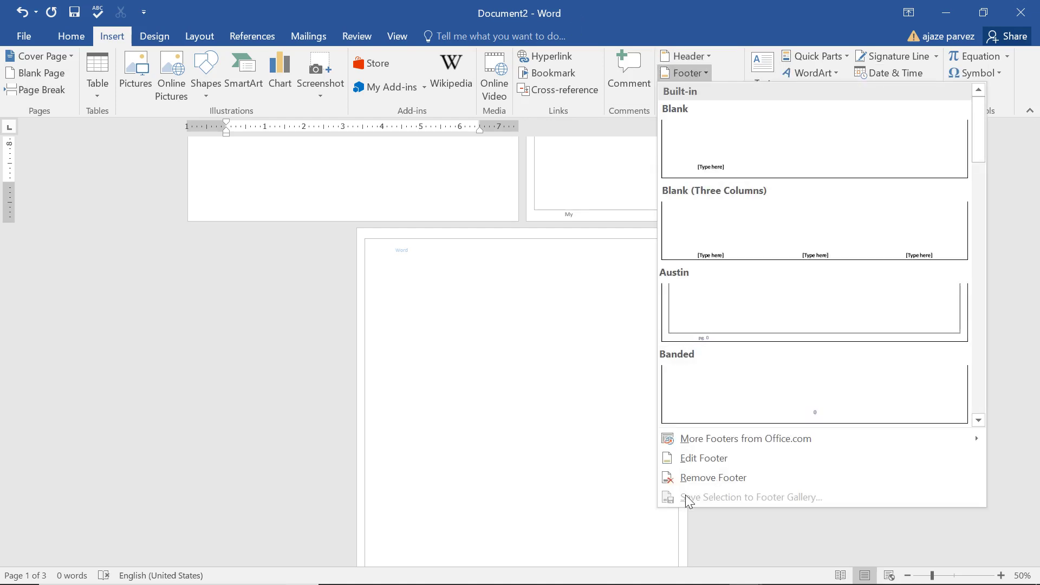
{"action": "left_click", "coordinate": [707, 481]}
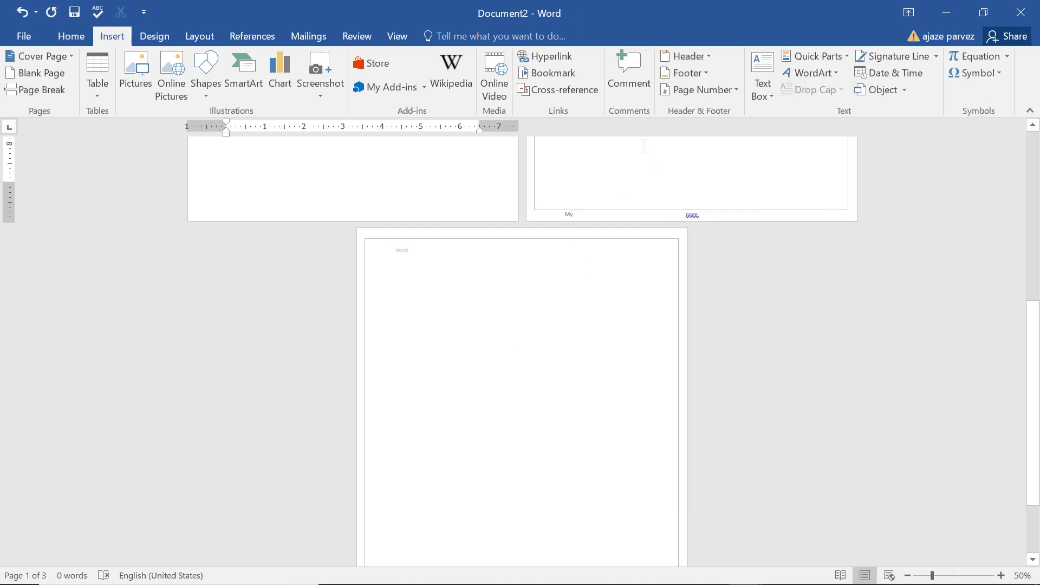
{"action": "left_click", "coordinate": [686, 73]}
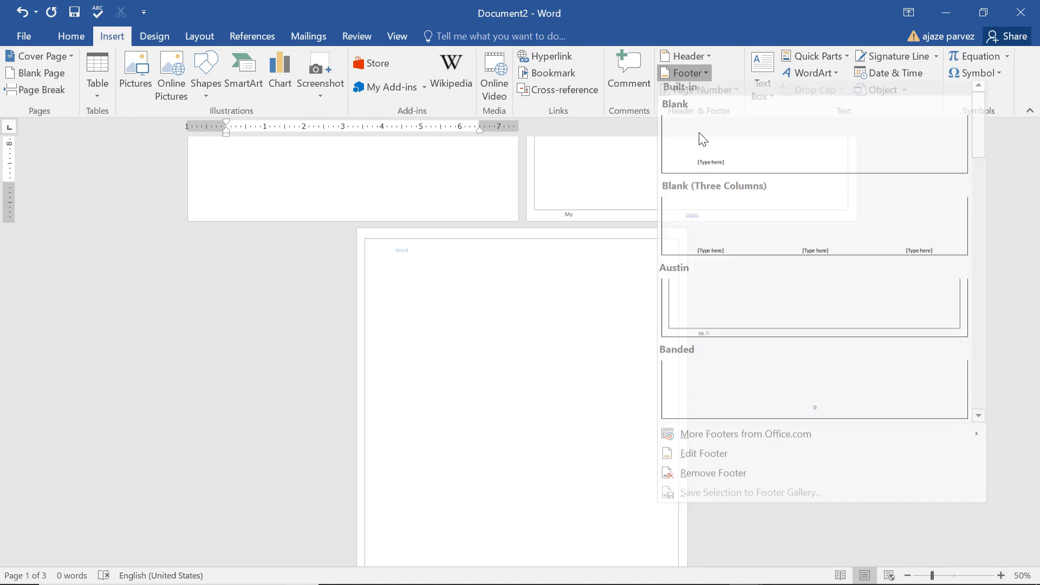
{"action": "left_click", "coordinate": [705, 458]}
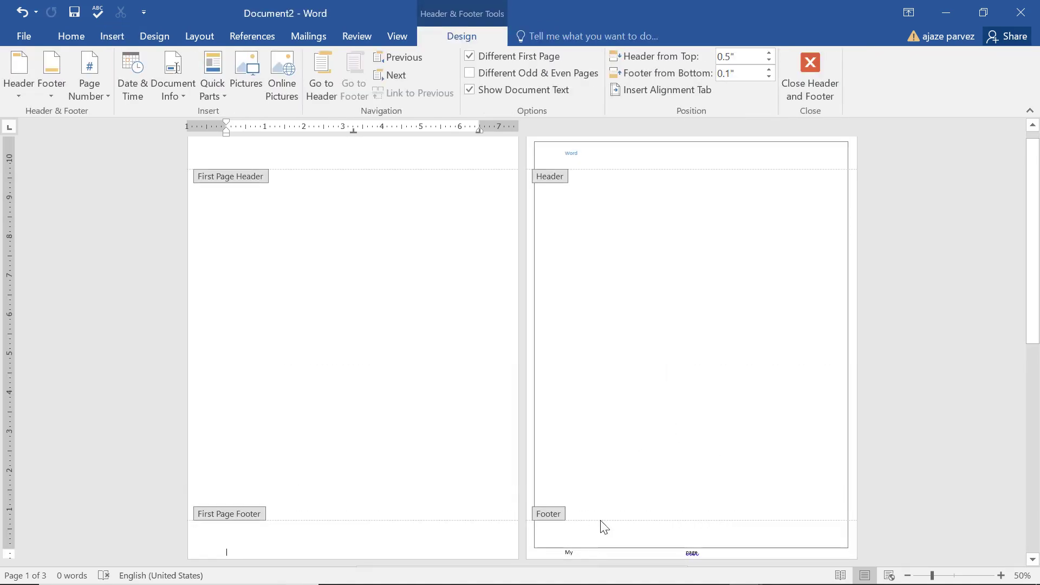
{"action": "left_click", "coordinate": [811, 64]}
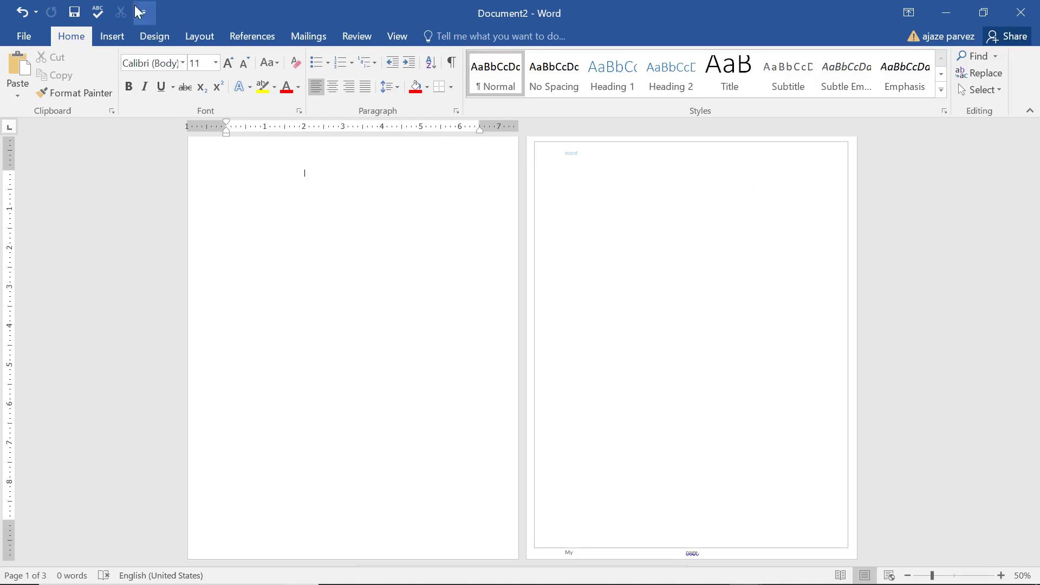
Add a Plain Number 3 page number at the top of the first page and leave header editing.
{"action": "left_click", "coordinate": [111, 38]}
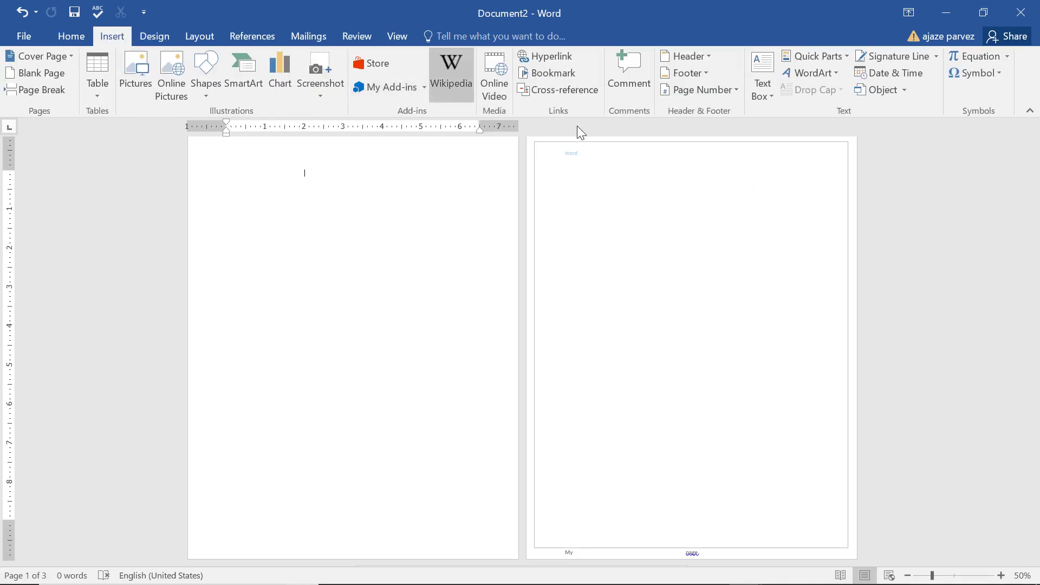
{"action": "left_click", "coordinate": [713, 89]}
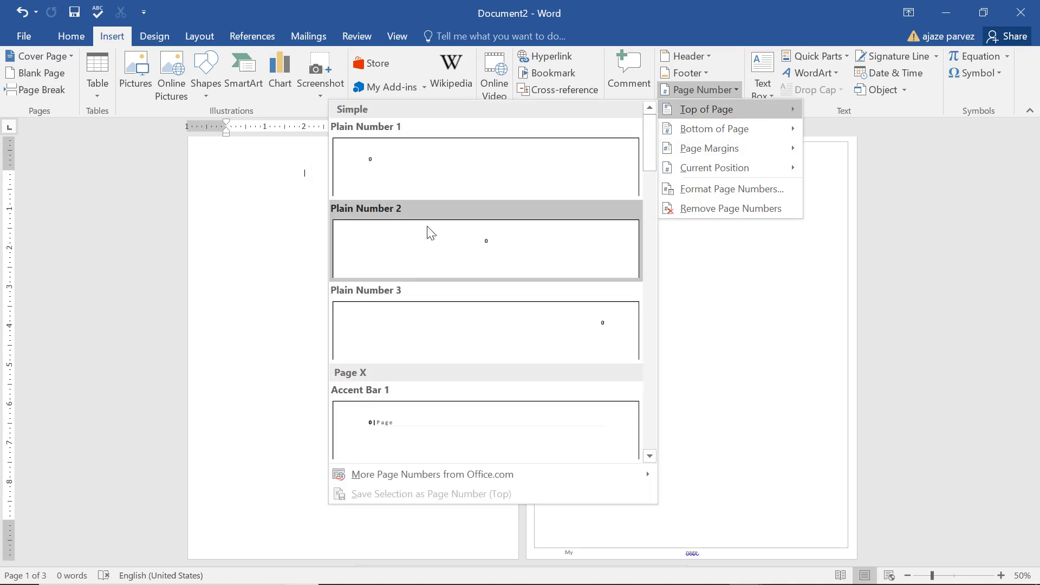
{"action": "left_click", "coordinate": [591, 339]}
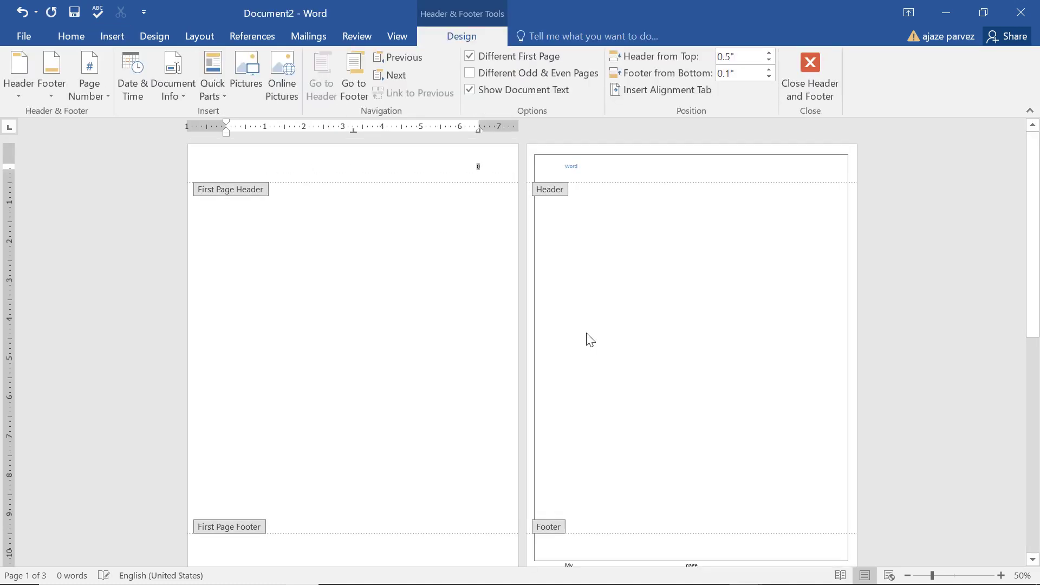
{"action": "double_click", "coordinate": [583, 379]}
Extend the document to eight pages and look over the headers and footers on the added pages.
{"action": "scroll", "coordinate": [583, 378], "scroll_direction": "down", "scroll_amount": 5}
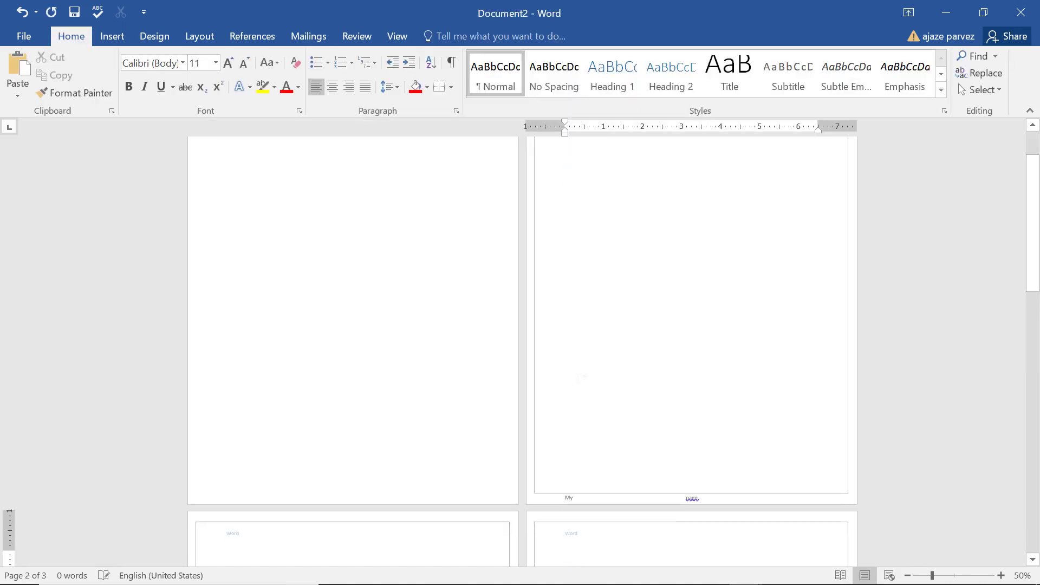
{"action": "scroll", "coordinate": [595, 369], "scroll_direction": "down", "scroll_amount": 1, "text": "ctrl"}
{"action": "scroll", "coordinate": [593, 369], "scroll_direction": "up", "scroll_amount": 9, "text": "ctrl"}
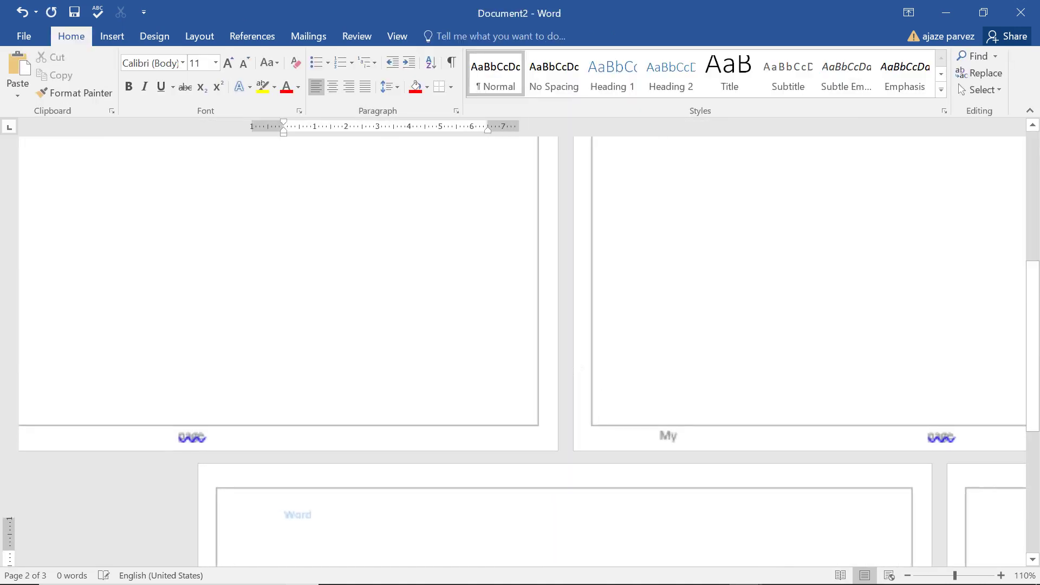
{"action": "scroll", "coordinate": [483, 417], "scroll_direction": "down", "scroll_amount": 1}
{"action": "scroll", "coordinate": [697, 394], "scroll_direction": "up", "scroll_amount": 2}
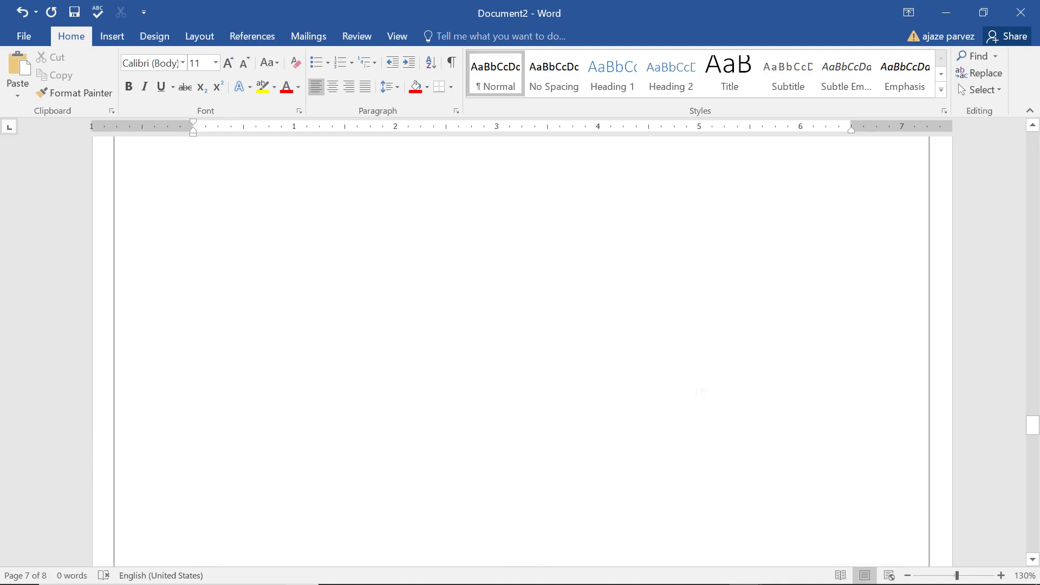
{"action": "scroll", "coordinate": [698, 394], "scroll_direction": "down", "scroll_amount": 2}
{"action": "scroll", "coordinate": [698, 394], "scroll_direction": "up", "scroll_amount": 2}
{"action": "scroll", "coordinate": [698, 394], "scroll_direction": "down", "scroll_amount": 2}
{"action": "scroll", "coordinate": [697, 394], "scroll_direction": "down", "scroll_amount": 3}
{"action": "scroll", "coordinate": [696, 393], "scroll_direction": "up", "scroll_amount": 3}
{"action": "scroll", "coordinate": [698, 391], "scroll_direction": "down", "scroll_amount": 3}
{"action": "scroll", "coordinate": [698, 391], "scroll_direction": "up", "scroll_amount": 3}
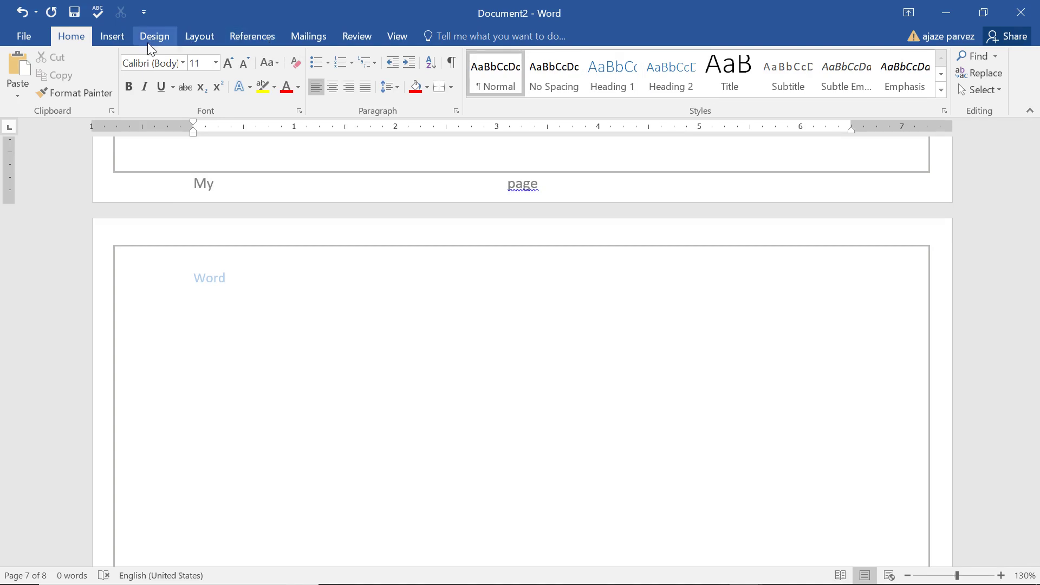
Insert a Plain Number 2 page number at the bottom of the pages and check the numbering on several pages.
{"action": "left_click", "coordinate": [113, 36]}
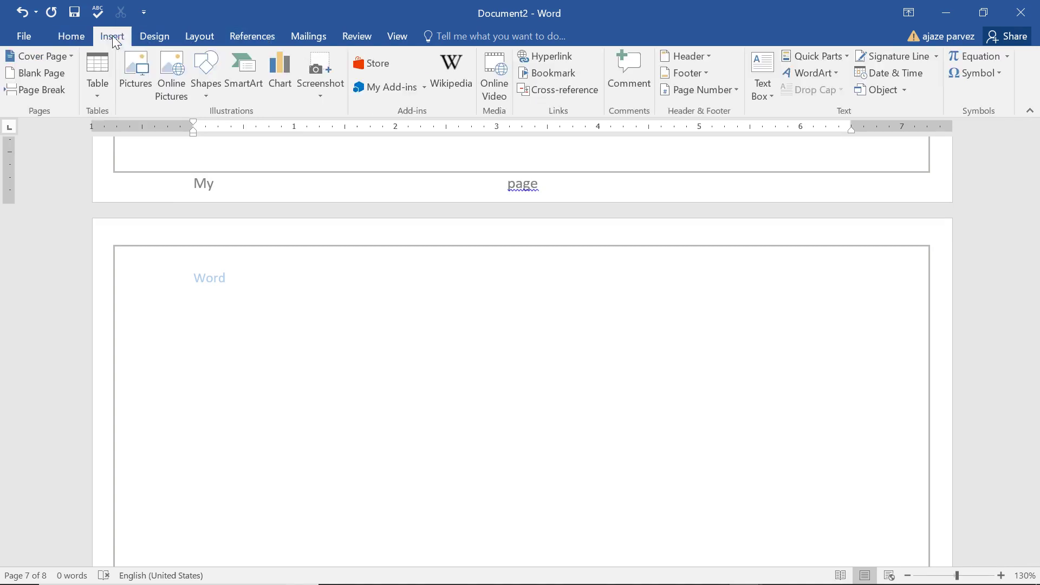
{"action": "left_click", "coordinate": [719, 90]}
{"action": "mouse_move", "coordinate": [721, 128]}
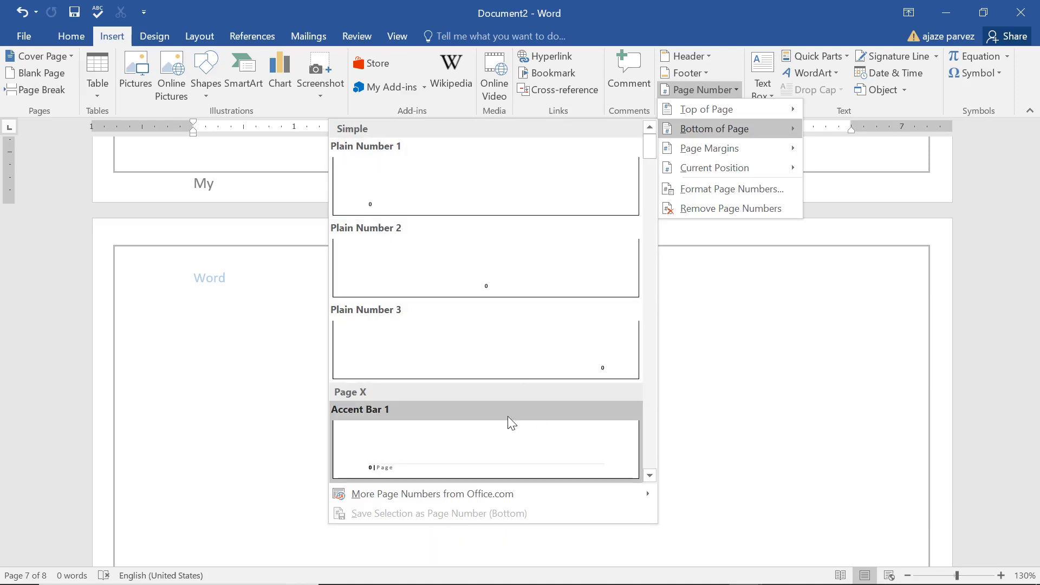
{"action": "left_click", "coordinate": [505, 285]}
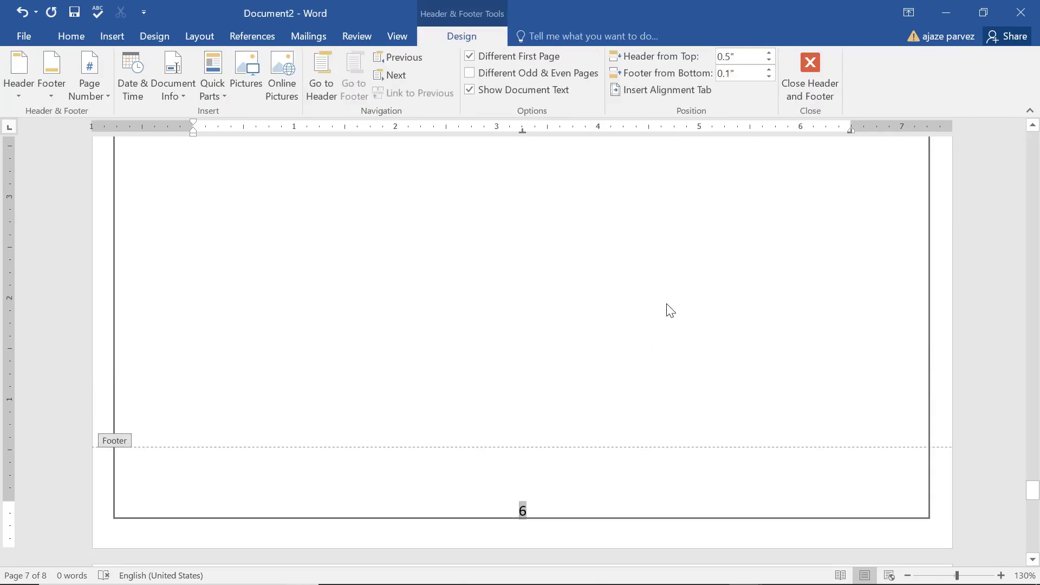
{"action": "scroll", "coordinate": [671, 311], "scroll_direction": "down", "scroll_amount": 3, "text": "ctrl"}
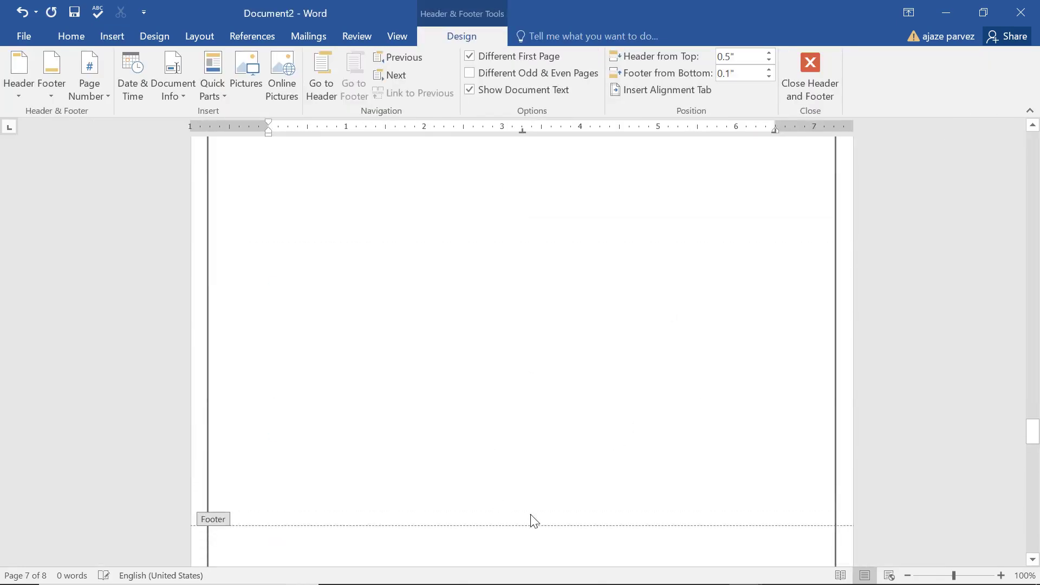
{"action": "scroll", "coordinate": [528, 390], "scroll_direction": "down", "scroll_amount": 10}
{"action": "scroll", "coordinate": [542, 339], "scroll_direction": "up", "scroll_amount": 5}
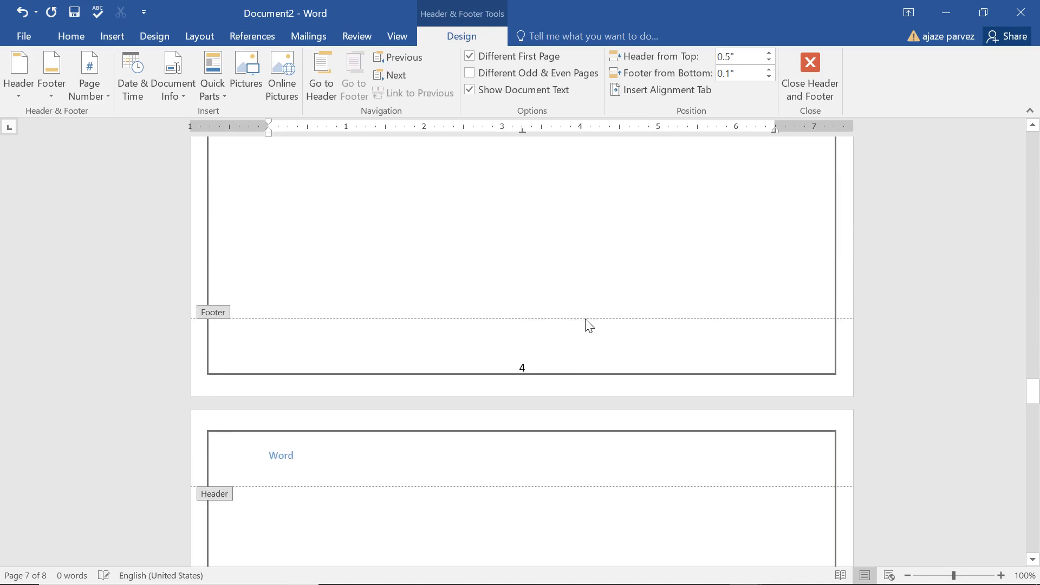
{"action": "scroll", "coordinate": [590, 325], "scroll_direction": "up", "scroll_amount": 15}
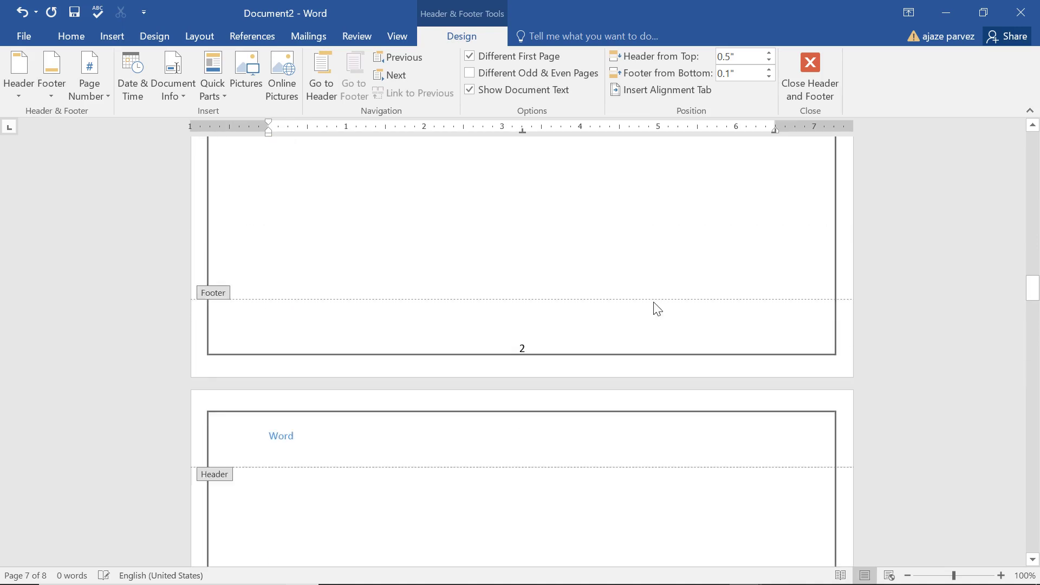
{"action": "scroll", "coordinate": [562, 376], "scroll_direction": "up", "scroll_amount": 5}
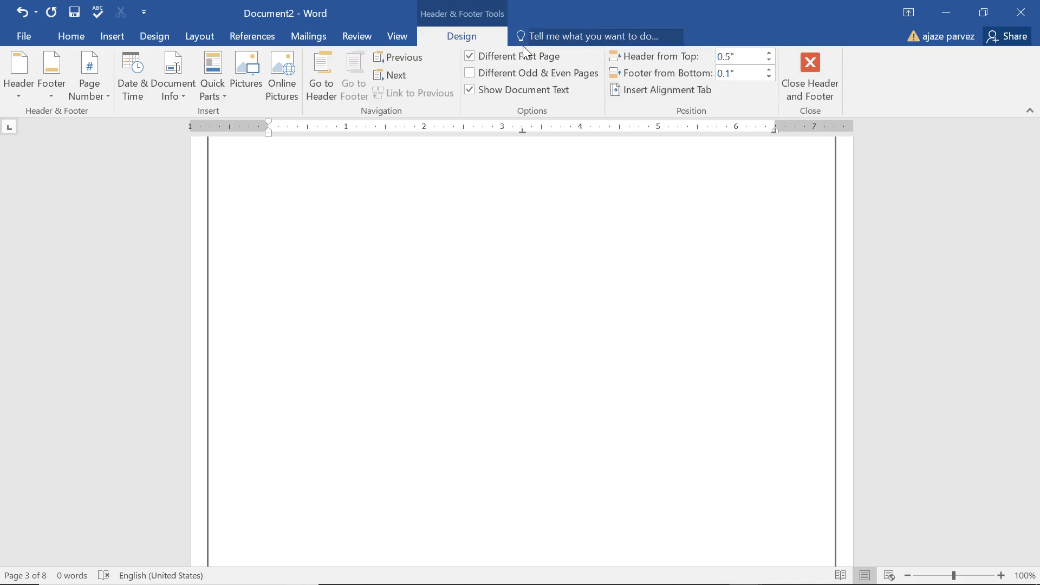
Turn off the Different First Page option, check the first pages' headers and footers, and return to the body text.
{"action": "left_click", "coordinate": [512, 60]}
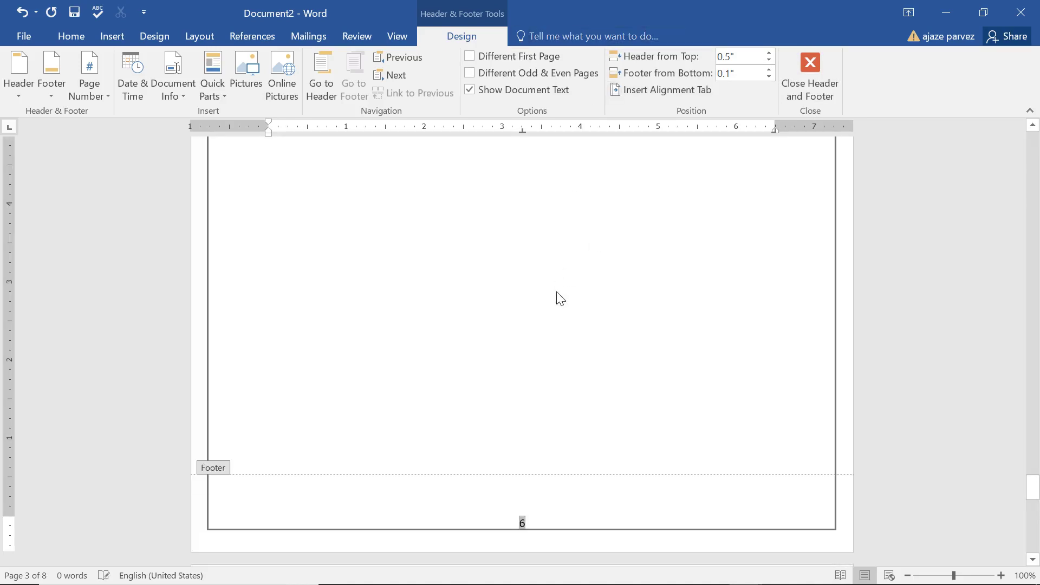
{"action": "scroll", "coordinate": [569, 296], "scroll_direction": "down", "scroll_amount": 5}
{"action": "scroll", "coordinate": [564, 295], "scroll_direction": "down", "scroll_amount": 5}
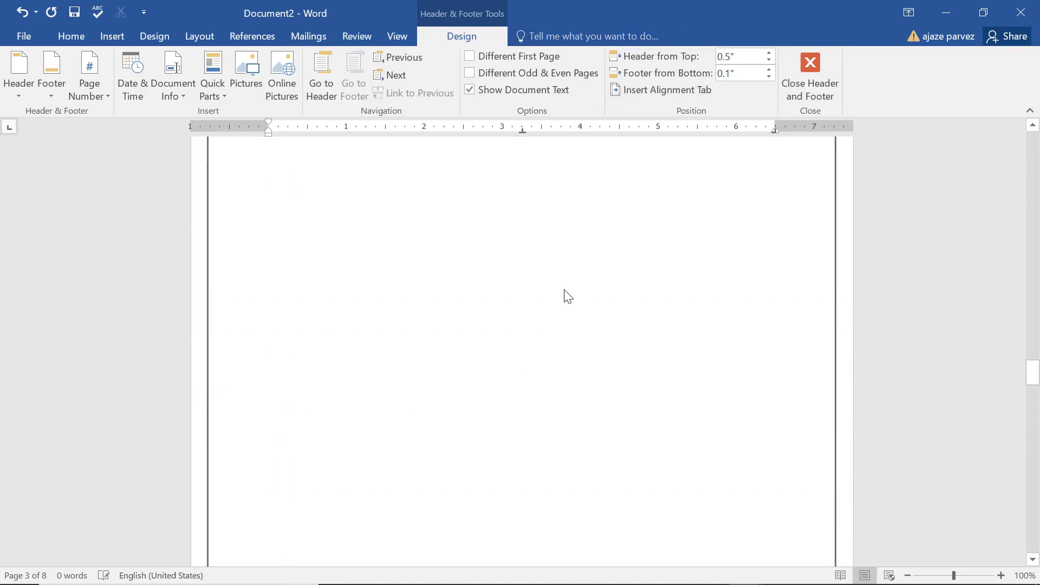
{"action": "scroll", "coordinate": [564, 295], "scroll_direction": "up", "scroll_amount": 6}
{"action": "scroll", "coordinate": [567, 296], "scroll_direction": "down", "scroll_amount": 5, "text": "ctrl"}
{"action": "scroll", "coordinate": [567, 292], "scroll_direction": "down", "scroll_amount": 5}
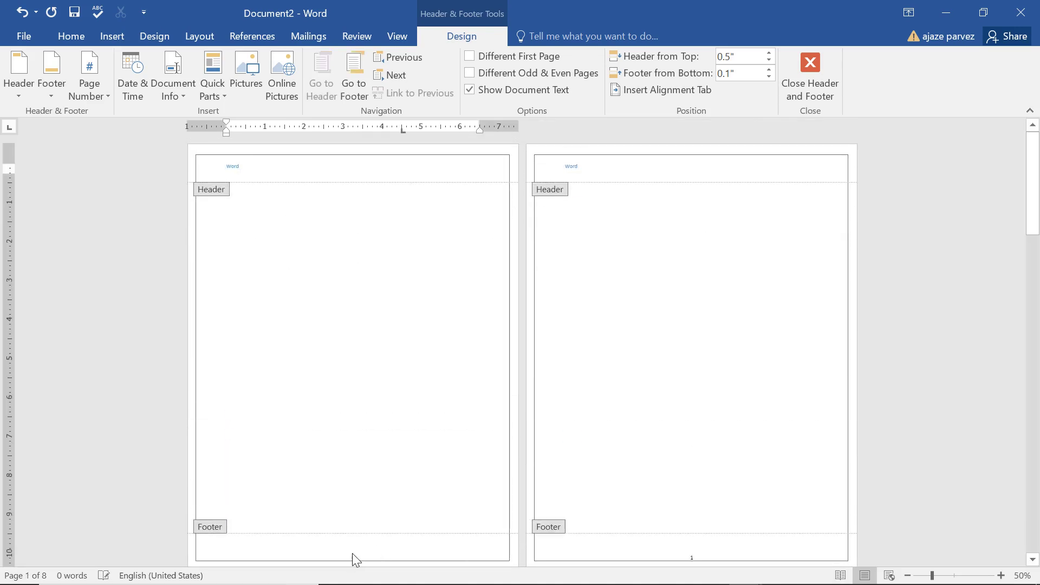
{"action": "double_click", "coordinate": [337, 379]}
{"action": "scroll", "coordinate": [326, 512], "scroll_direction": "down", "scroll_amount": 2}
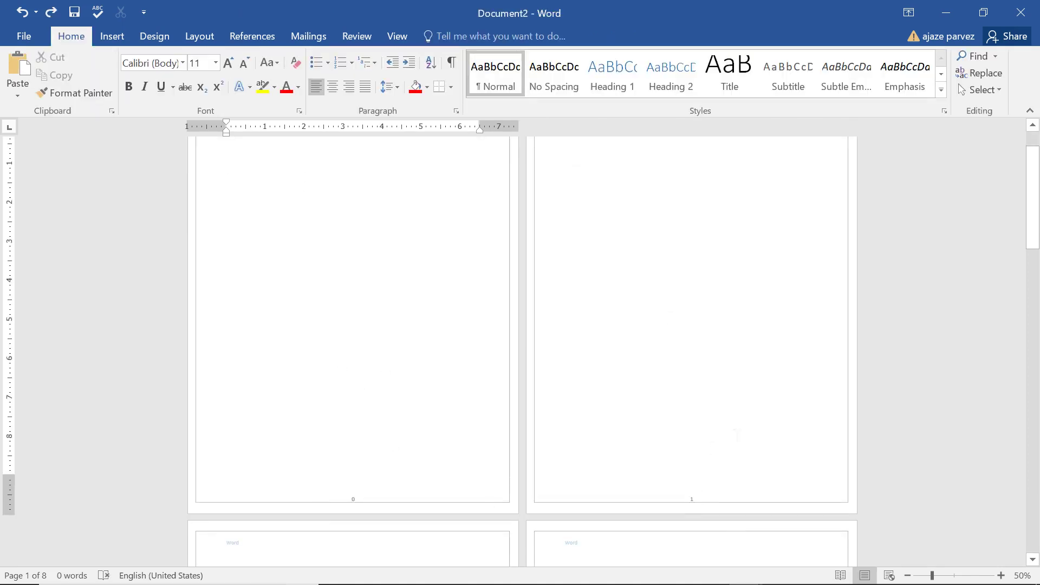
{"action": "scroll", "coordinate": [487, 217], "scroll_direction": "down", "scroll_amount": 6}
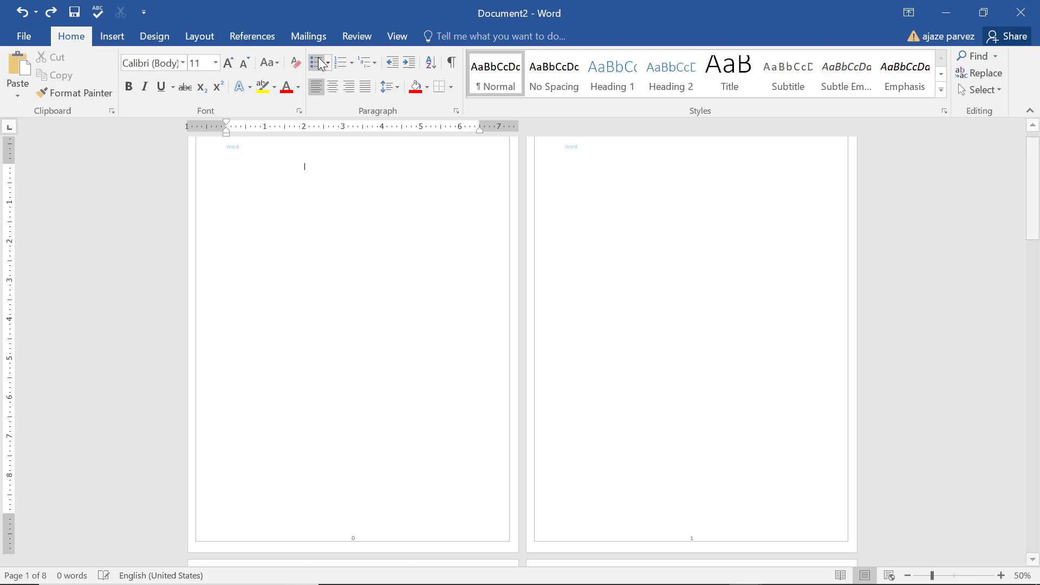
Insert an Austin Sidebar text box on the first page.
{"action": "left_click", "coordinate": [112, 35]}
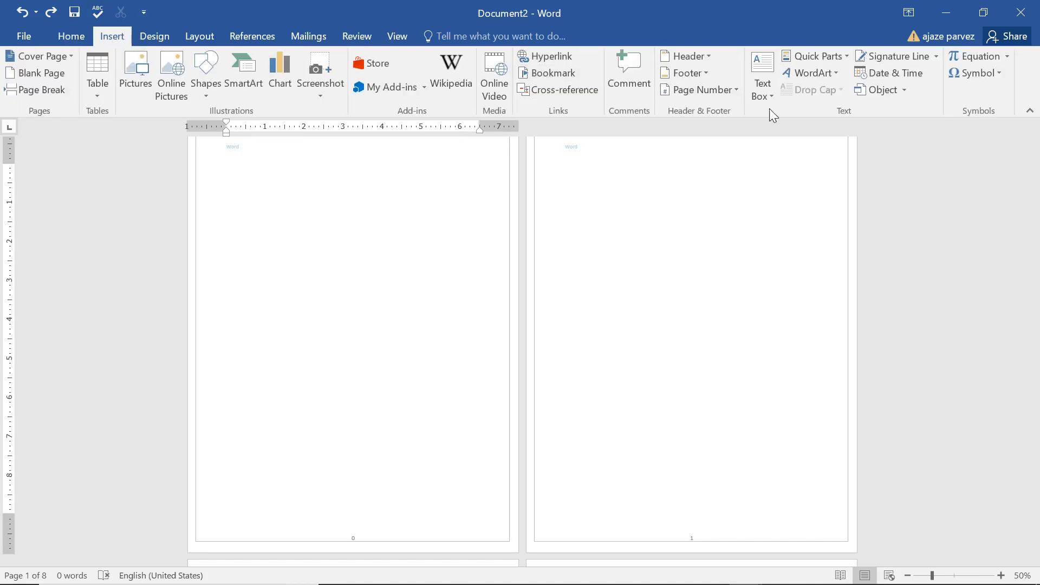
{"action": "left_click", "coordinate": [763, 76]}
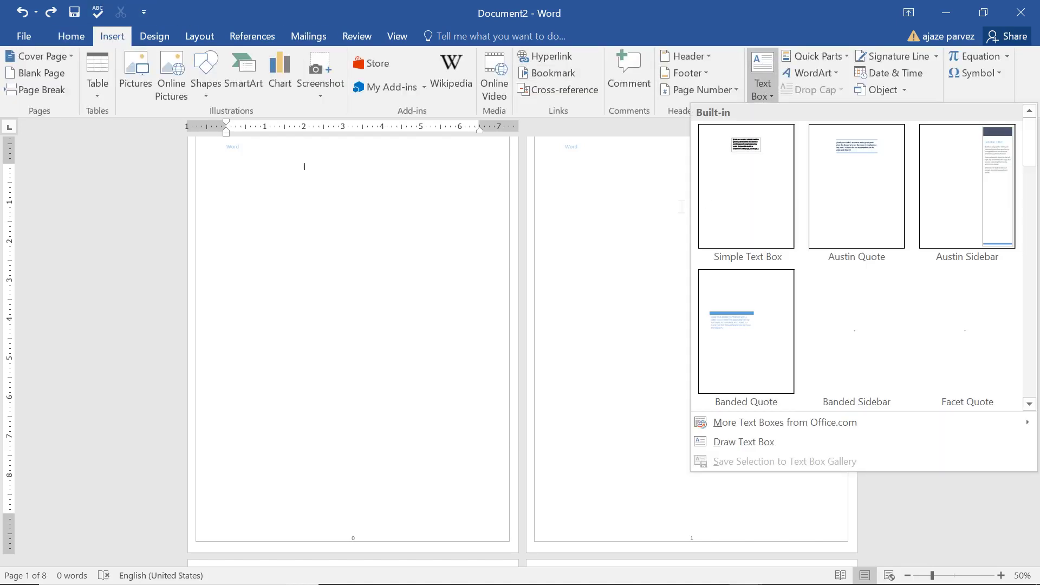
{"action": "left_click", "coordinate": [1021, 211]}
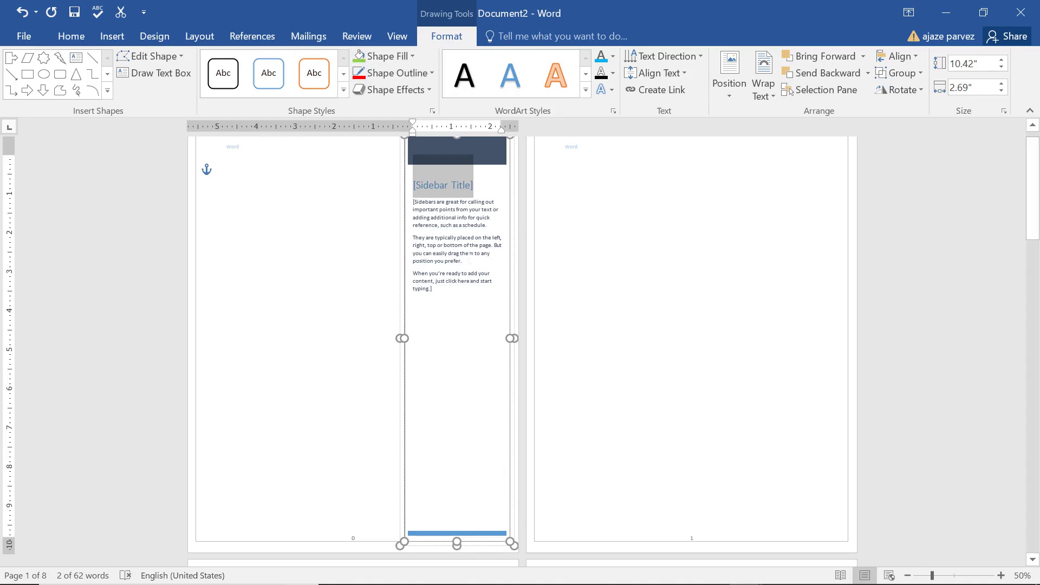
{"action": "left_click", "coordinate": [112, 35]}
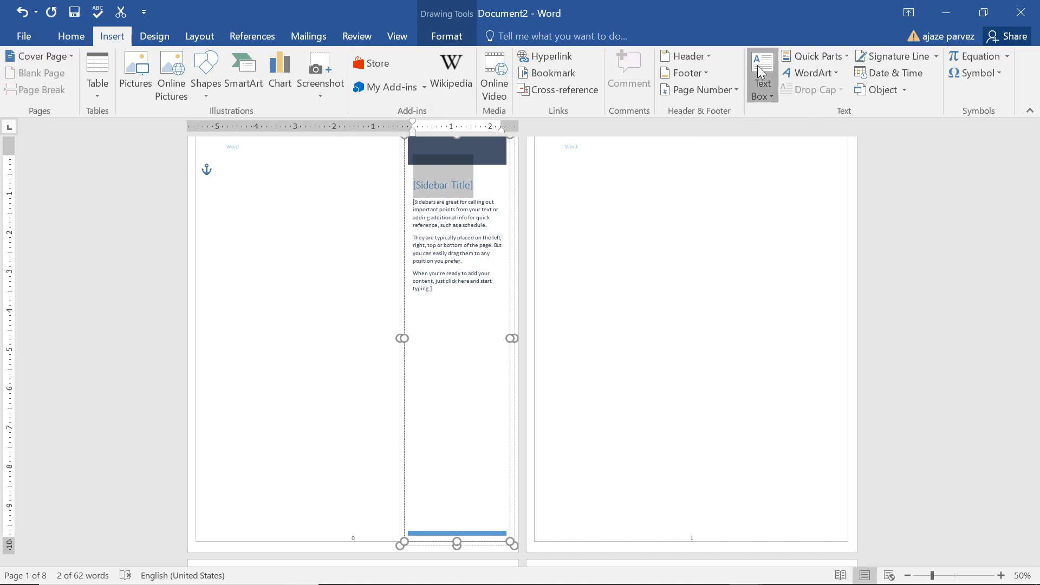
{"action": "left_click", "coordinate": [762, 87]}
{"action": "left_click", "coordinate": [799, 132]}
{"action": "key", "text": "ctrl+z"}
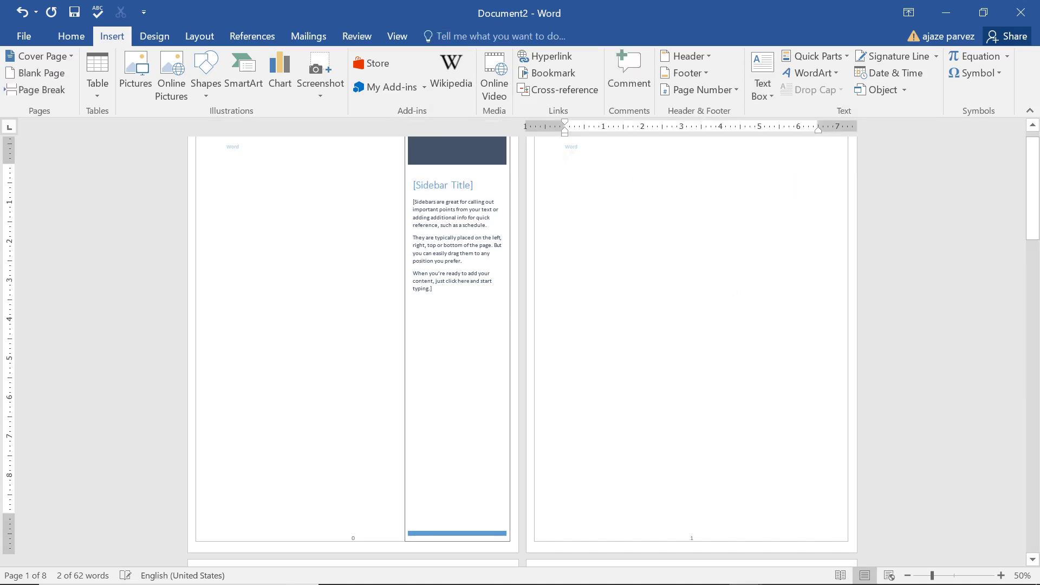
Insert a Simple Text Box on the second page and replace its placeholder text with "I am learning".
{"action": "left_click", "coordinate": [761, 79]}
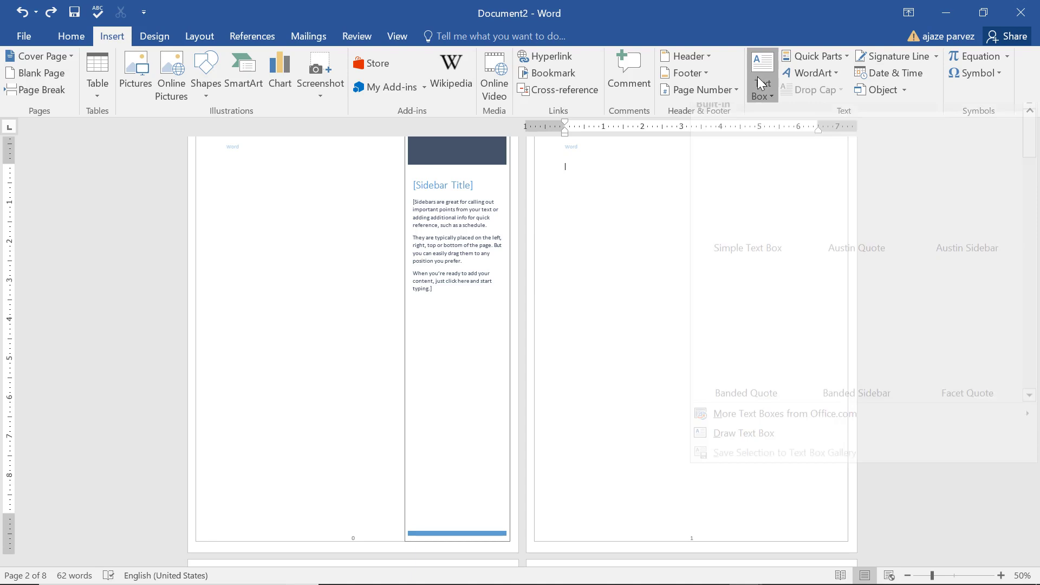
{"action": "left_click", "coordinate": [789, 198]}
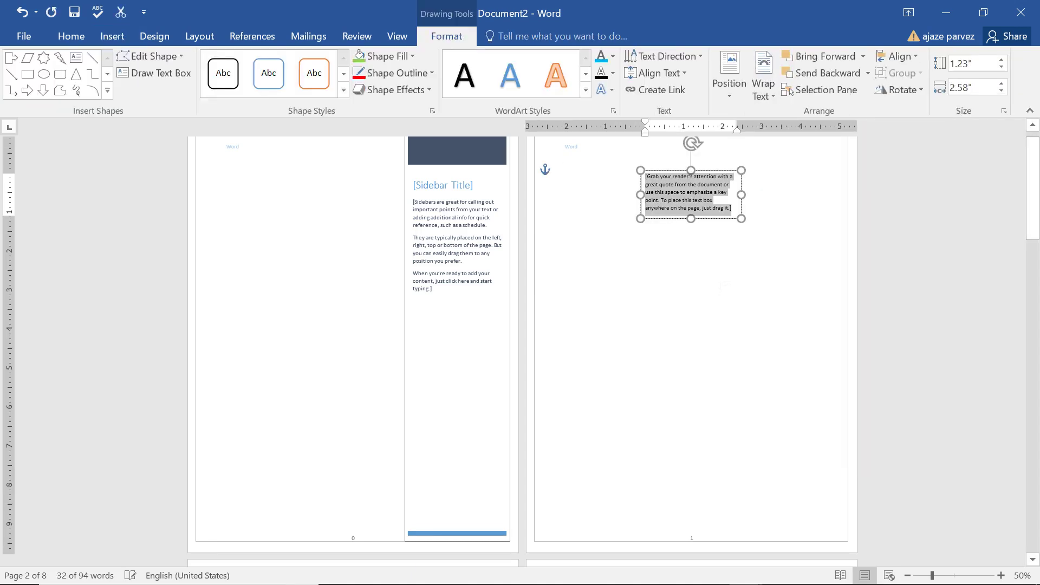
{"action": "type", "text": "I am learn"}
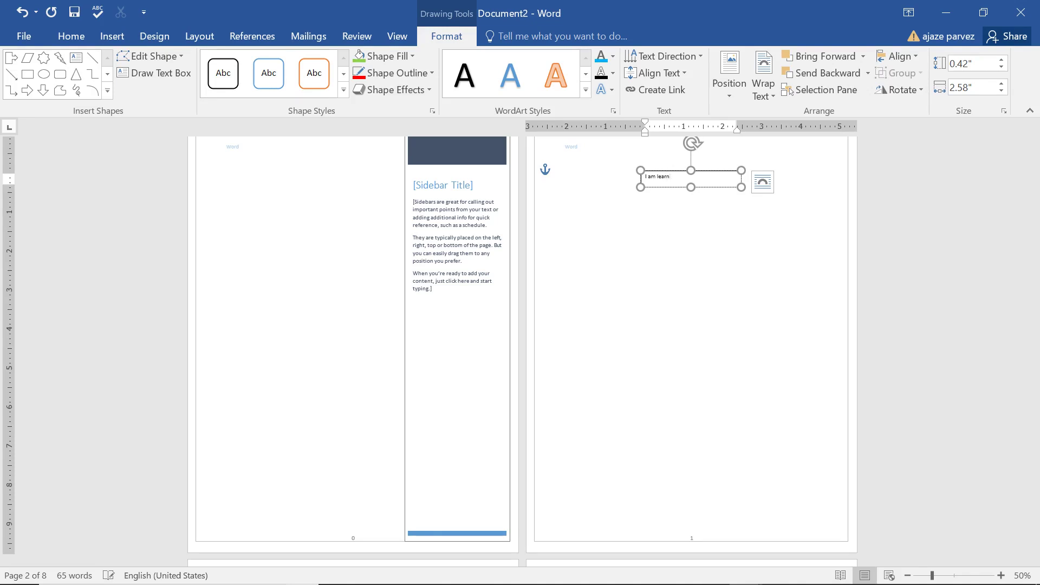
{"action": "type", "text": "ing"}
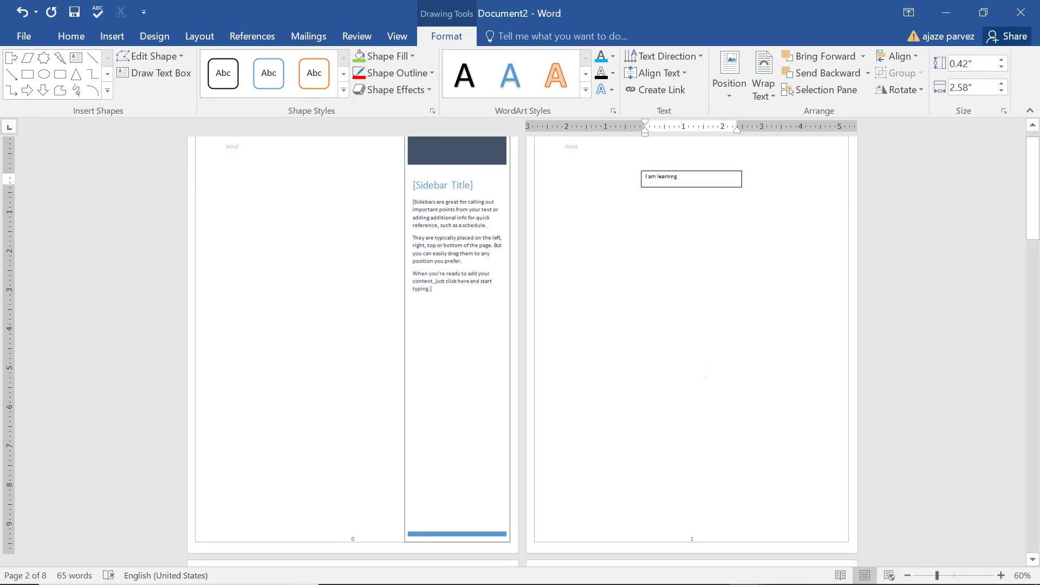
Select the entire document content, including the text boxes, and delete it.
{"action": "scroll", "coordinate": [669, 287], "scroll_direction": "up", "scroll_amount": 10}
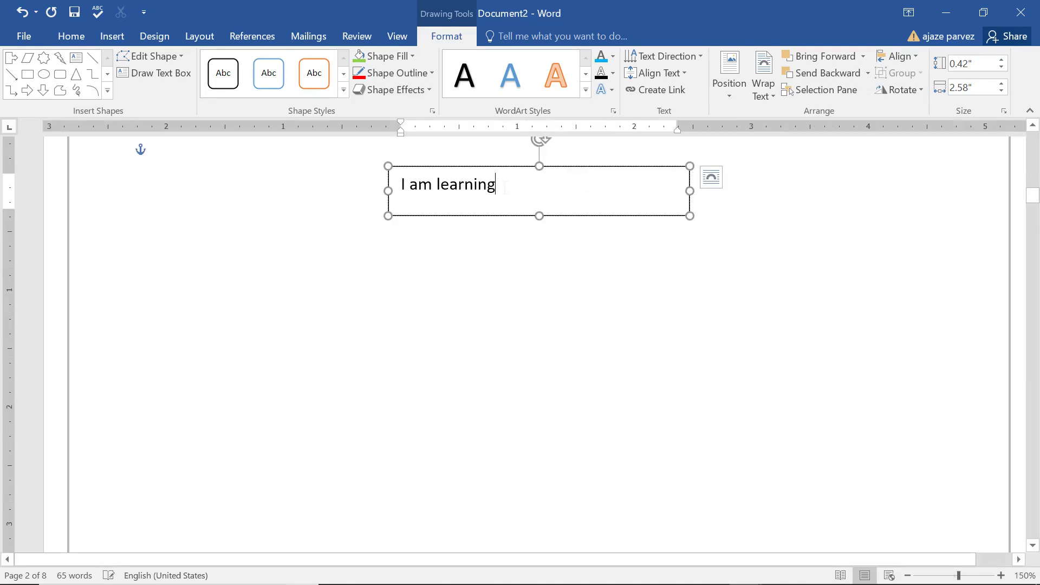
{"action": "triple_click", "coordinate": [505, 186]}
{"action": "left_click", "coordinate": [606, 356]}
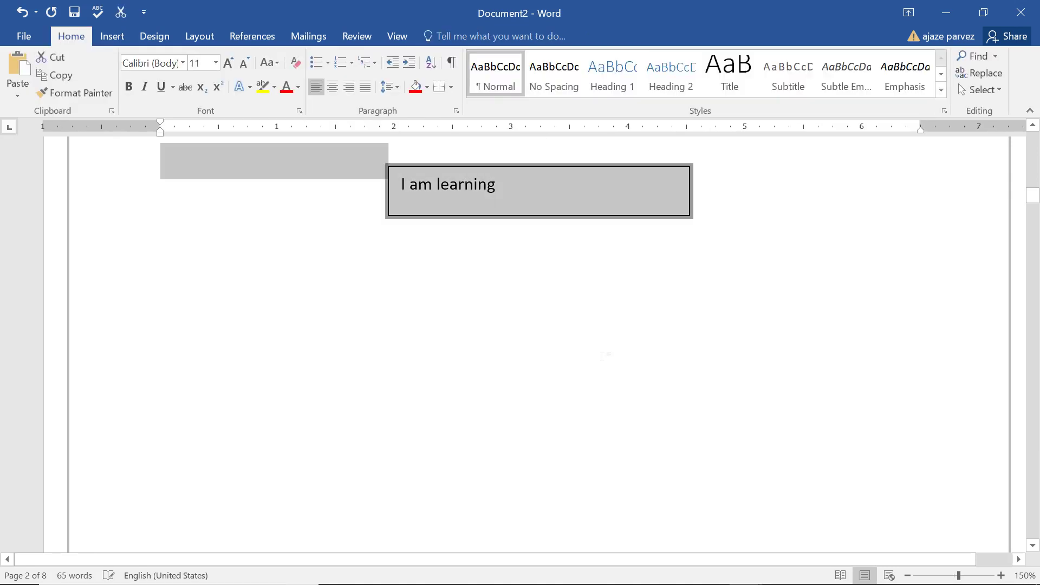
{"action": "key", "text": "ctrl+a"}
{"action": "key", "text": "Delete"}
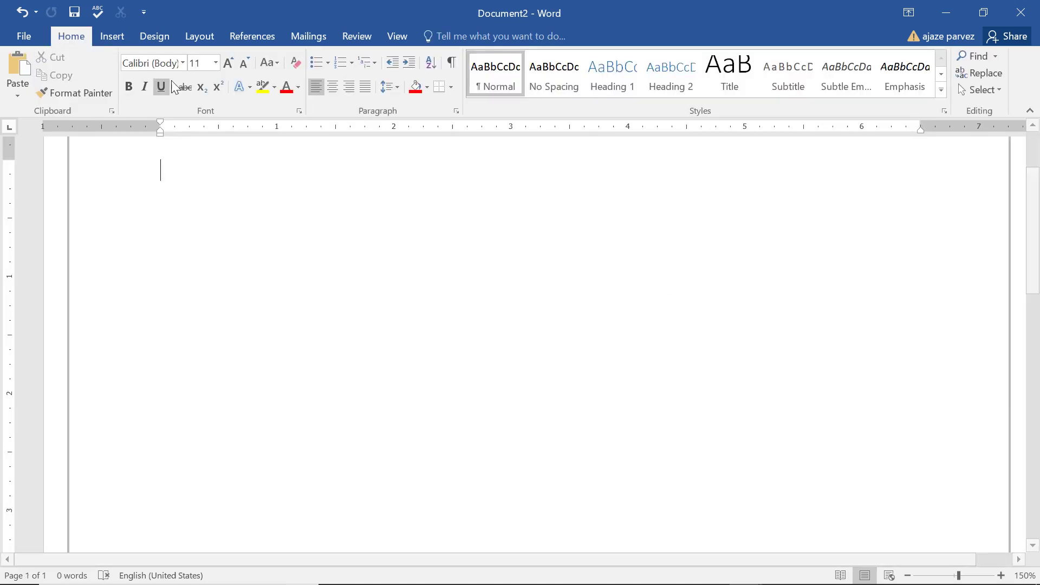
Insert blue WordArt in the empty document, enter "Ms word" as its text, and select that text.
{"action": "left_click", "coordinate": [114, 36]}
{"action": "scroll", "coordinate": [623, 151], "scroll_direction": "down", "scroll_amount": 2}
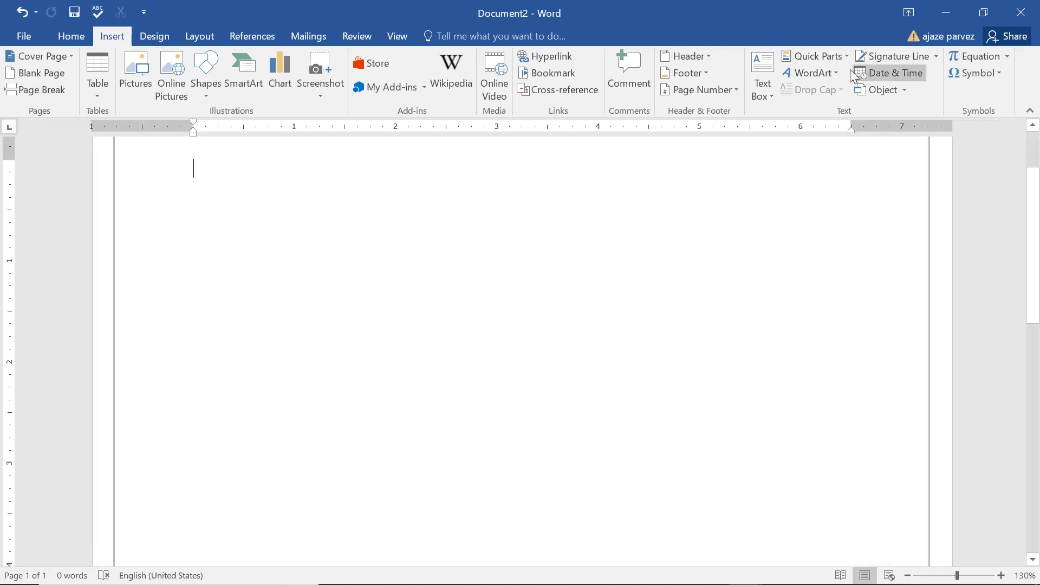
{"action": "left_click", "coordinate": [809, 73]}
{"action": "left_click", "coordinate": [908, 216]}
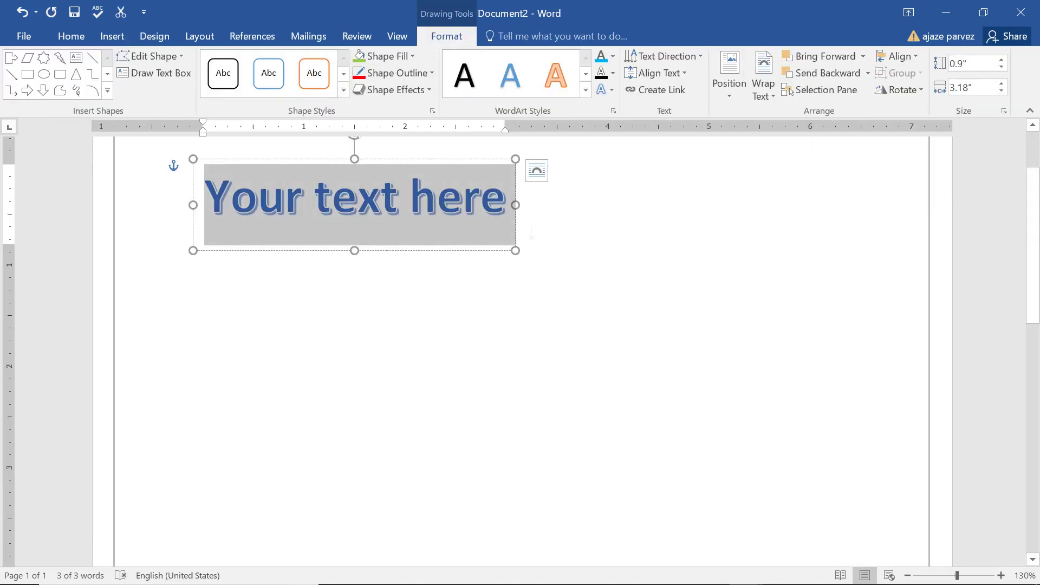
{"action": "type", "text": "Ms wo"}
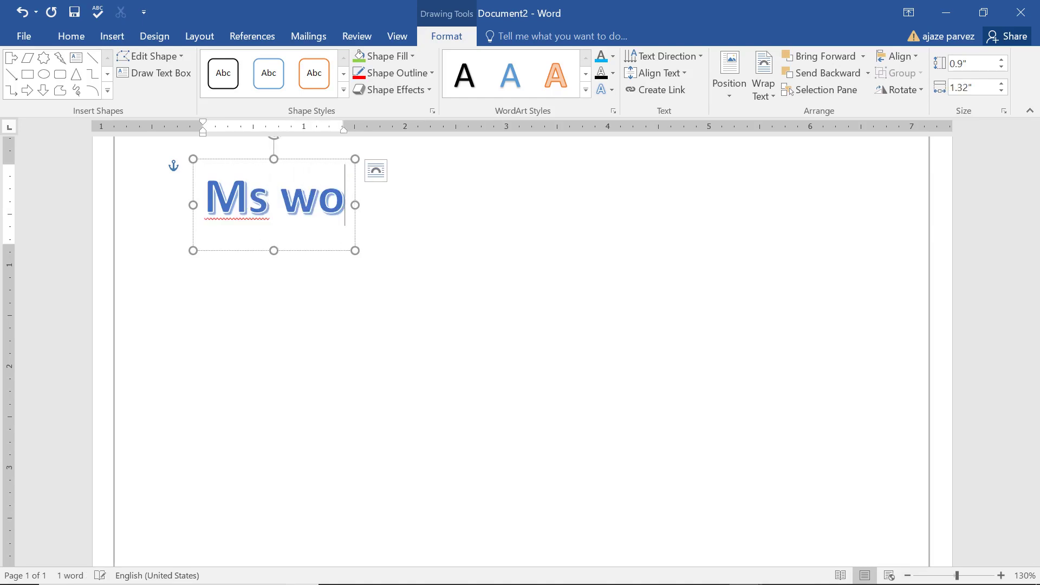
{"action": "type", "text": "rd"}
{"action": "key", "text": "ctrl+a"}
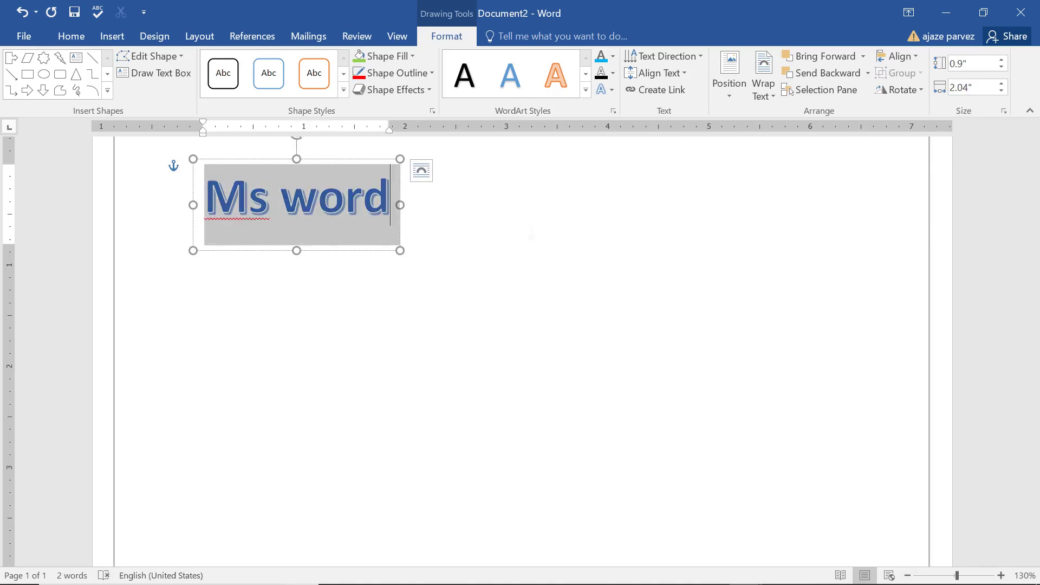
Apply the plain light blue WordArt style to the "Ms word" text and the orange outline shape style to its box.
{"action": "left_click", "coordinate": [501, 81]}
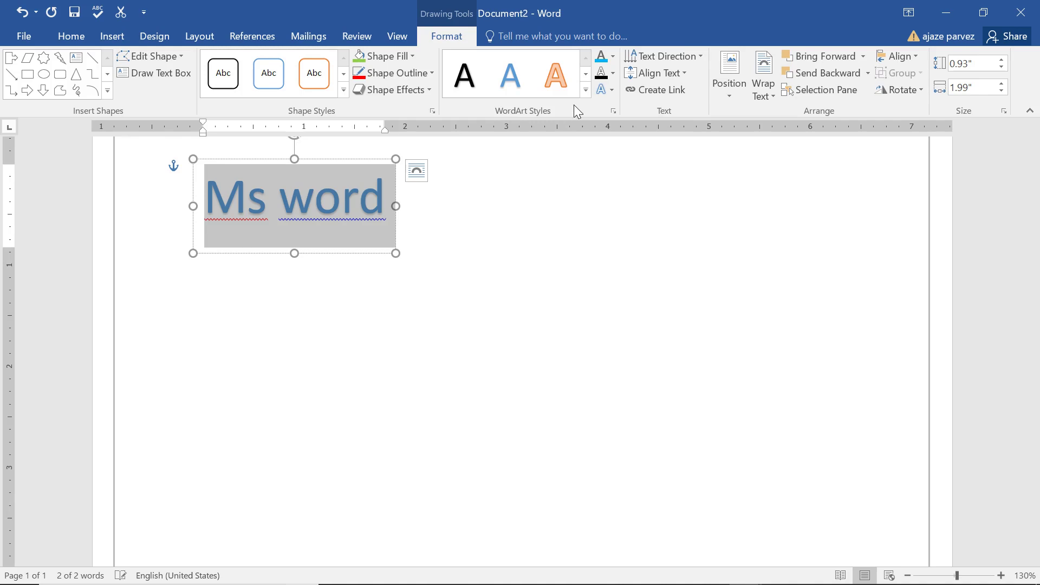
{"action": "left_click", "coordinate": [585, 90]}
{"action": "left_click", "coordinate": [291, 80]}
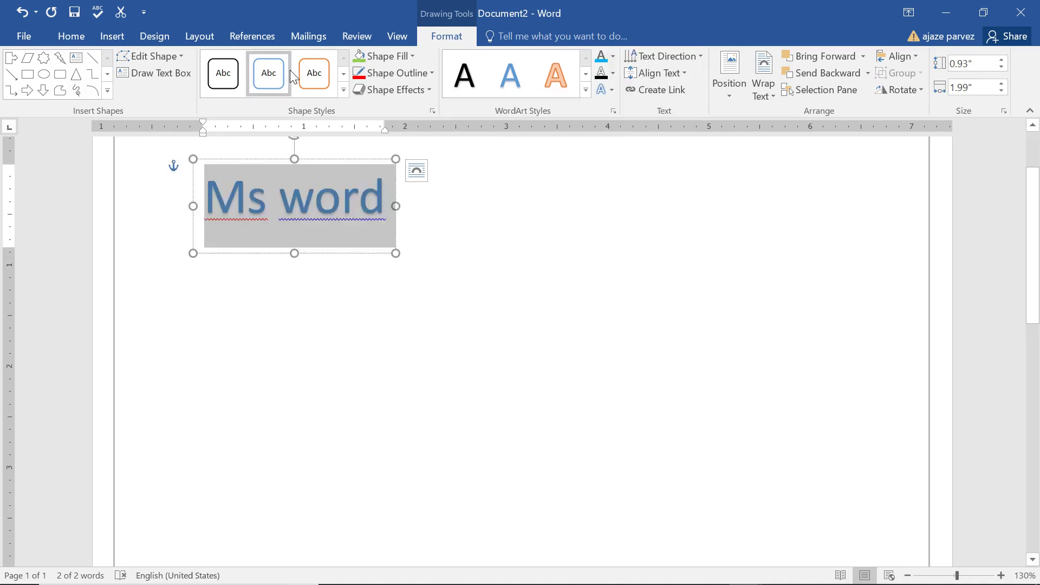
{"action": "left_click", "coordinate": [314, 73]}
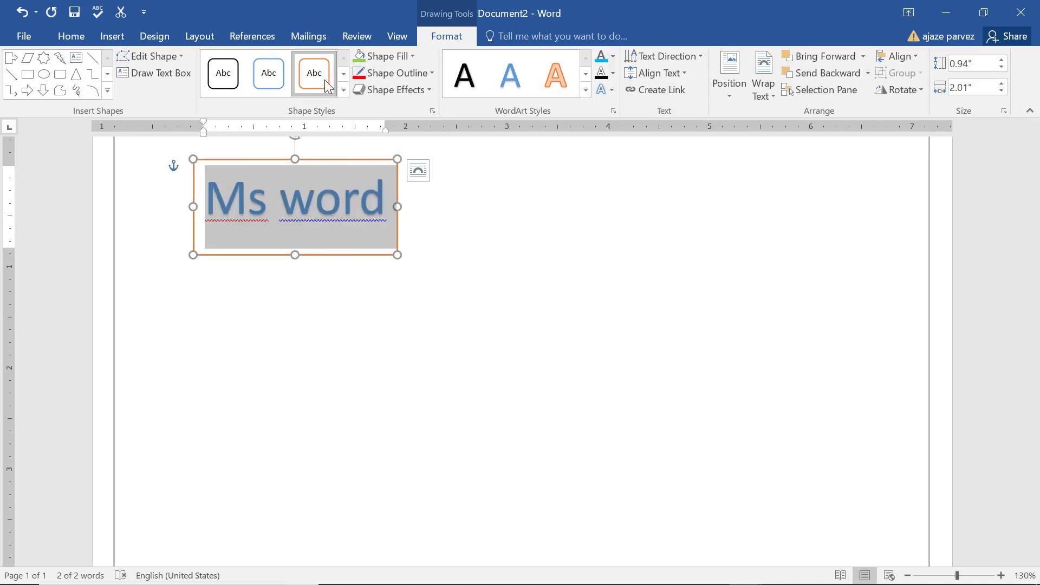
Fill the "Ms word" WordArt box with green and deselect it.
{"action": "left_click", "coordinate": [414, 73]}
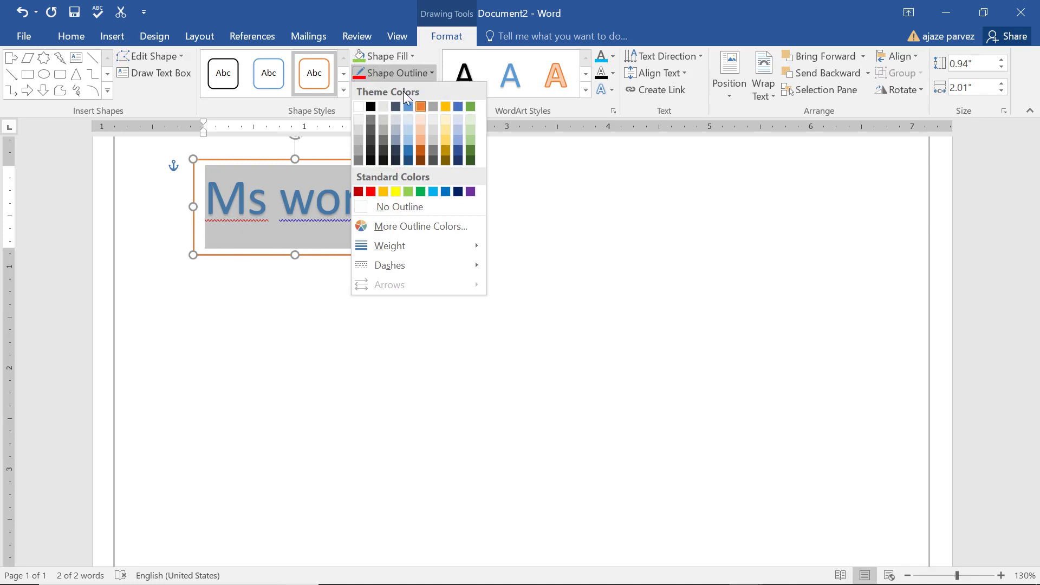
{"action": "left_click", "coordinate": [409, 61]}
{"action": "left_click", "coordinate": [408, 61]}
{"action": "left_click", "coordinate": [422, 172]}
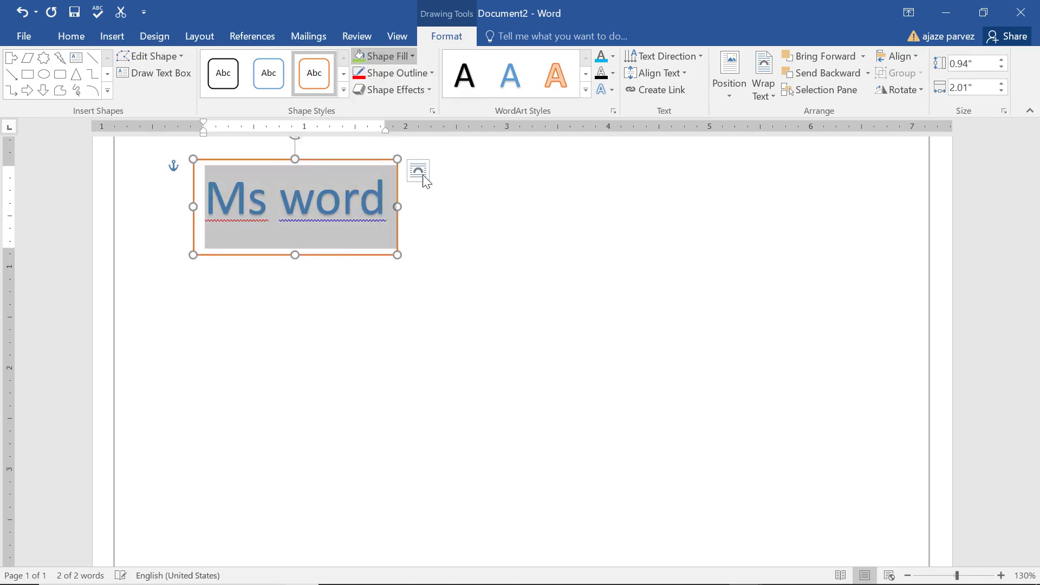
{"action": "left_click", "coordinate": [598, 165]}
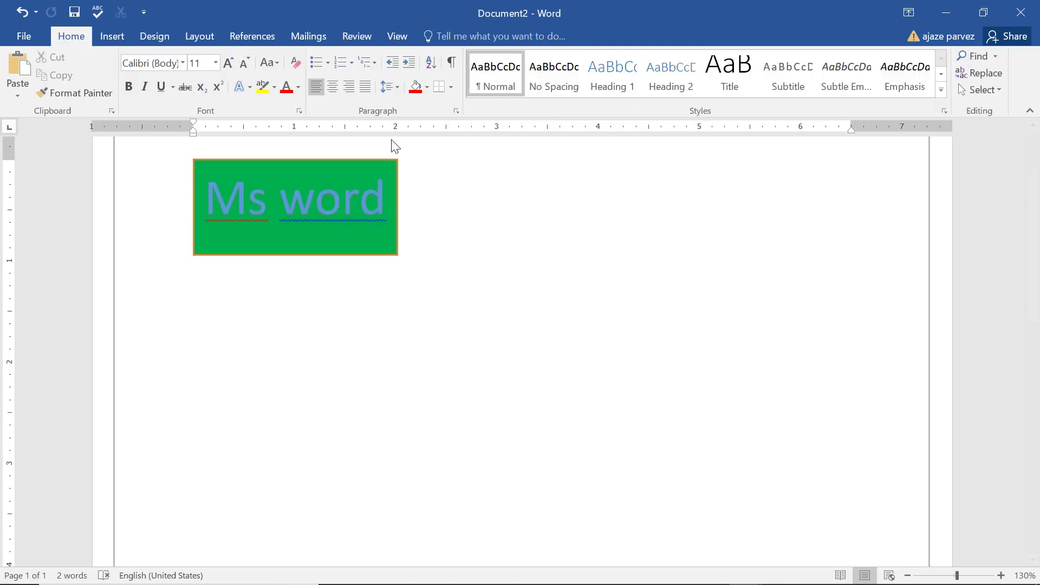
Select all the document's content, including the green WordArt box, and delete it.
{"action": "left_click", "coordinate": [111, 37]}
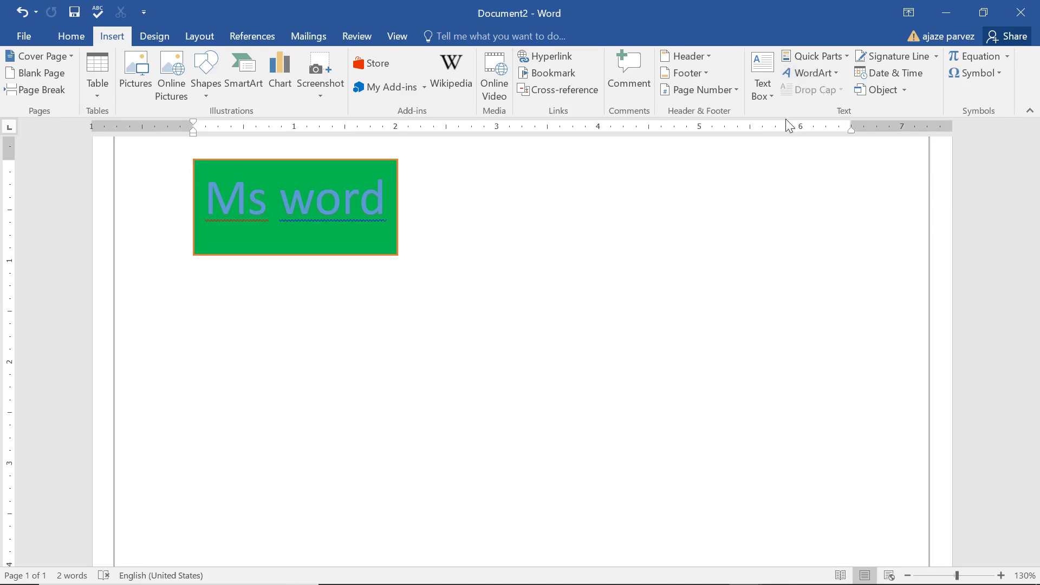
{"action": "key", "text": "ctrl+a"}
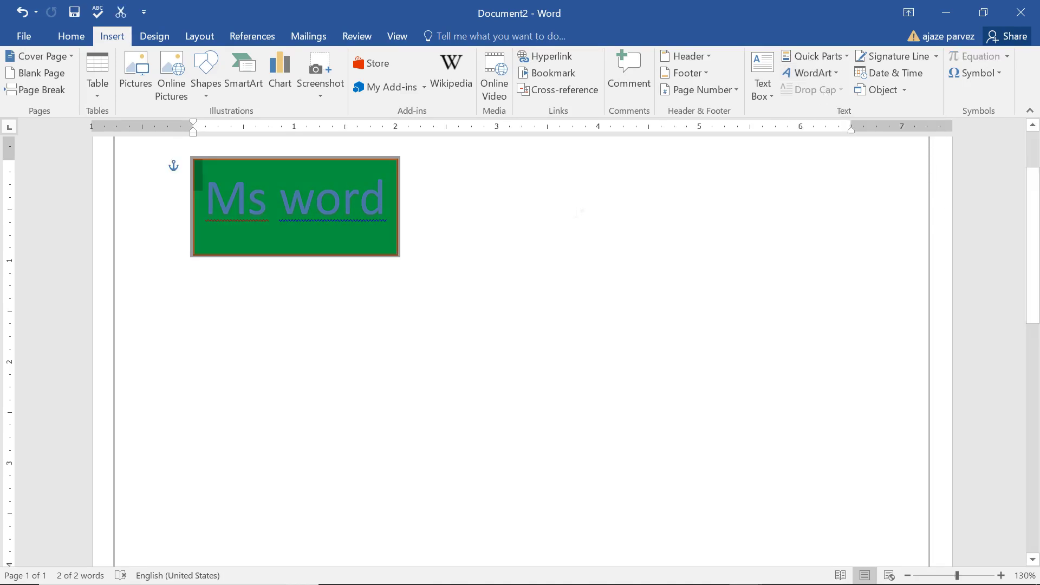
{"action": "key", "text": "Delete"}
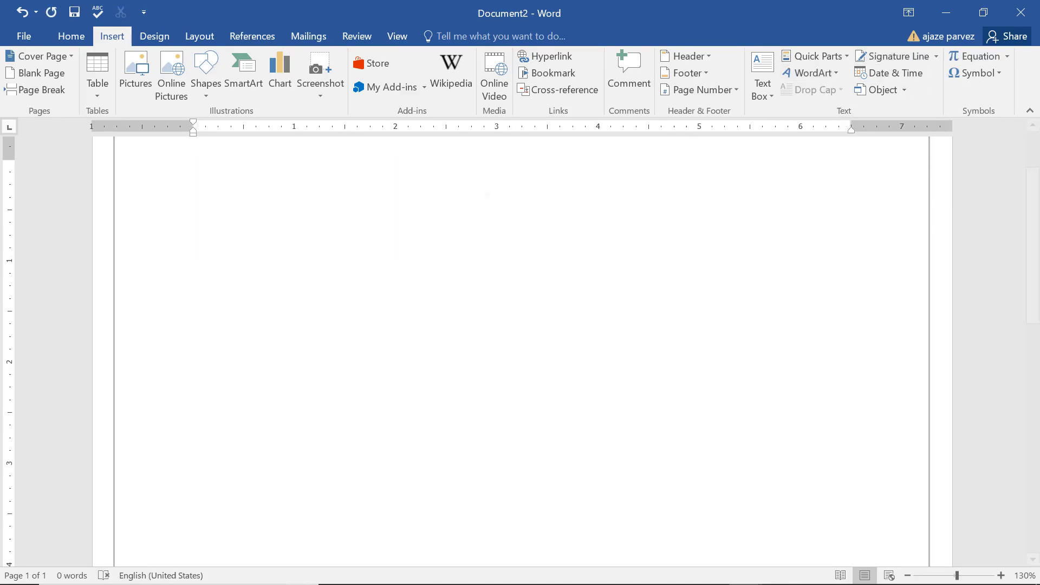
Delete the "Word" title from the page header and close header editing.
{"action": "scroll", "coordinate": [520, 347], "scroll_direction": "down", "scroll_amount": 7}
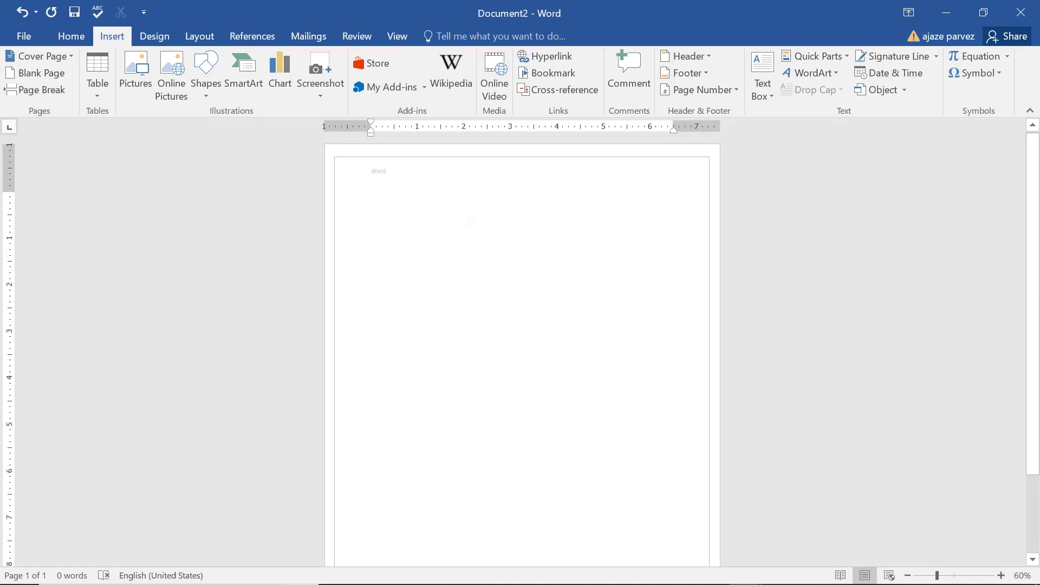
{"action": "double_click", "coordinate": [392, 171]}
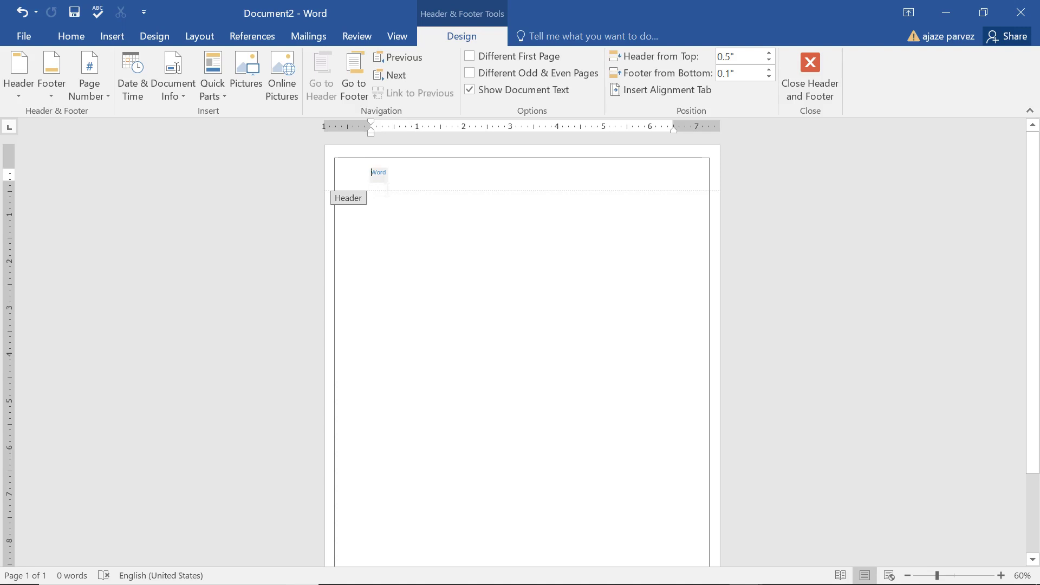
{"action": "double_click", "coordinate": [378, 172]}
{"action": "key", "text": "Delete"}
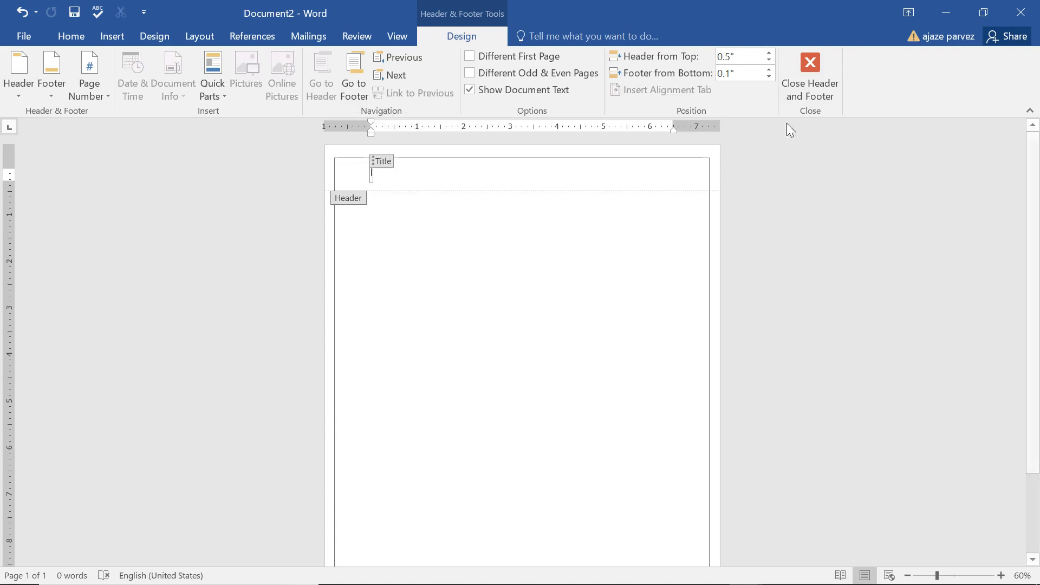
{"action": "left_click", "coordinate": [809, 76]}
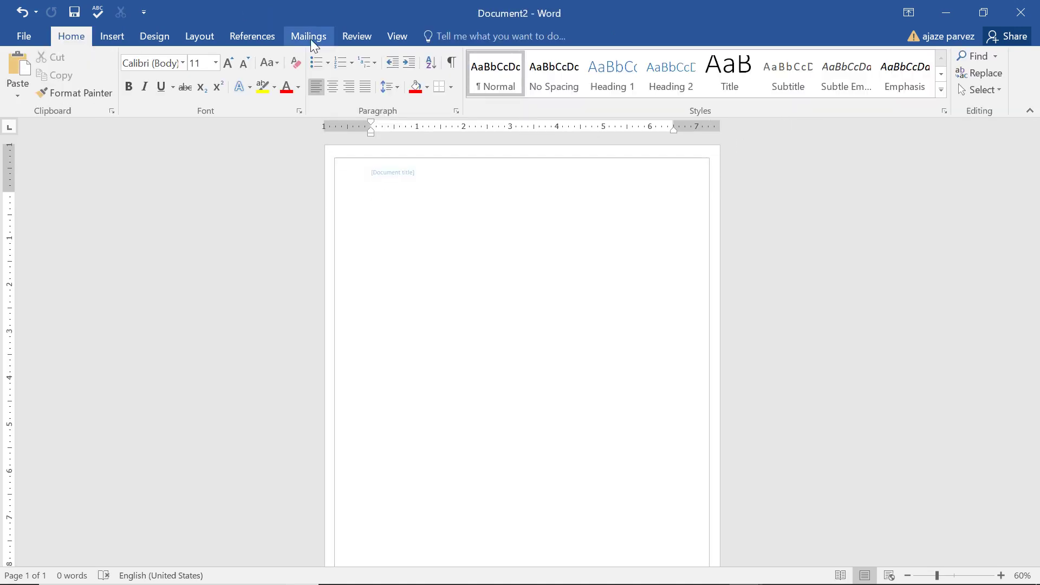
Remove the header from the document.
{"action": "left_click", "coordinate": [112, 35]}
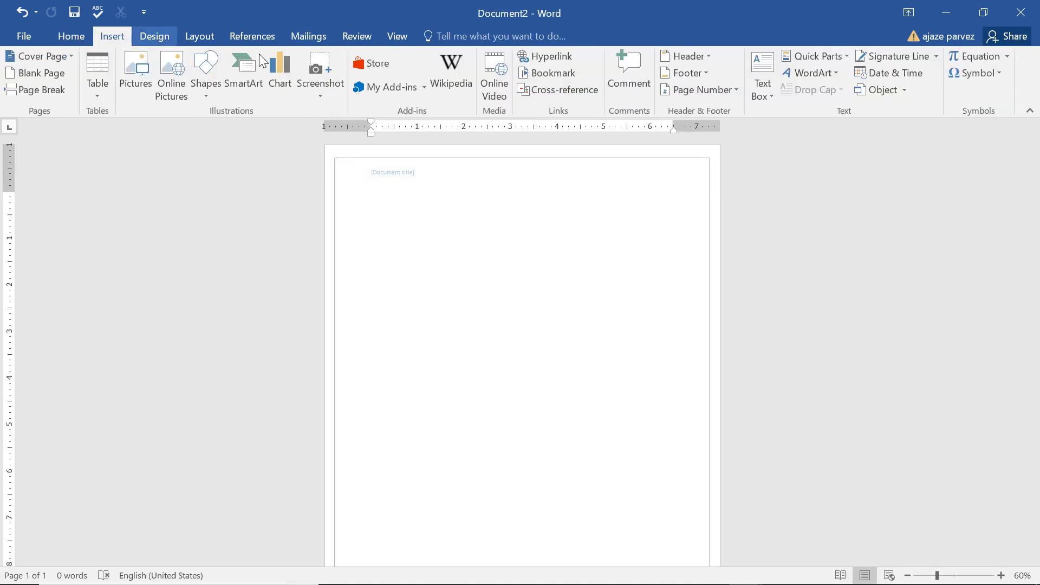
{"action": "left_click", "coordinate": [687, 56]}
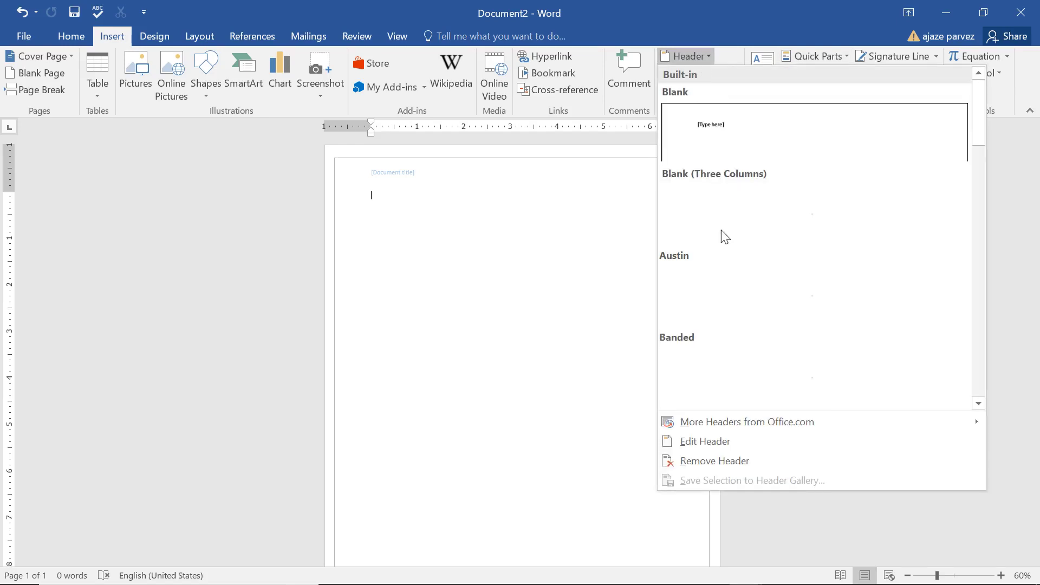
{"action": "left_click", "coordinate": [721, 460]}
{"action": "scroll", "coordinate": [663, 355], "scroll_direction": "up", "scroll_amount": 6, "text": "ctrl"}
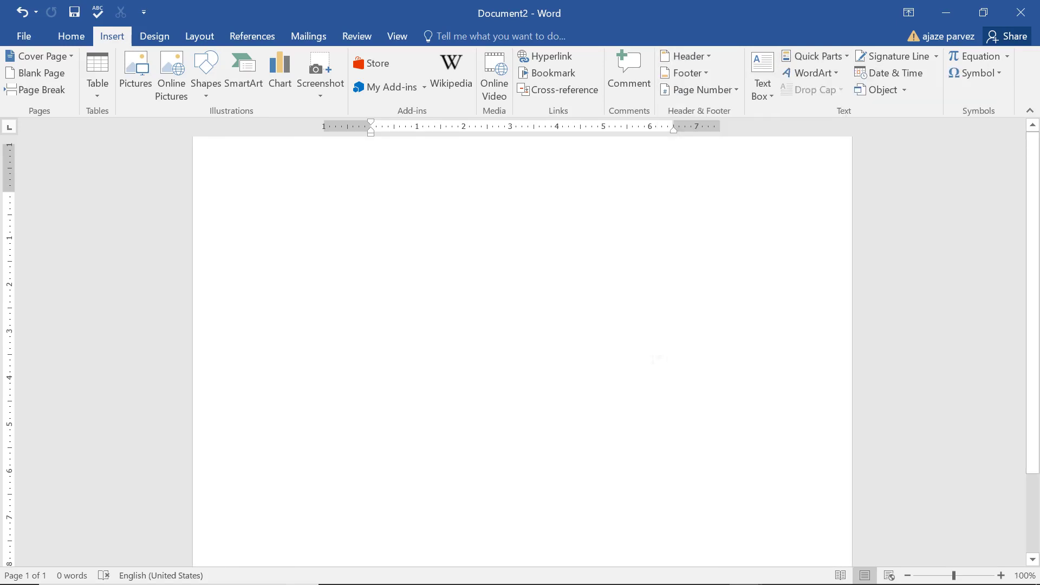
Insert a signature line for signer "x" with the title "Manager", fill in the signer's e-mail and toggle the signer comments option.
{"action": "left_click", "coordinate": [896, 57]}
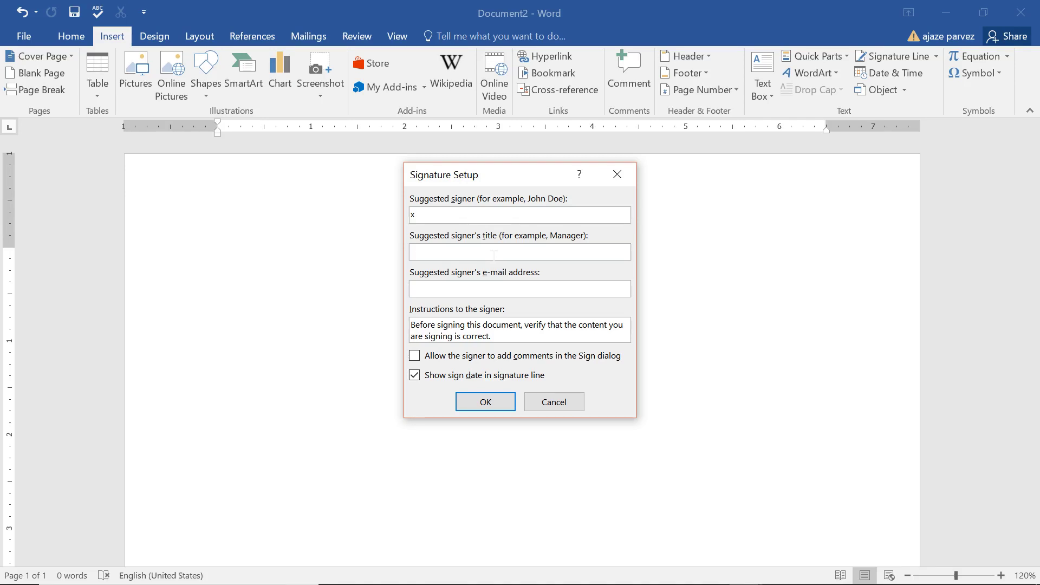
{"action": "key", "text": "BackSpace"}
{"action": "type", "text": "Manage"}
{"action": "type", "text": "gmail.com"}
{"action": "left_click", "coordinate": [558, 355]}
{"action": "left_click", "coordinate": [486, 402]}
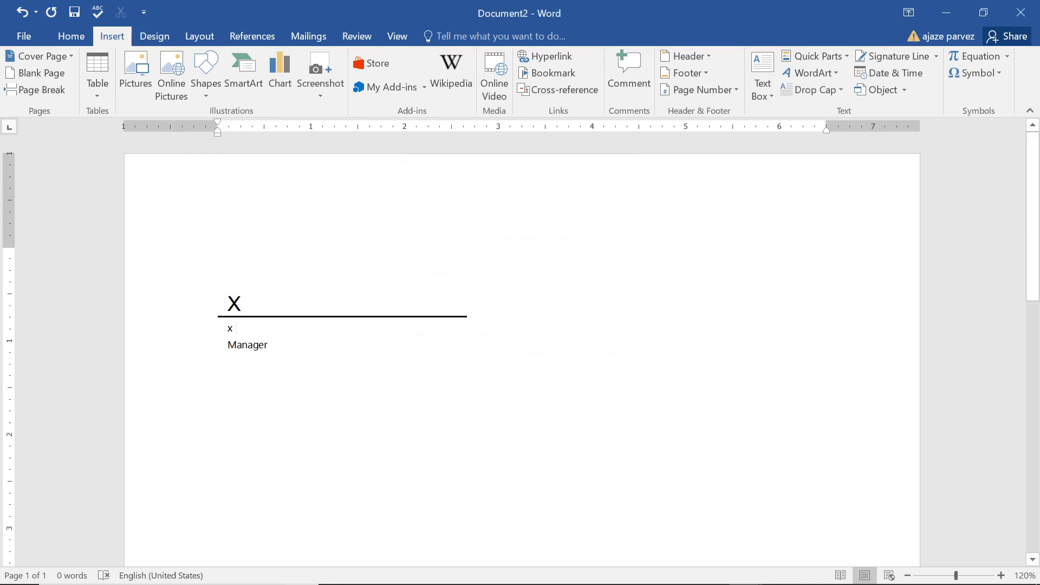
Try to move the signature line lower on the page, and undo its placement.
{"action": "key", "text": "Left"}
{"action": "left_click", "coordinate": [237, 304]}
{"action": "left_click", "coordinate": [297, 334]}
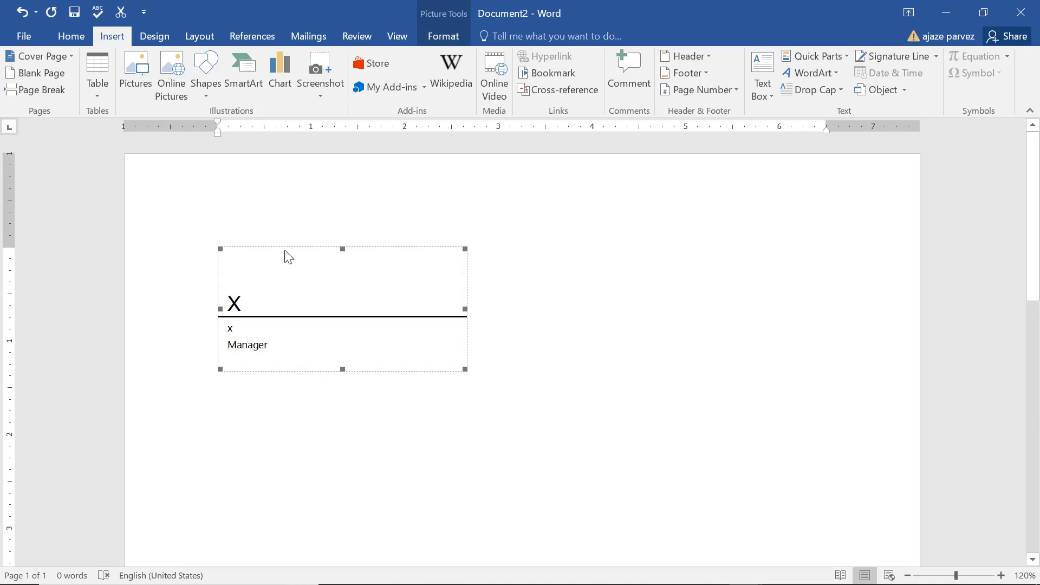
{"action": "scroll", "coordinate": [399, 323], "scroll_direction": "down", "scroll_amount": 7, "text": "ctrl"}
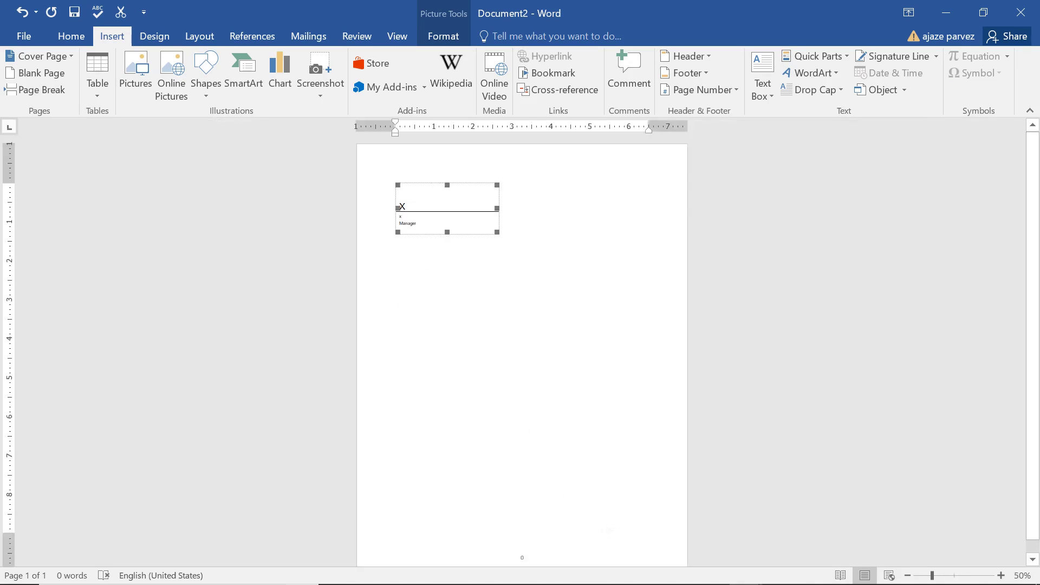
{"action": "left_click_drag", "start_coordinate": [453, 225], "coordinate": [471, 247]}
{"action": "left_click", "coordinate": [441, 232]}
{"action": "key", "text": "ctrl+z"}
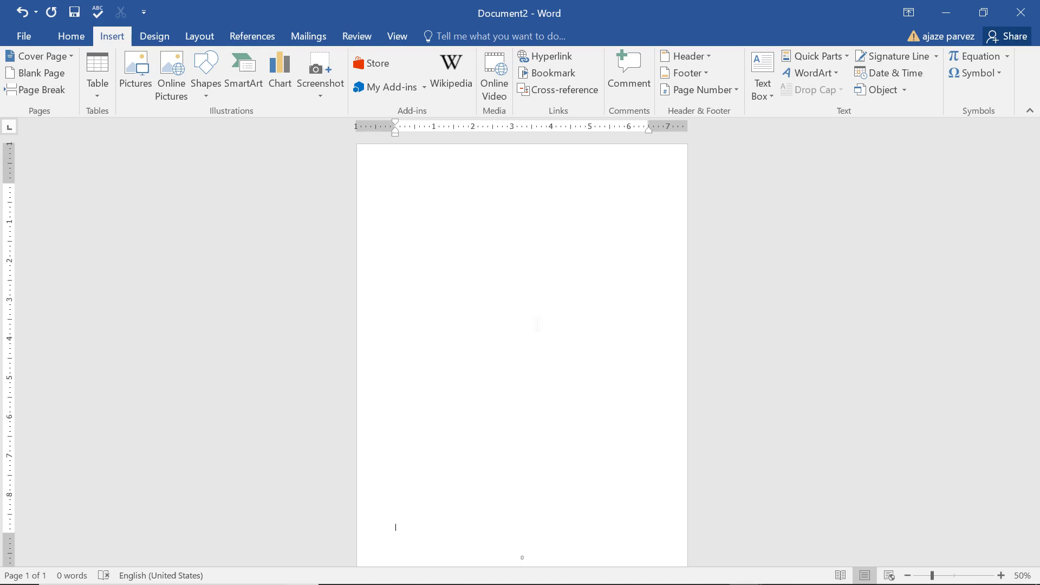
Insert a signature line with the default settings and delete blank space above it to place it near the bottom of the first page.
{"action": "left_click", "coordinate": [889, 58]}
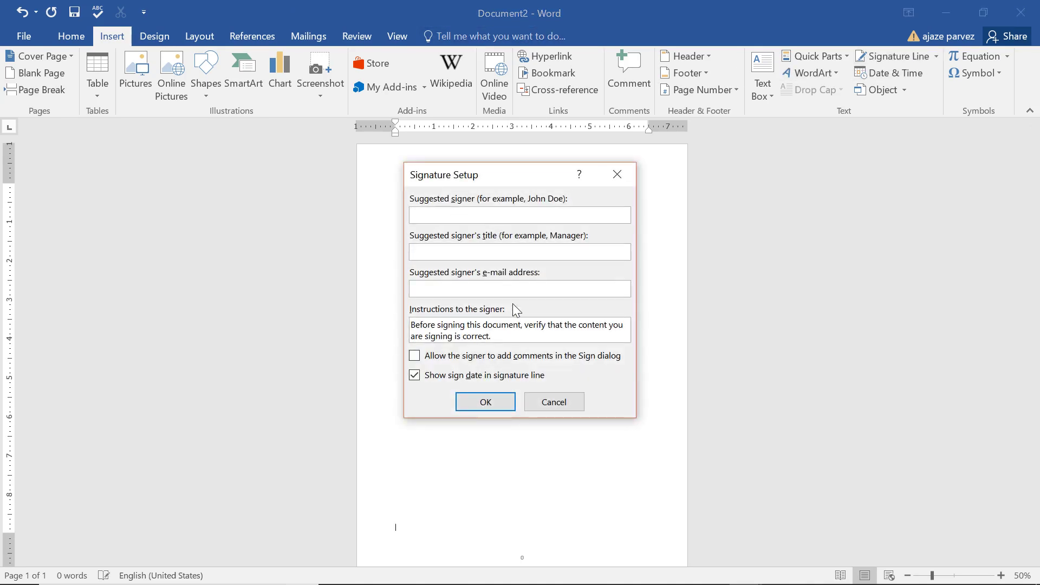
{"action": "left_click", "coordinate": [484, 401]}
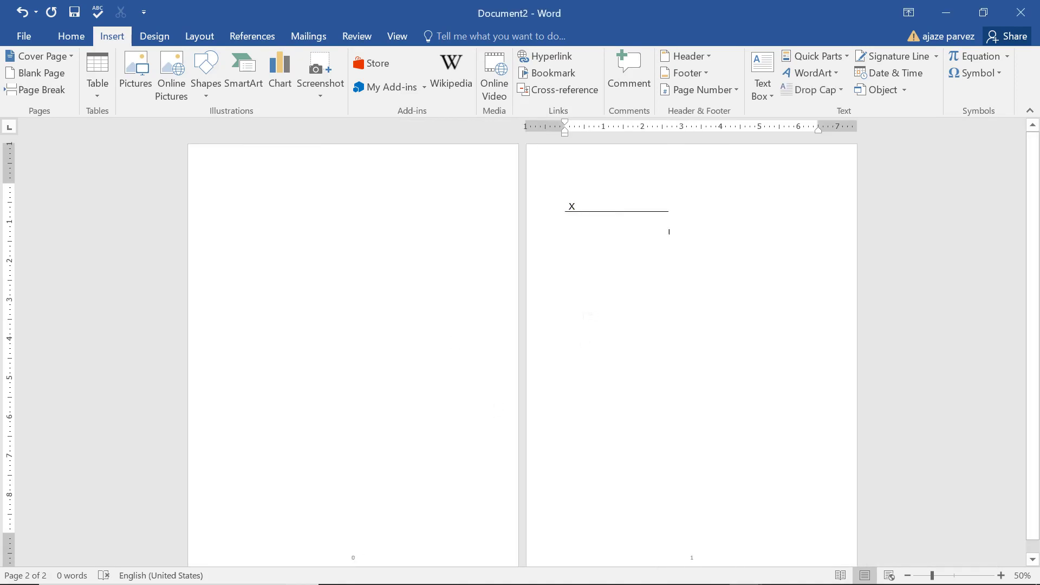
{"action": "left_click", "coordinate": [477, 506]}
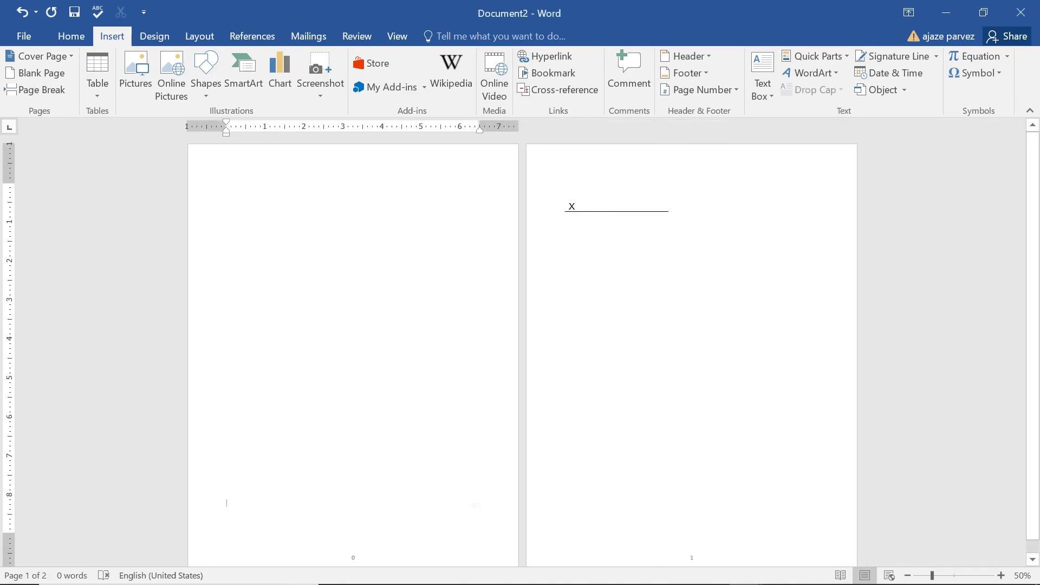
{"action": "left_click", "coordinate": [562, 230]}
{"action": "left_click", "coordinate": [402, 474]}
{"action": "key", "text": "Delete"}
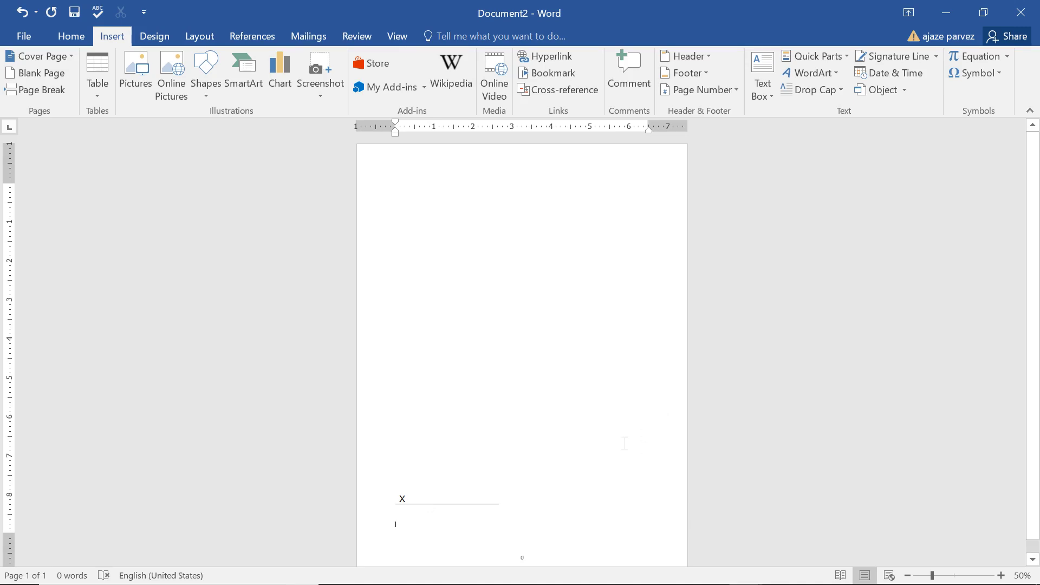
Clear the document and insert the date in the "Tuesday, August 28, 2018" format with the Gregorian calendar.
{"action": "key", "text": "ctrl+a"}
{"action": "key", "text": "Delete"}
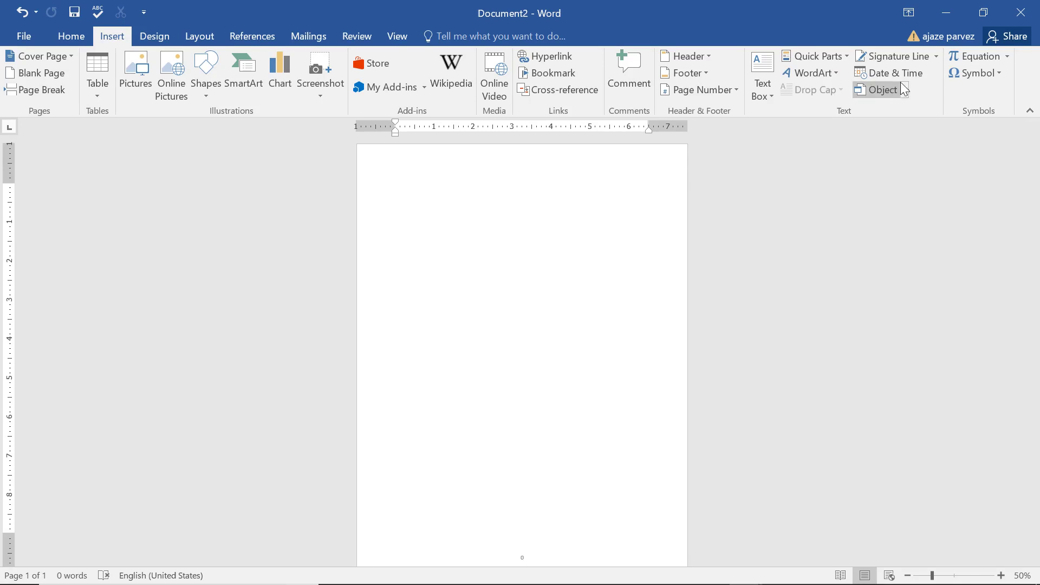
{"action": "left_click", "coordinate": [902, 72]}
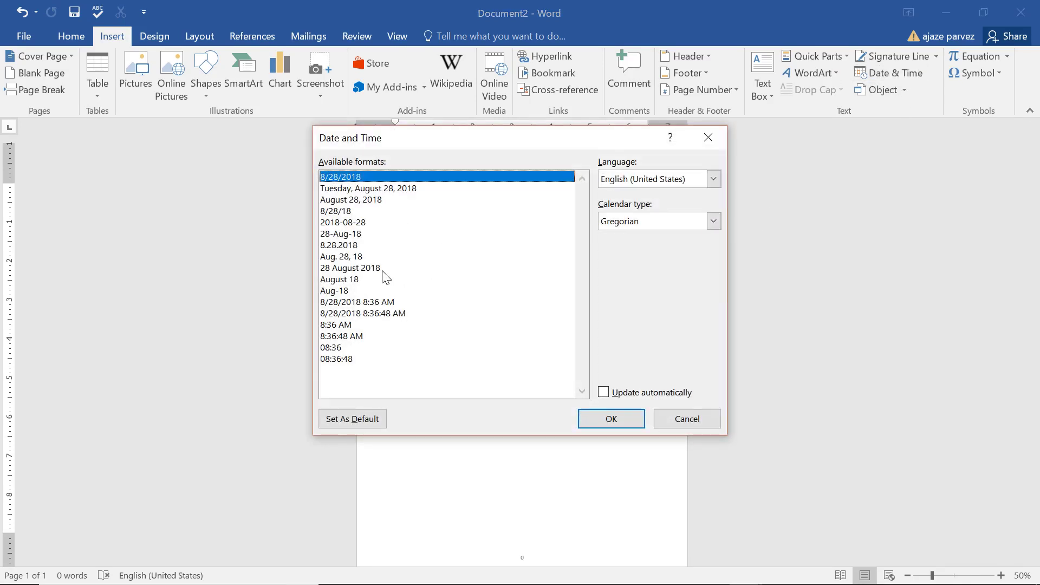
{"action": "left_click", "coordinate": [665, 220]}
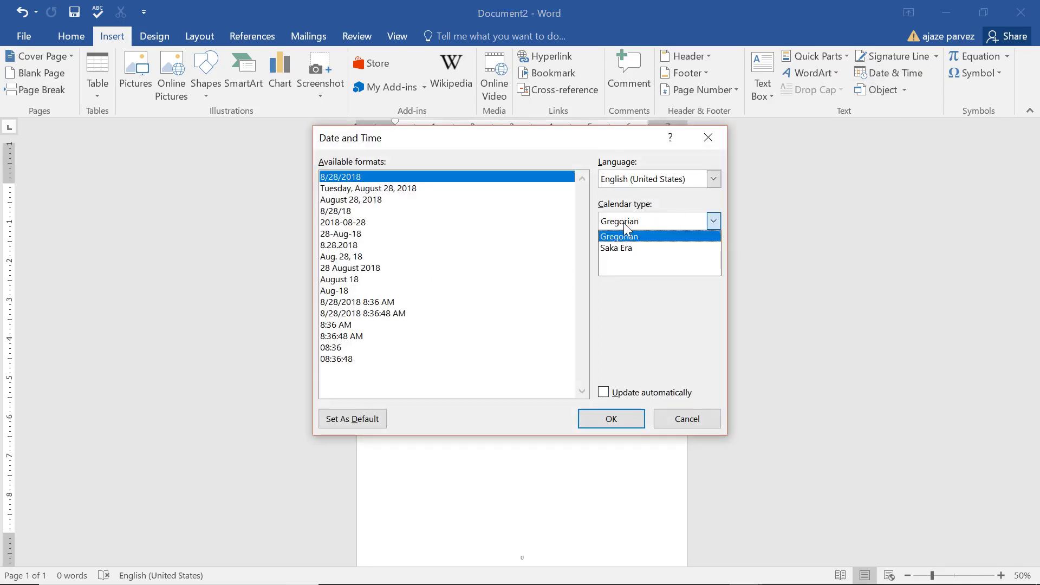
{"action": "left_click", "coordinate": [365, 191]}
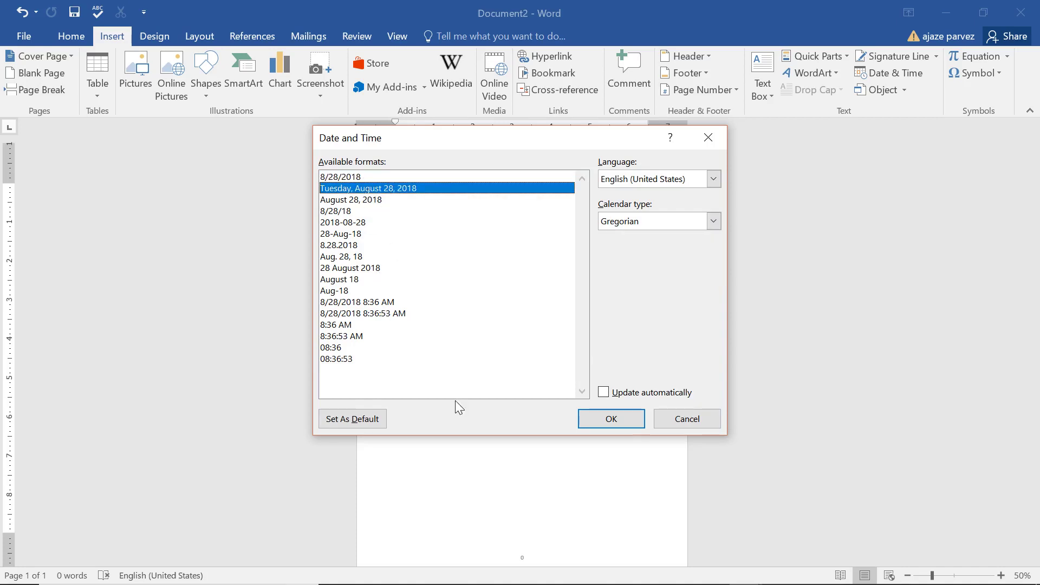
{"action": "left_click", "coordinate": [620, 424]}
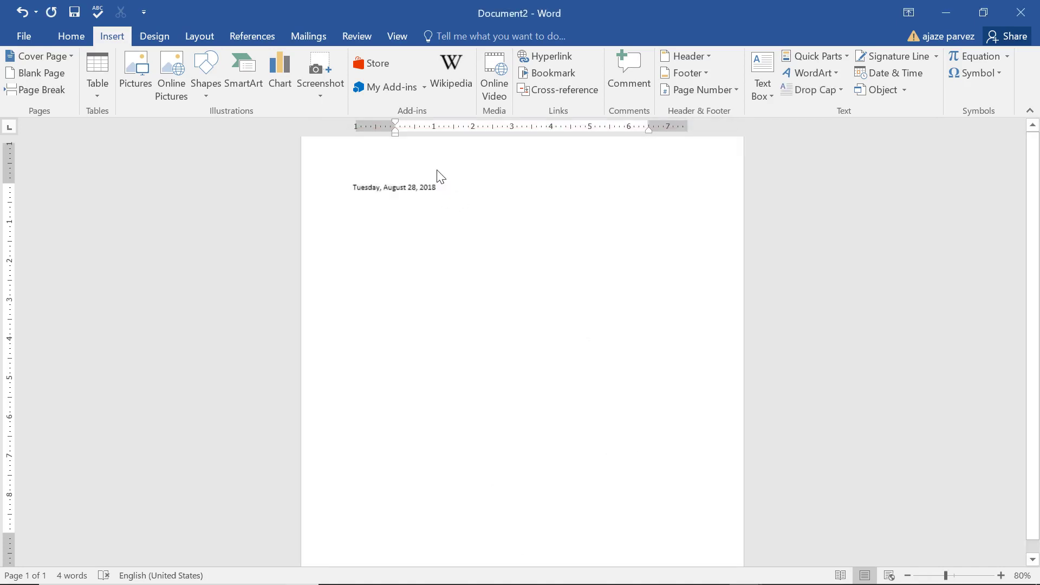
Select the inserted date line and delete it.
{"action": "scroll", "coordinate": [439, 174], "scroll_direction": "up", "scroll_amount": 5}
{"action": "triple_click", "coordinate": [318, 191]}
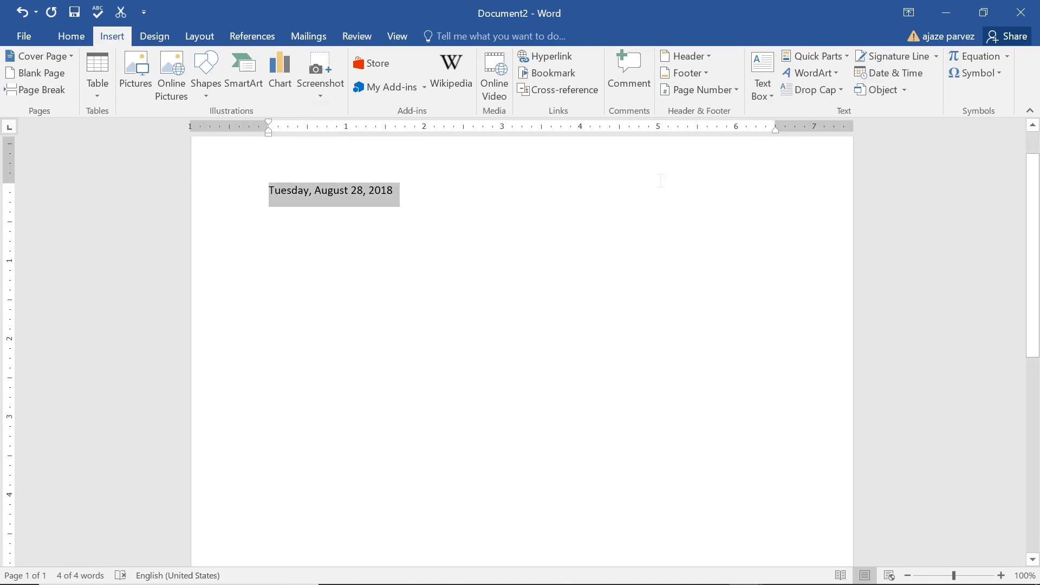
{"action": "left_click", "coordinate": [756, 174]}
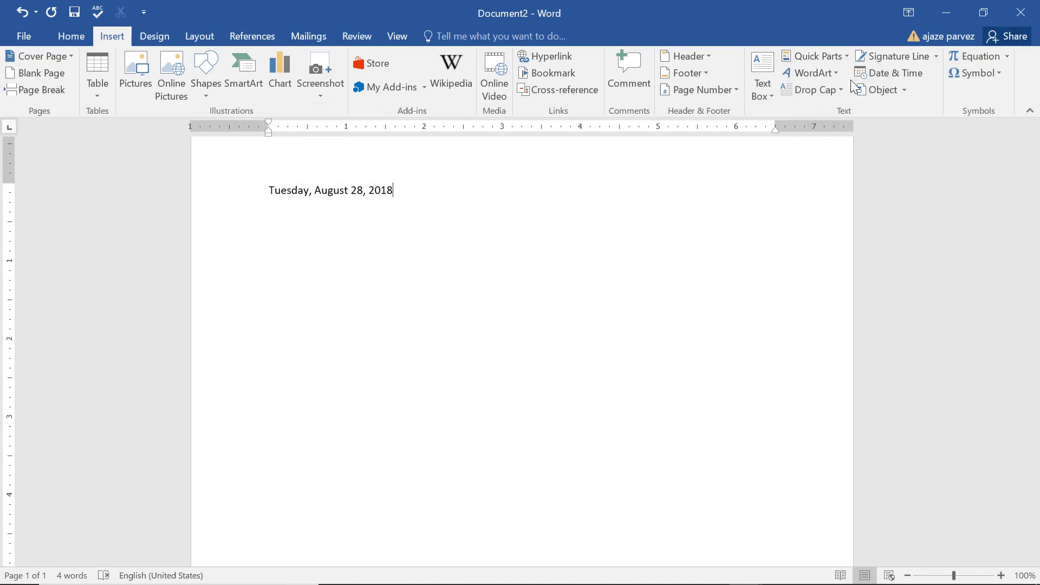
{"action": "left_click_drag", "start_coordinate": [393, 190], "coordinate": [167, 171]}
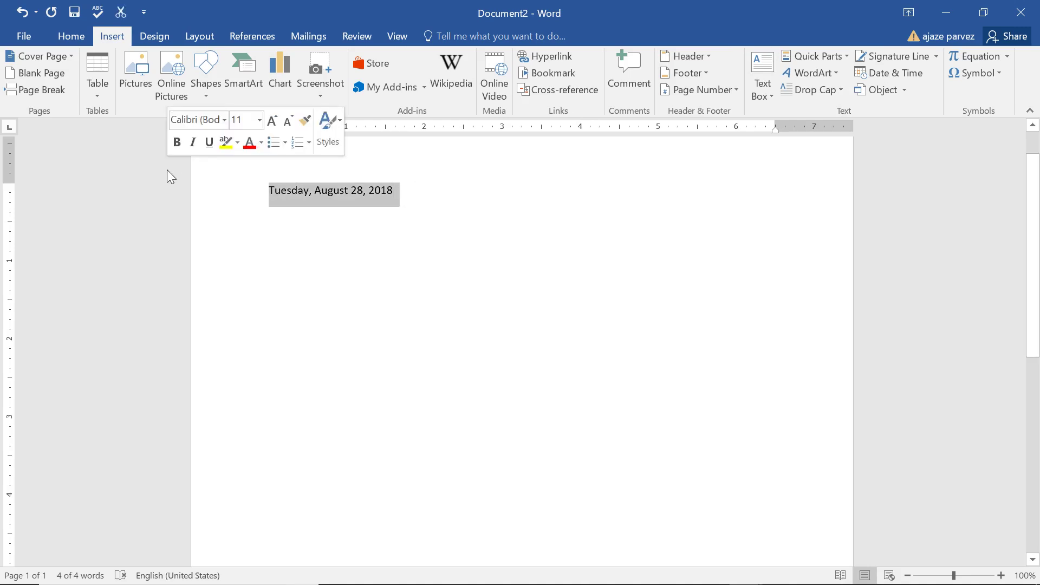
{"action": "key", "text": "BackSpace"}
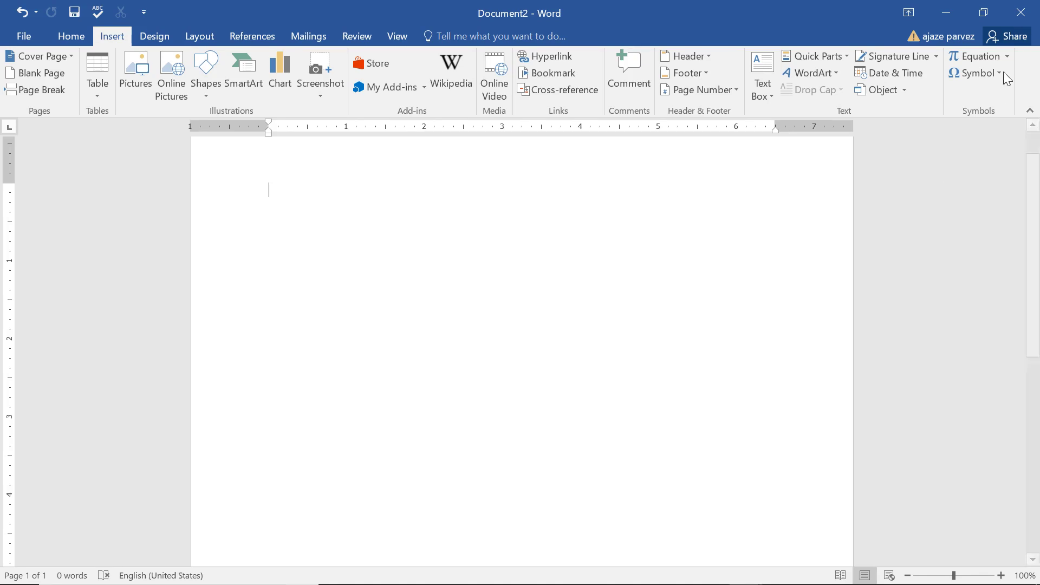
Insert a new equation containing the common fraction Δy/Δx.
{"action": "left_click", "coordinate": [982, 54]}
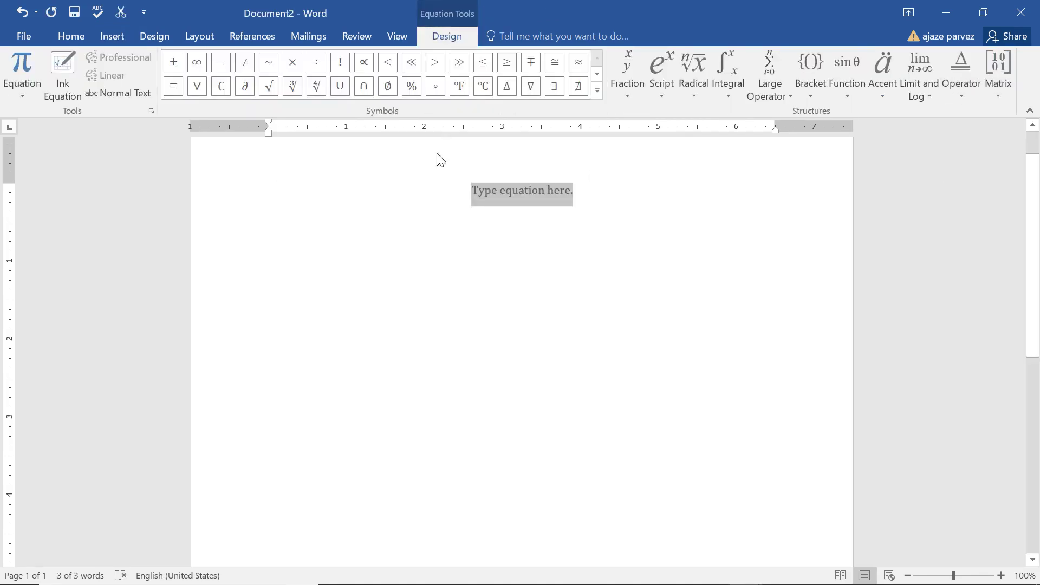
{"action": "left_click", "coordinate": [645, 58]}
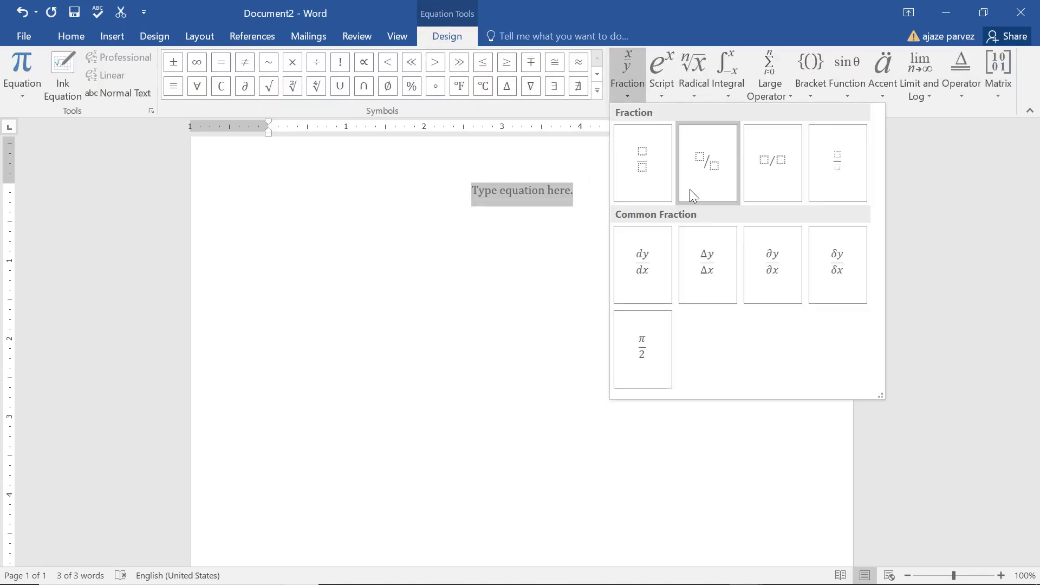
{"action": "left_click", "coordinate": [707, 263]}
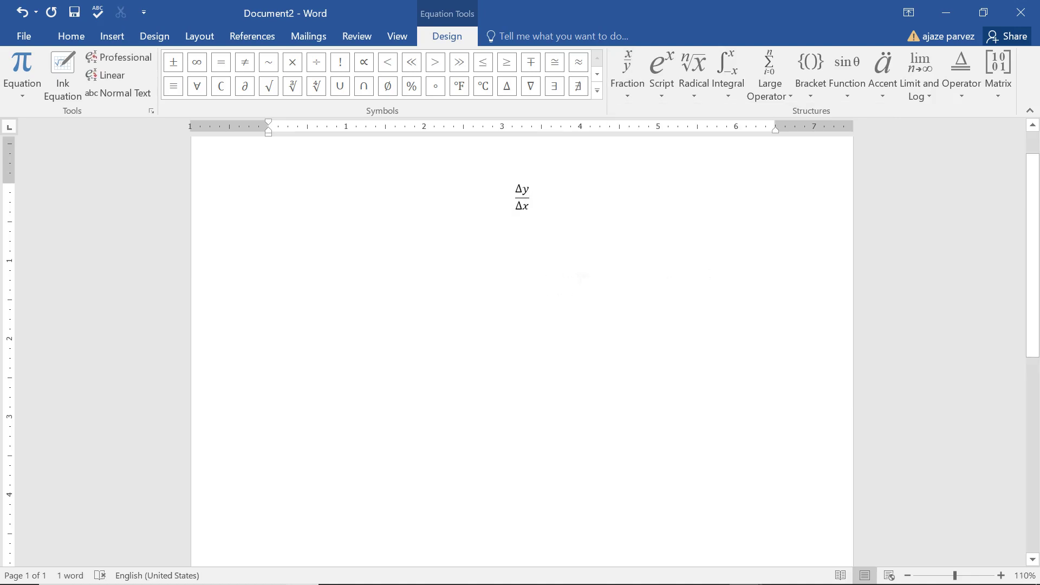
Add empty ceiling brackets and the limit expression lim n→∞ (1 + 1/n)^n to the equation.
{"action": "scroll", "coordinate": [582, 277], "scroll_direction": "up", "scroll_amount": 3}
{"action": "left_click", "coordinate": [811, 70]}
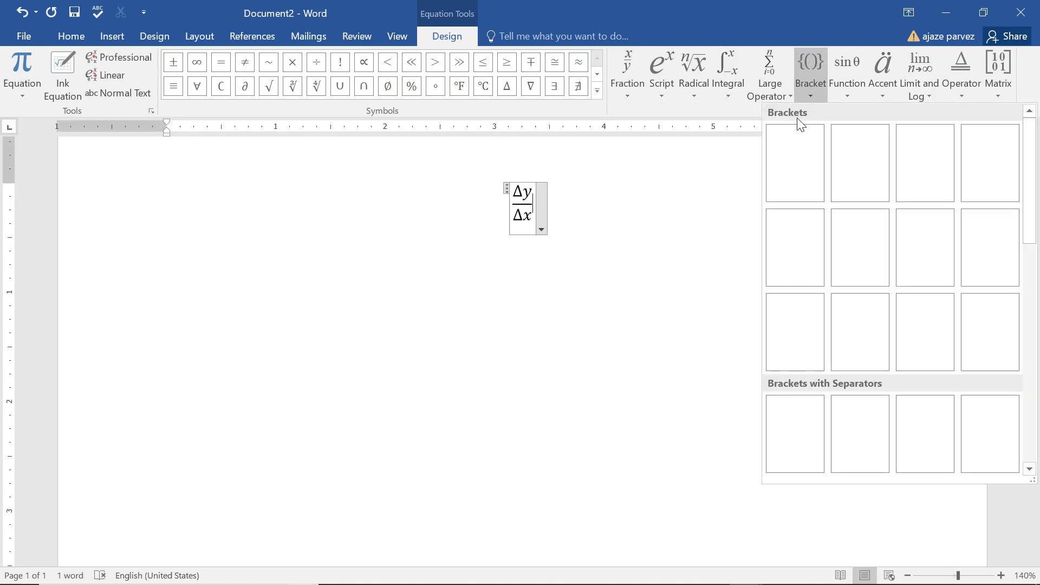
{"action": "left_click", "coordinate": [859, 269]}
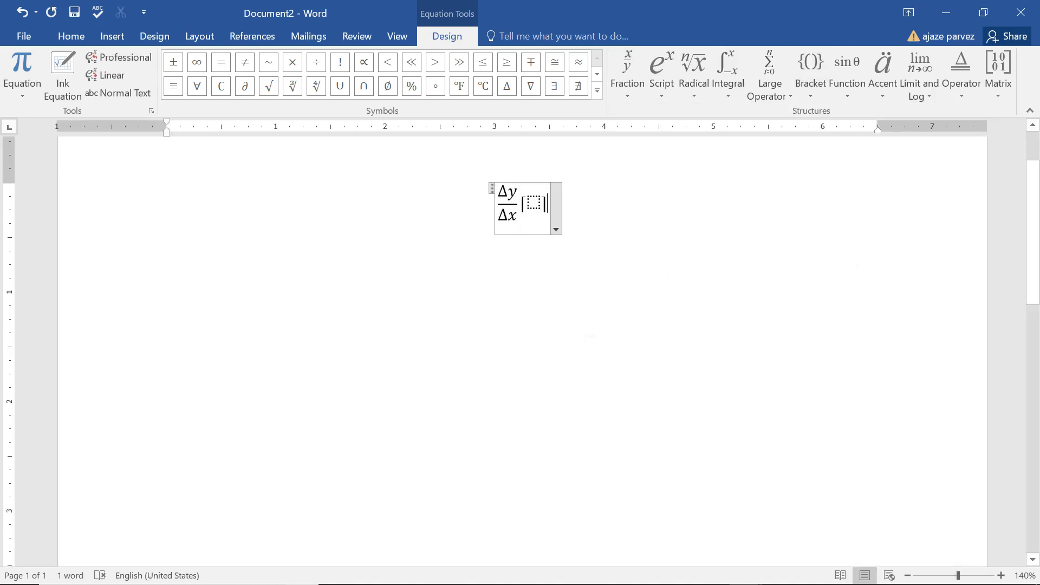
{"action": "left_click", "coordinate": [908, 65]}
{"action": "left_click", "coordinate": [883, 358]}
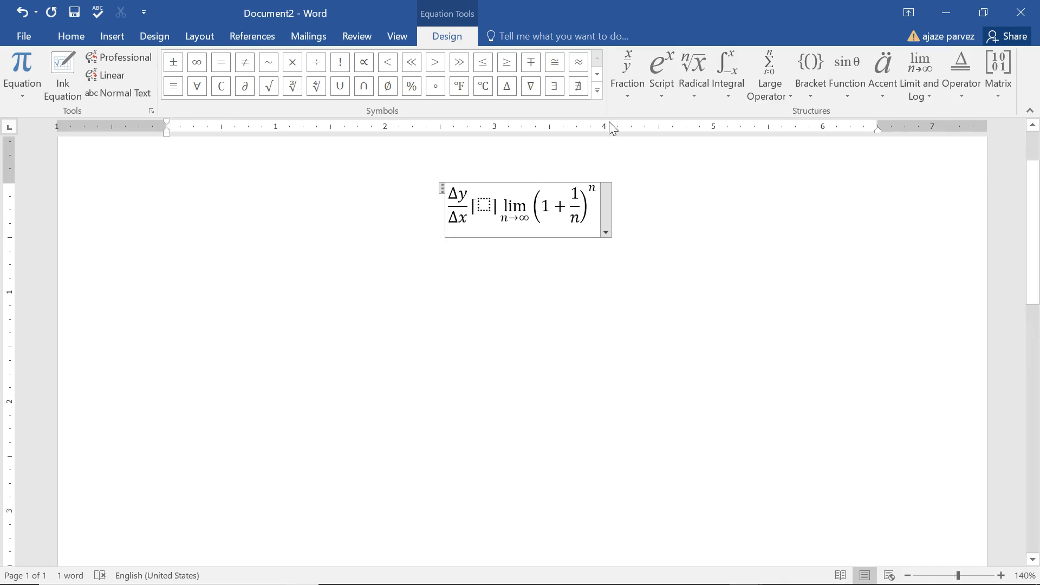
Append the symbols °F, °C, ≥, >, ! and two nested square roots to the equation.
{"action": "left_click", "coordinate": [467, 88]}
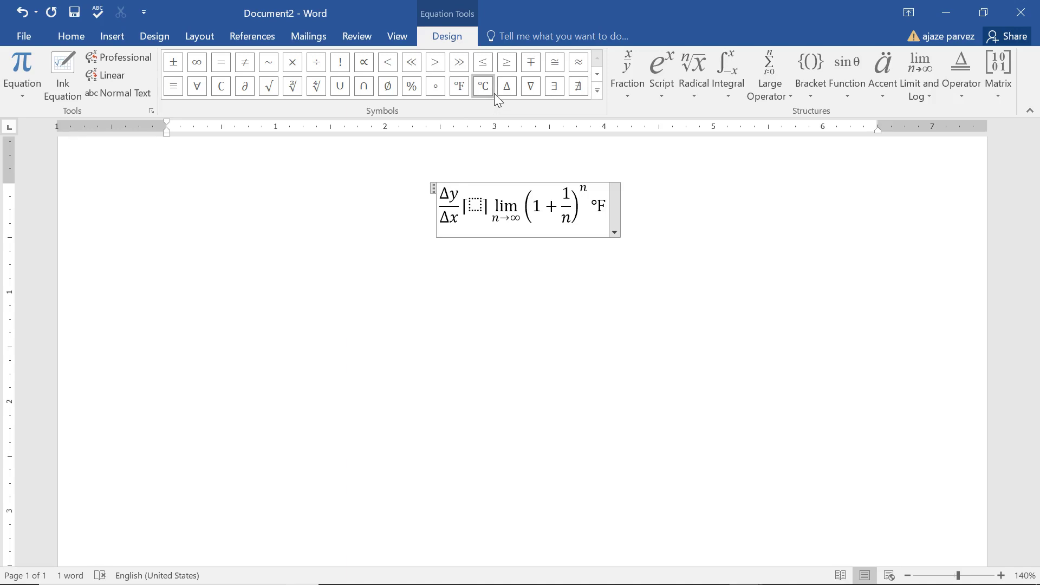
{"action": "left_click", "coordinate": [484, 87]}
{"action": "left_click", "coordinate": [507, 63]}
{"action": "left_click", "coordinate": [441, 66]}
{"action": "left_click", "coordinate": [341, 62]}
{"action": "left_click", "coordinate": [269, 86]}
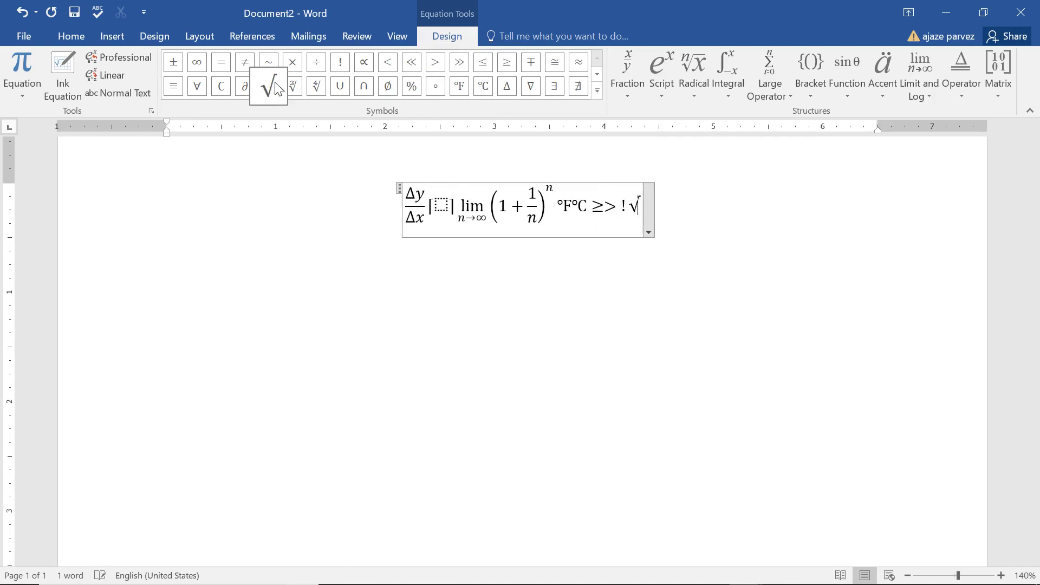
{"action": "left_click", "coordinate": [268, 86]}
Convert the whole equation to linear form and normal text, and open and dismiss the handwritten equation editor.
{"action": "key", "text": "ctrl+a"}
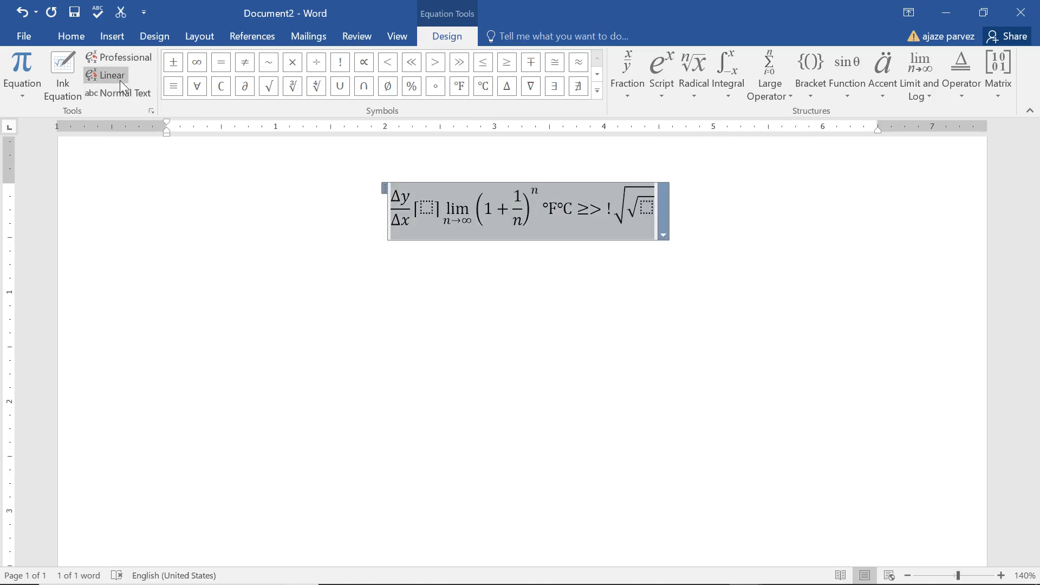
{"action": "left_click", "coordinate": [120, 80]}
{"action": "left_click", "coordinate": [124, 92]}
{"action": "left_click", "coordinate": [71, 95]}
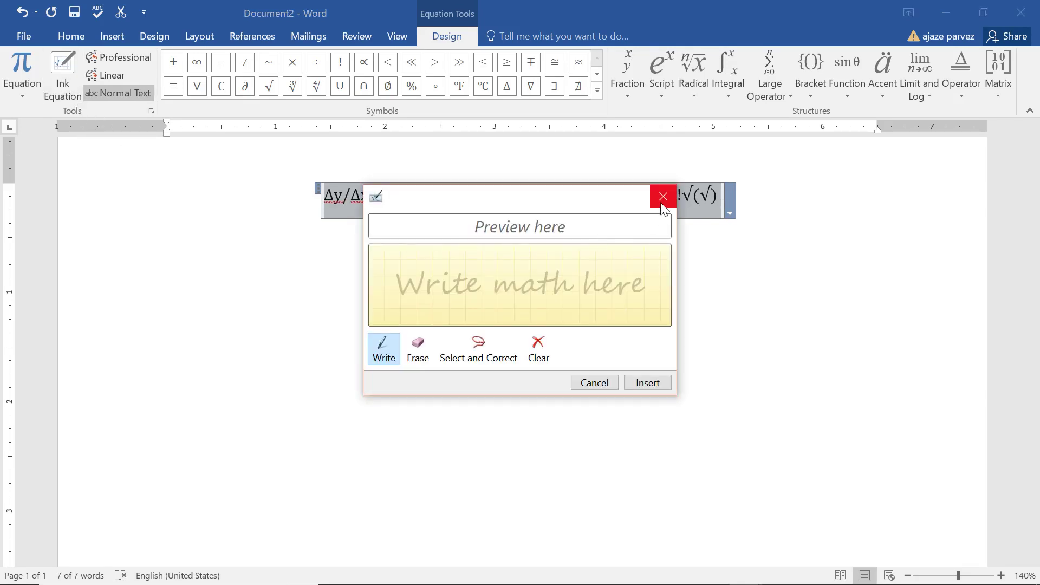
{"action": "left_click", "coordinate": [663, 196]}
Replace the equation with the built-in Binomial Theorem, and insert the Fourier Series and the cos α + cos β identity before it.
{"action": "left_click", "coordinate": [37, 63]}
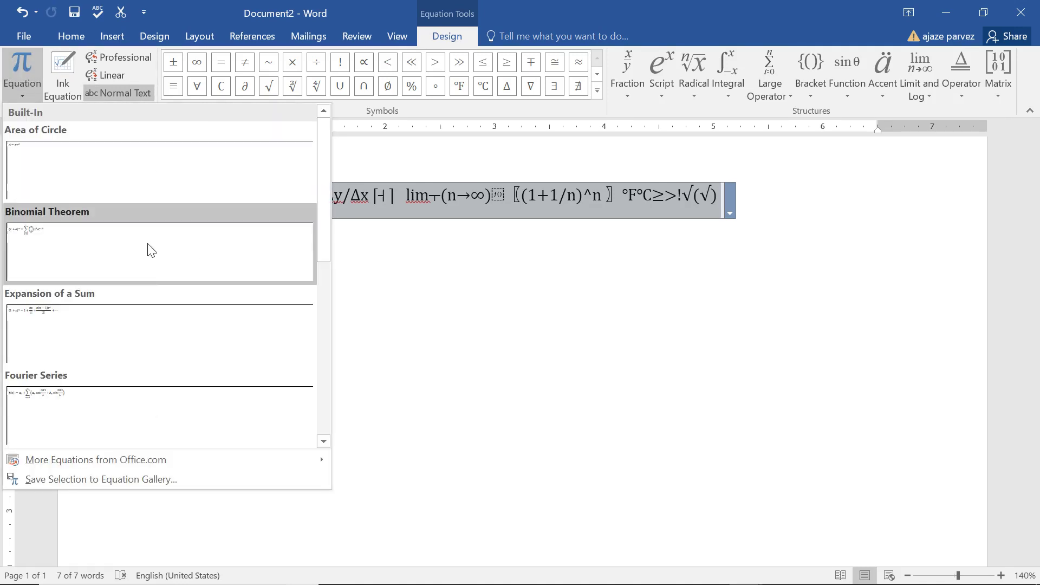
{"action": "left_click", "coordinate": [145, 268]}
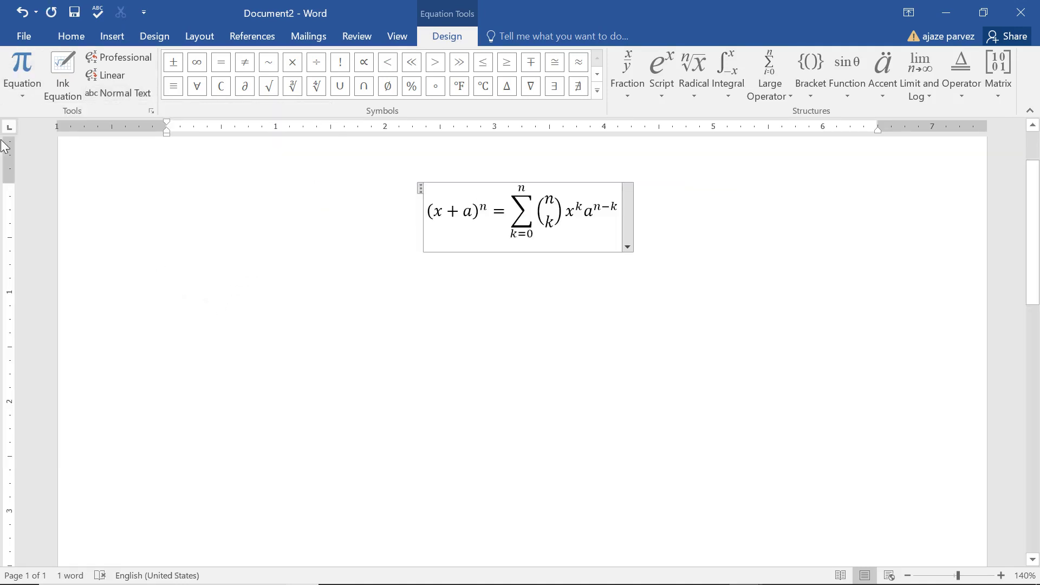
{"action": "left_click", "coordinate": [22, 68]}
{"action": "left_click", "coordinate": [126, 420]}
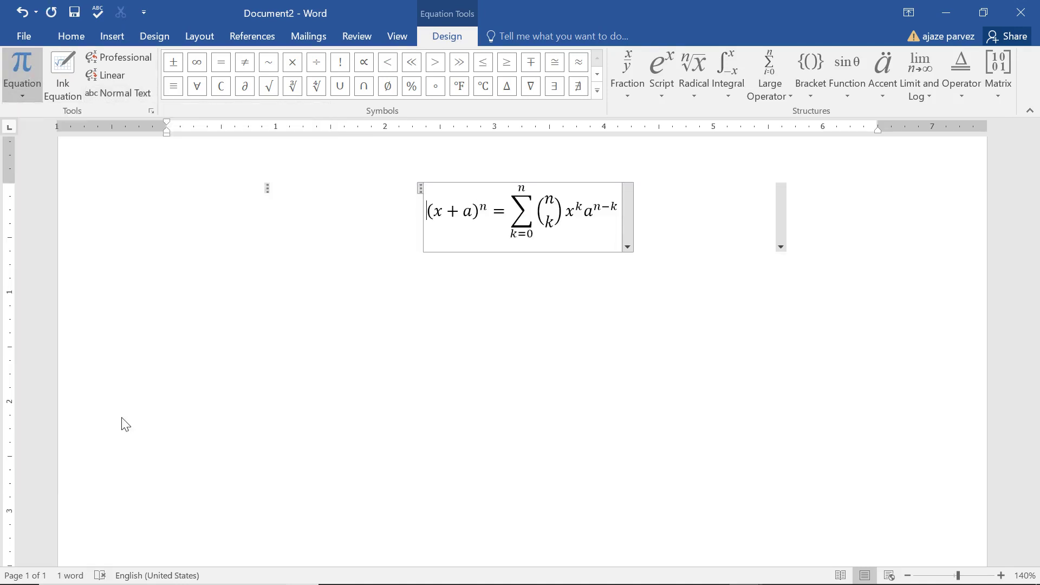
{"action": "left_click", "coordinate": [26, 87]}
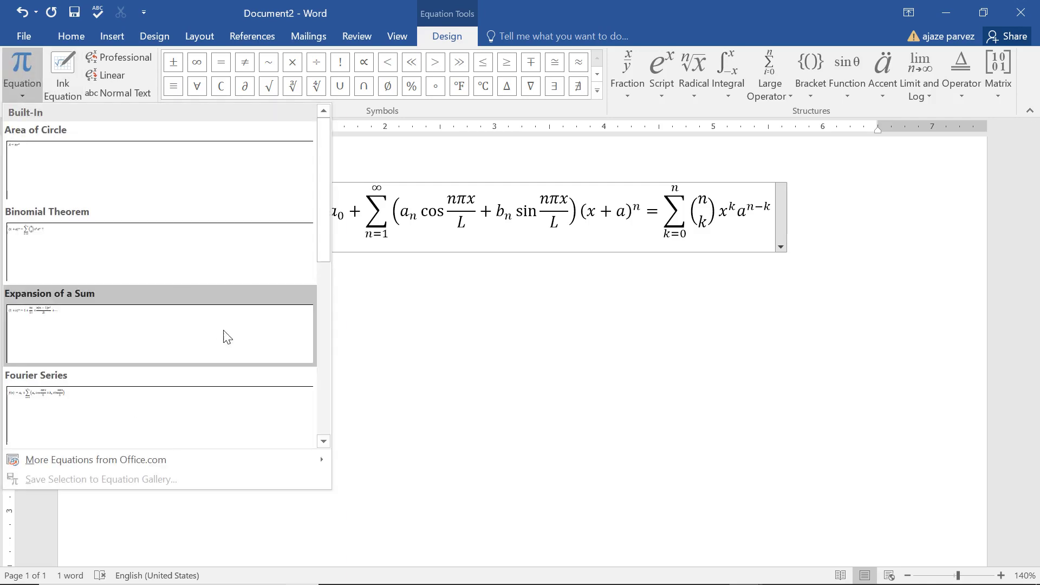
{"action": "scroll", "coordinate": [217, 330], "scroll_direction": "down", "scroll_amount": 5}
{"action": "left_click", "coordinate": [148, 418]}
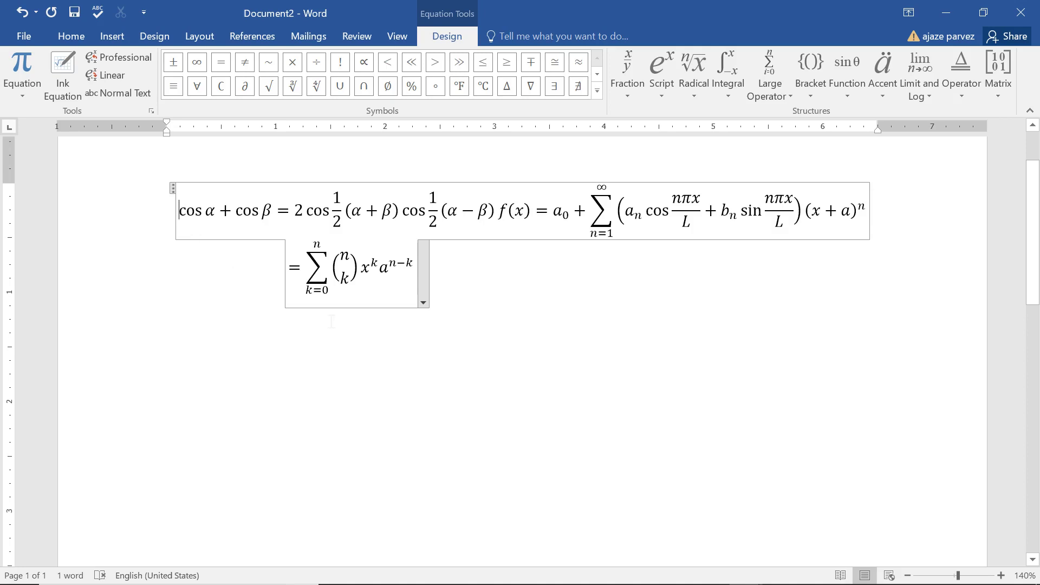
{"action": "left_click", "coordinate": [655, 382]}
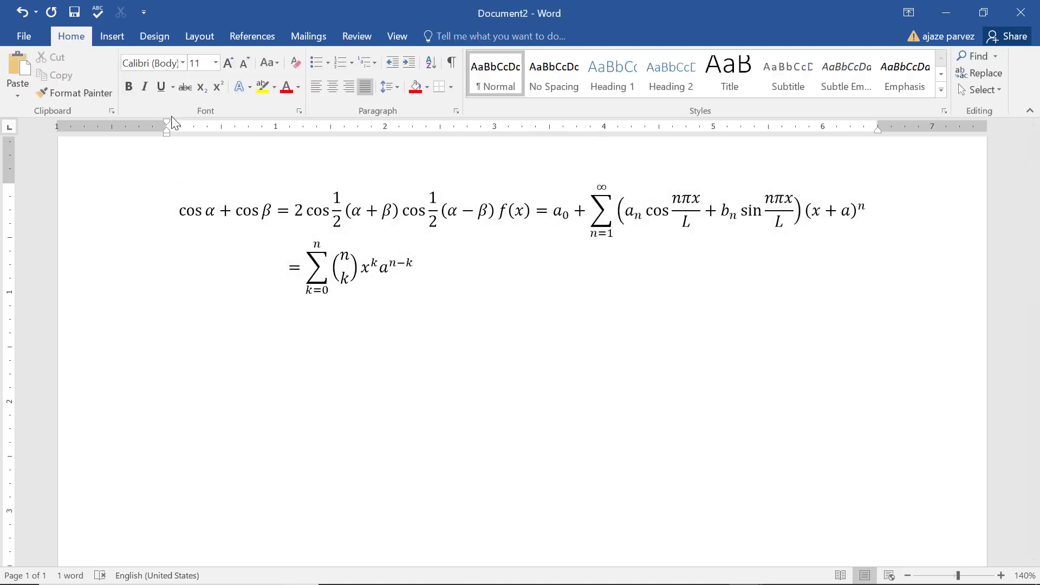
Replace β with x in the (α − β) term of the cosine identity.
{"action": "left_click_drag", "start_coordinate": [489, 210], "coordinate": [448, 211]}
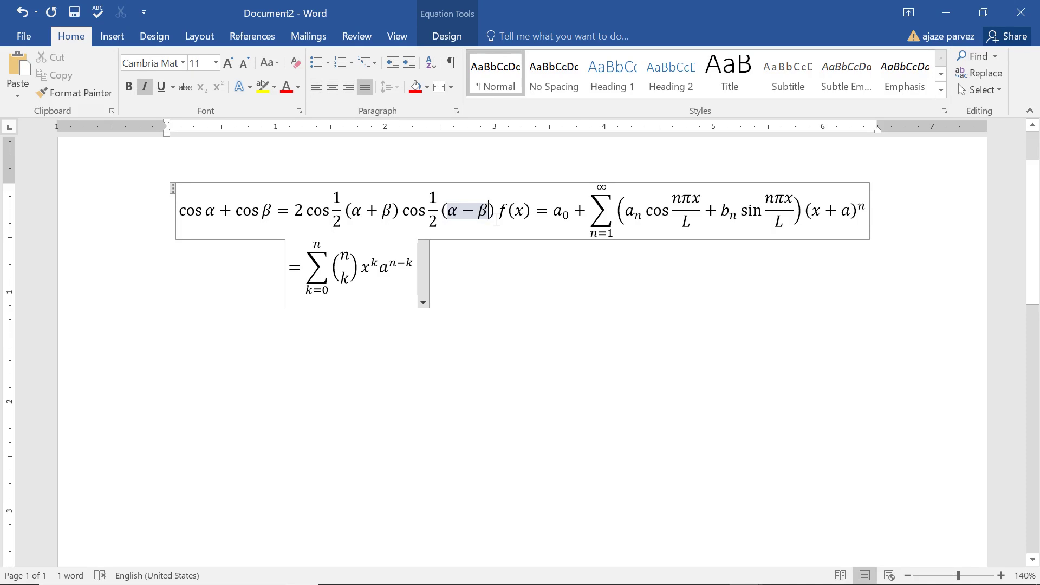
{"action": "key", "text": "BackSpace"}
{"action": "type", "text": "x"}
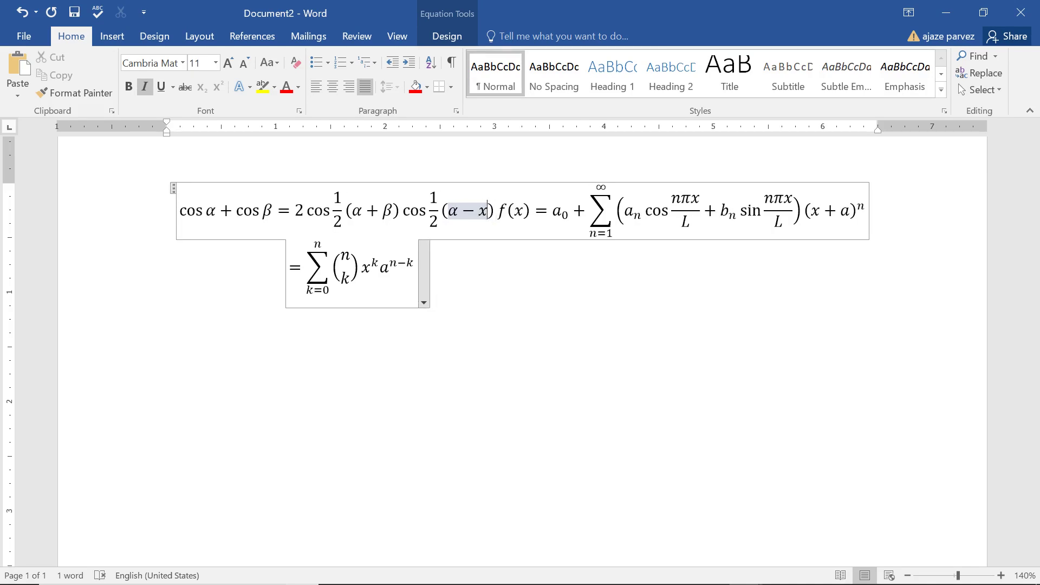
{"action": "left_click", "coordinate": [750, 325]}
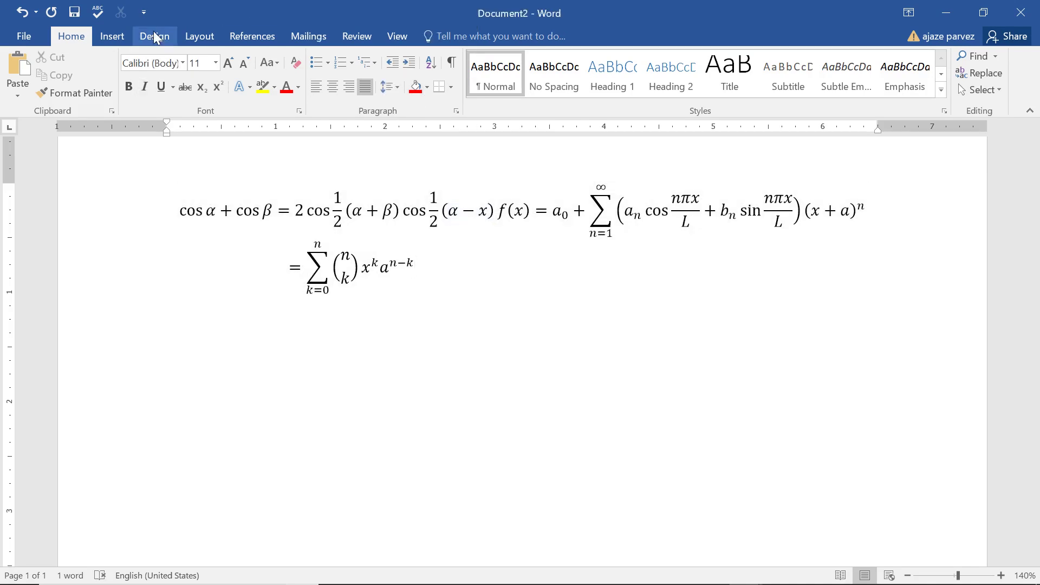
Select the entire equation and delete it from the document.
{"action": "left_click", "coordinate": [111, 37]}
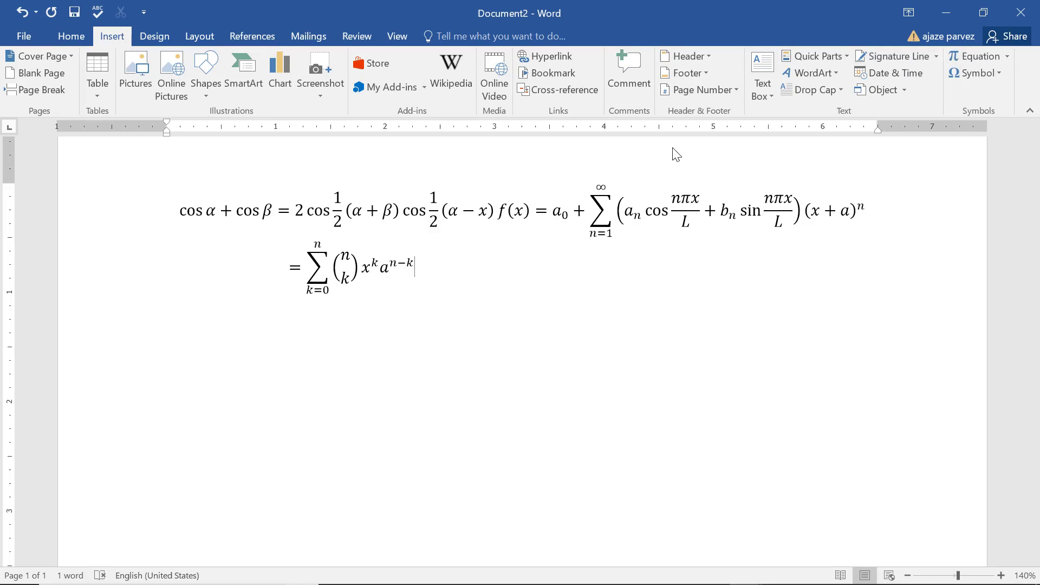
{"action": "key", "text": "ctrl+a"}
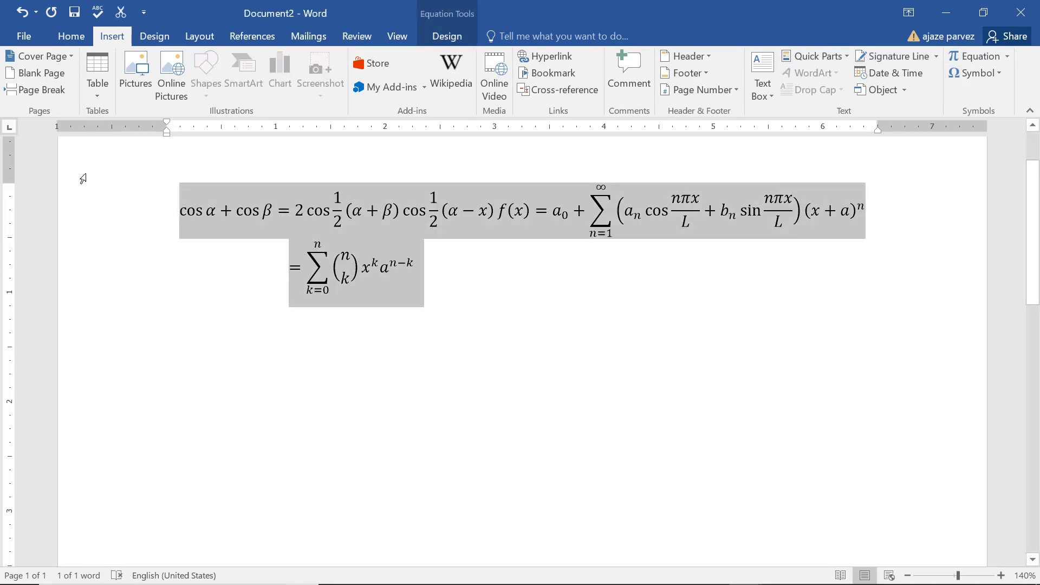
{"action": "key", "text": "Delete"}
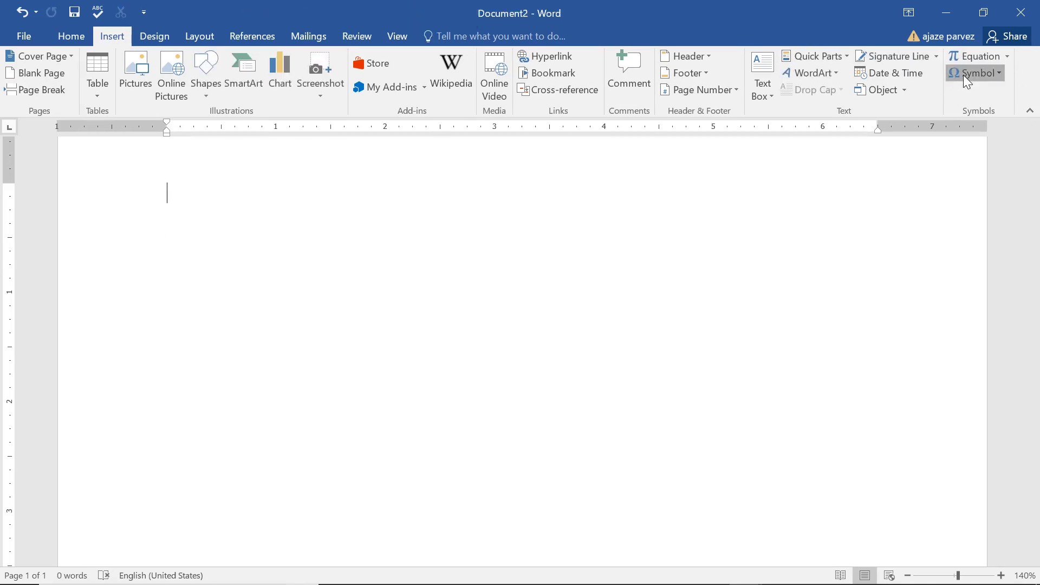
Insert the Latin small letter sideways turned m (1D1F) from the Phonetic Extensions symbol subset.
{"action": "left_click", "coordinate": [964, 75]}
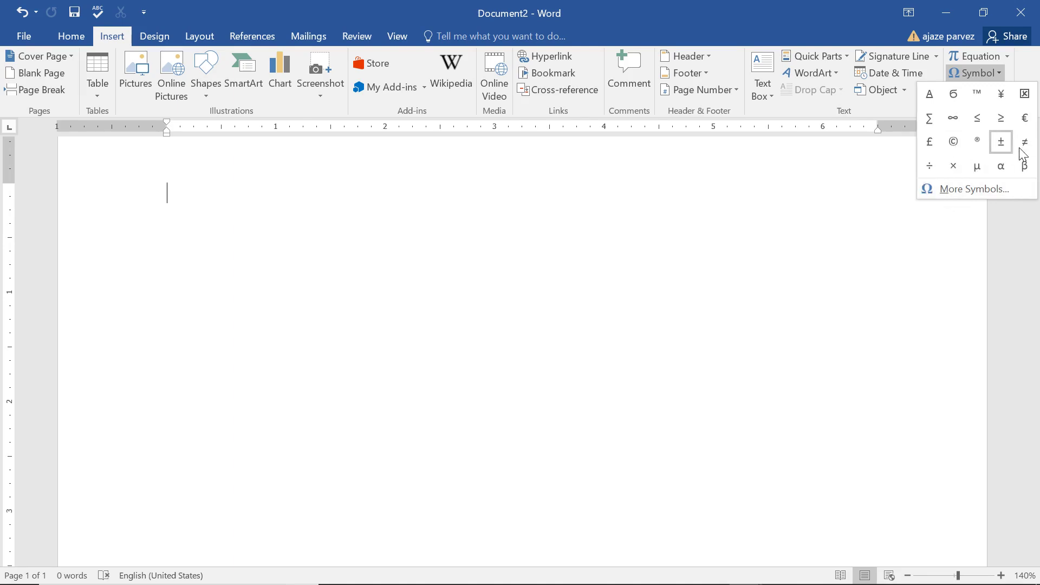
{"action": "left_click", "coordinate": [990, 185]}
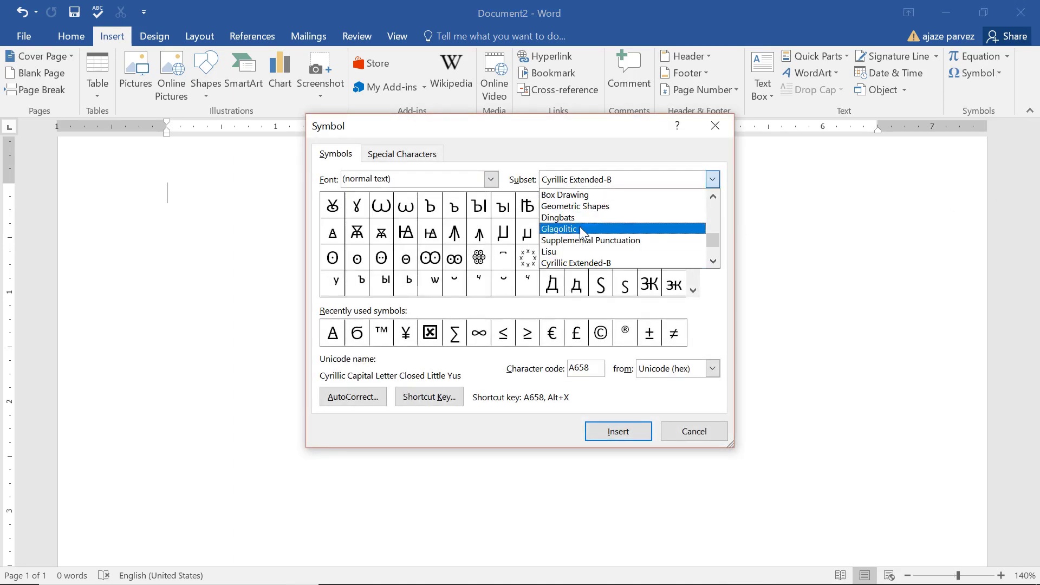
{"action": "left_click", "coordinate": [559, 229]}
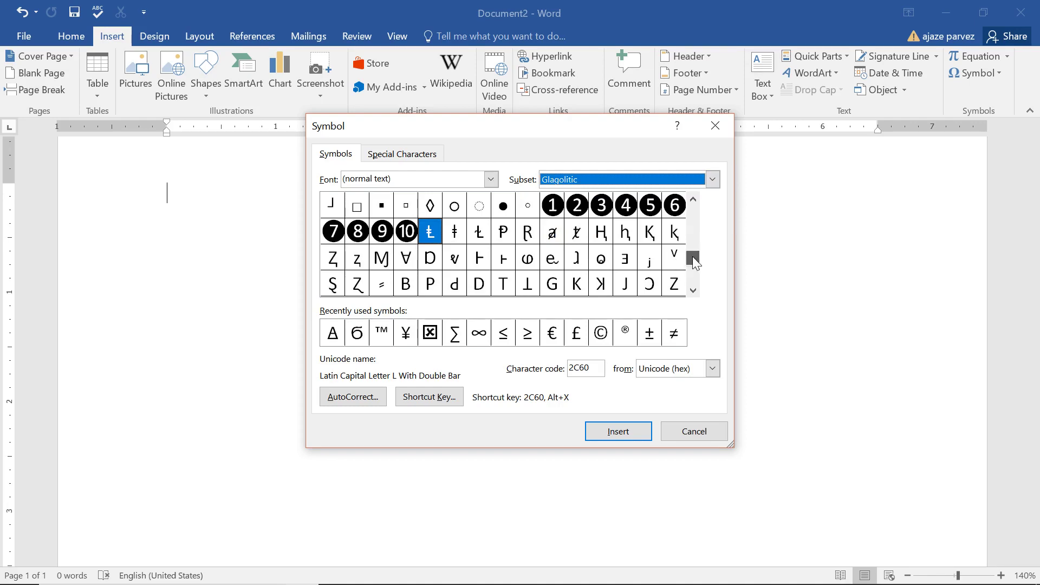
{"action": "left_click_drag", "start_coordinate": [692, 256], "coordinate": [693, 222]}
{"action": "left_click", "coordinate": [712, 179]}
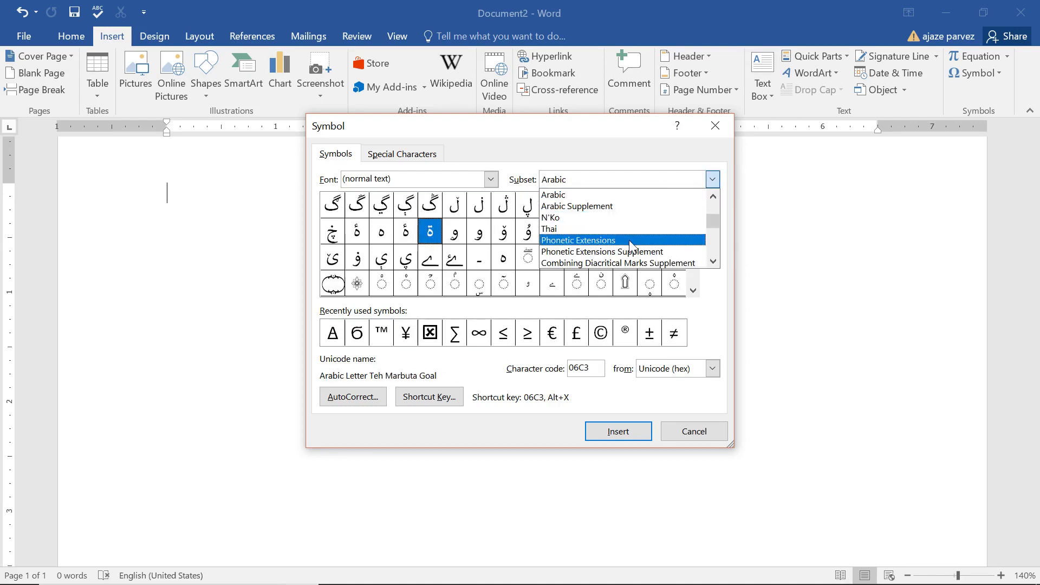
{"action": "left_click", "coordinate": [579, 240]}
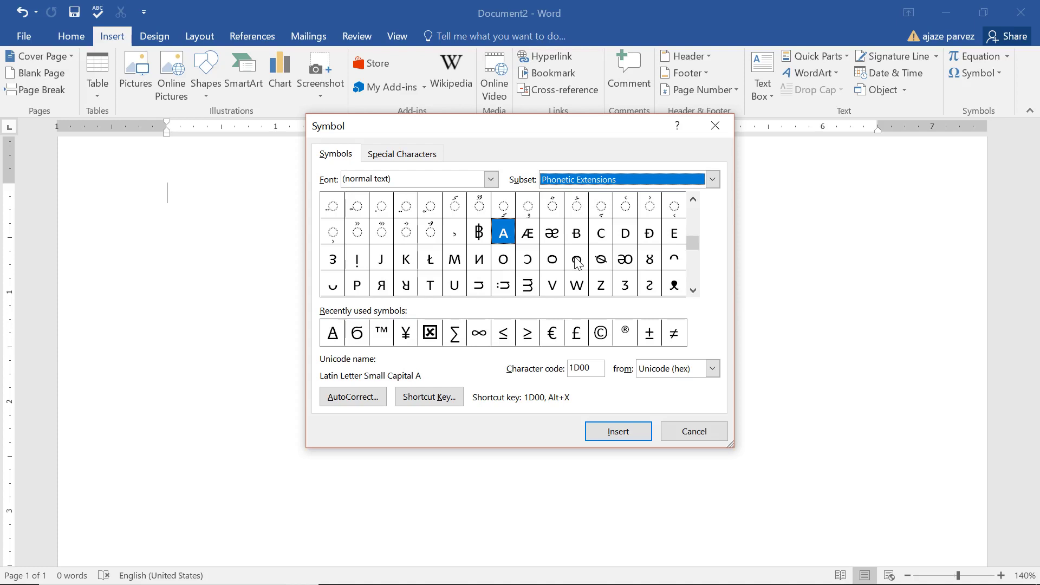
{"action": "double_click", "coordinate": [528, 284]}
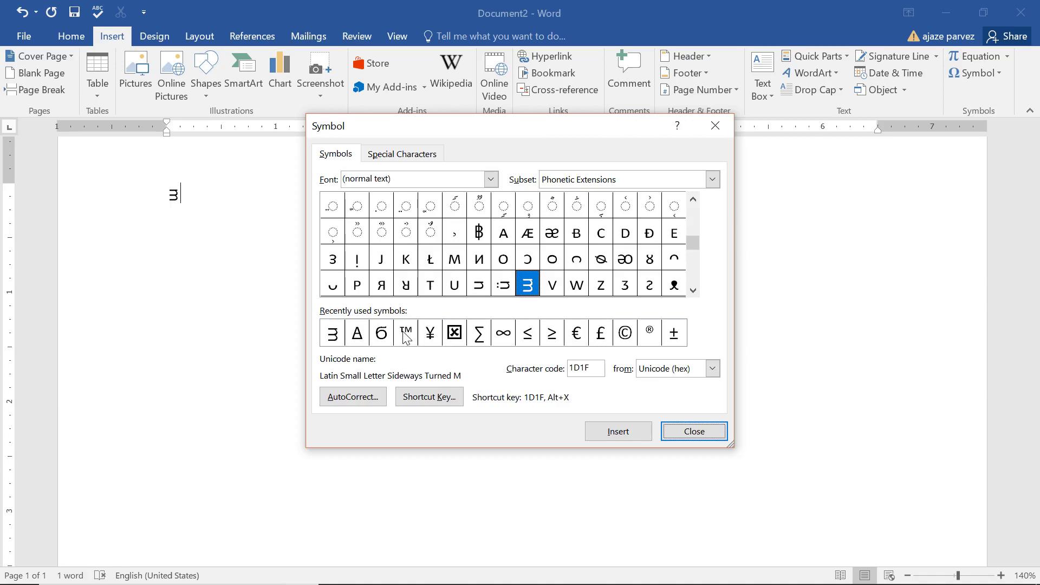
Insert the recently used Coptic capital letter Shima (03EC) and the µ symbol after the sideways m.
{"action": "left_click", "coordinate": [382, 335]}
{"action": "left_click", "coordinate": [595, 429]}
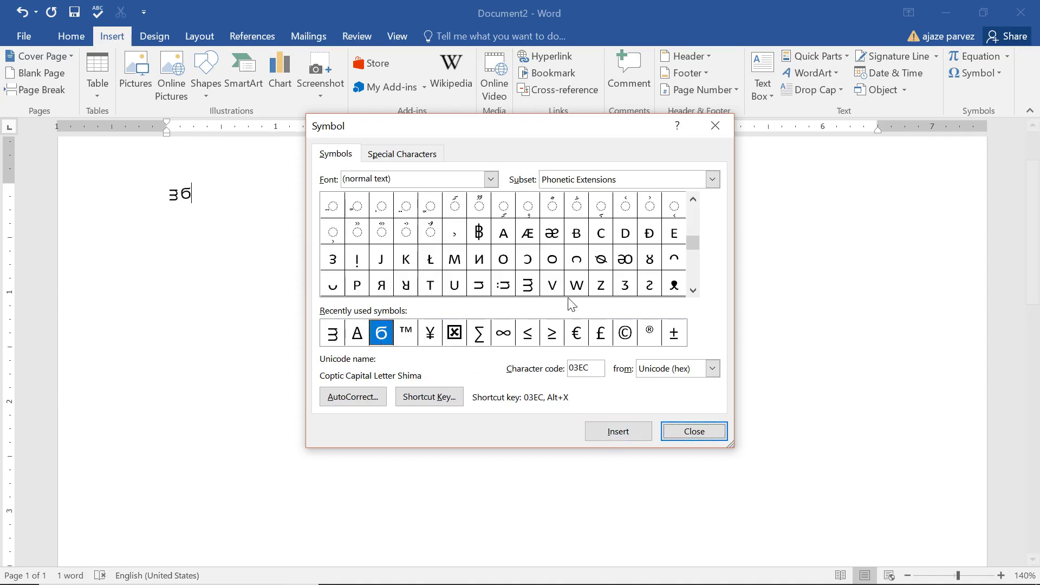
{"action": "left_click", "coordinate": [715, 126]}
{"action": "scroll", "coordinate": [944, 83], "scroll_direction": "up", "scroll_amount": 4}
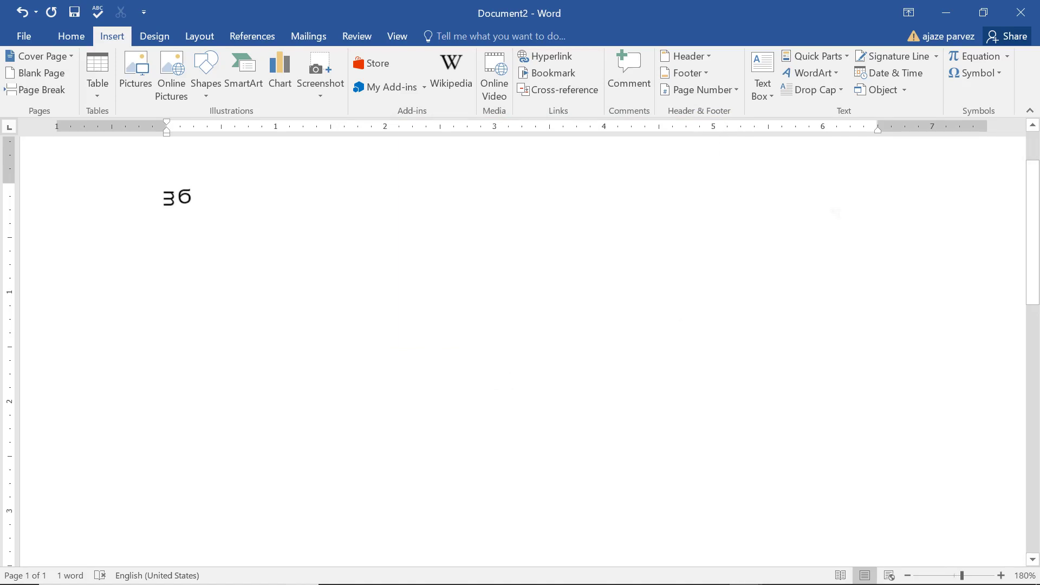
{"action": "left_click", "coordinate": [976, 75]}
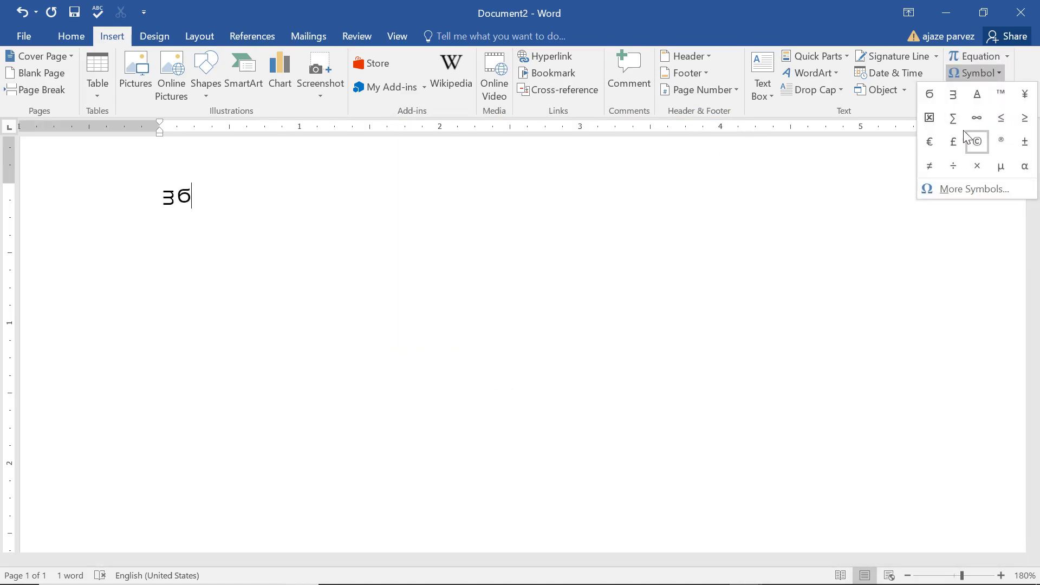
{"action": "left_click", "coordinate": [1001, 167]}
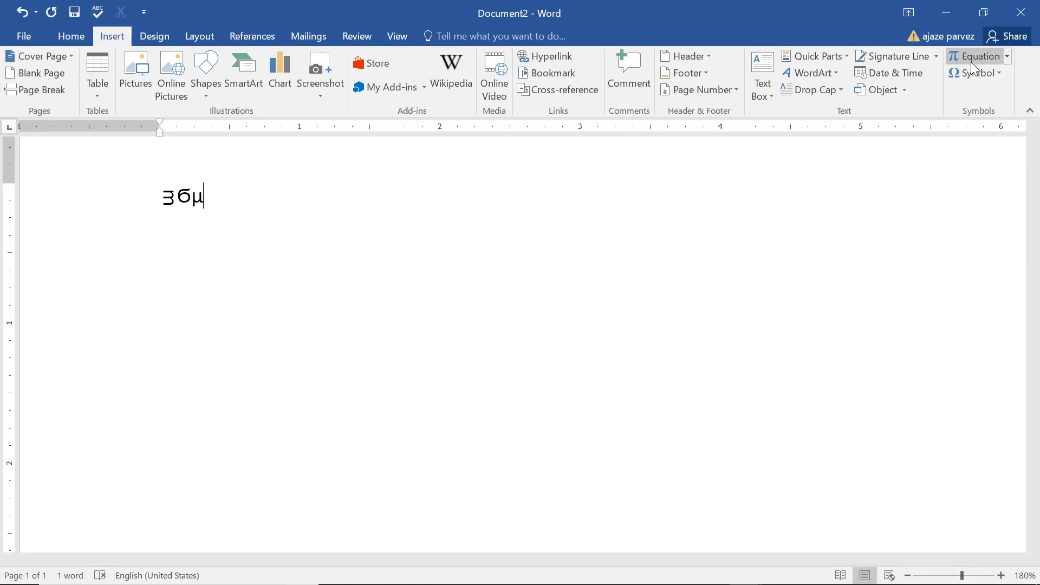
Embed a new Microsoft Excel 97-2003 Worksheet object in the document.
{"action": "left_click", "coordinate": [883, 96]}
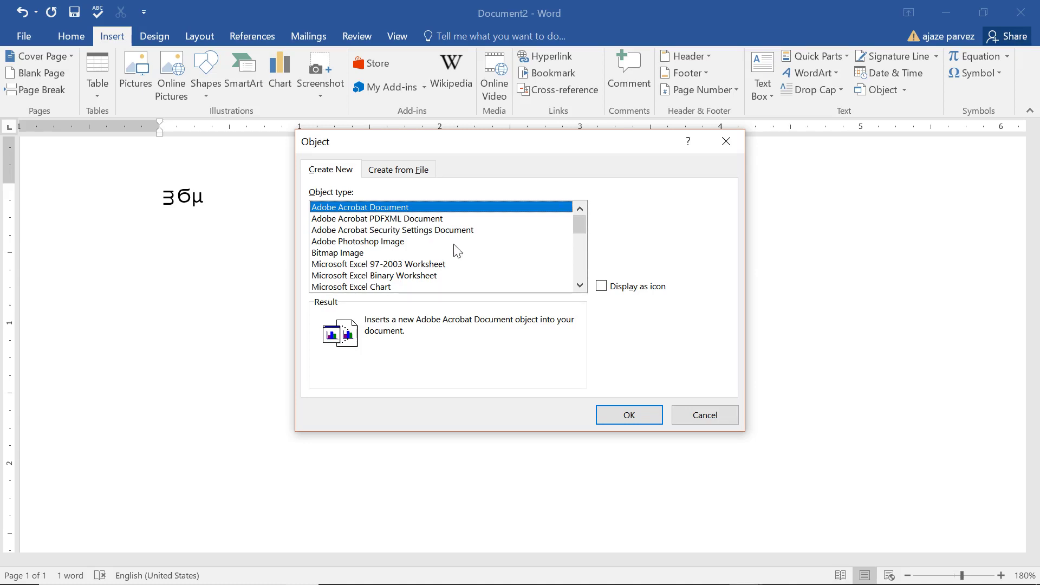
{"action": "left_click", "coordinate": [399, 265]}
{"action": "left_click", "coordinate": [628, 416]}
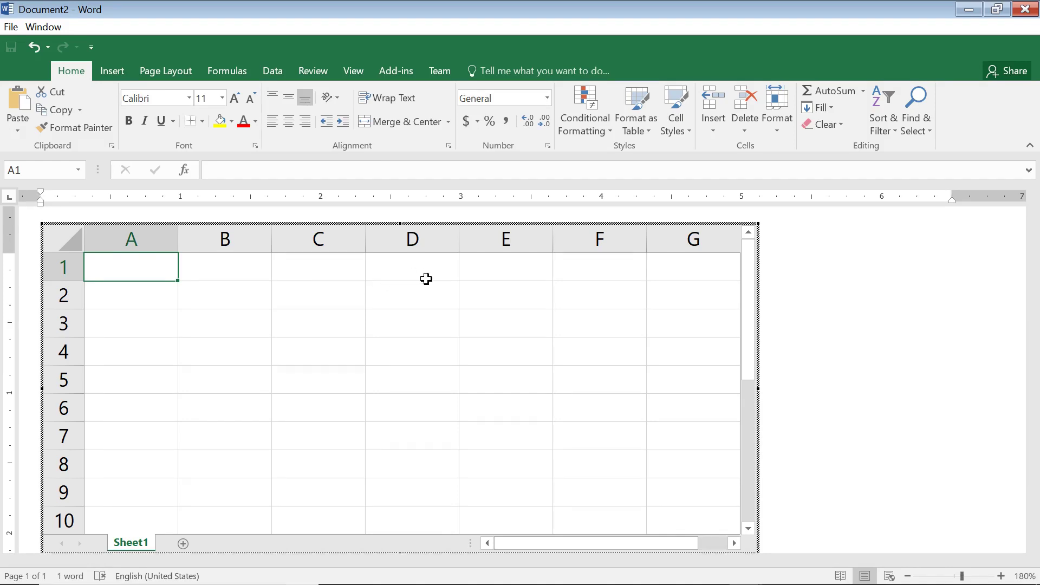
{"action": "scroll", "coordinate": [426, 278], "scroll_direction": "down", "scroll_amount": 5}
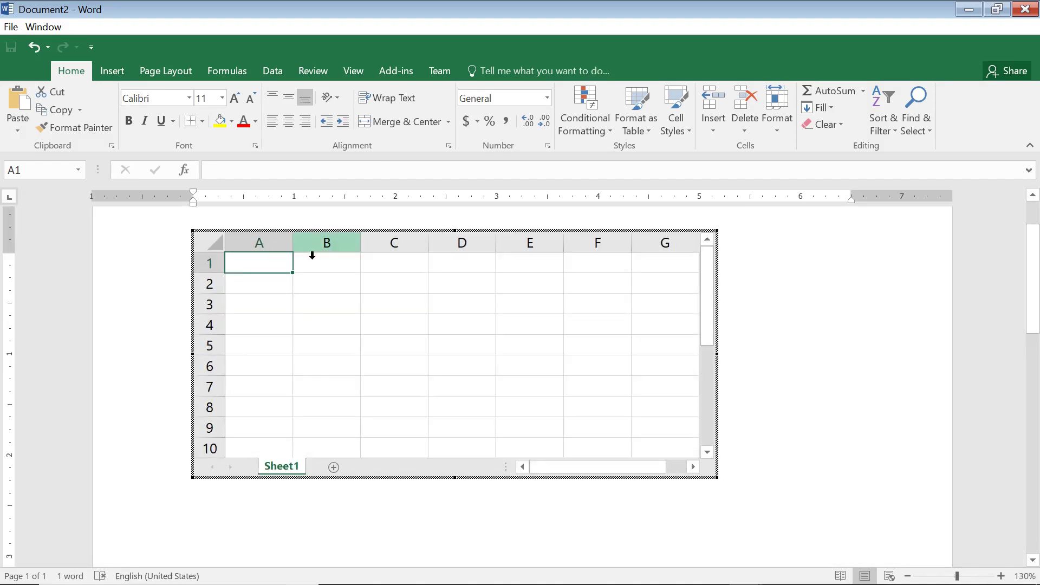
Enter 2 in cell D1 and 3 in cell D2 of the embedded worksheet.
{"action": "left_click", "coordinate": [446, 272]}
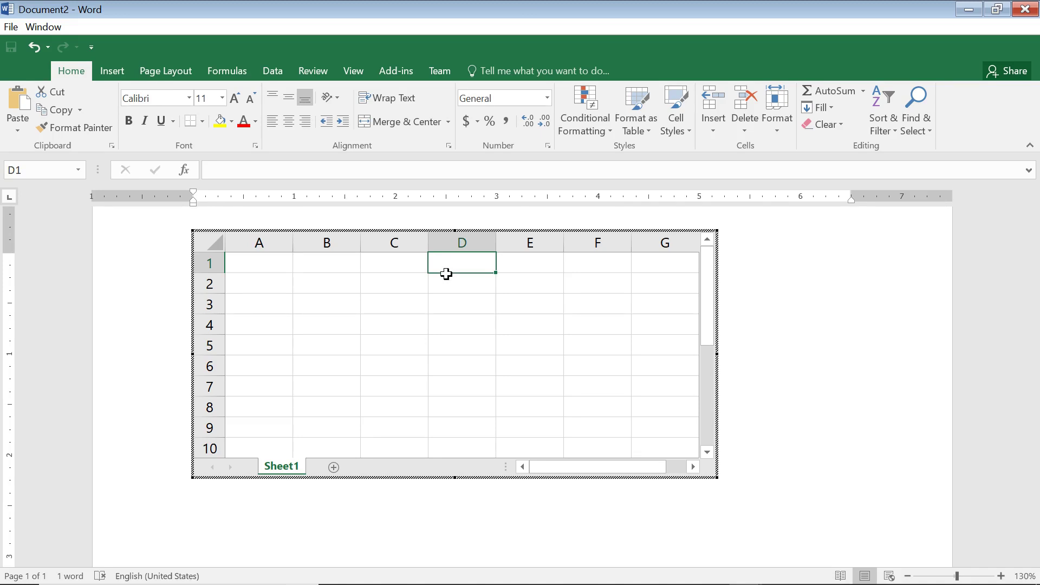
{"action": "type", "text": "2"}
{"action": "key", "text": "Return"}
{"action": "type", "text": "3"}
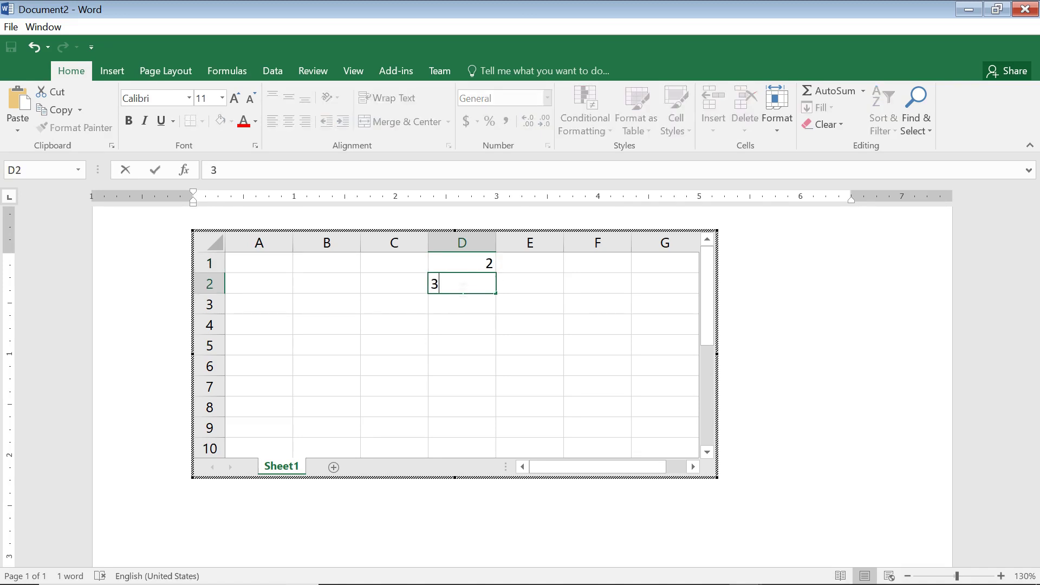
Total cells D1:D2 into D3 with AutoSum and leave worksheet editing to return to the document.
{"action": "left_click", "coordinate": [453, 266]}
{"action": "left_click_drag", "start_coordinate": [462, 269], "coordinate": [462, 287]}
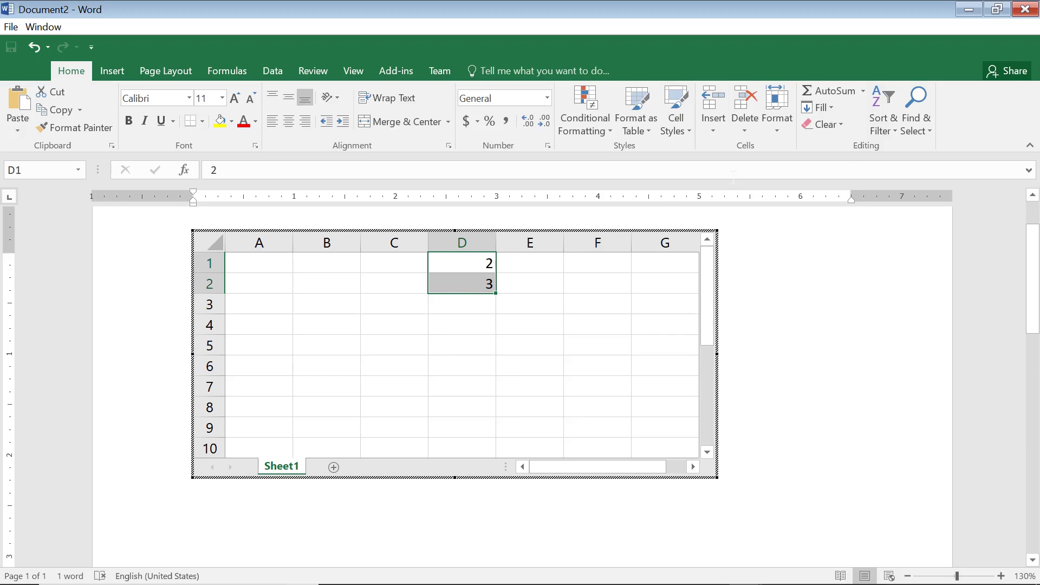
{"action": "left_click", "coordinate": [829, 91]}
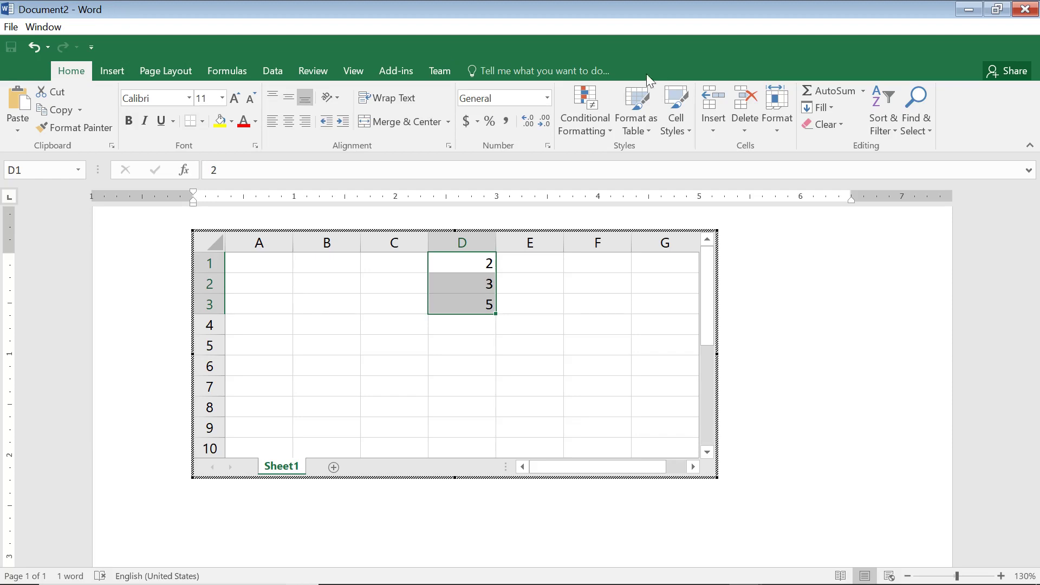
{"action": "key", "text": "Escape"}
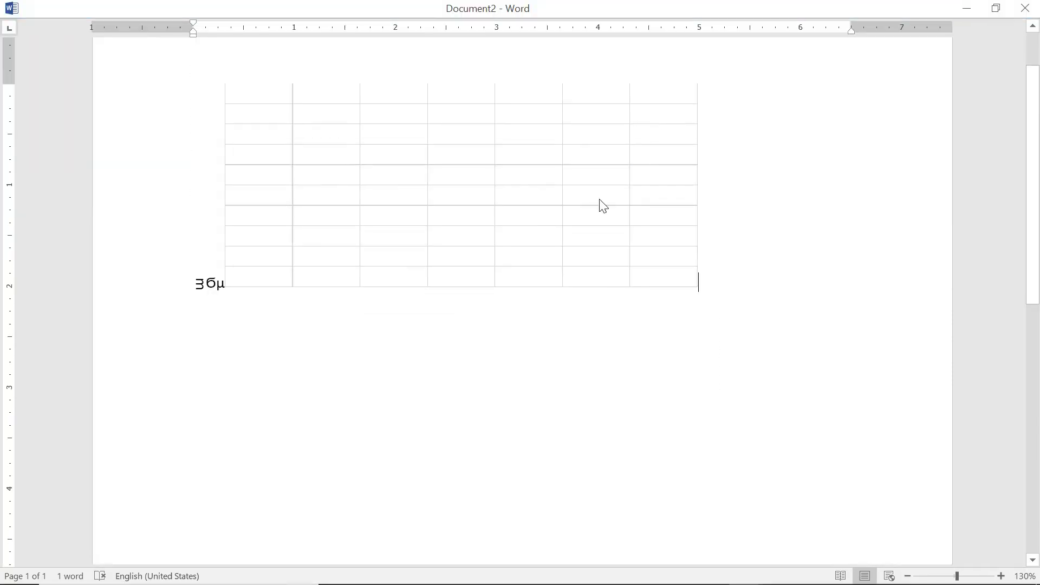
{"action": "scroll", "coordinate": [520, 352], "scroll_direction": "up", "scroll_amount": 2}
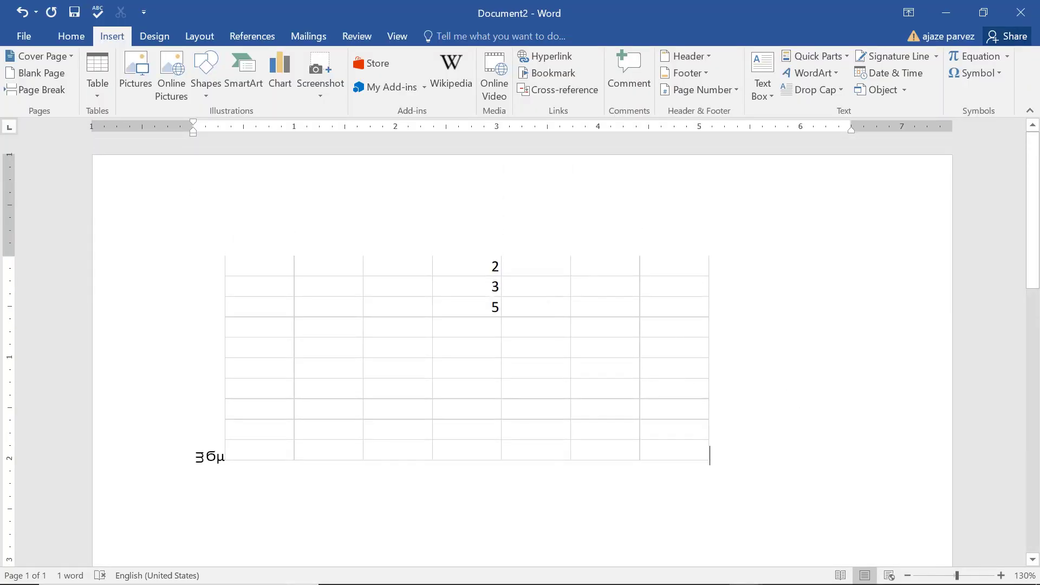
Reopen the embedded worksheet for editing twice, returning to the document each time without changing its cells.
{"action": "left_click", "coordinate": [405, 260]}
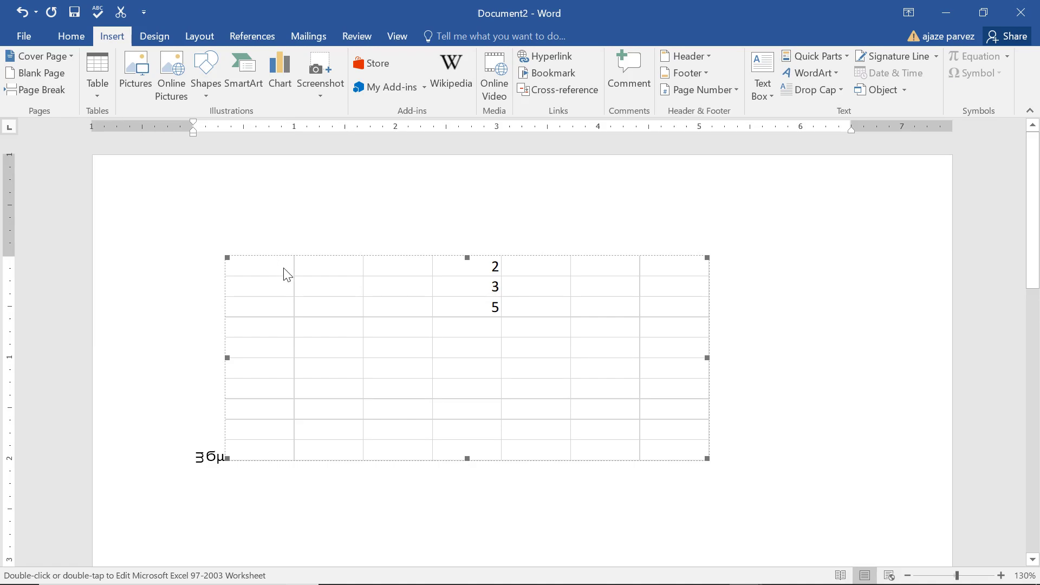
{"action": "double_click", "coordinate": [411, 331]}
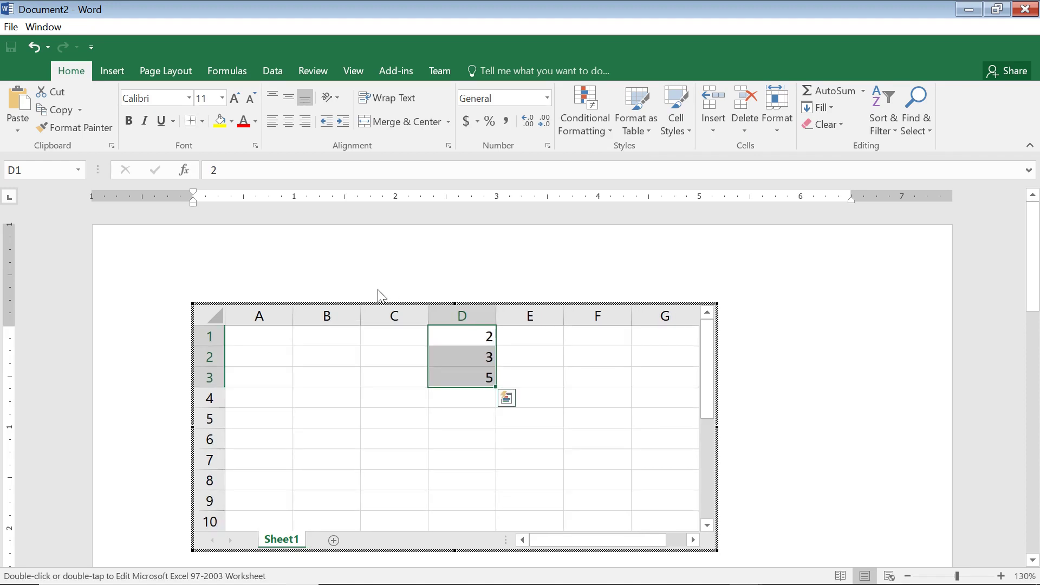
{"action": "left_click", "coordinate": [378, 295]}
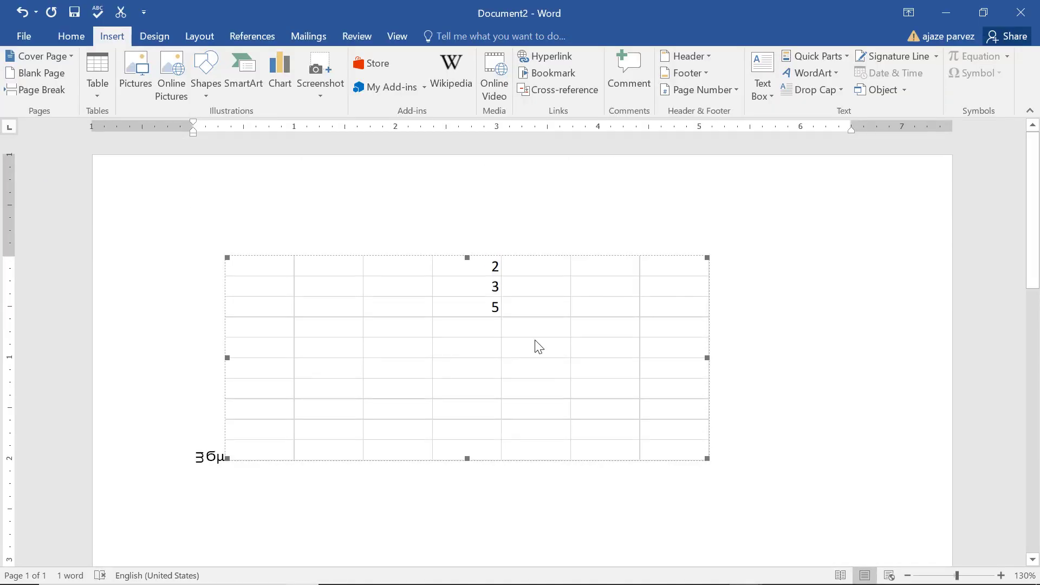
{"action": "double_click", "coordinate": [429, 366]}
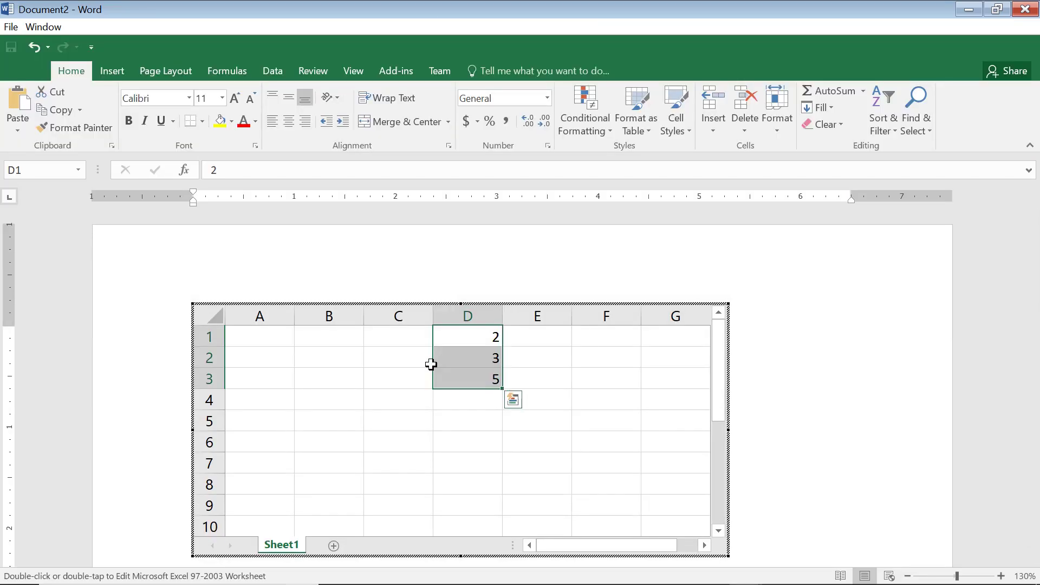
{"action": "key", "text": "Escape"}
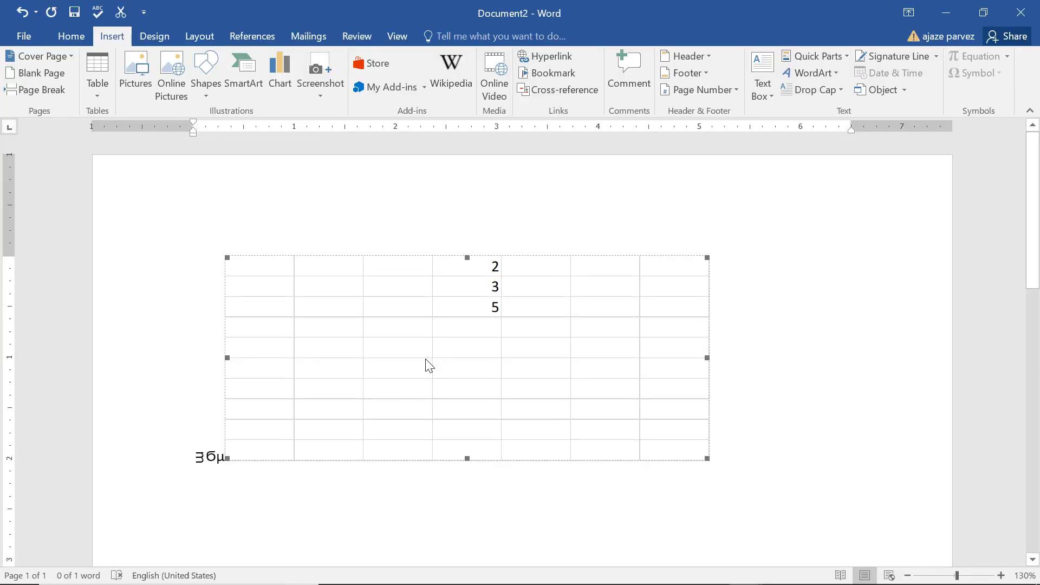
Examine the list of new object types available for embedding, then close it without inserting anything.
{"action": "left_click", "coordinate": [873, 91]}
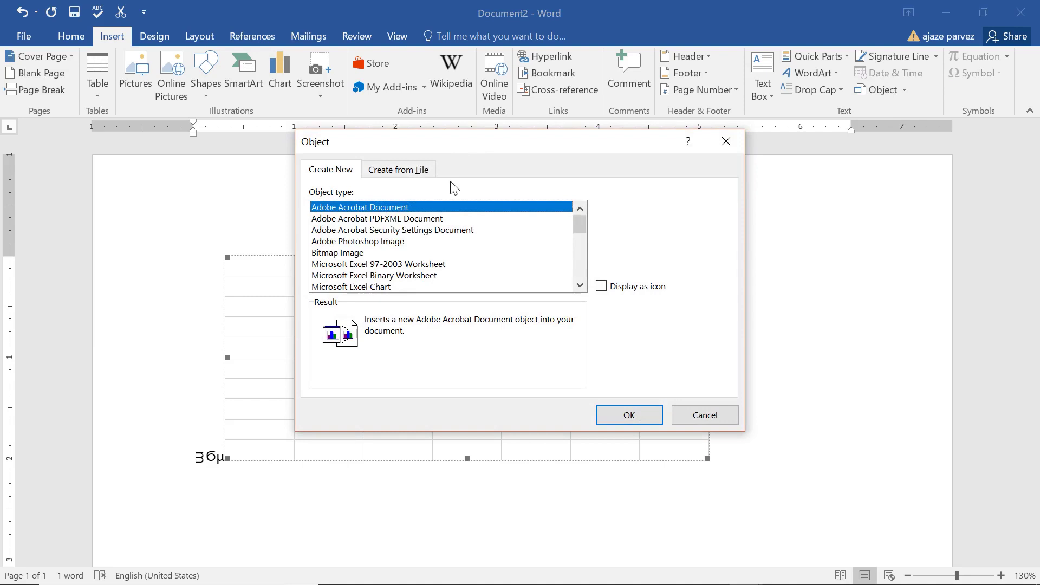
{"action": "scroll", "coordinate": [380, 266], "scroll_direction": "down", "scroll_amount": 7}
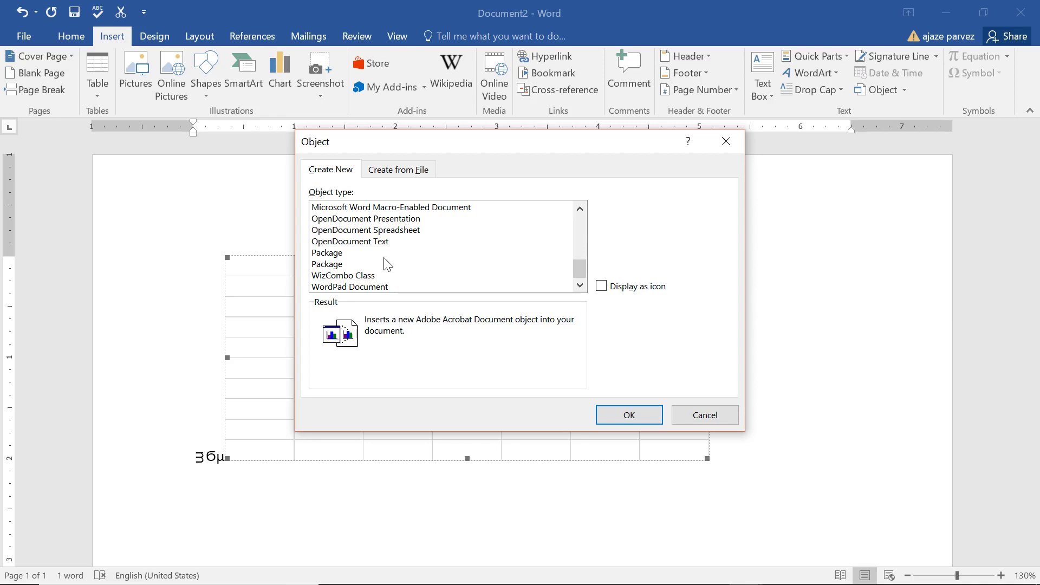
{"action": "left_click", "coordinate": [736, 143]}
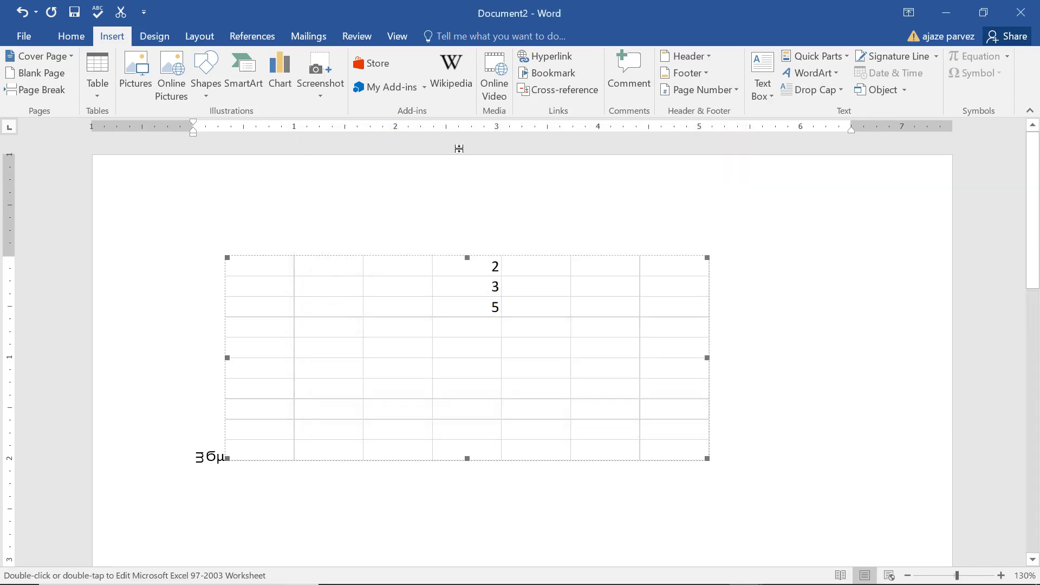